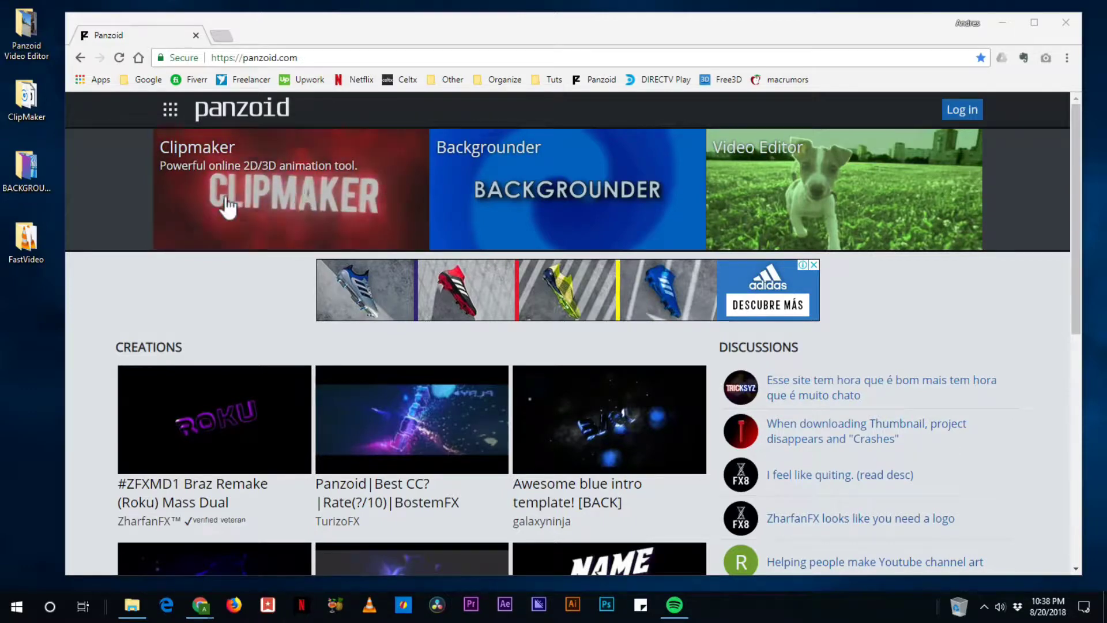
# Step: Open the Clipmaker tool and look through its ready-made template creations
pyautogui.click(304, 200)
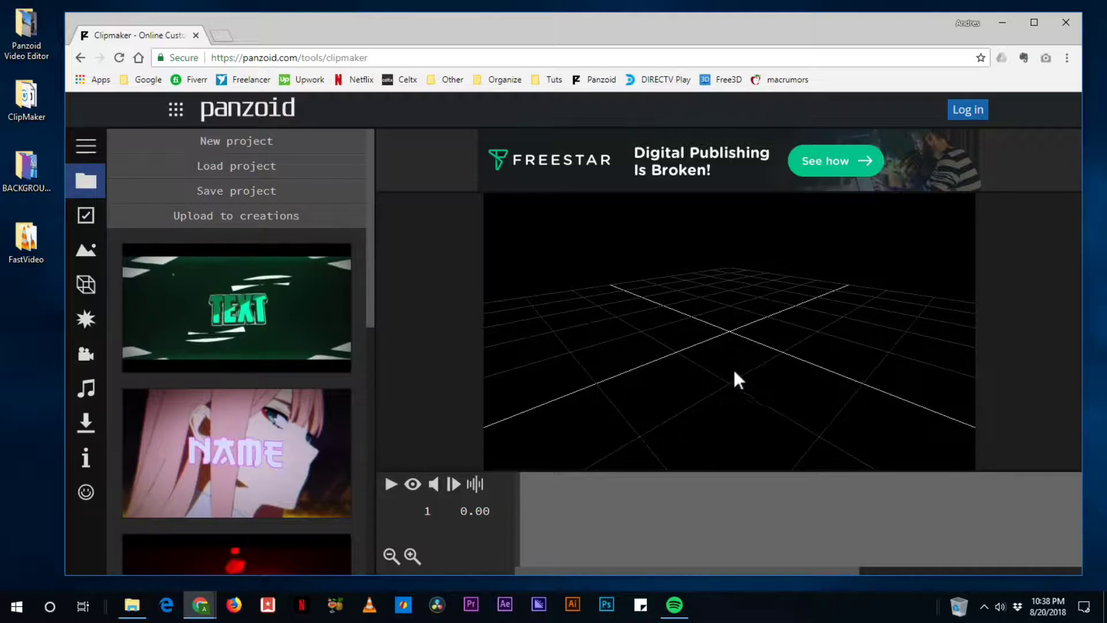
pyautogui.moveTo(729, 366)
pyautogui.mouseDown()
pyautogui.moveTo(646, 337)
pyautogui.moveTo(755, 376)
pyautogui.moveTo(830, 371)
pyautogui.moveTo(660, 383)
pyautogui.moveTo(825, 376)
pyautogui.moveTo(819, 393)
pyautogui.moveTo(692, 396)
pyautogui.moveTo(873, 358)
pyautogui.moveTo(871, 373)
pyautogui.moveTo(831, 396)
pyautogui.moveTo(780, 418)
pyautogui.moveTo(778, 403)
pyautogui.mouseUp()
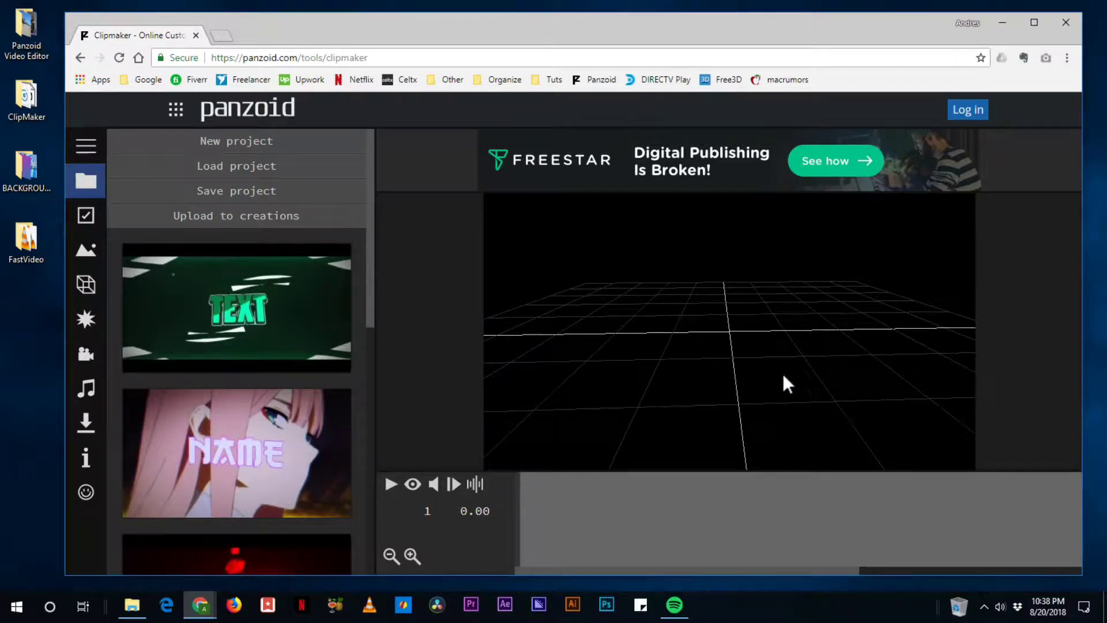
pyautogui.moveTo(800, 369)
pyautogui.mouseDown()
pyautogui.moveTo(629, 369)
pyautogui.moveTo(883, 353)
pyautogui.moveTo(878, 277)
pyautogui.moveTo(860, 404)
pyautogui.moveTo(801, 289)
pyautogui.moveTo(794, 382)
pyautogui.mouseUp()
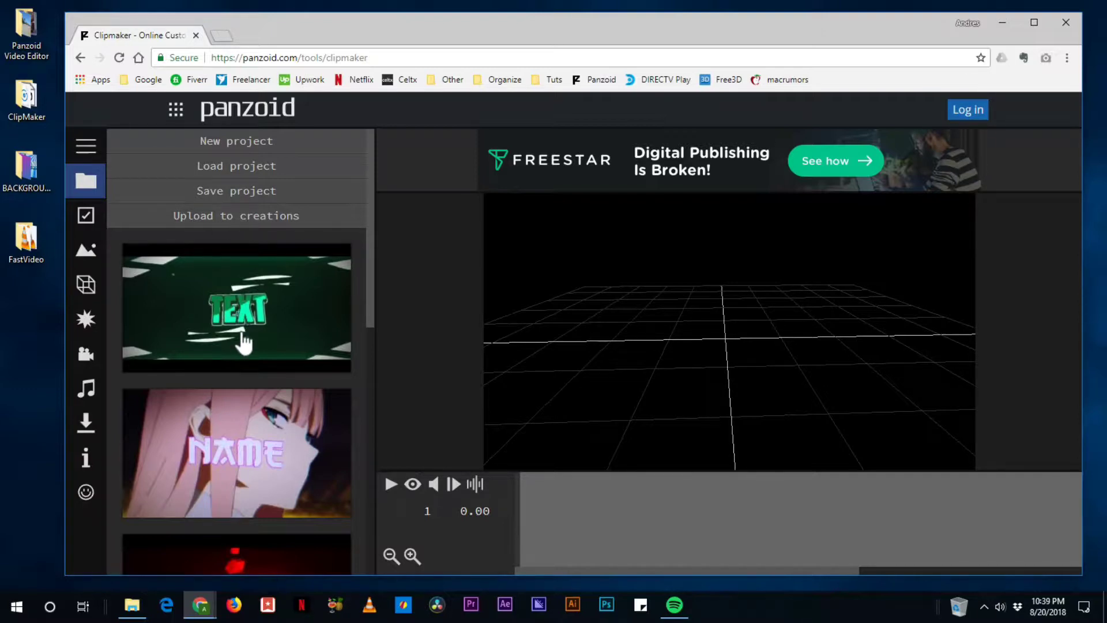
pyautogui.scroll(-1, 242, 352)
pyautogui.scroll(-6, 241, 358)
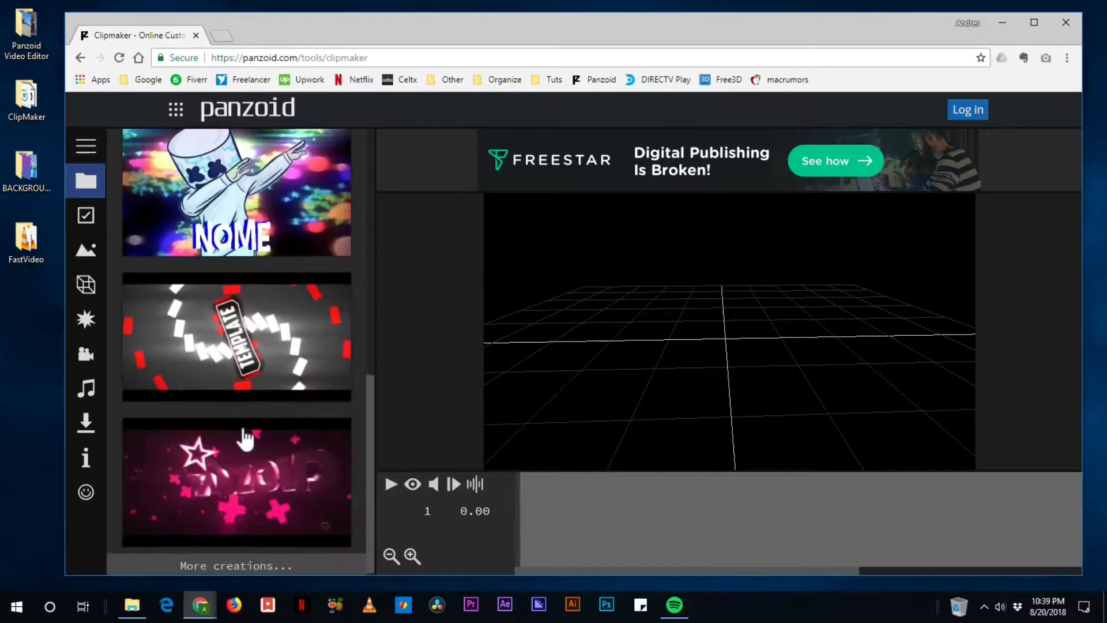
pyautogui.scroll(5, 255, 346)
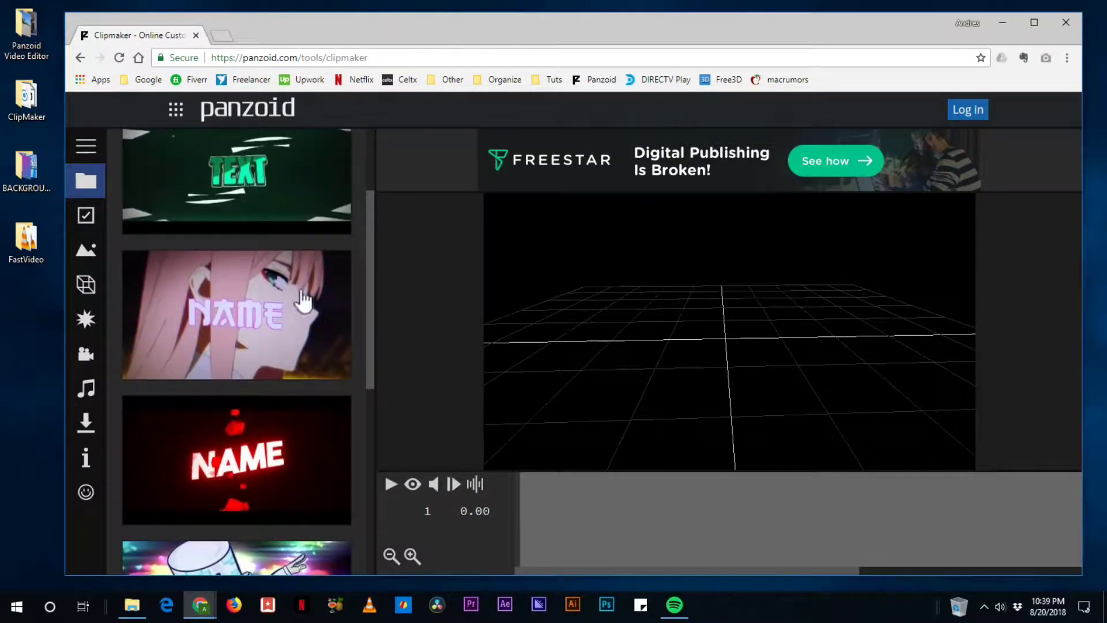
pyautogui.scroll(2, 255, 364)
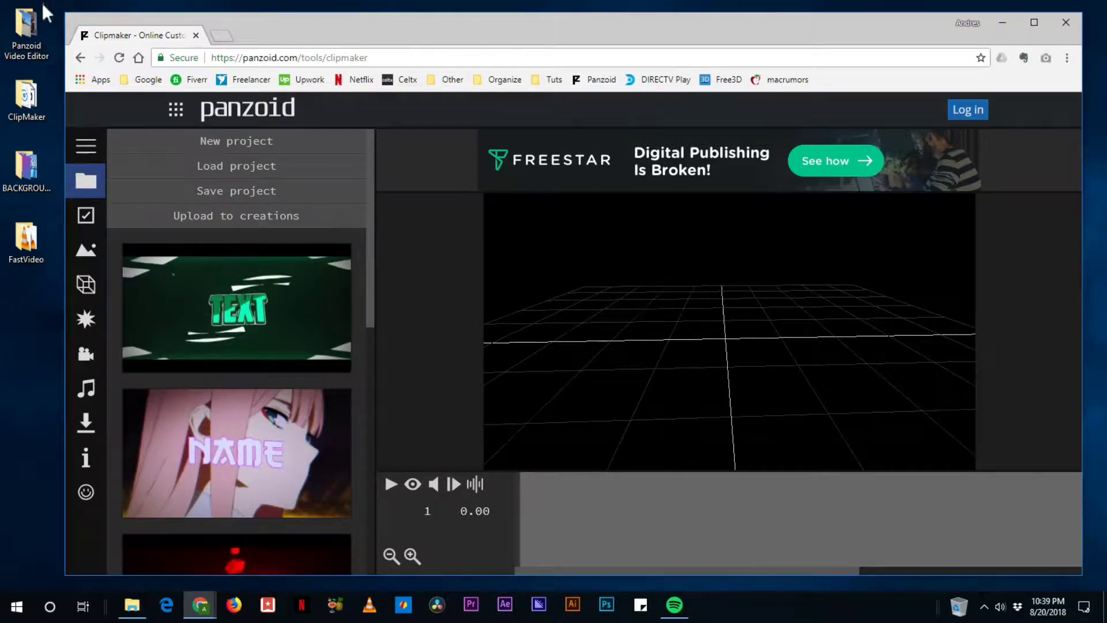
# Step: Look at the files in the ClipMaker desktop folder, then return to the browser
pyautogui.doubleClick(21, 97)
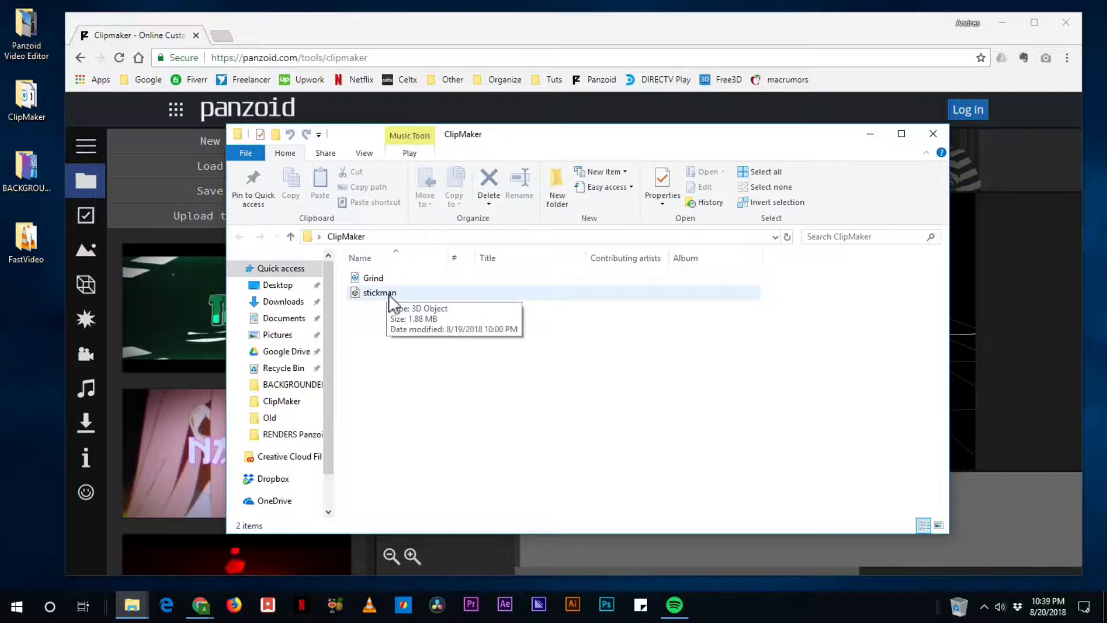
pyautogui.click(846, 62)
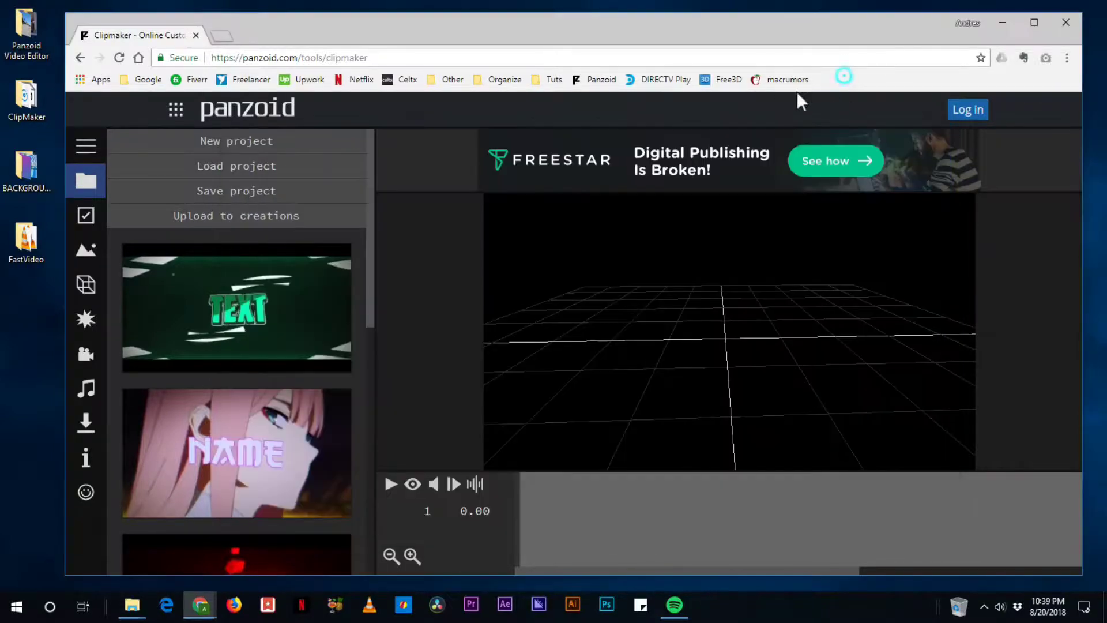
# Step: Browse the free 3D models on the Free3D site in a separate tab, then close that tab
pyautogui.click(719, 82)
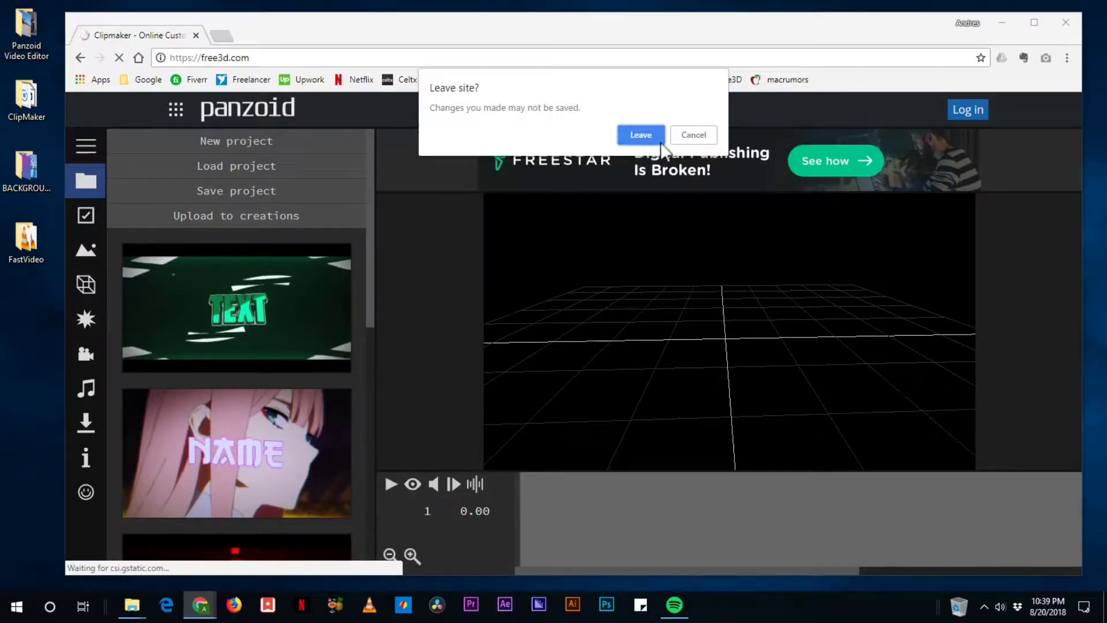
pyautogui.click(694, 136)
pyautogui.click(226, 36)
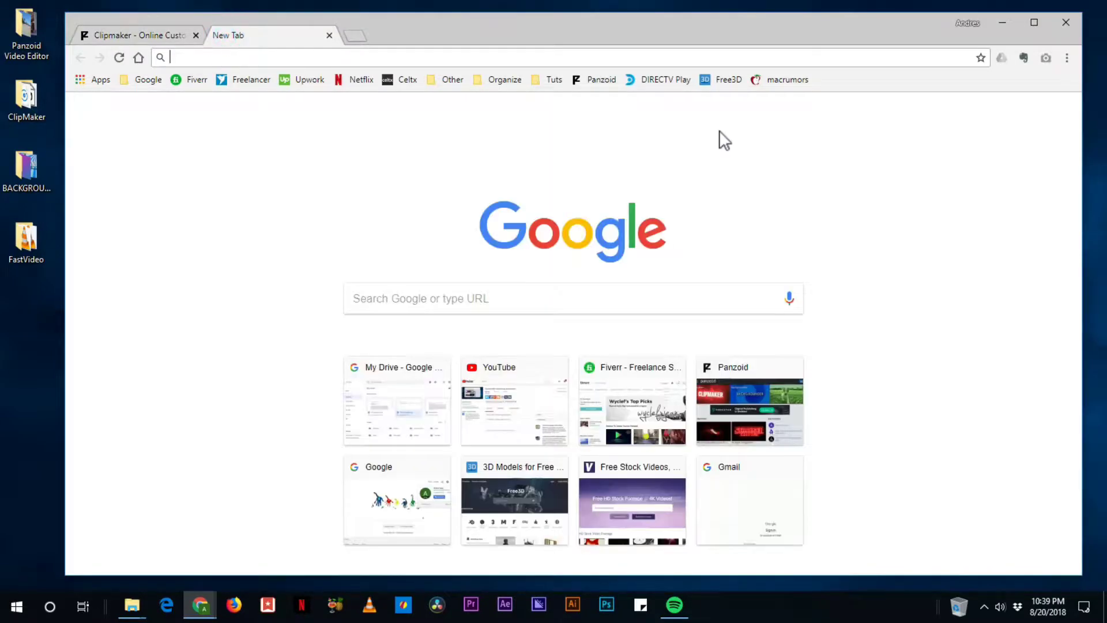
pyautogui.click(725, 80)
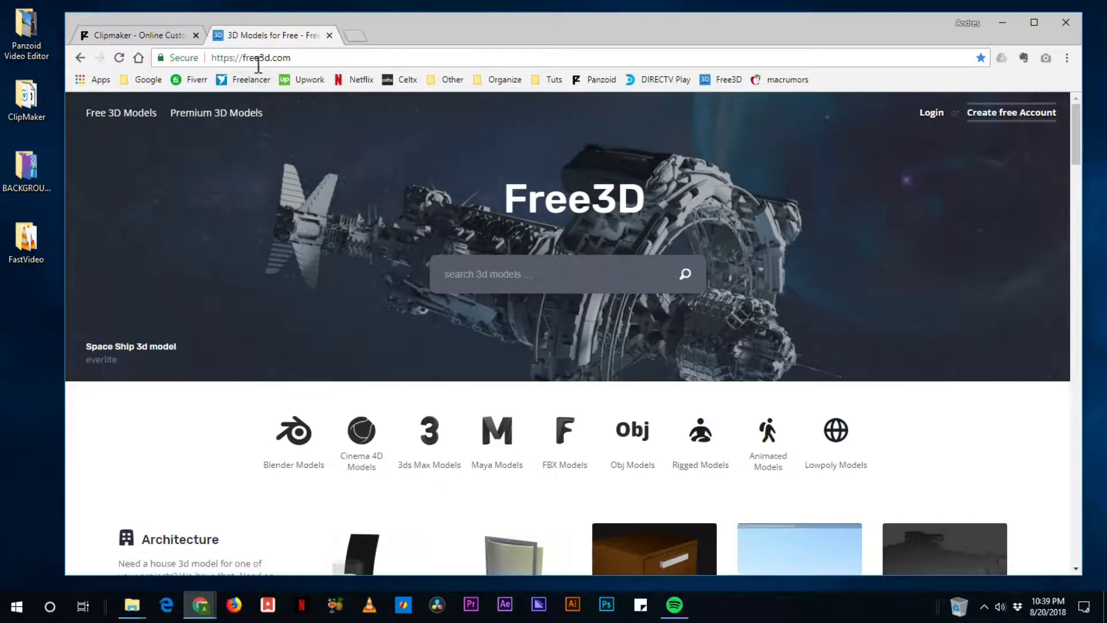
pyautogui.scroll(-7, 537, 490)
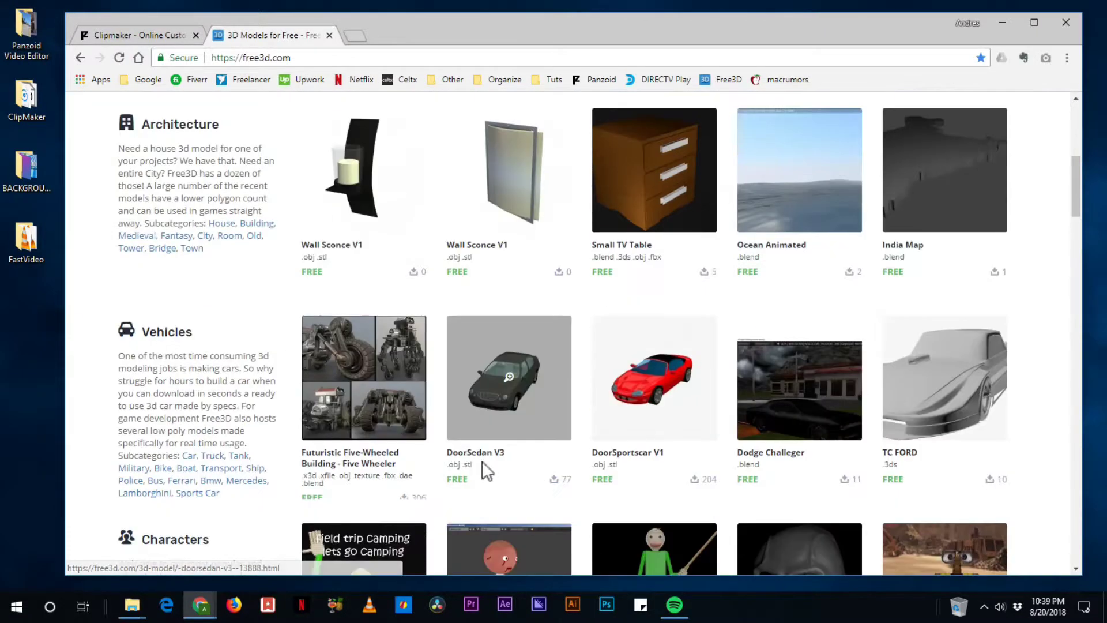
pyautogui.scroll(7, 654, 479)
pyautogui.click(330, 35)
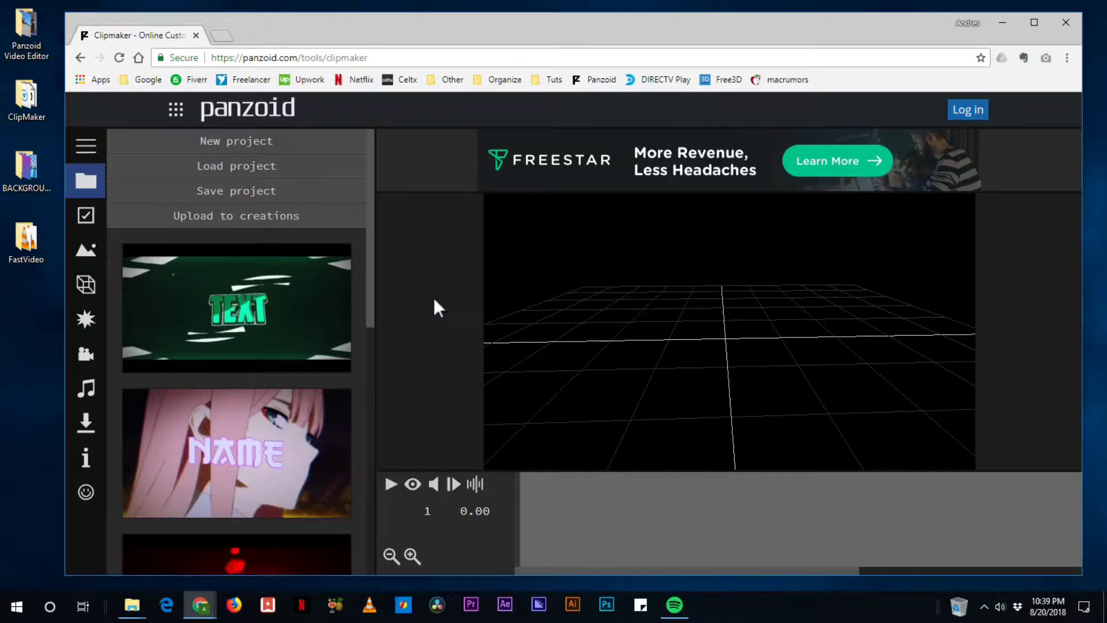
# Step: Set the project's video resolution to 1920x1080 (1080p)
pyautogui.click(88, 219)
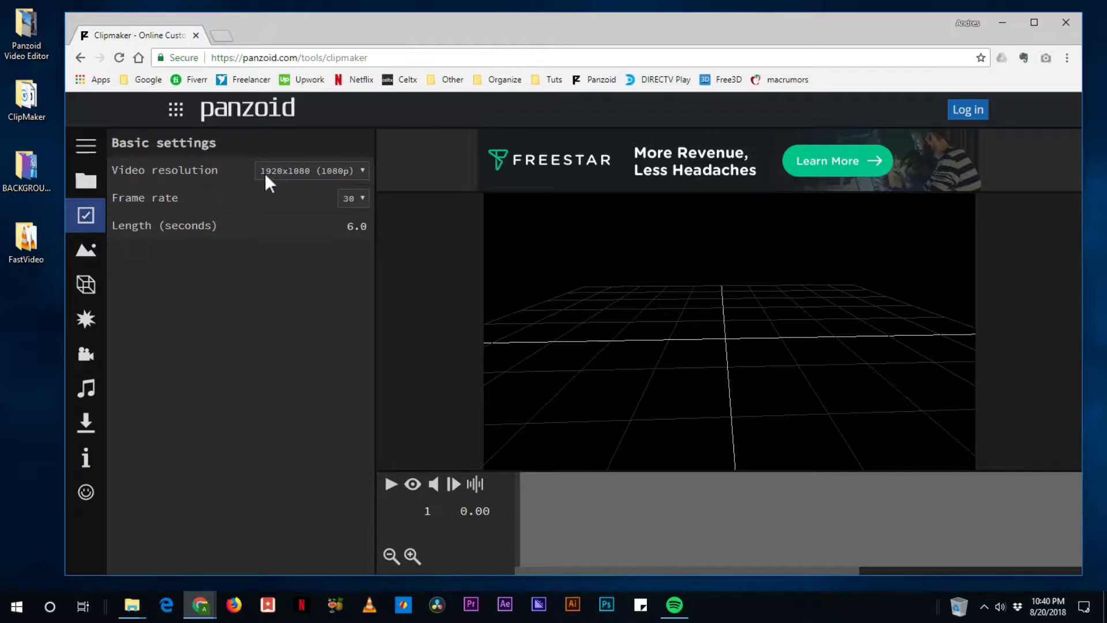
pyautogui.click(359, 171)
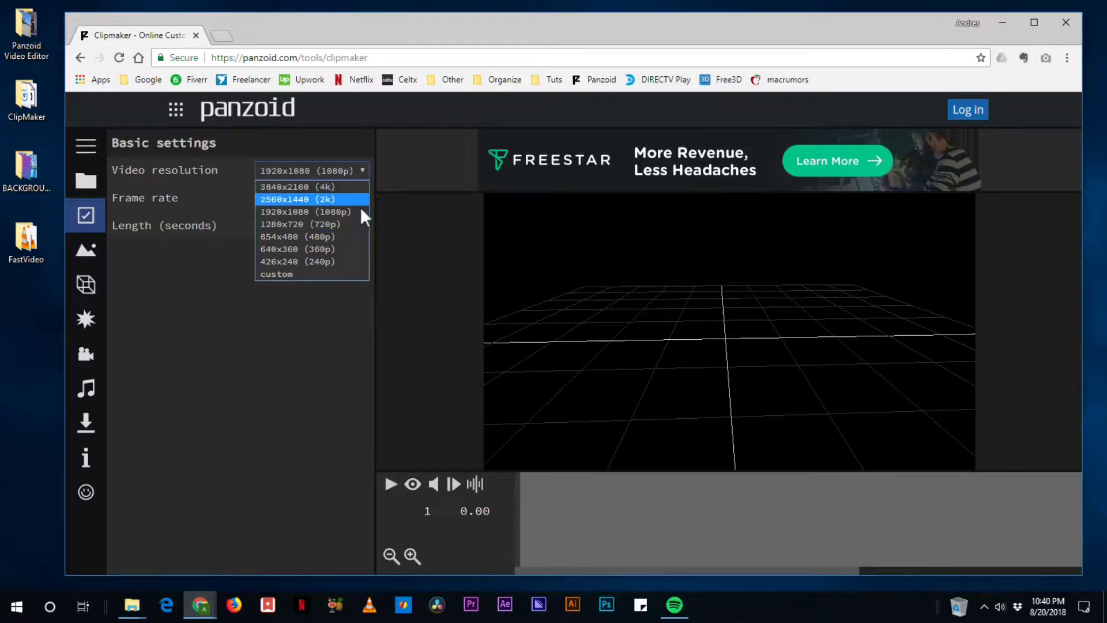
pyautogui.click(296, 212)
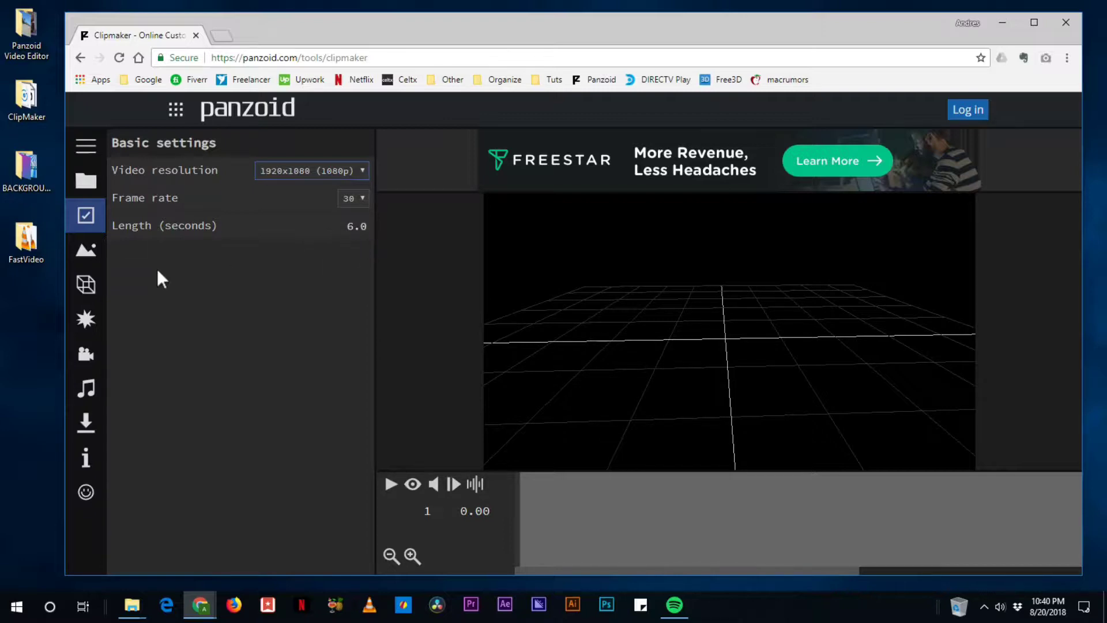
# Step: Add an Outdoor scene to the project and set its sky to sunset
pyautogui.click(98, 253)
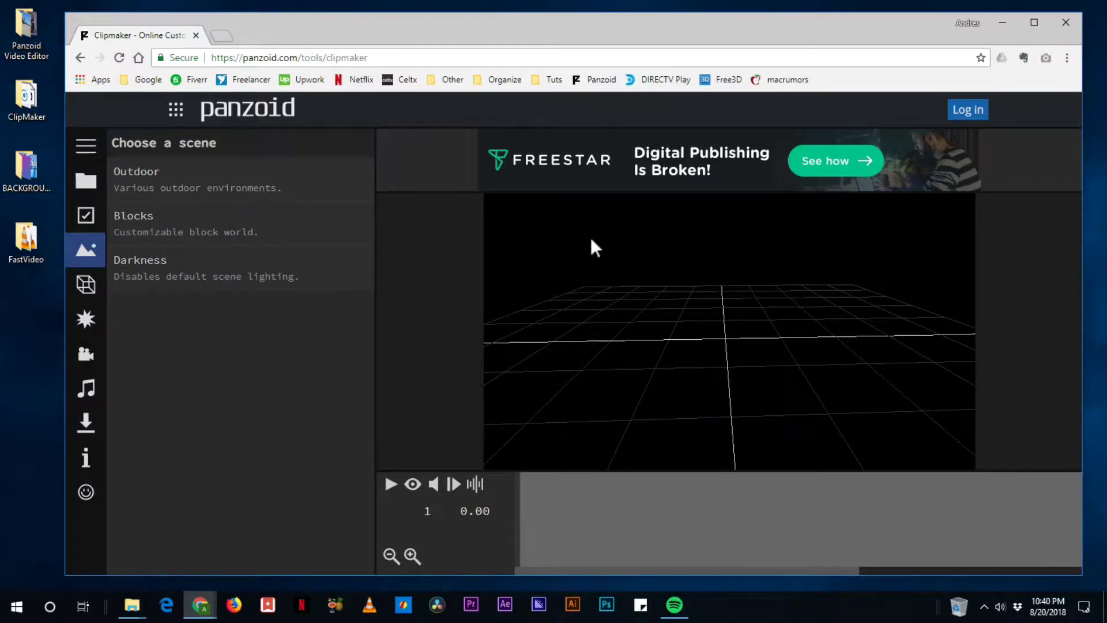
pyautogui.click(152, 174)
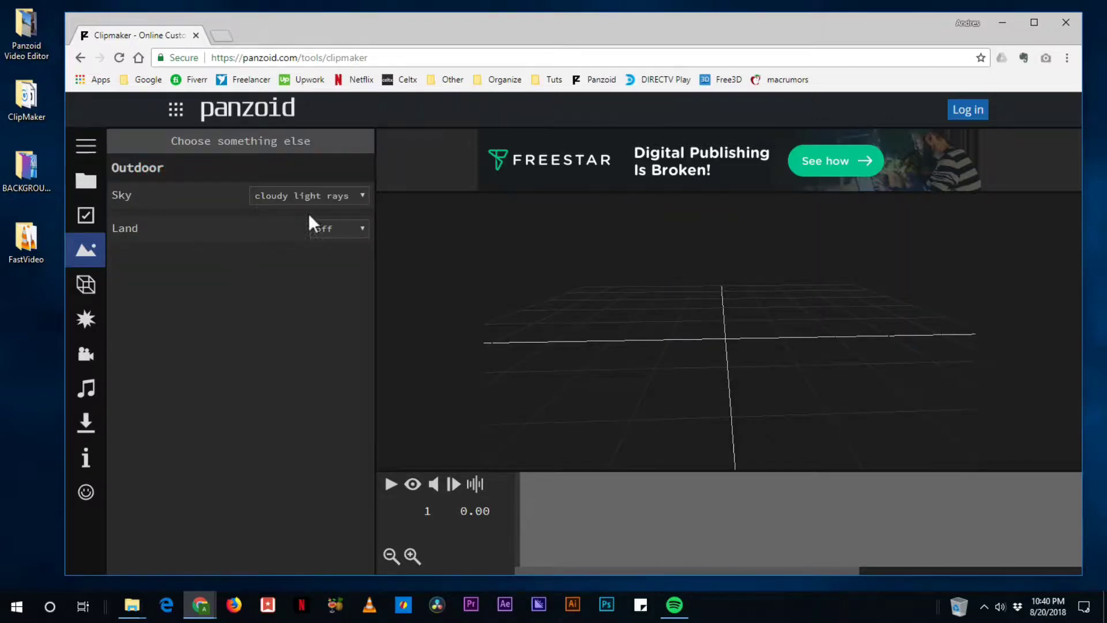
pyautogui.click(295, 199)
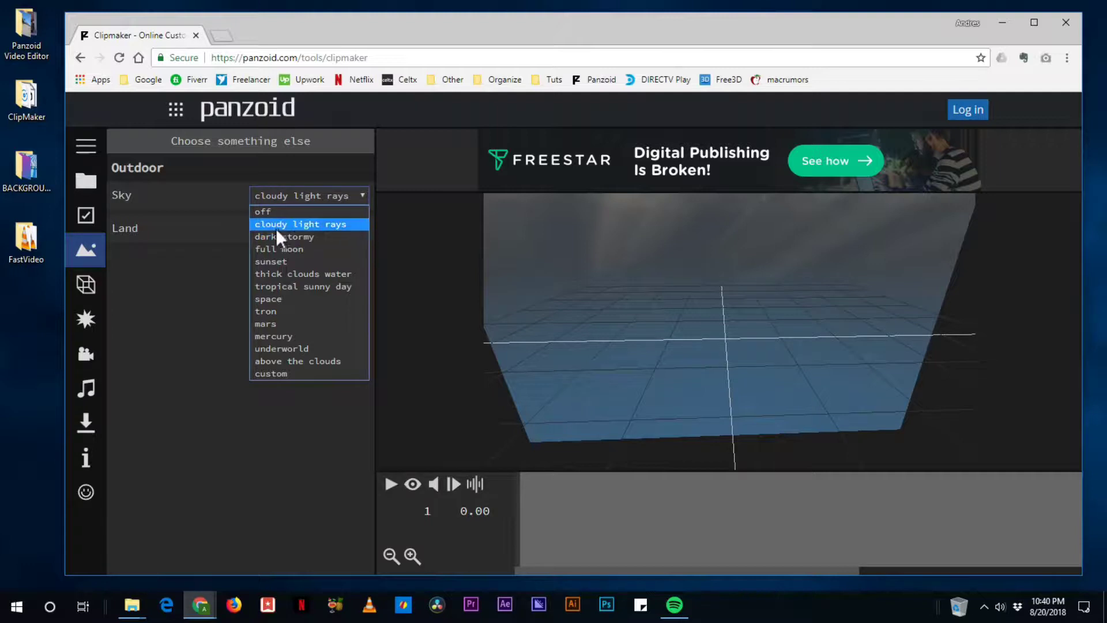
pyautogui.click(275, 263)
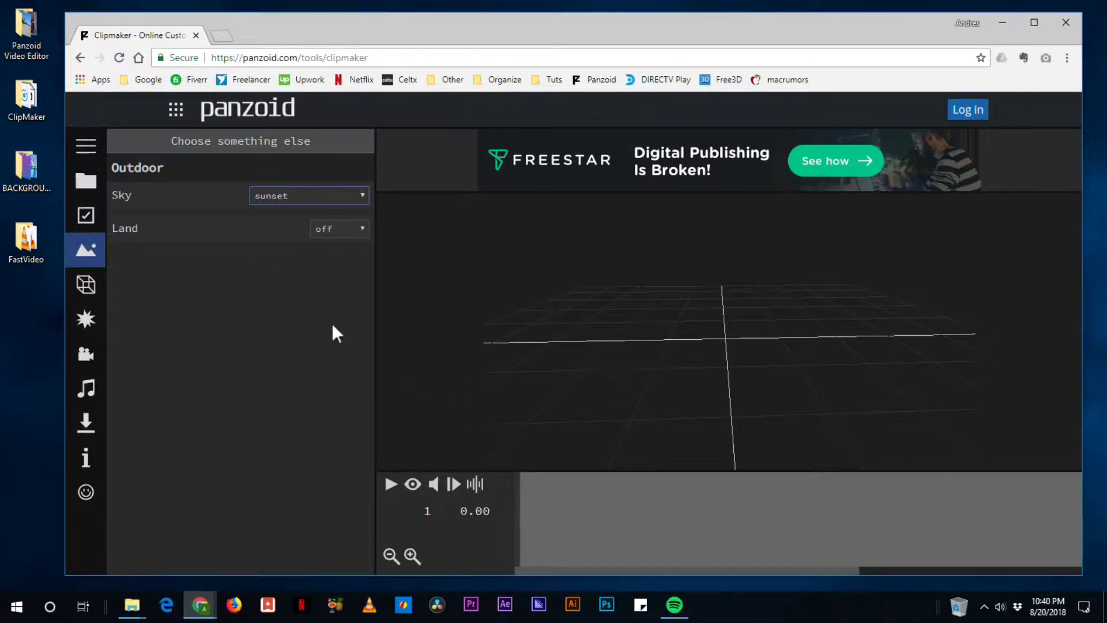
pyautogui.moveTo(669, 388); pyautogui.dragTo(670, 431)
pyautogui.moveTo(683, 292); pyautogui.dragTo(669, 230)
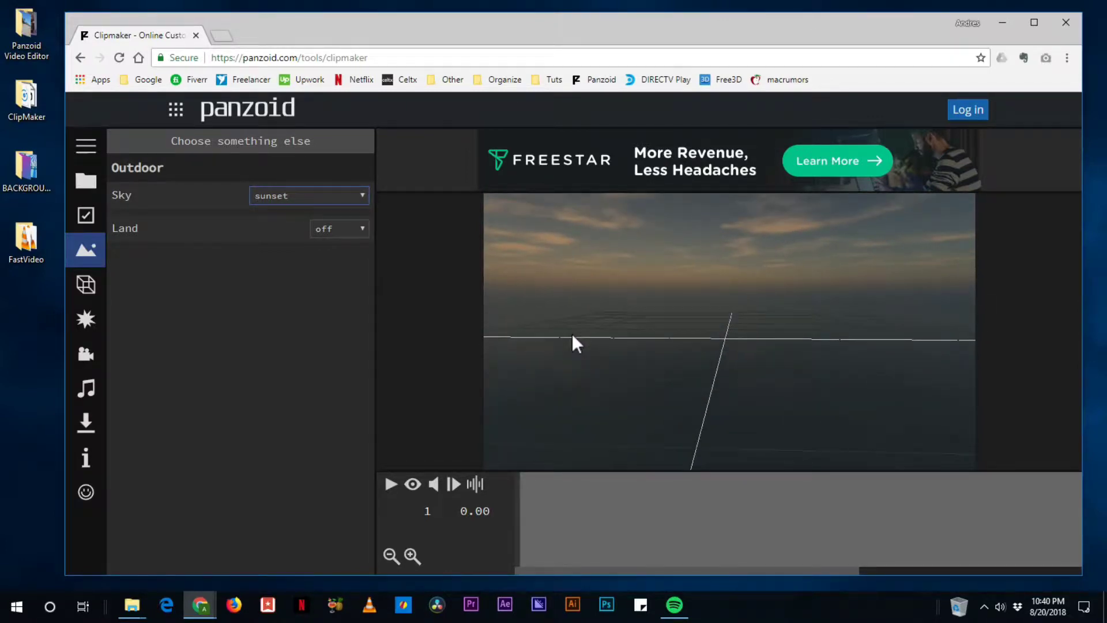
# Step: Set the outdoor scene's land to terrain and check the result in the camera view
pyautogui.click(349, 231)
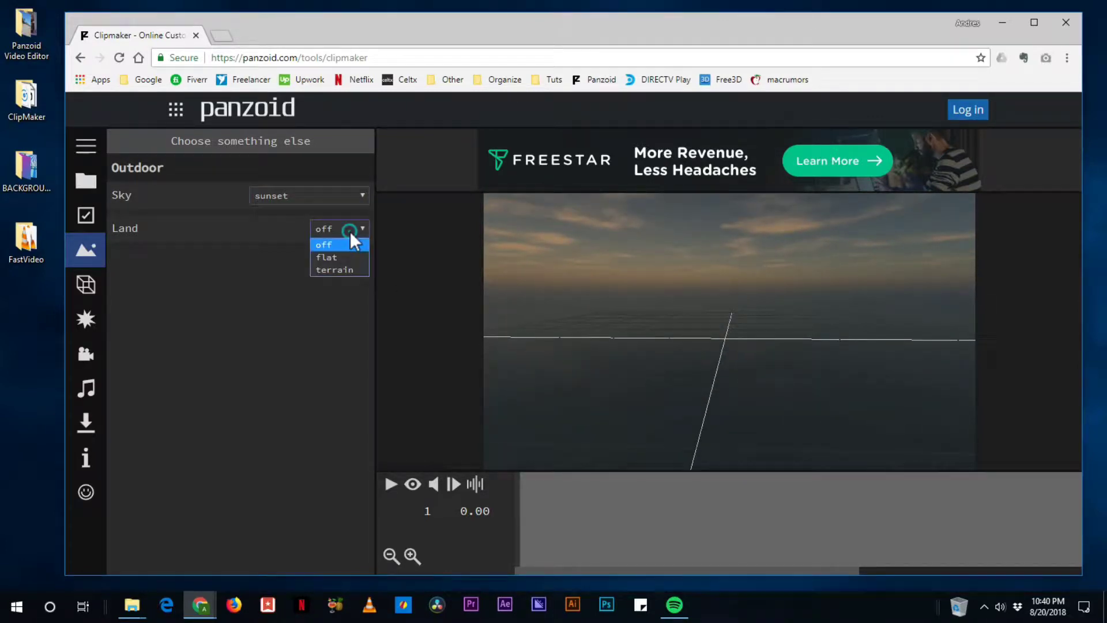
pyautogui.click(341, 270)
pyautogui.moveTo(677, 392); pyautogui.dragTo(706, 327)
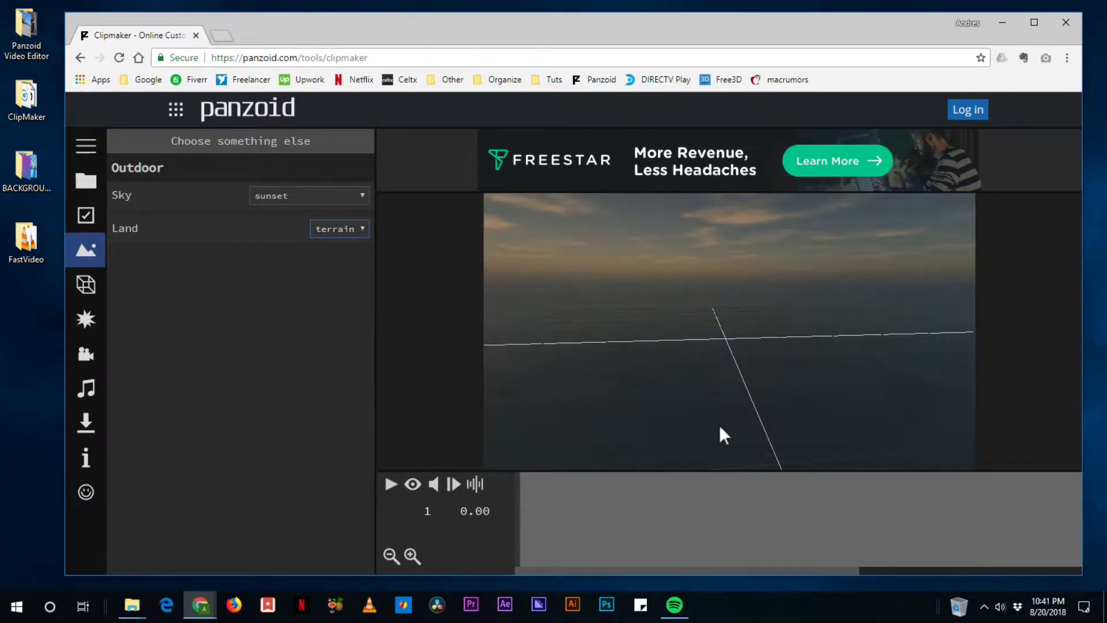
pyautogui.moveTo(583, 350); pyautogui.dragTo(692, 368)
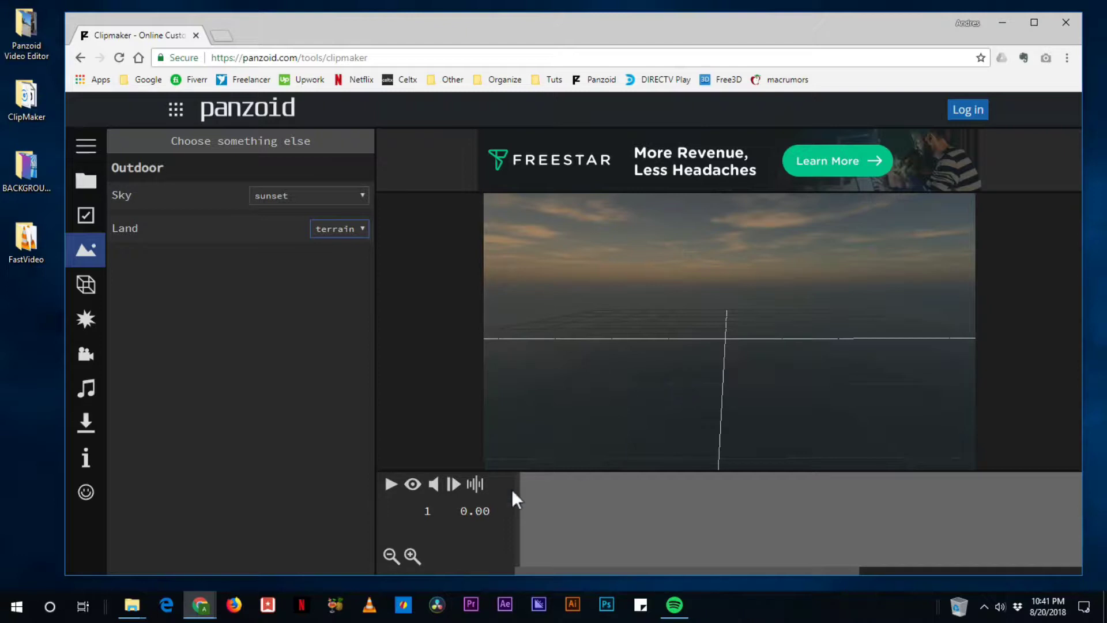
pyautogui.click(413, 486)
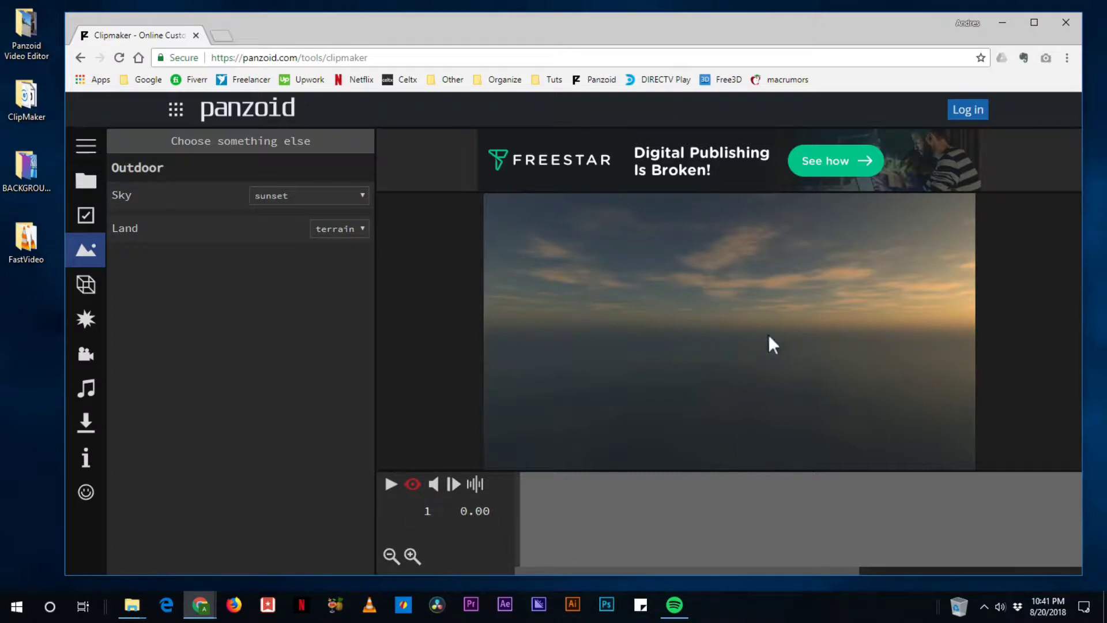
pyautogui.click(413, 485)
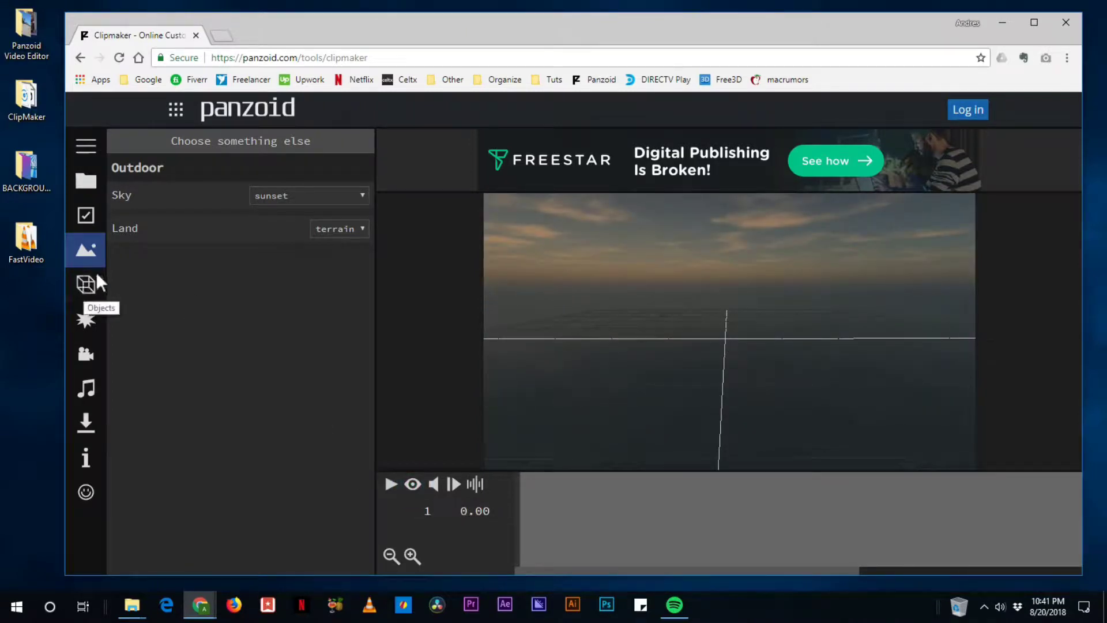
# Step: Replace the outdoor scene with the Blocks scene, then remove that scene as well
pyautogui.click(134, 145)
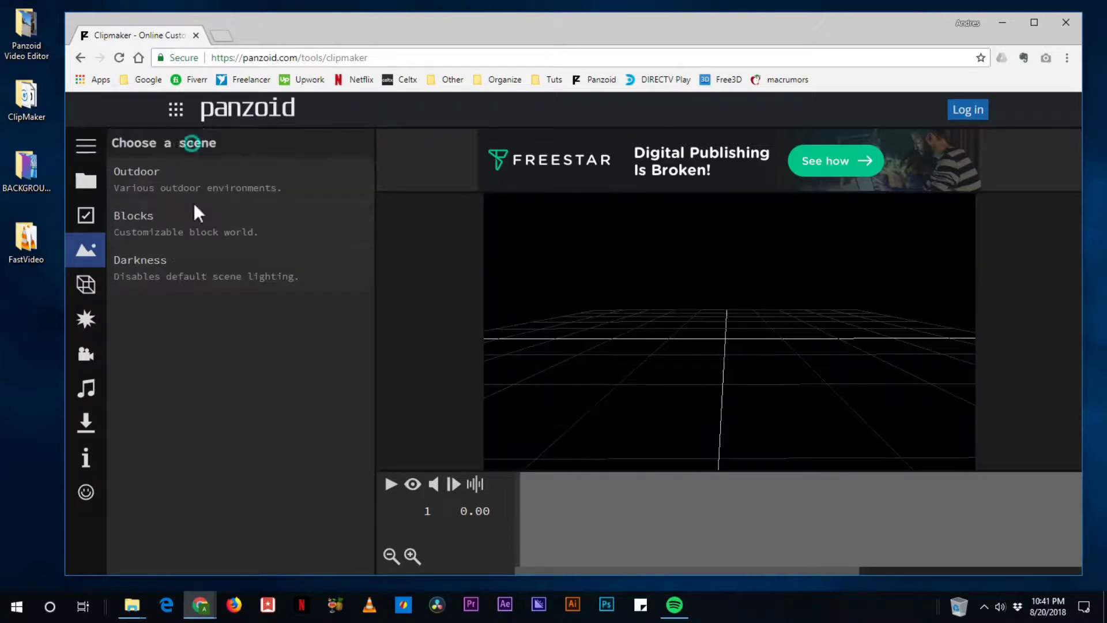
pyautogui.click(149, 224)
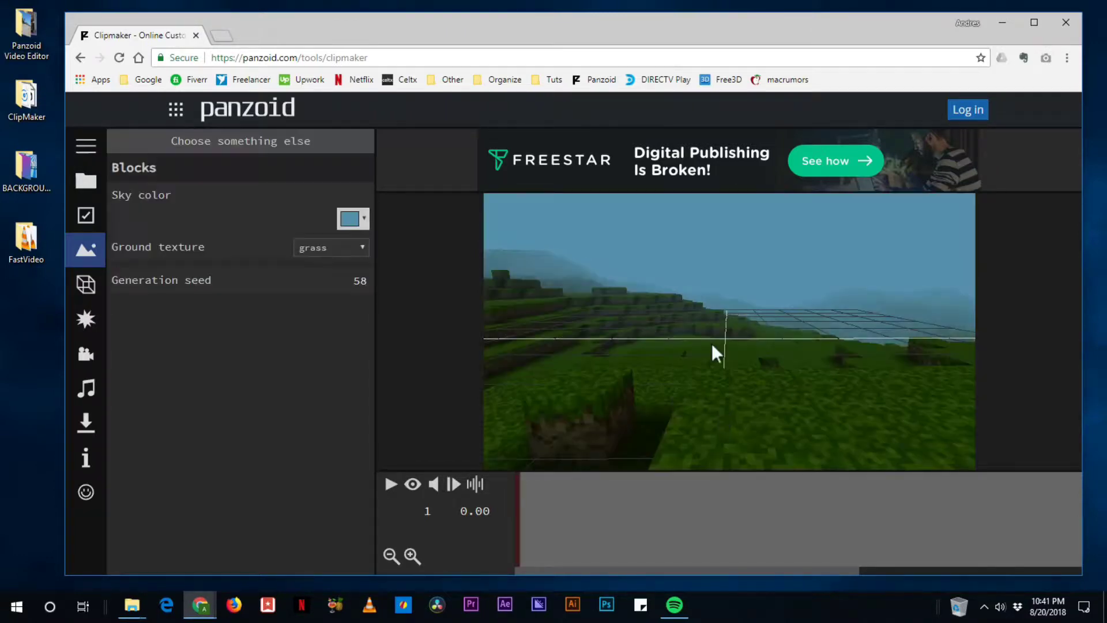
pyautogui.click(243, 134)
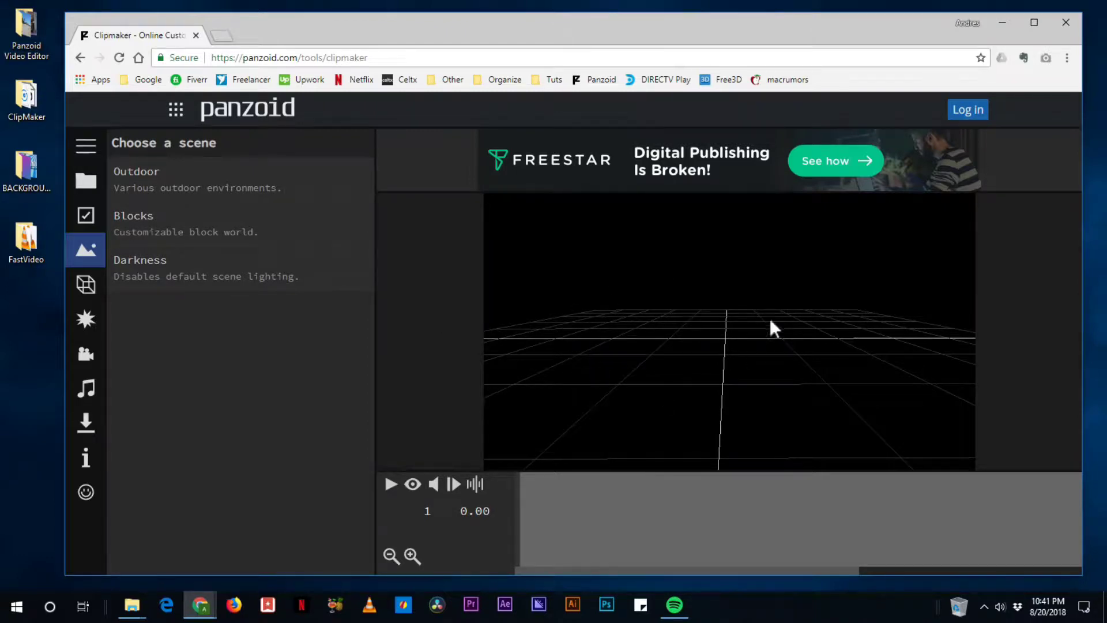
# Step: Add an Outdoor scene with the sky set to space
pyautogui.click(171, 170)
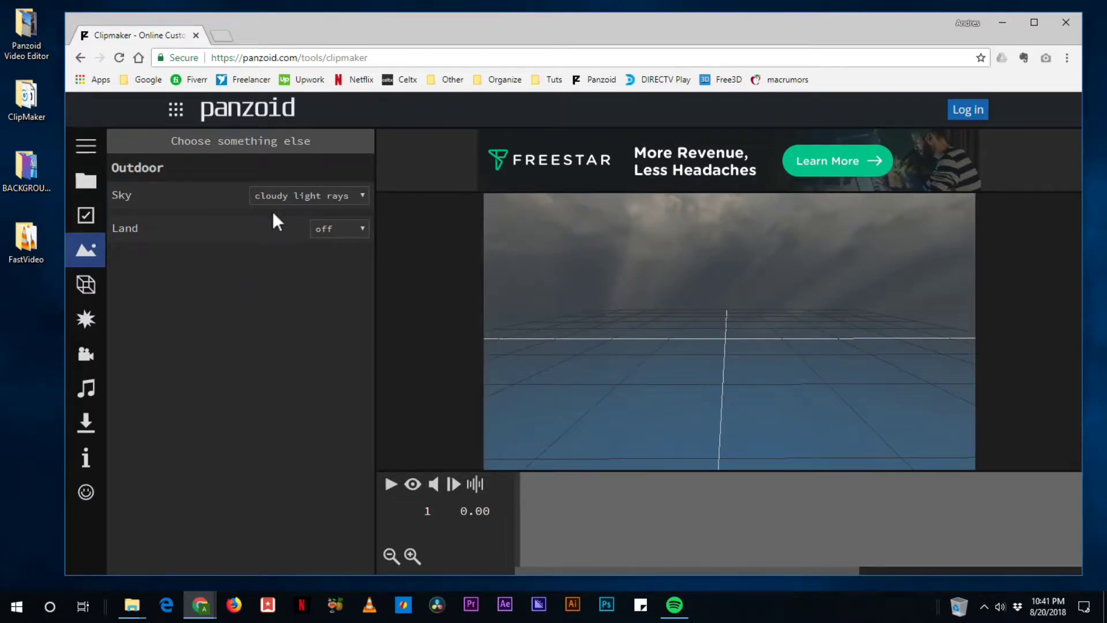
pyautogui.click(287, 197)
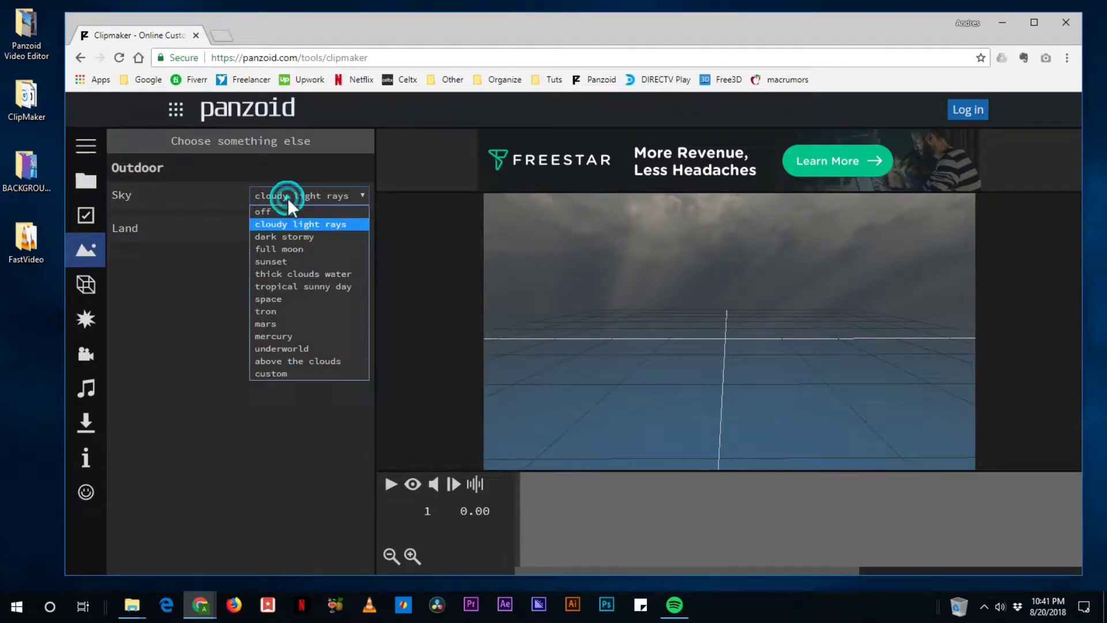
pyautogui.click(286, 299)
pyautogui.moveTo(711, 396)
pyautogui.mouseDown()
pyautogui.moveTo(613, 354)
pyautogui.moveTo(836, 396)
pyautogui.moveTo(692, 404)
pyautogui.mouseUp()
pyautogui.moveTo(795, 394); pyautogui.dragTo(702, 332)
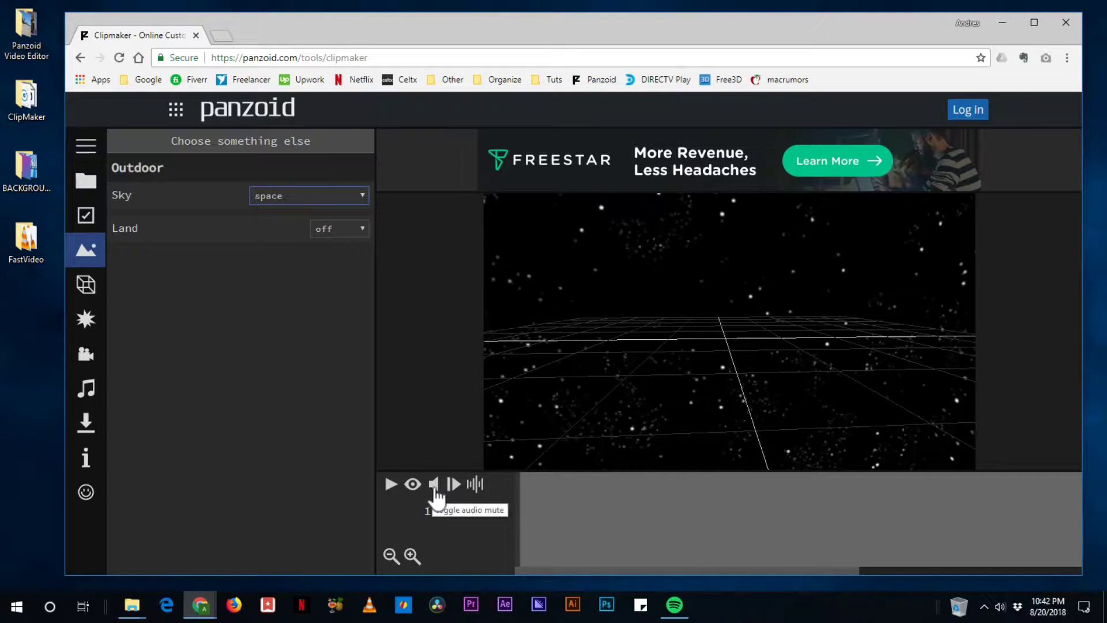
# Step: Compare the space scene in the camera view and in the free editing view
pyautogui.click(476, 487)
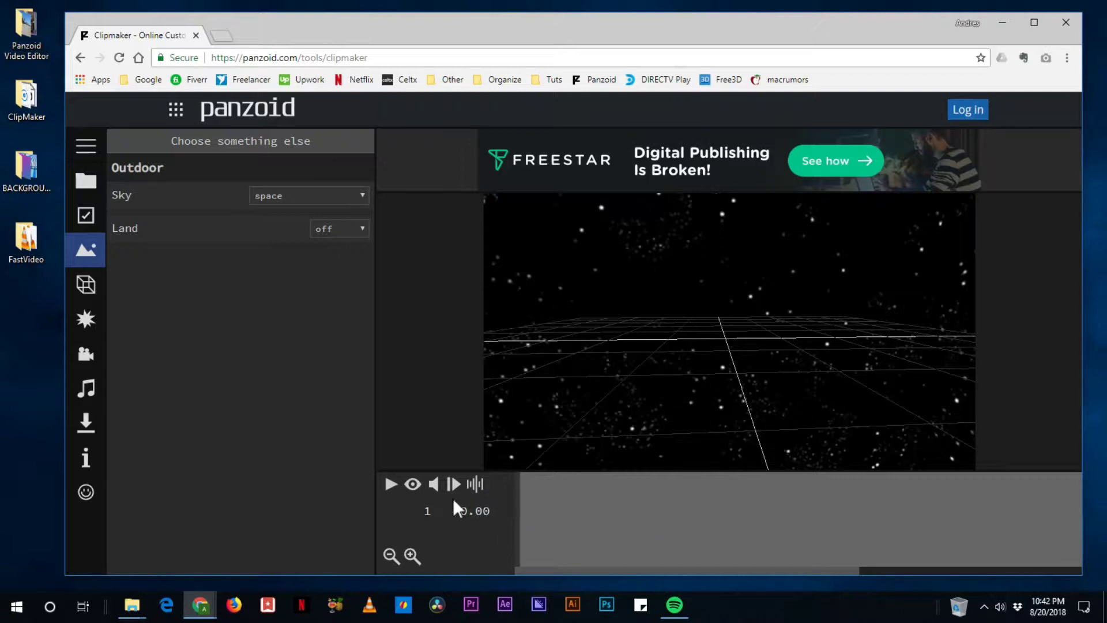
pyautogui.click(413, 484)
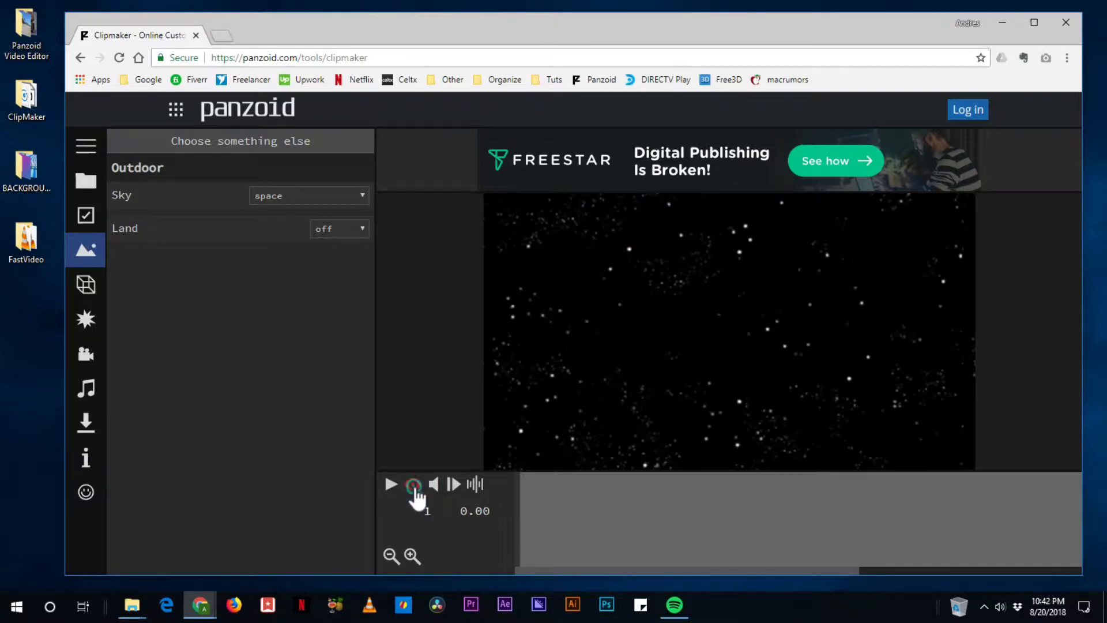
pyautogui.click(413, 485)
pyautogui.click(413, 485)
pyautogui.click(414, 484)
pyautogui.moveTo(635, 349); pyautogui.dragTo(677, 410)
pyautogui.moveTo(728, 353); pyautogui.dragTo(699, 297)
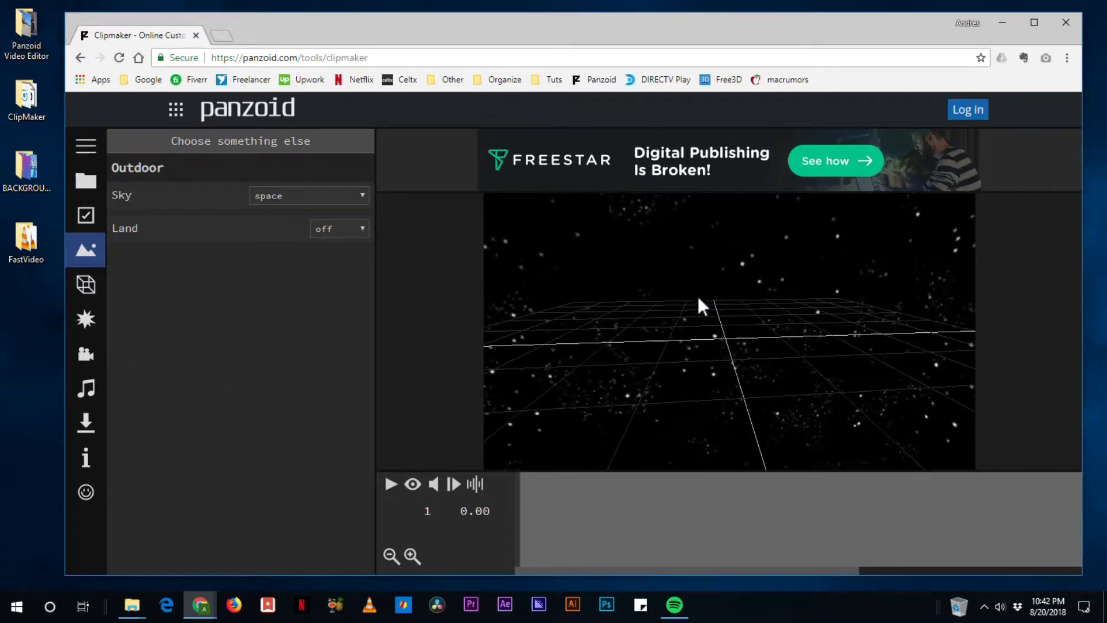
# Step: Add the preset Mystery box model to the scene and select it
pyautogui.click(83, 286)
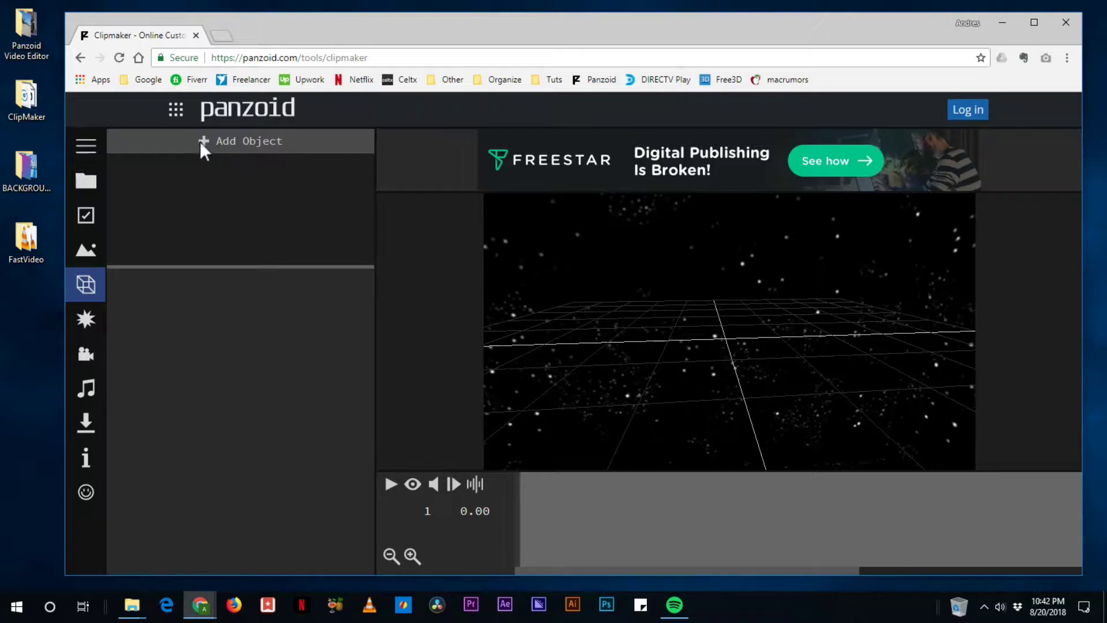
pyautogui.click(240, 143)
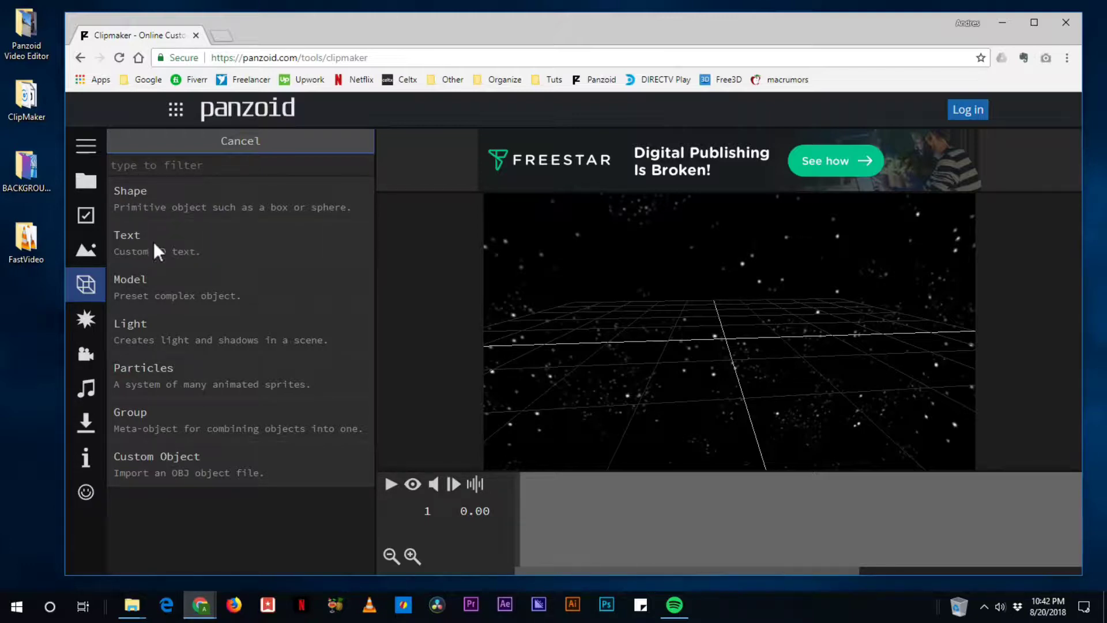
pyautogui.click(140, 285)
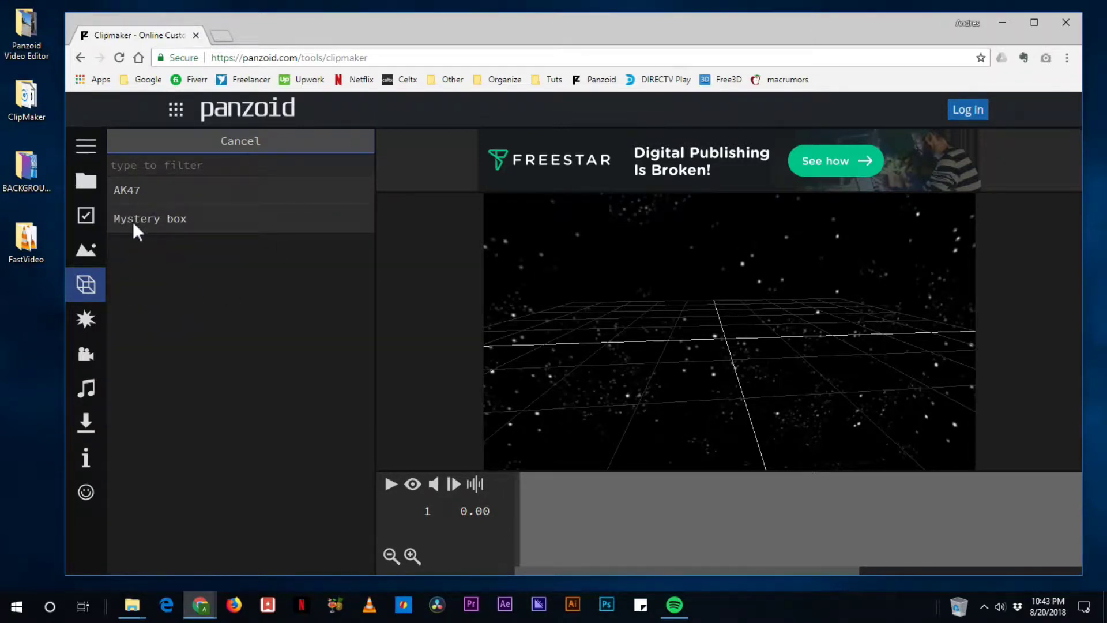
pyautogui.click(151, 220)
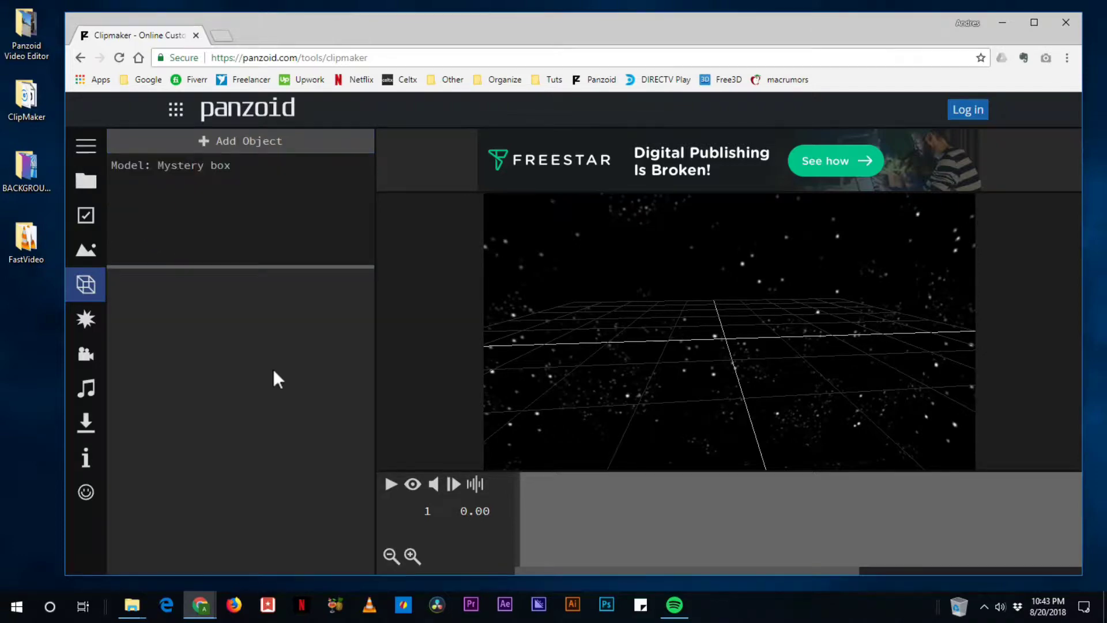
pyautogui.click(191, 164)
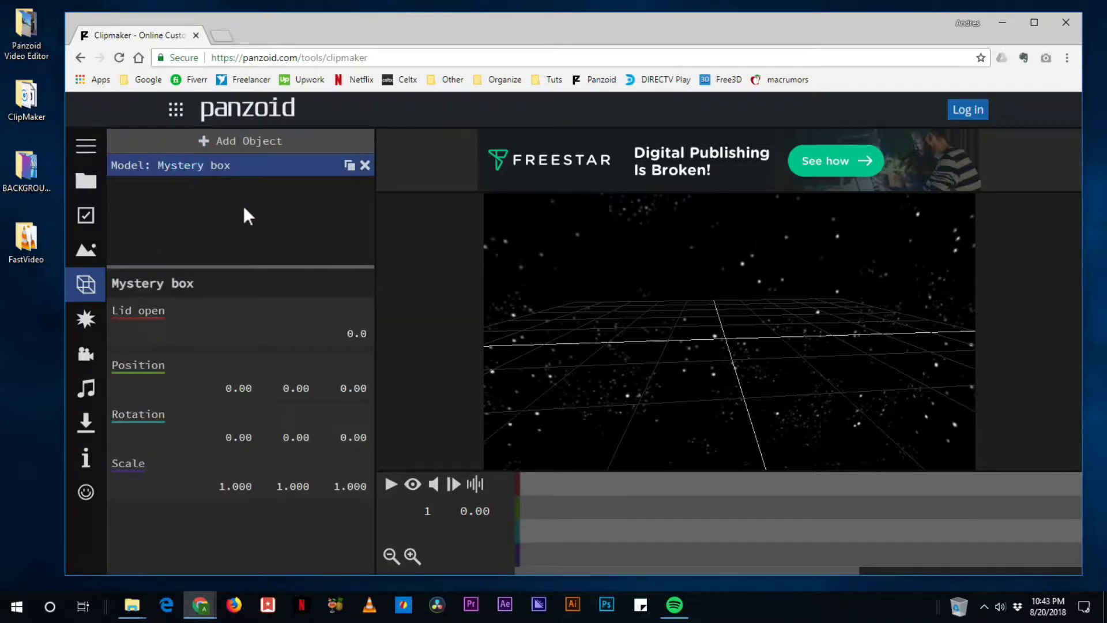
# Step: Set the Mystery box's Lid open value to 38.6 and inspect the opened box from different angles
pyautogui.moveTo(646, 381); pyautogui.dragTo(765, 360)
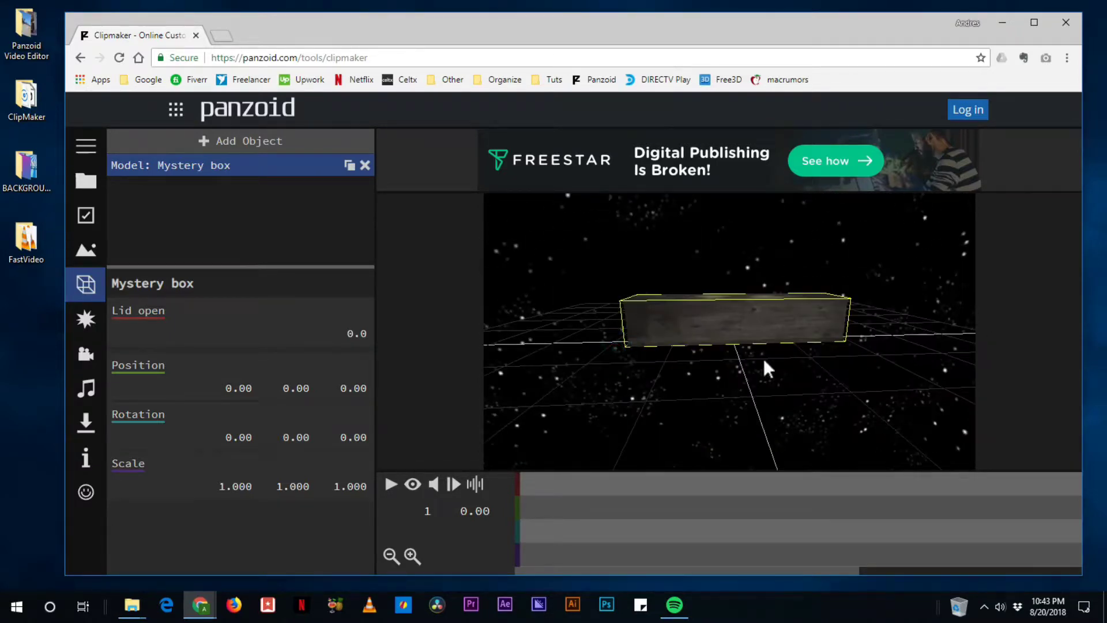
pyautogui.moveTo(788, 316); pyautogui.dragTo(573, 312)
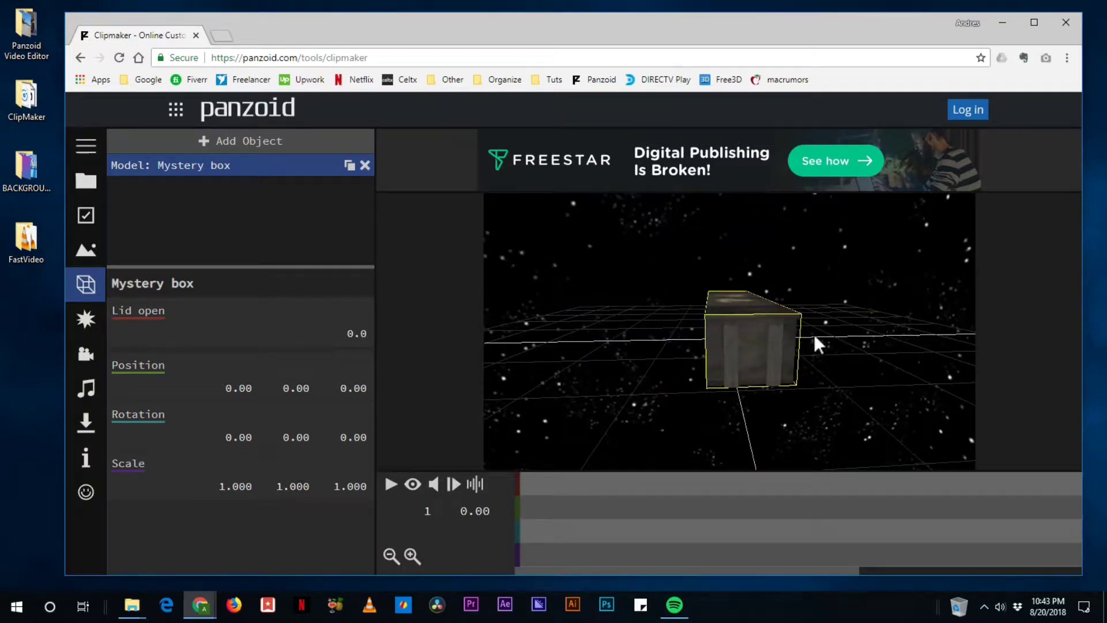
pyautogui.moveTo(844, 341); pyautogui.dragTo(746, 374)
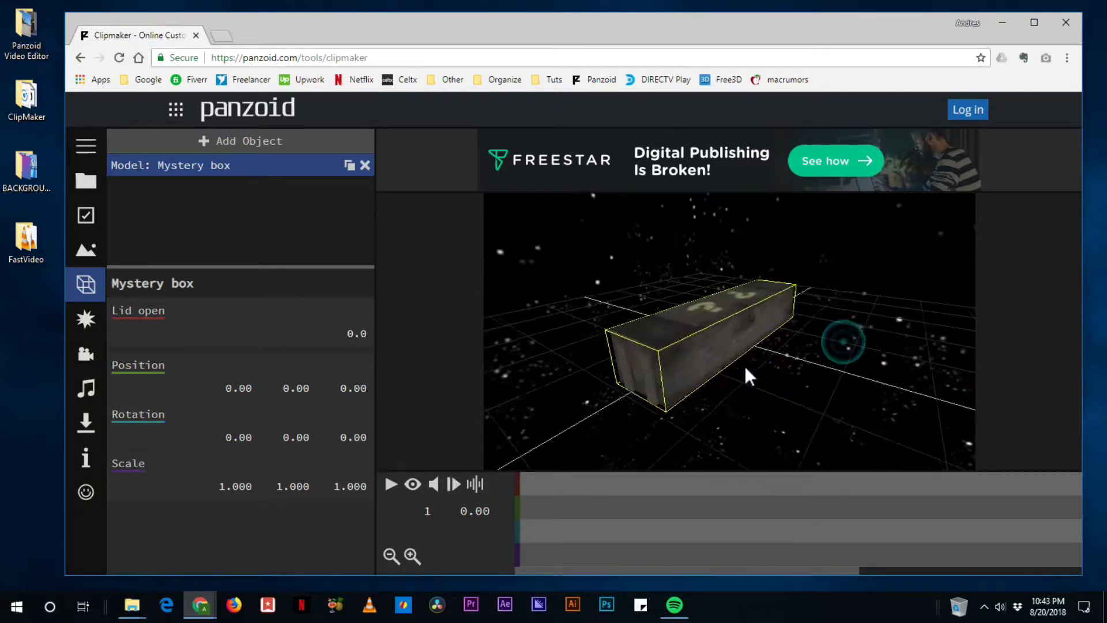
pyautogui.moveTo(358, 334); pyautogui.dragTo(634, 346)
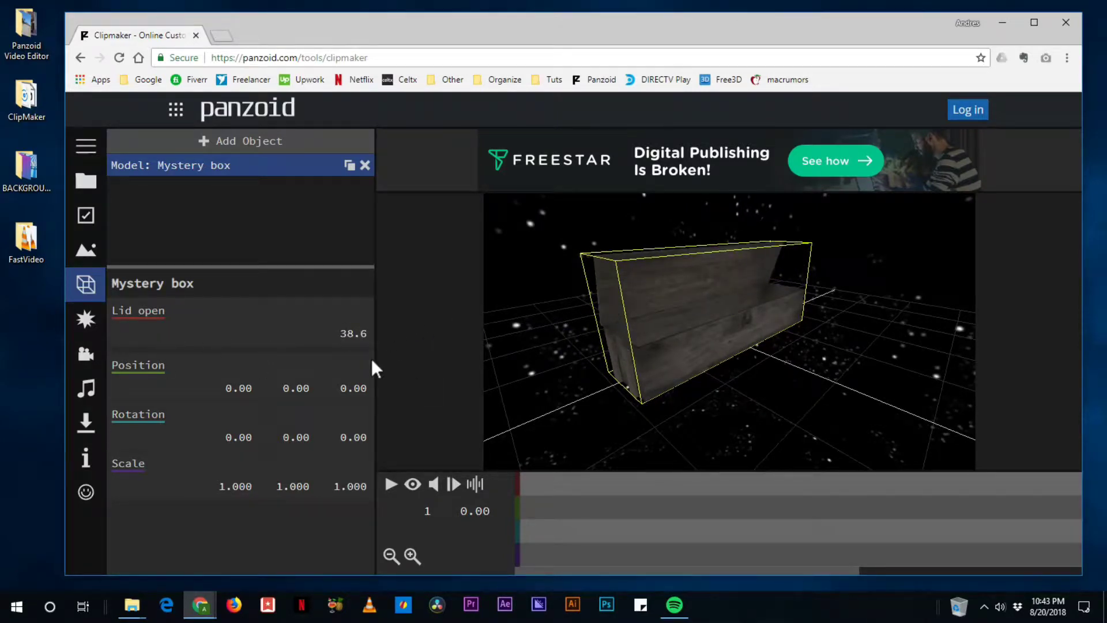
pyautogui.moveTo(524, 361); pyautogui.dragTo(509, 324)
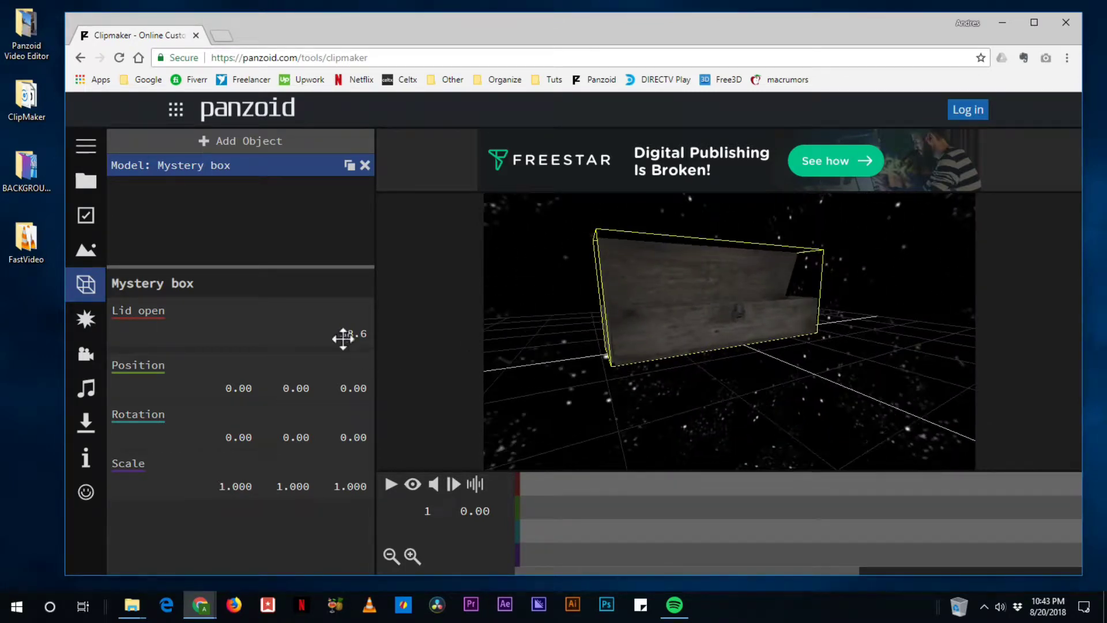
# Step: Delete the Mystery box and add a Light object in its place, selecting it
pyautogui.click(365, 164)
pyautogui.moveTo(781, 349); pyautogui.dragTo(619, 404)
pyautogui.click(241, 141)
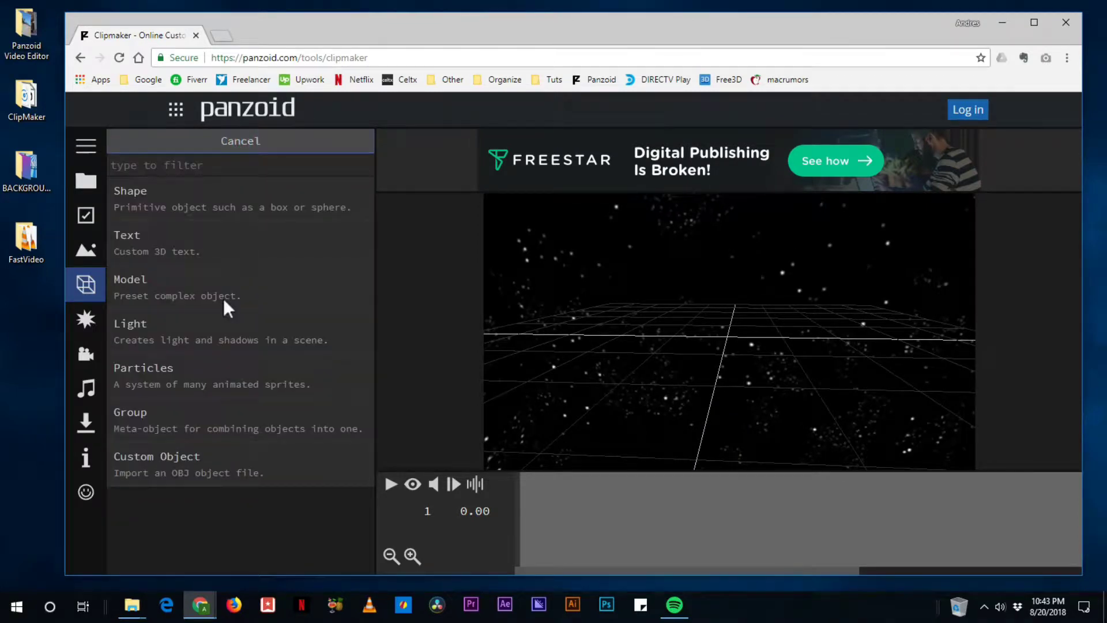
pyautogui.click(151, 325)
pyautogui.click(151, 168)
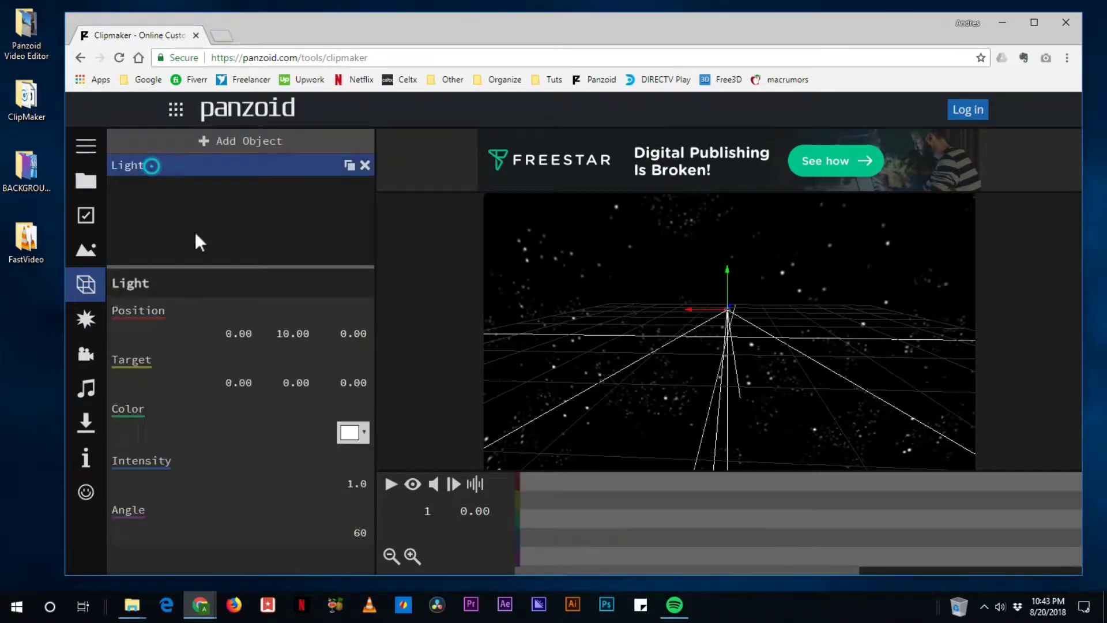
# Step: Raise the light along its vertical axis to a Y position of 36.21, and delete the light
pyautogui.moveTo(774, 346); pyautogui.dragTo(786, 447)
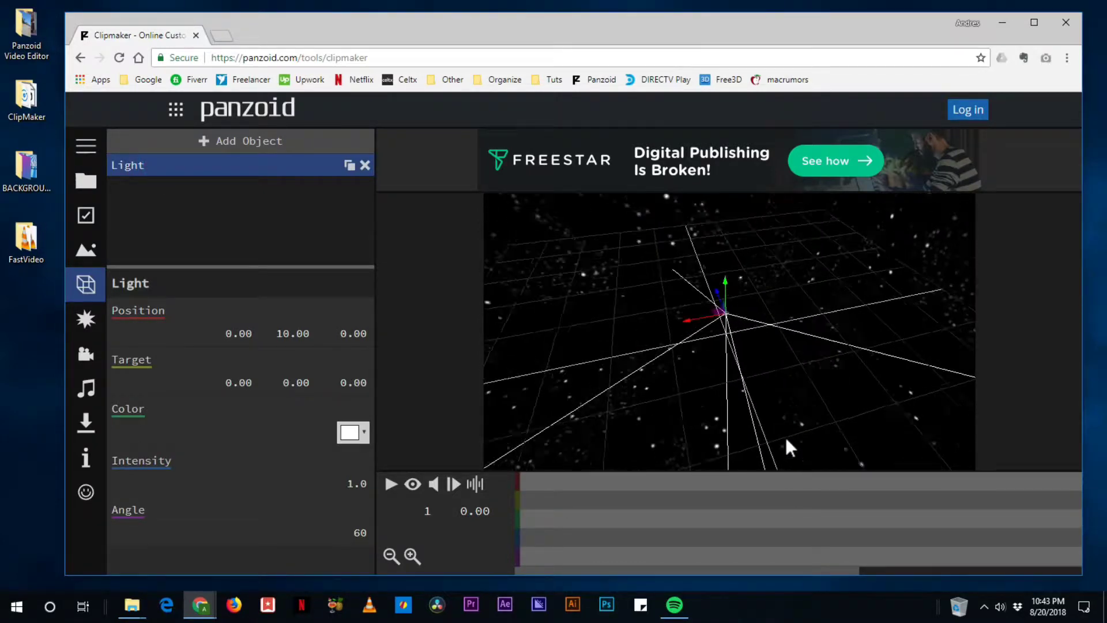
pyautogui.moveTo(729, 297); pyautogui.dragTo(750, 170)
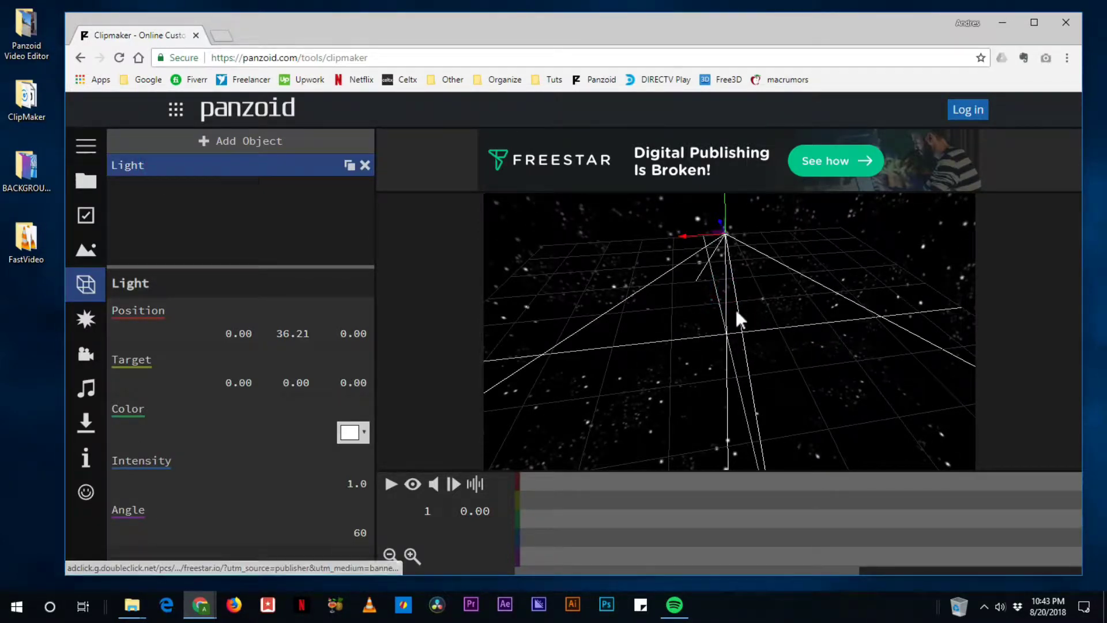
pyautogui.click(364, 165)
pyautogui.moveTo(719, 353); pyautogui.dragTo(675, 277)
# Step: Add a Particles object, inspect it in the scene and look through its settings
pyautogui.click(265, 144)
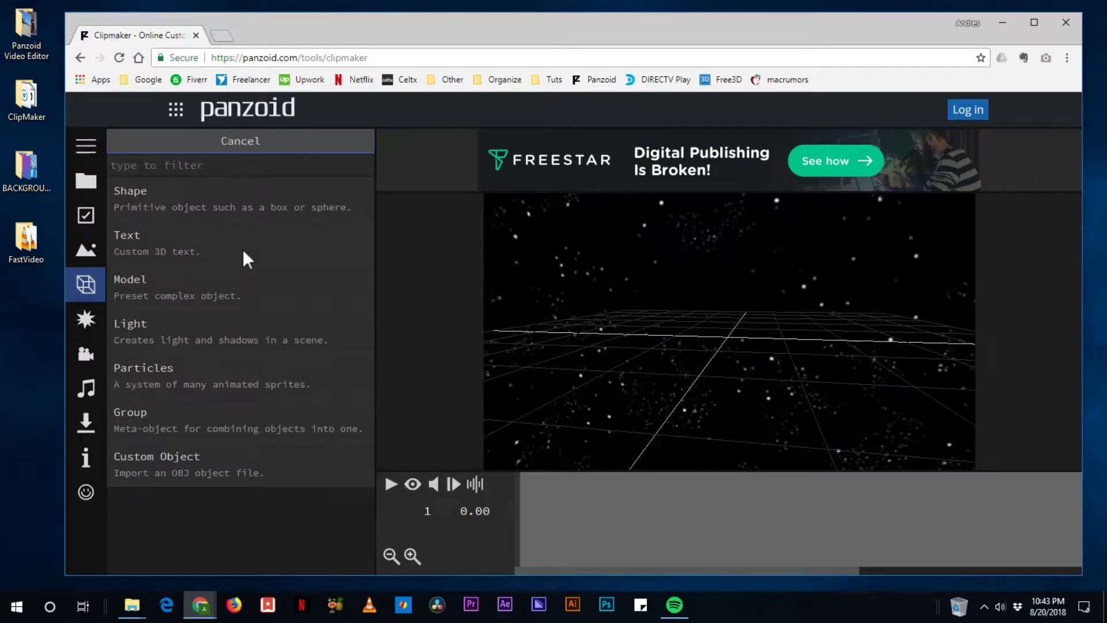
pyautogui.click(145, 376)
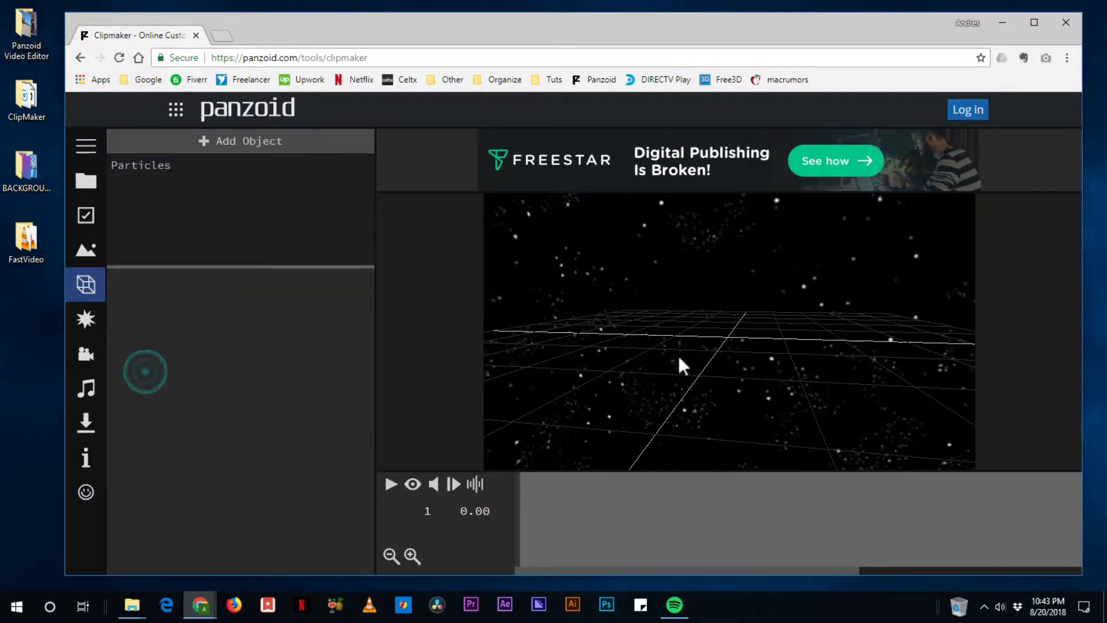
pyautogui.moveTo(756, 415); pyautogui.dragTo(684, 403)
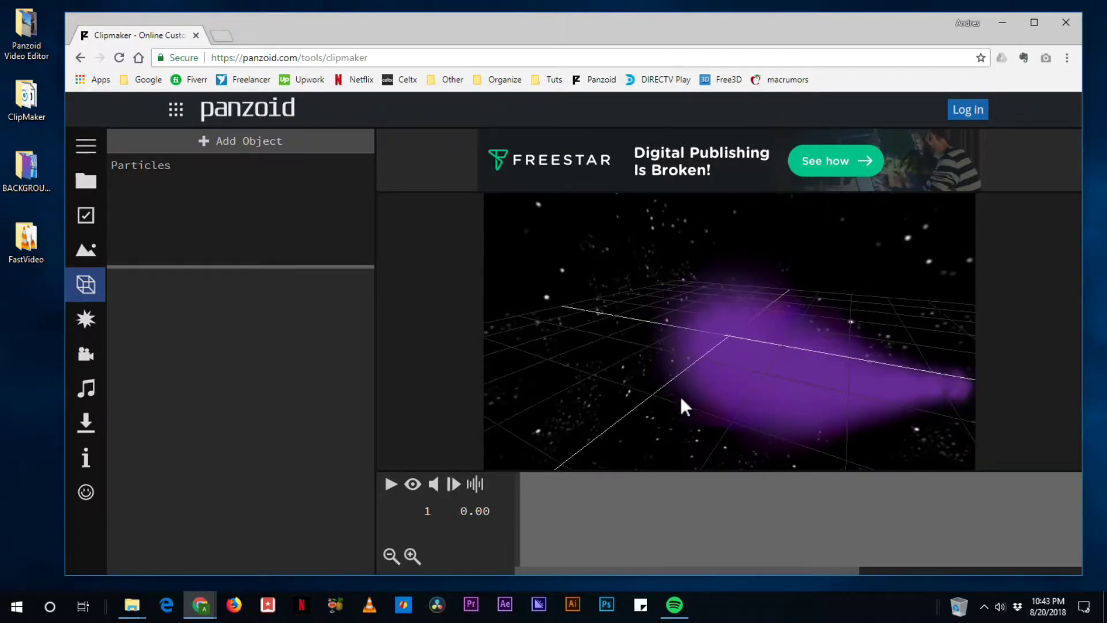
pyautogui.moveTo(694, 316); pyautogui.dragTo(663, 346)
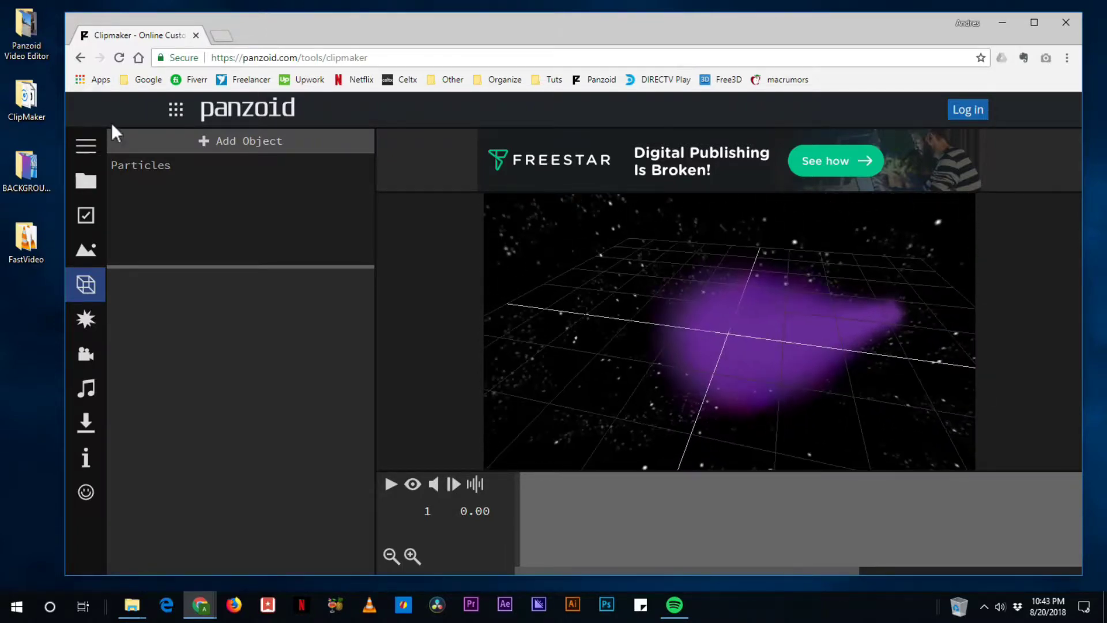
pyautogui.click(151, 165)
pyautogui.scroll(-5, 254, 450)
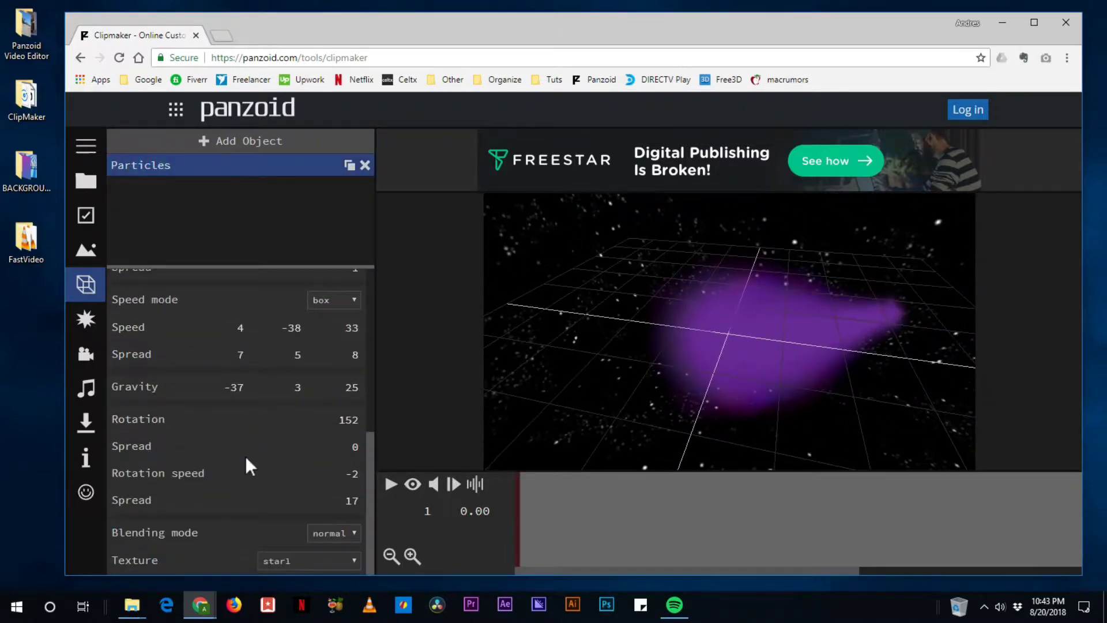
pyautogui.scroll(5, 246, 454)
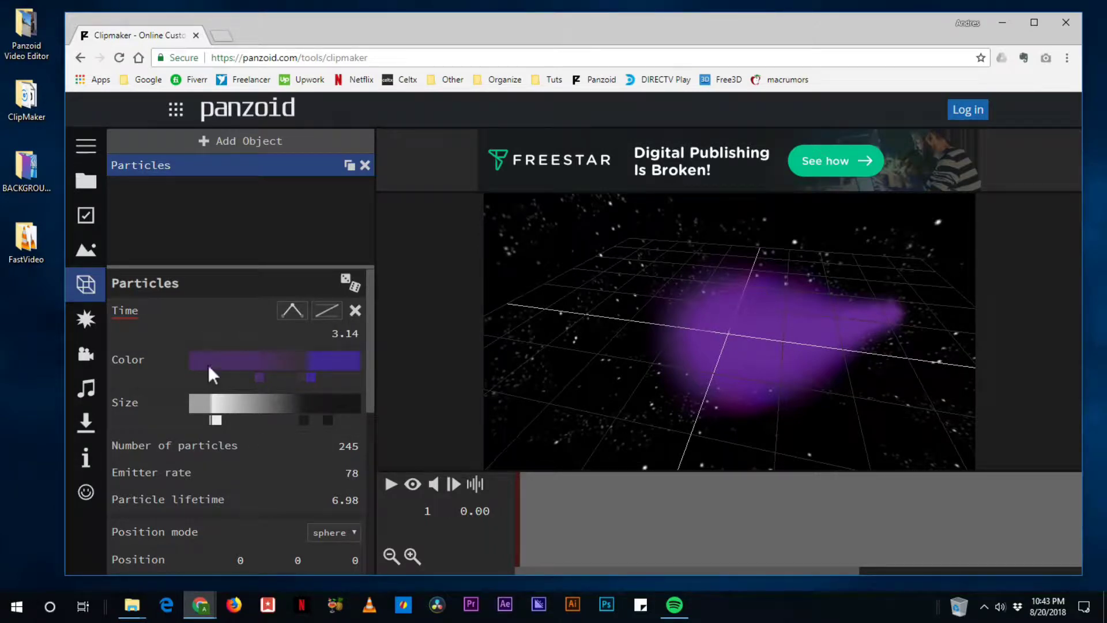
# Step: Randomize the particle settings twice and check the effect from other angles and at frame 50
pyautogui.click(353, 285)
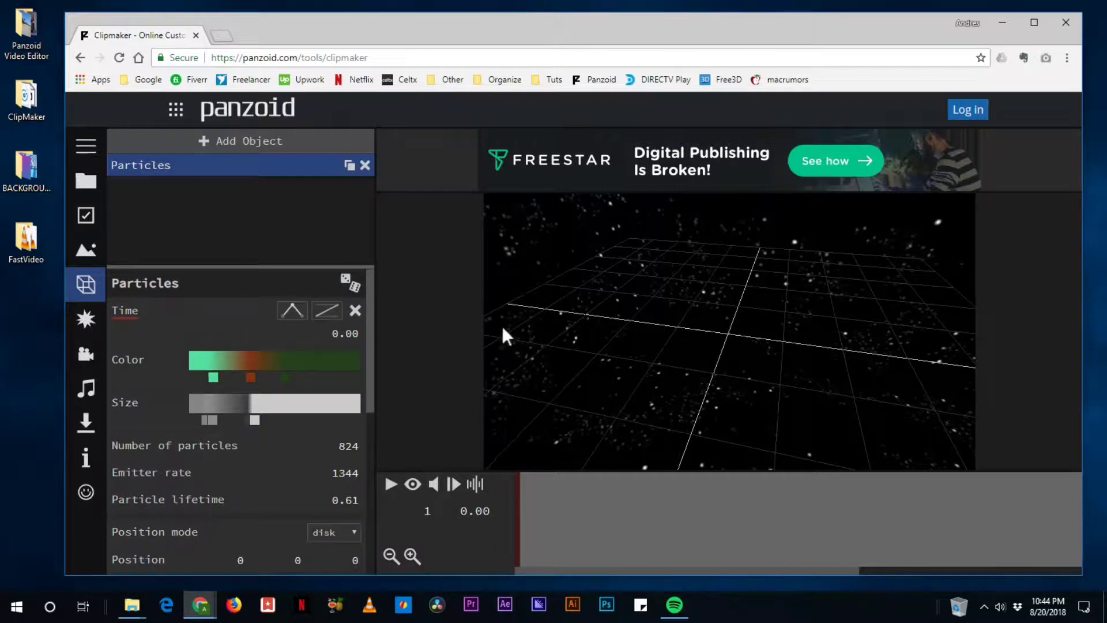
pyautogui.moveTo(501, 327); pyautogui.dragTo(714, 346)
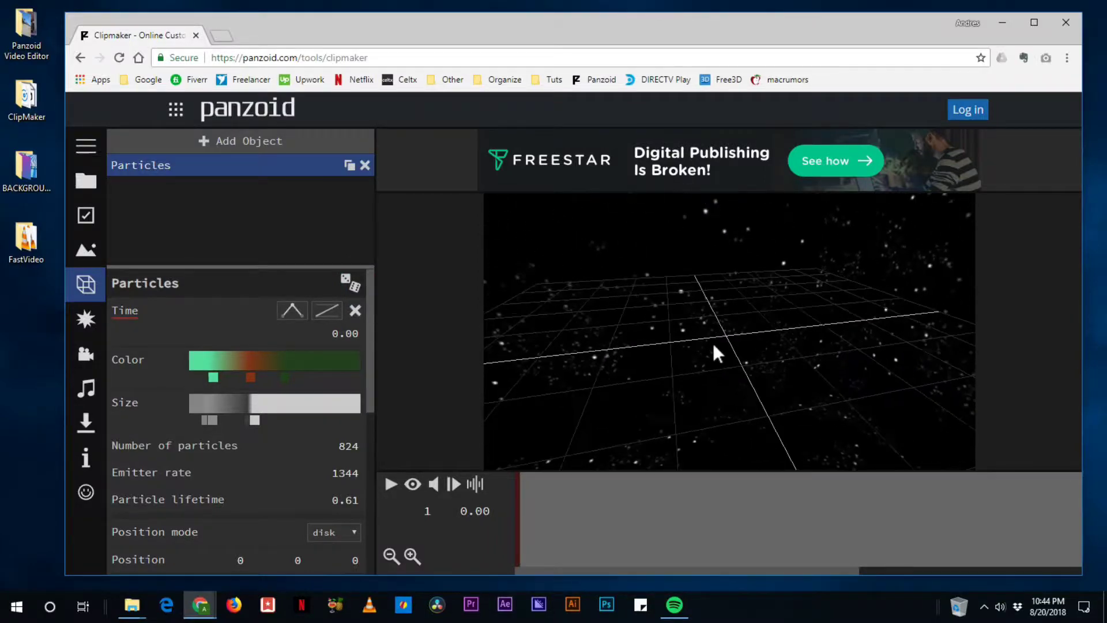
pyautogui.click(353, 283)
pyautogui.moveTo(789, 363); pyautogui.dragTo(716, 331)
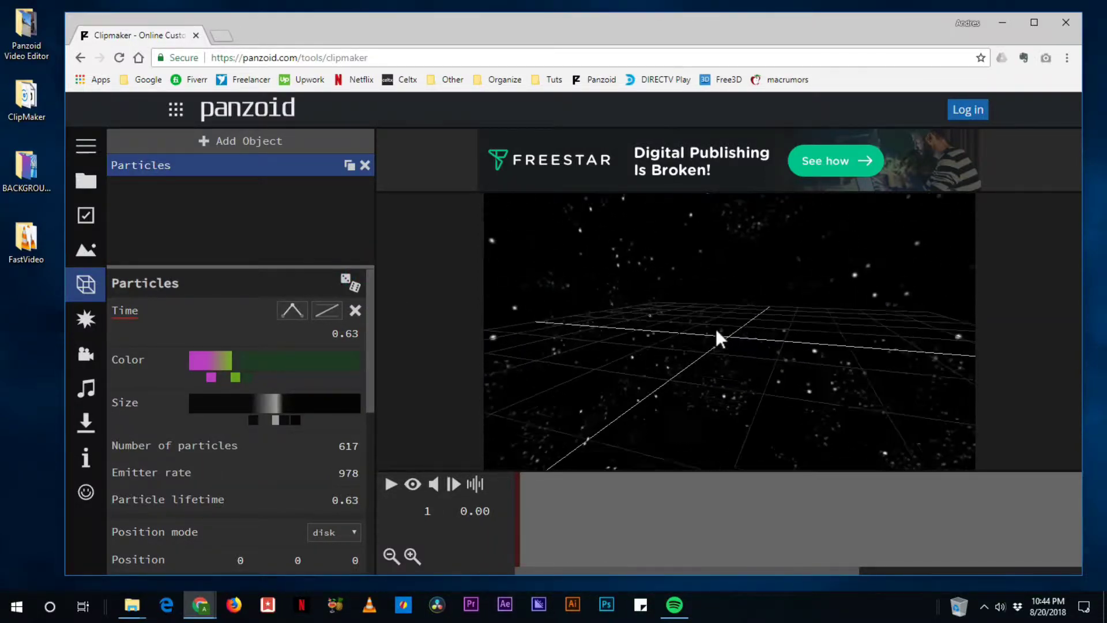
pyautogui.moveTo(642, 539); pyautogui.dragTo(742, 494)
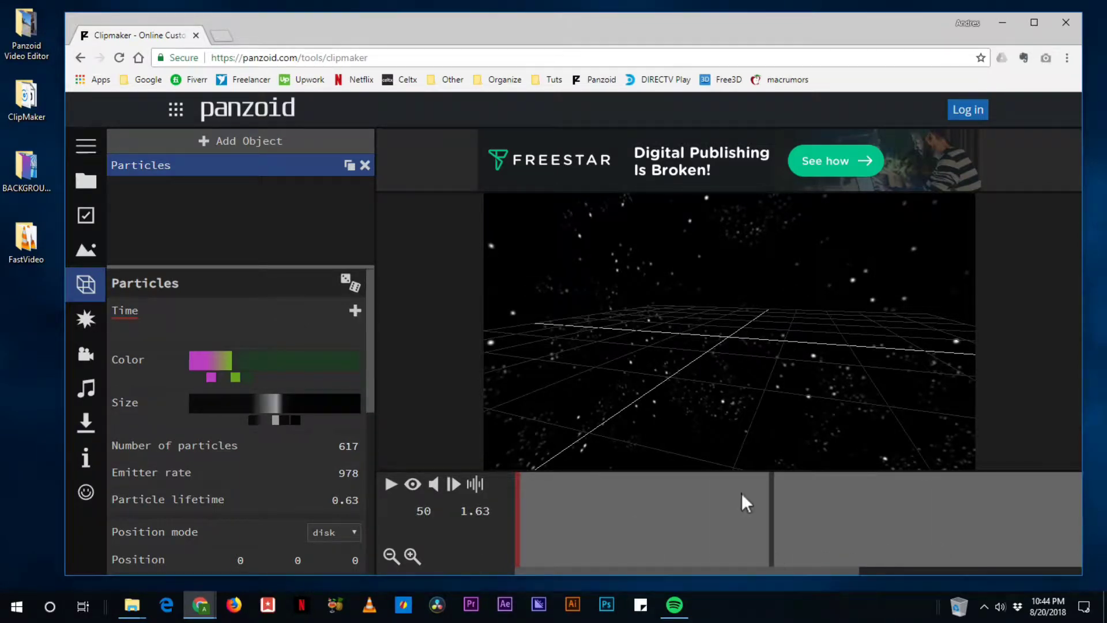
# Step: Randomize the particle settings two more times, moving the timeline to frame 31 to check the effect
pyautogui.click(353, 284)
pyautogui.moveTo(612, 368); pyautogui.dragTo(779, 418)
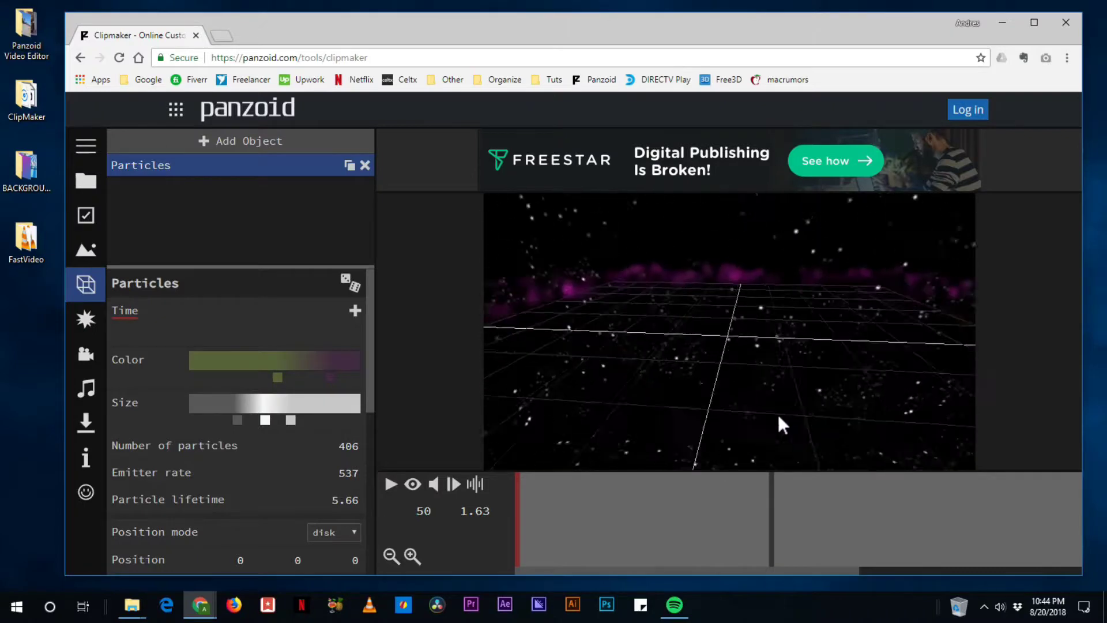
pyautogui.moveTo(750, 495); pyautogui.dragTo(673, 548)
pyautogui.click(351, 283)
# Step: Examine the randomized particle settings, from emitter values down to rotation, blending mode and texture
pyautogui.scroll(-3, 271, 485)
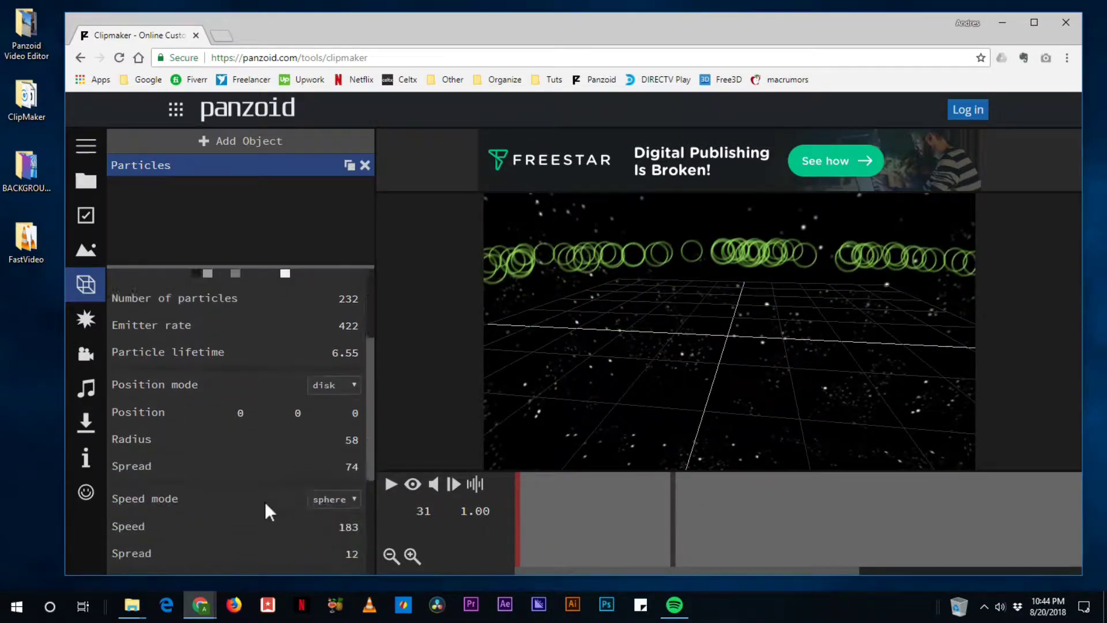
pyautogui.scroll(-3, 266, 504)
pyautogui.scroll(1, 254, 496)
pyautogui.scroll(-1, 252, 496)
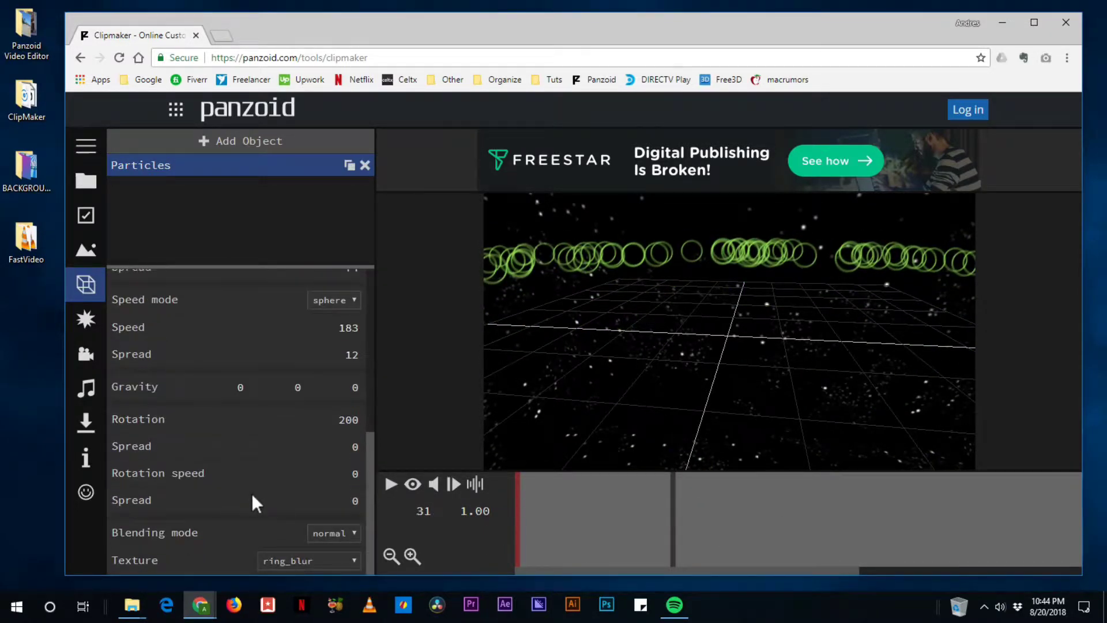
pyautogui.scroll(6, 248, 514)
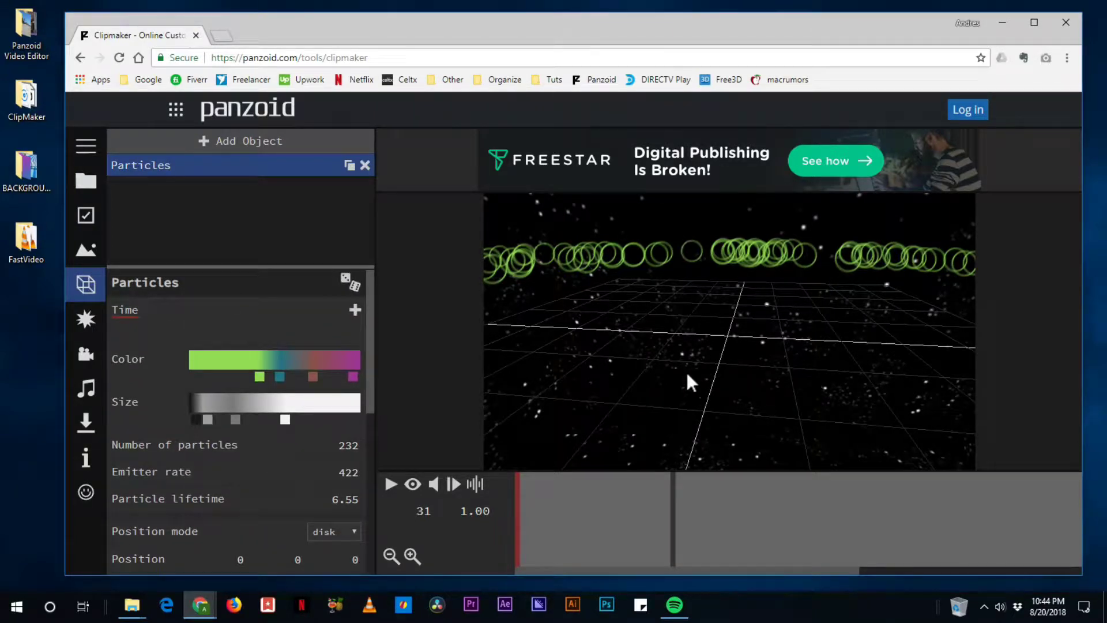
# Step: Return the timeline to frame 1 and compare the particles in the free editing view and the camera view
pyautogui.moveTo(645, 506); pyautogui.dragTo(496, 568)
pyautogui.moveTo(486, 307); pyautogui.dragTo(662, 358)
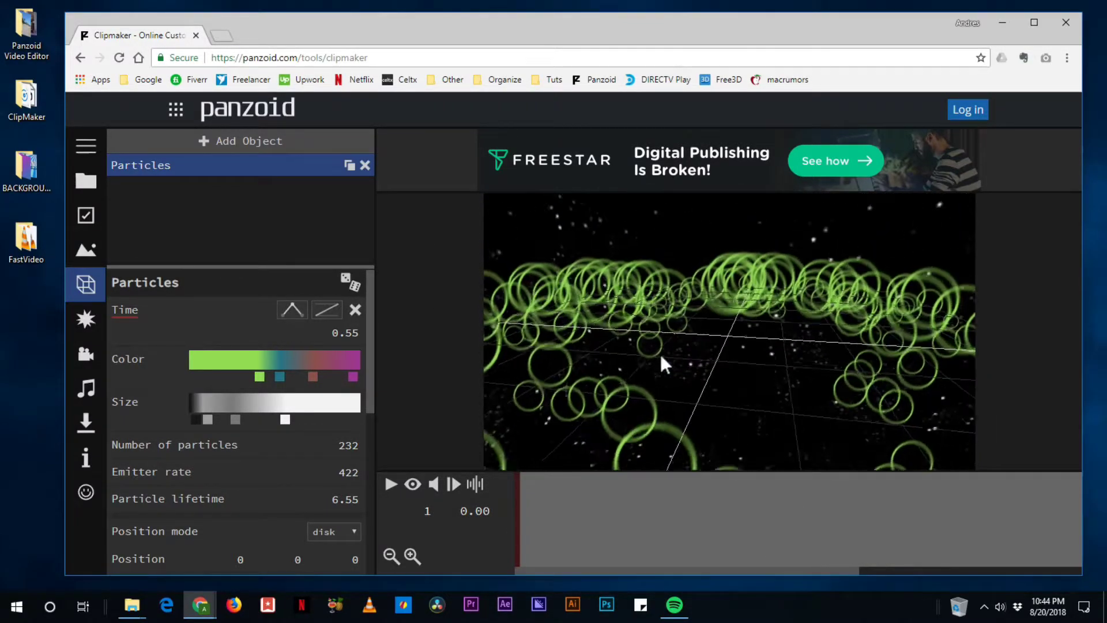
pyautogui.click(412, 484)
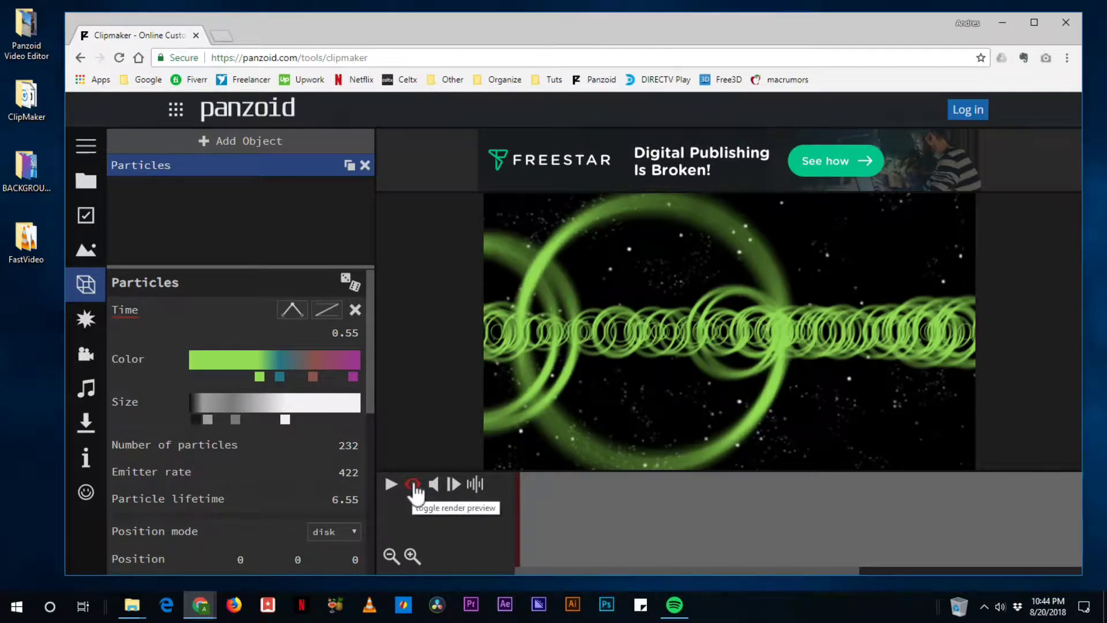
pyautogui.click(413, 486)
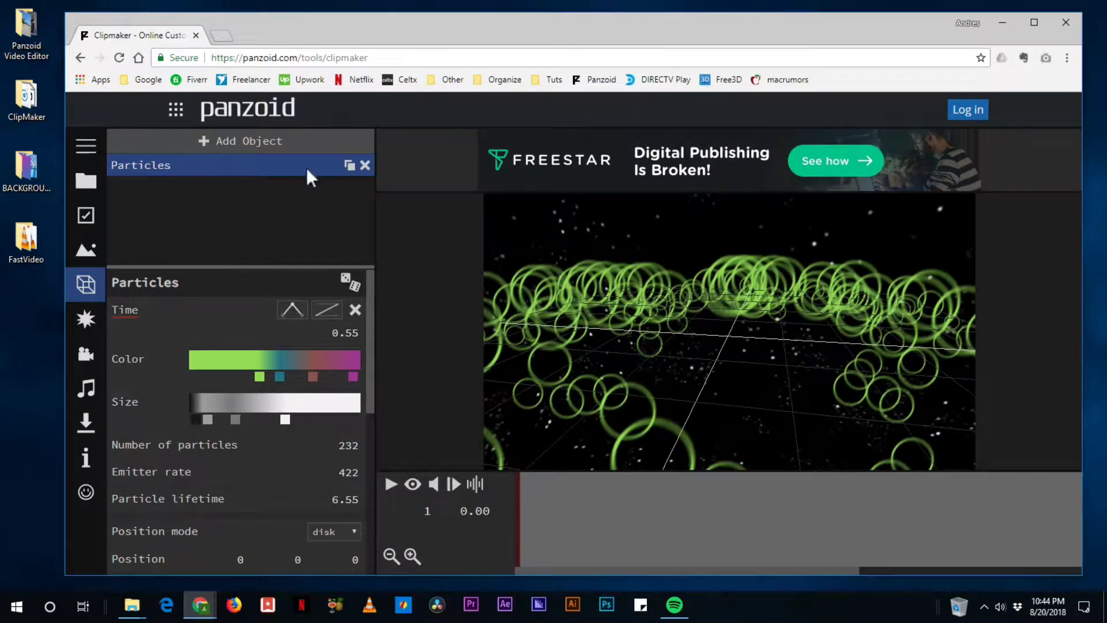
# Step: Delete the particles and import the stickman file from the desktop's ClipMaker folder as a custom object
pyautogui.click(365, 165)
pyautogui.click(241, 142)
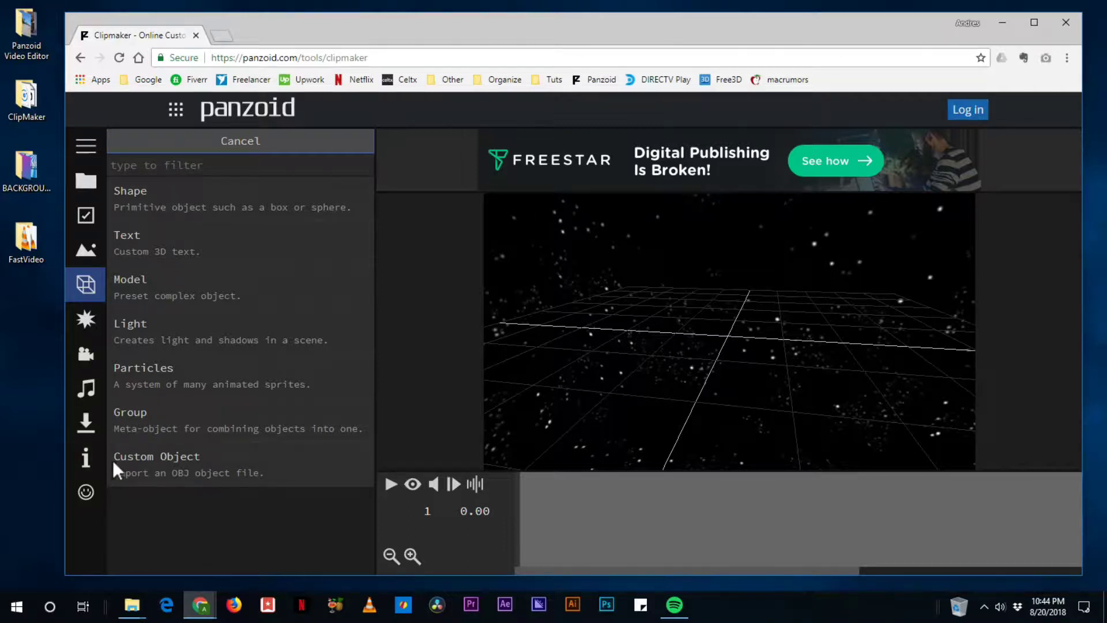
pyautogui.click(193, 461)
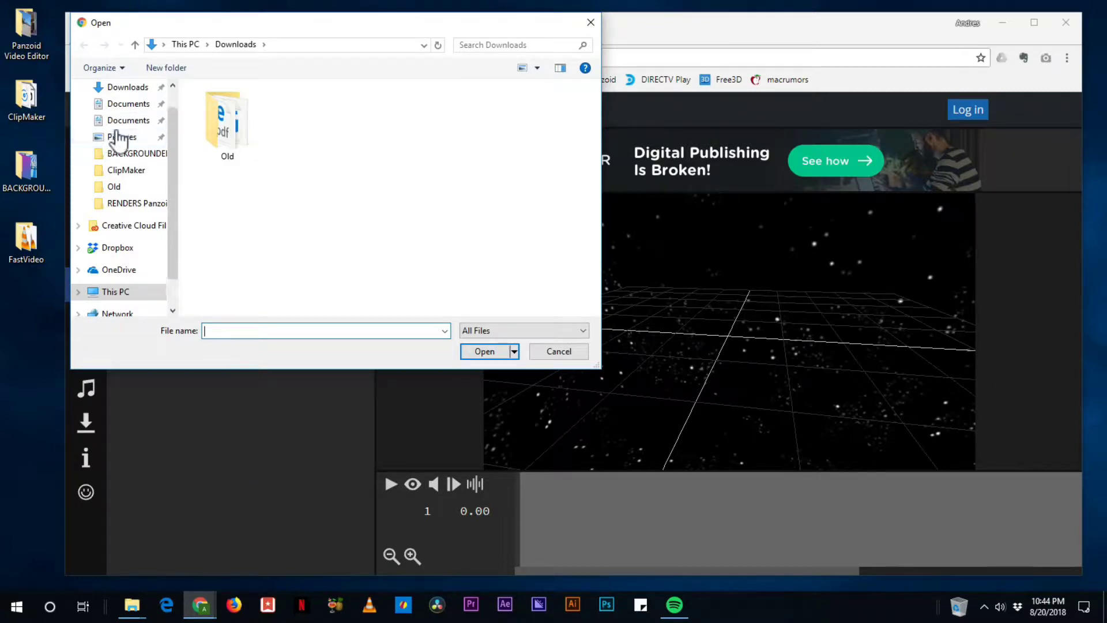
pyautogui.scroll(1, 124, 127)
pyautogui.click(122, 116)
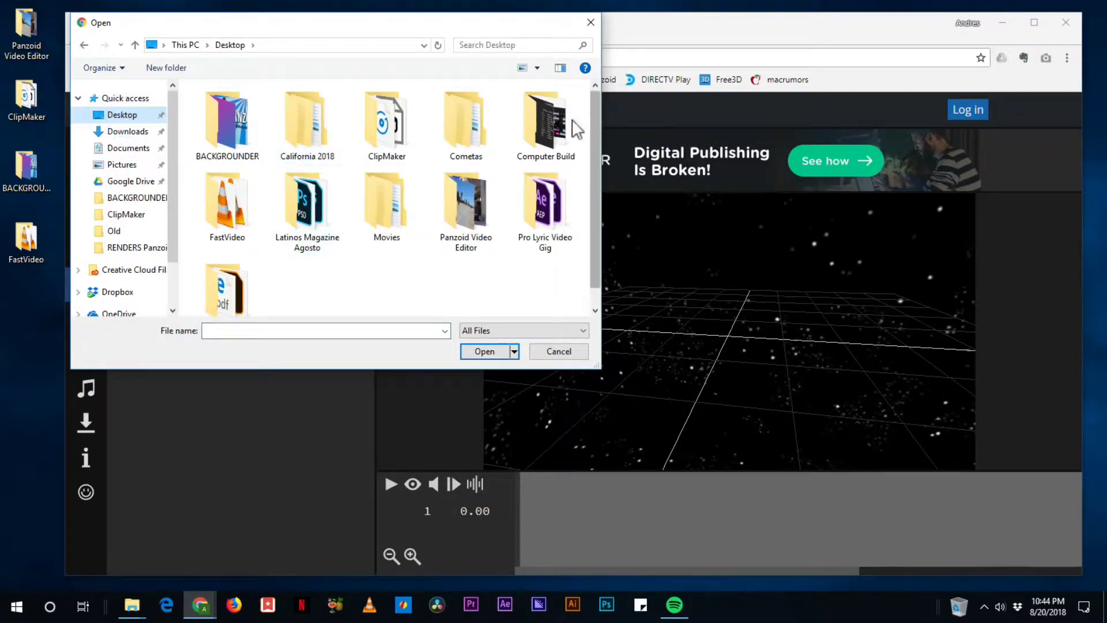
pyautogui.doubleClick(384, 120)
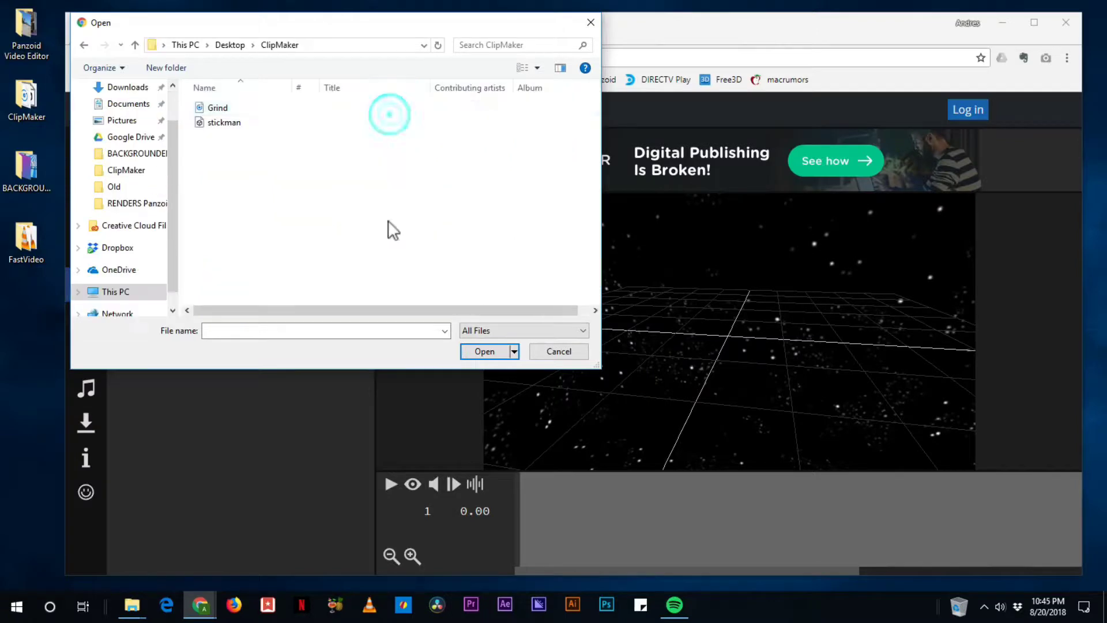
pyautogui.click(233, 125)
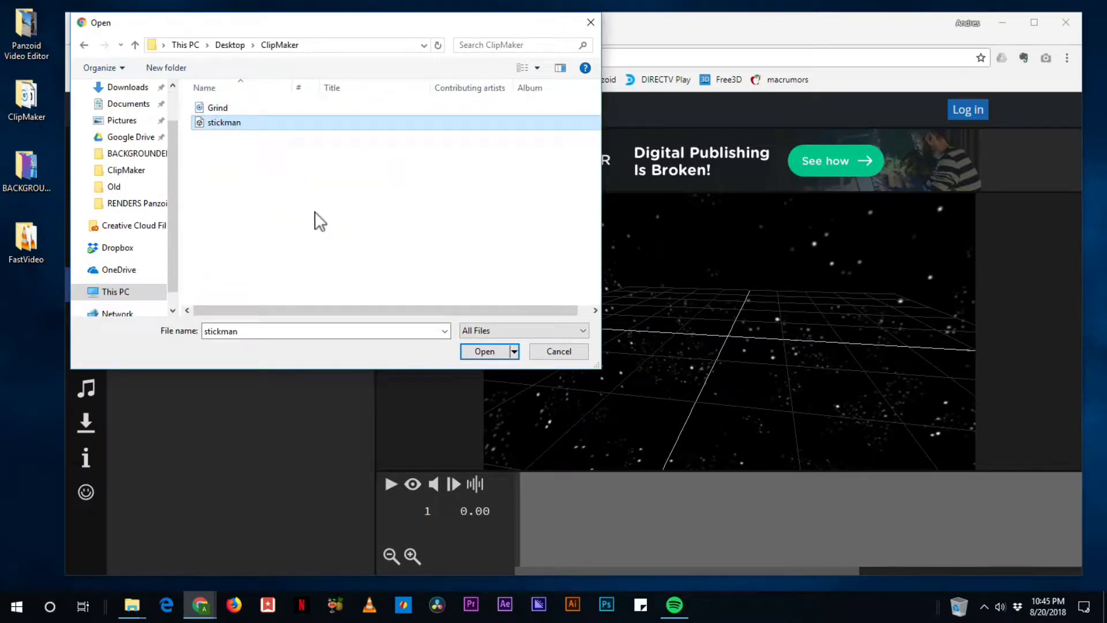
pyautogui.click(487, 352)
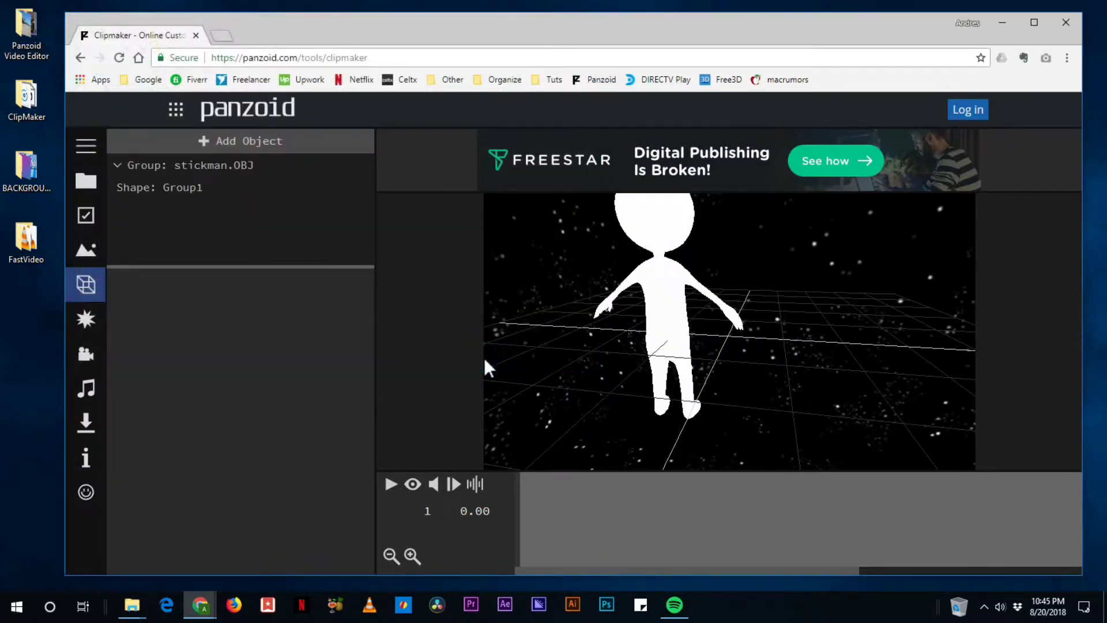
# Step: Examine the stickman from several angles in the free editing view and compare it with the camera view
pyautogui.moveTo(724, 424); pyautogui.dragTo(621, 364)
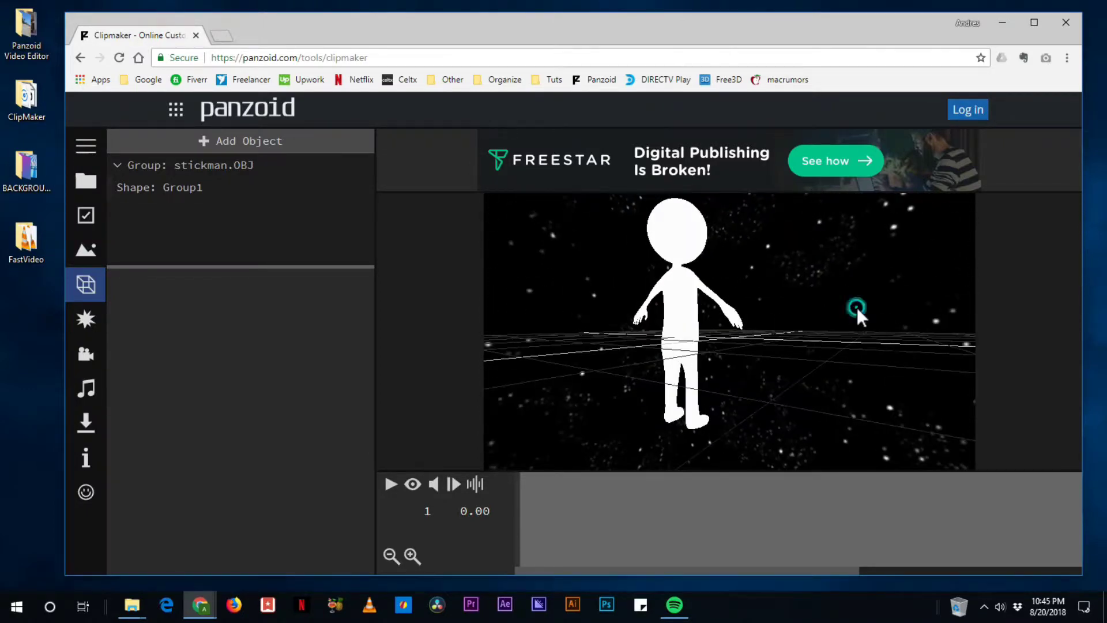
pyautogui.moveTo(857, 307); pyautogui.dragTo(941, 397)
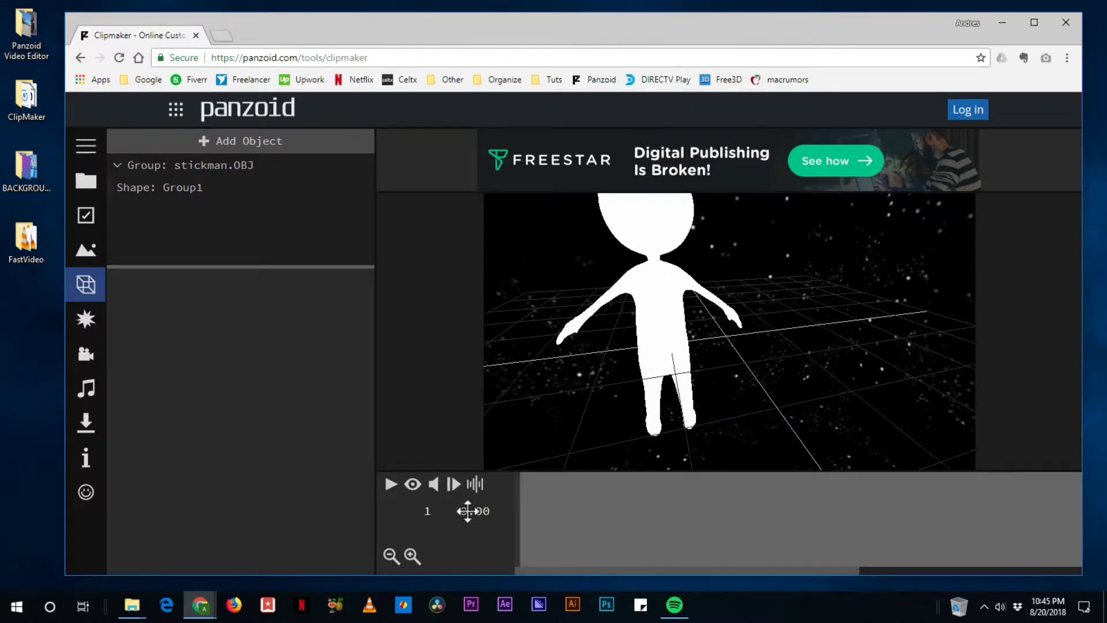
pyautogui.click(413, 484)
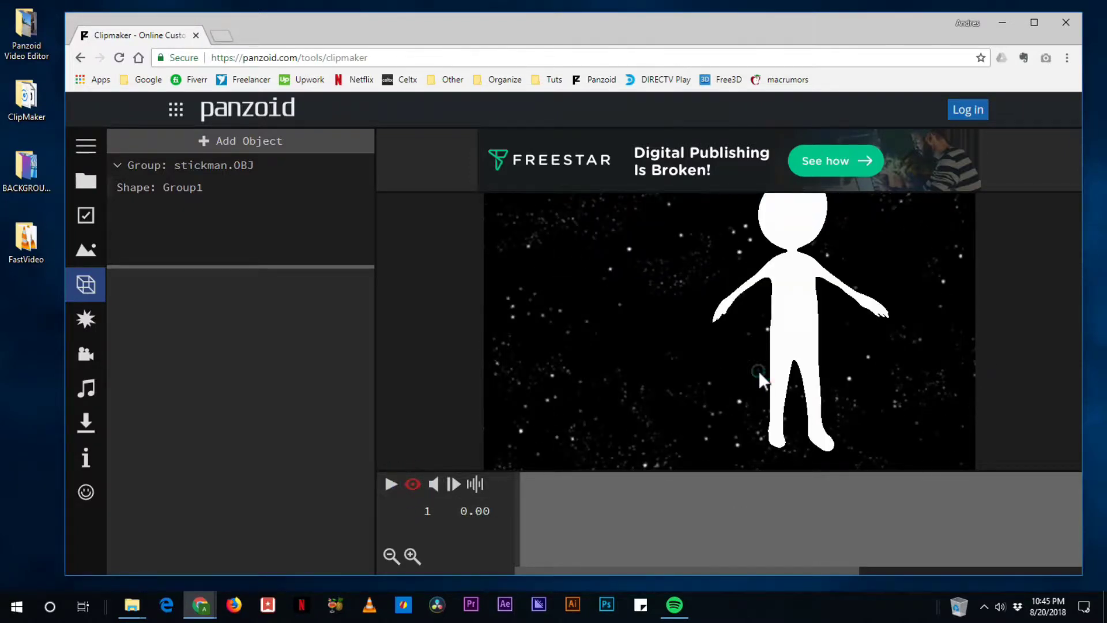
pyautogui.moveTo(758, 370); pyautogui.dragTo(667, 376)
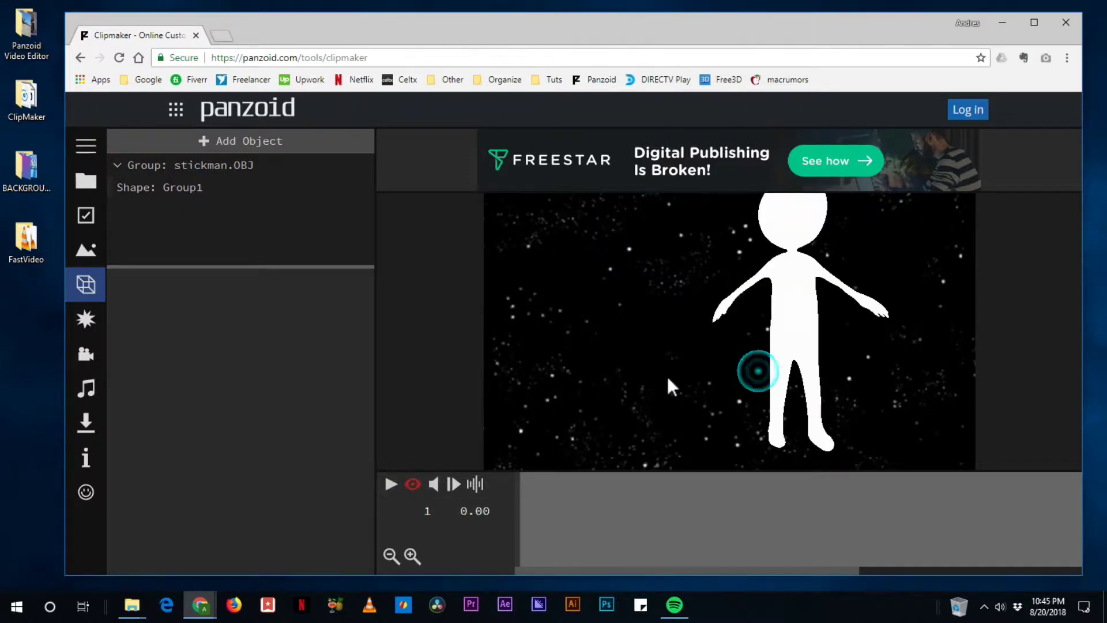
pyautogui.click(412, 485)
pyautogui.moveTo(802, 352); pyautogui.dragTo(767, 345)
pyautogui.scroll(-3, 766, 340)
pyautogui.moveTo(805, 410); pyautogui.dragTo(767, 397)
pyautogui.click(422, 491)
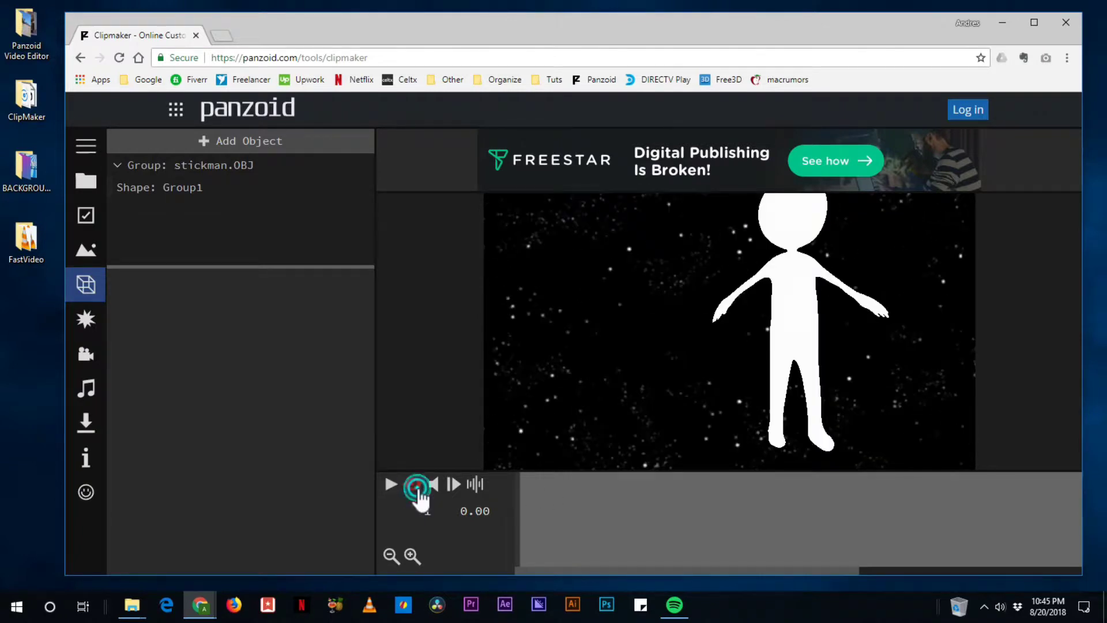
pyautogui.click(422, 491)
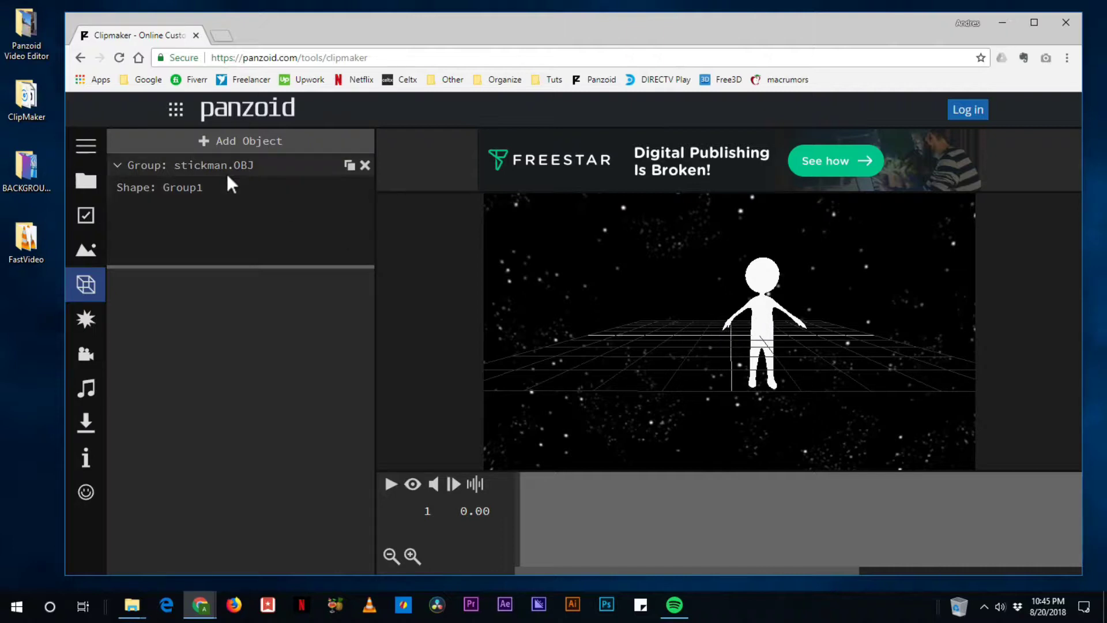
# Step: Try rotating the stickman group to X -2.20 and Y 6.70, and reset both rotation values to 0
pyautogui.click(202, 170)
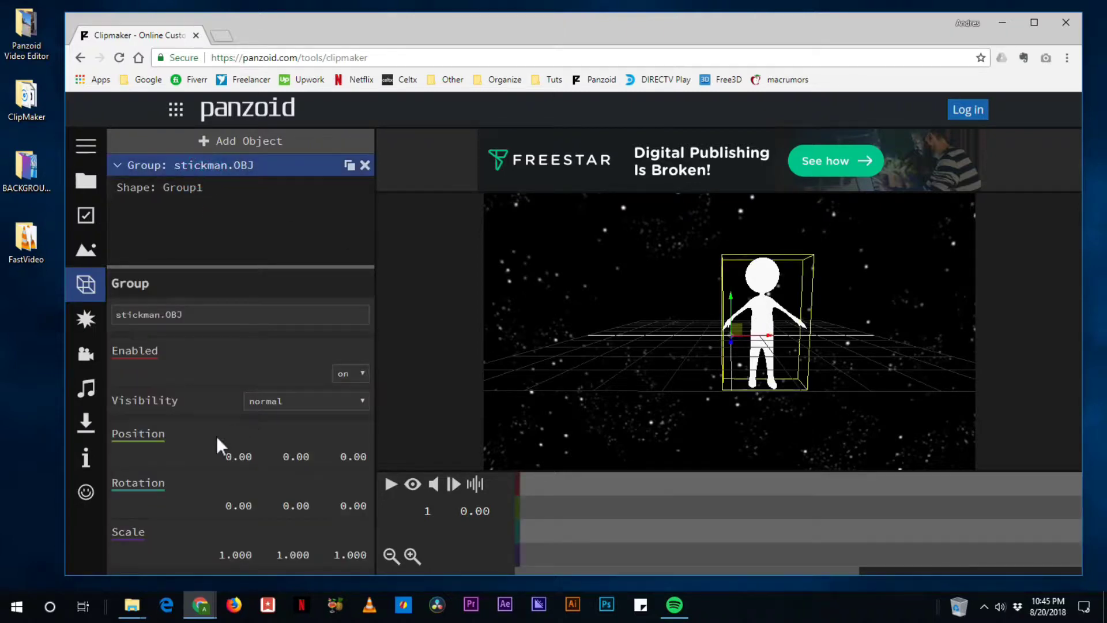
pyautogui.moveTo(238, 506)
pyautogui.mouseDown()
pyautogui.moveTo(487, 511)
pyautogui.moveTo(219, 507)
pyautogui.mouseUp()
pyautogui.moveTo(290, 506); pyautogui.dragTo(240, 546)
pyautogui.moveTo(428, 573); pyautogui.dragTo(356, 529)
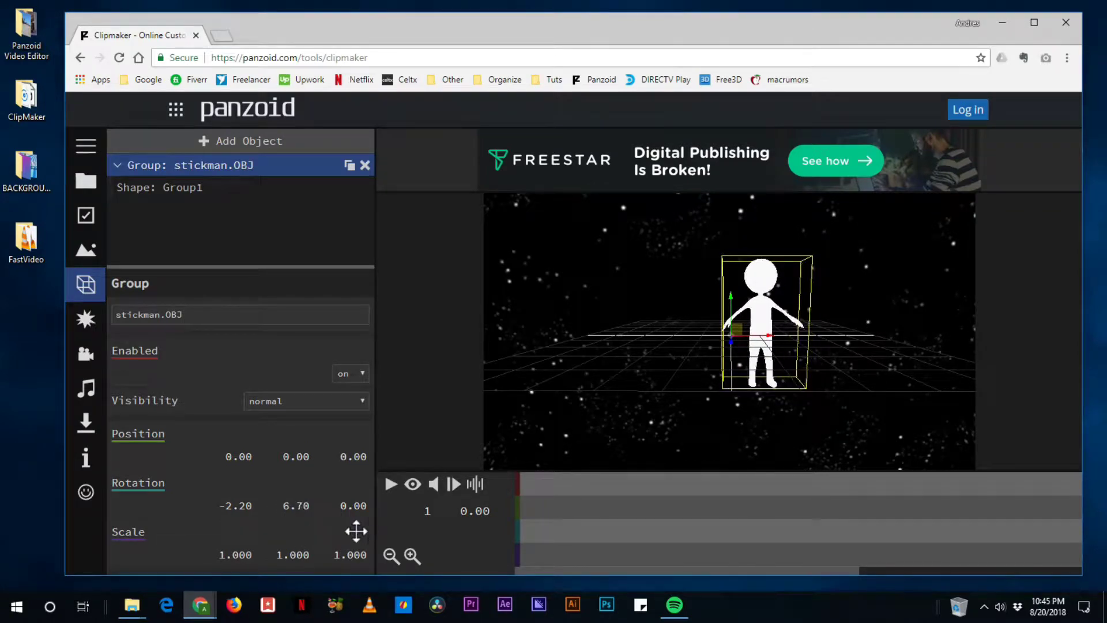
pyautogui.click(296, 506)
pyautogui.press('BackSpace')
pyautogui.press('Return')
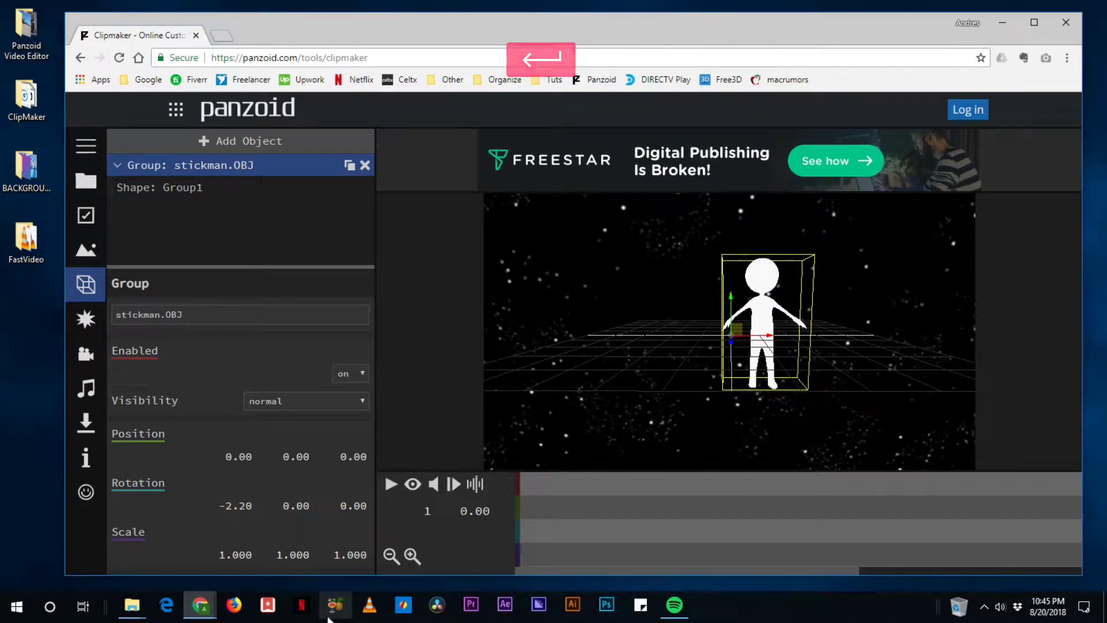
pyautogui.click(237, 509)
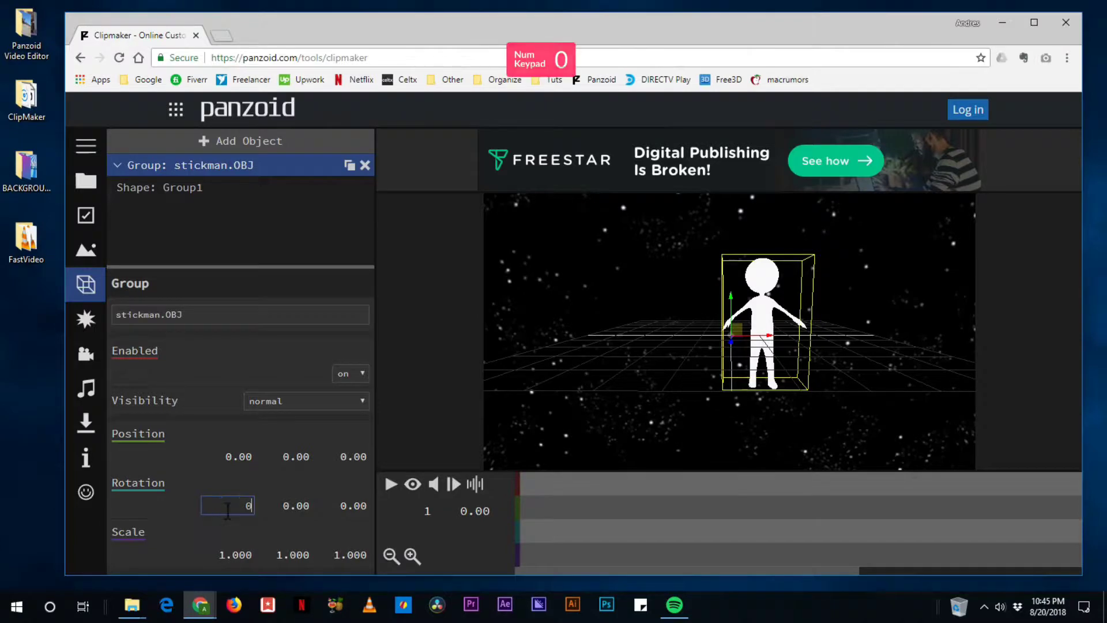
pyautogui.press('BackSpace')
pyautogui.press('Return')
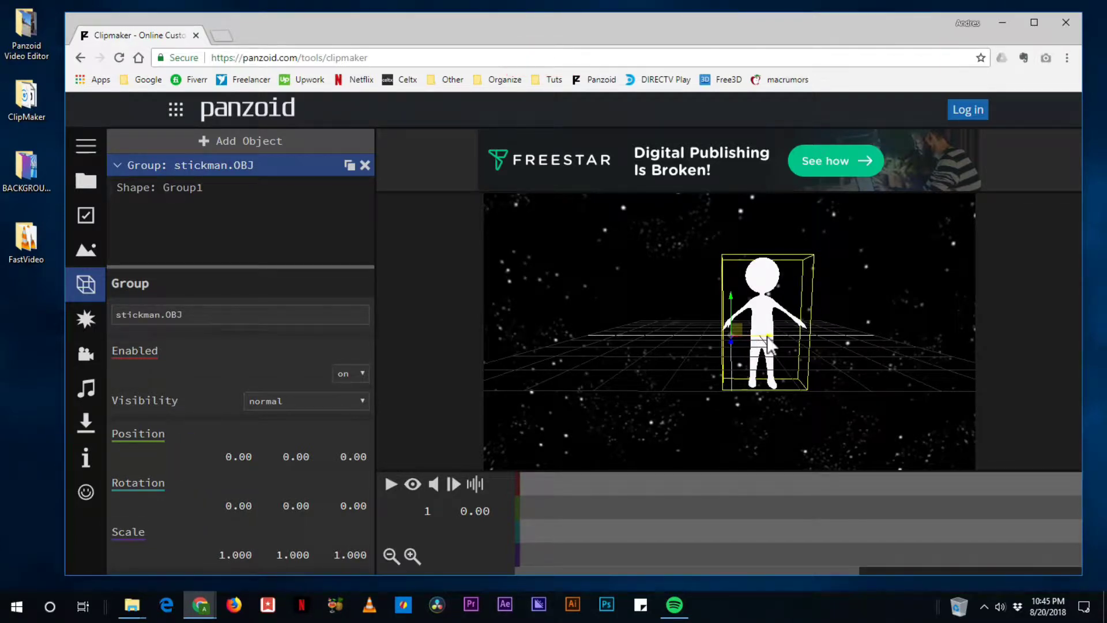
# Step: Reposition the stickman group to -26.50, -4.30, -7.40 using the camera view, and return to the free editing view
pyautogui.click(413, 484)
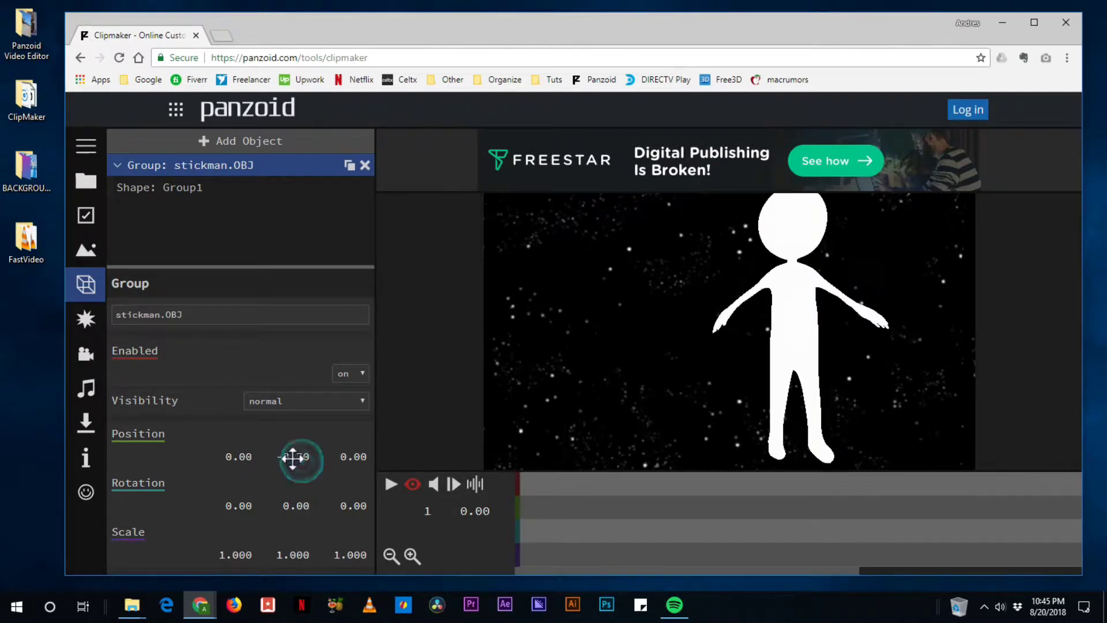
pyautogui.moveTo(294, 458); pyautogui.dragTo(279, 477)
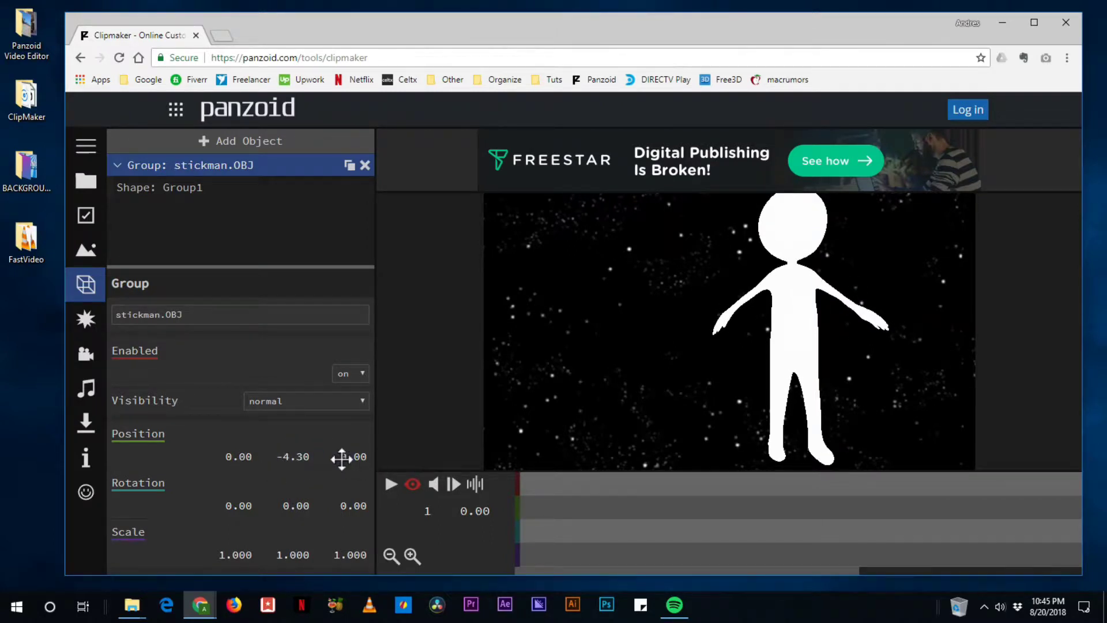
pyautogui.moveTo(341, 460); pyautogui.dragTo(56, 464)
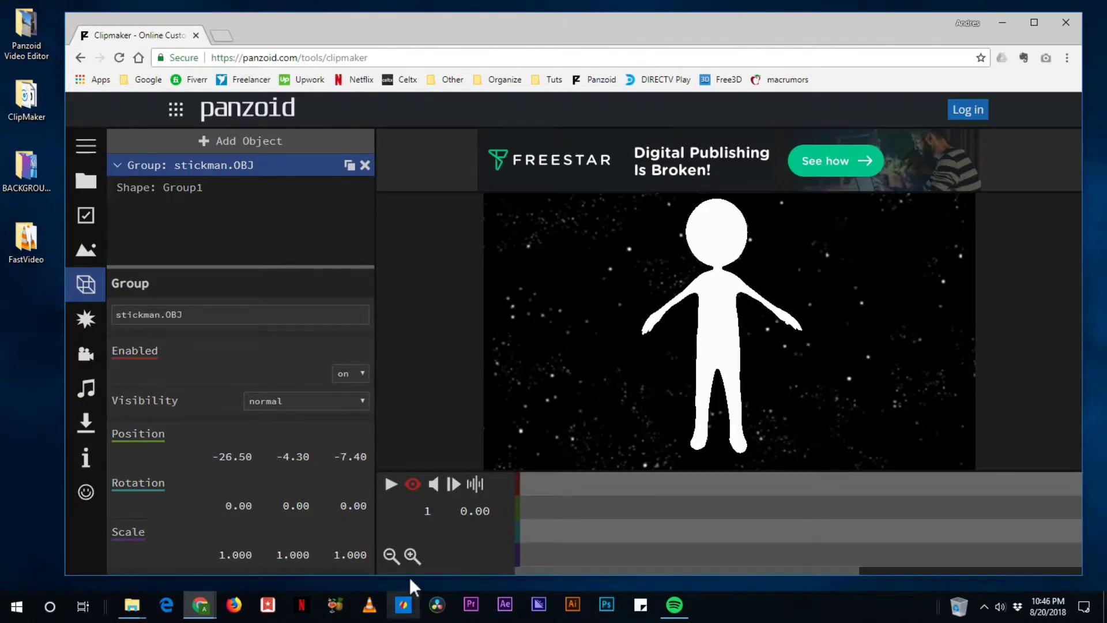
pyautogui.click(412, 485)
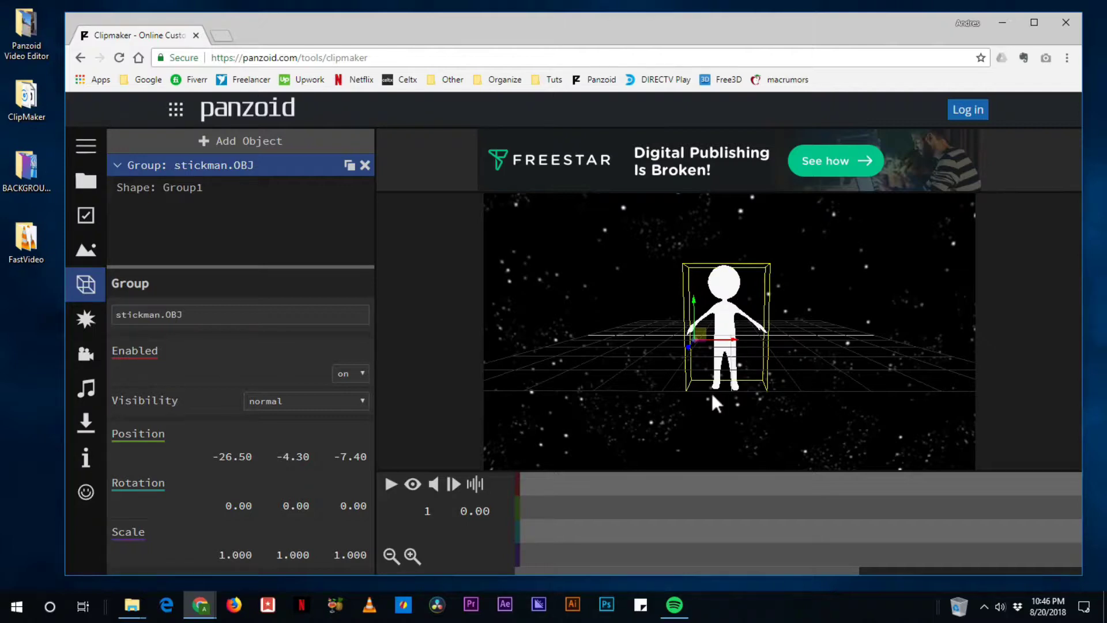
# Step: Add a 3D text object to the scene and open its settings
pyautogui.click(254, 145)
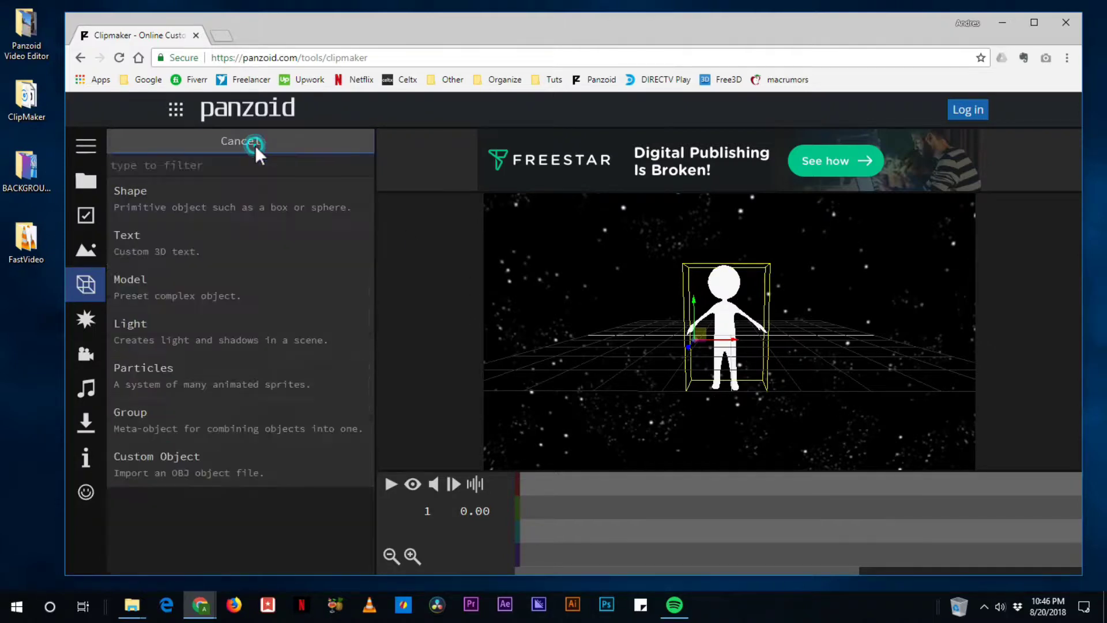
pyautogui.click(157, 234)
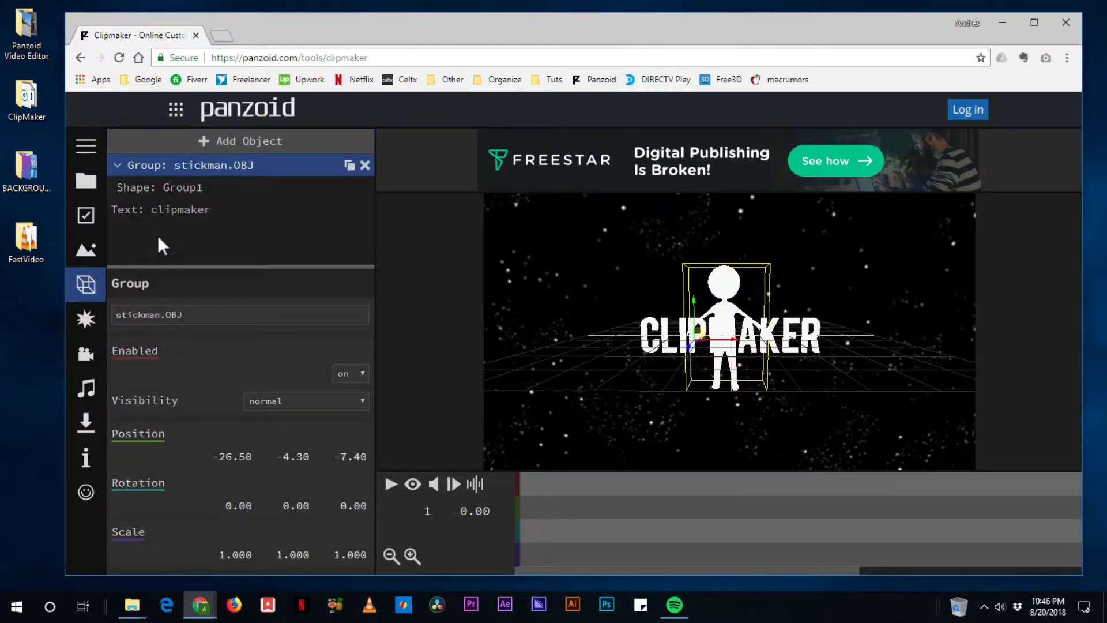
pyautogui.click(181, 211)
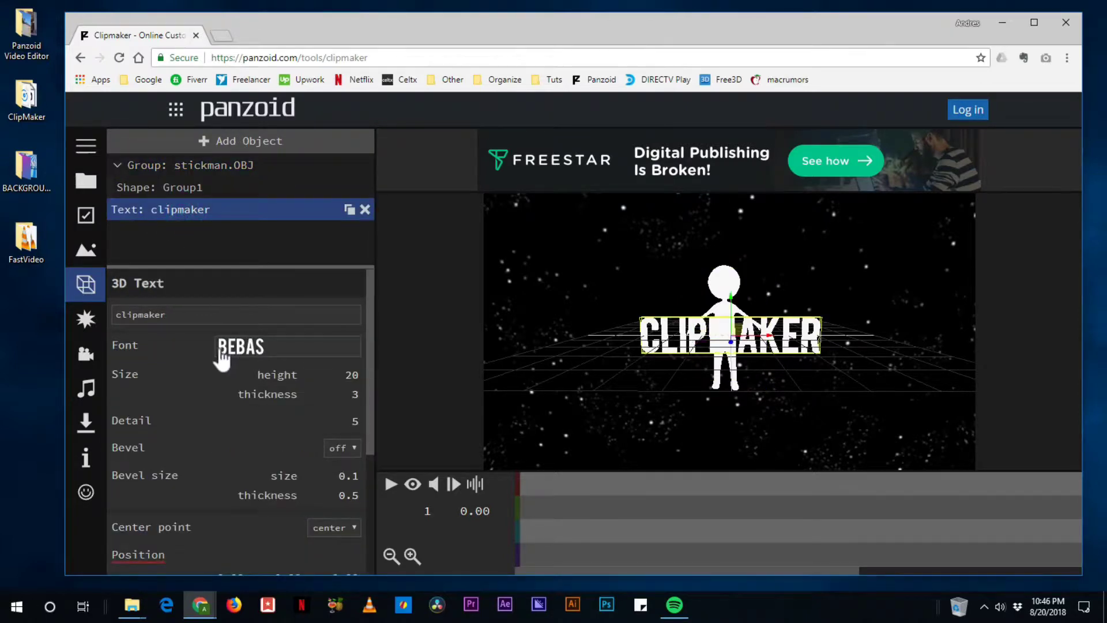
# Step: Change the 3D text's wording to "fast video" and move the text forward along the Z axis, in front of the stickman
pyautogui.click(181, 315)
pyautogui.doubleClick(182, 315)
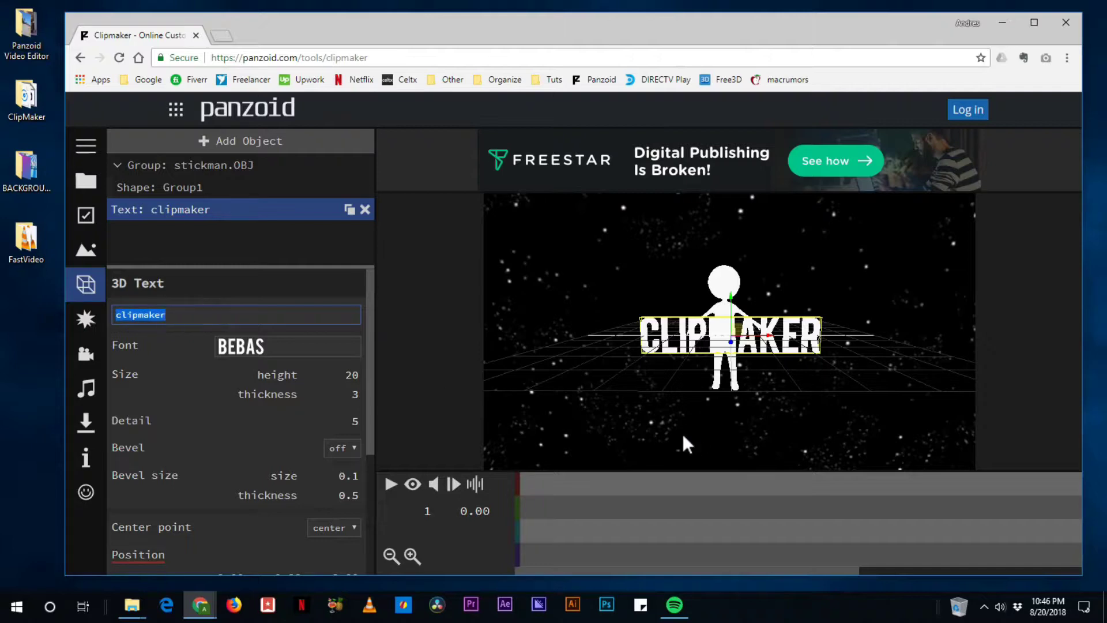
pyautogui.write('f')
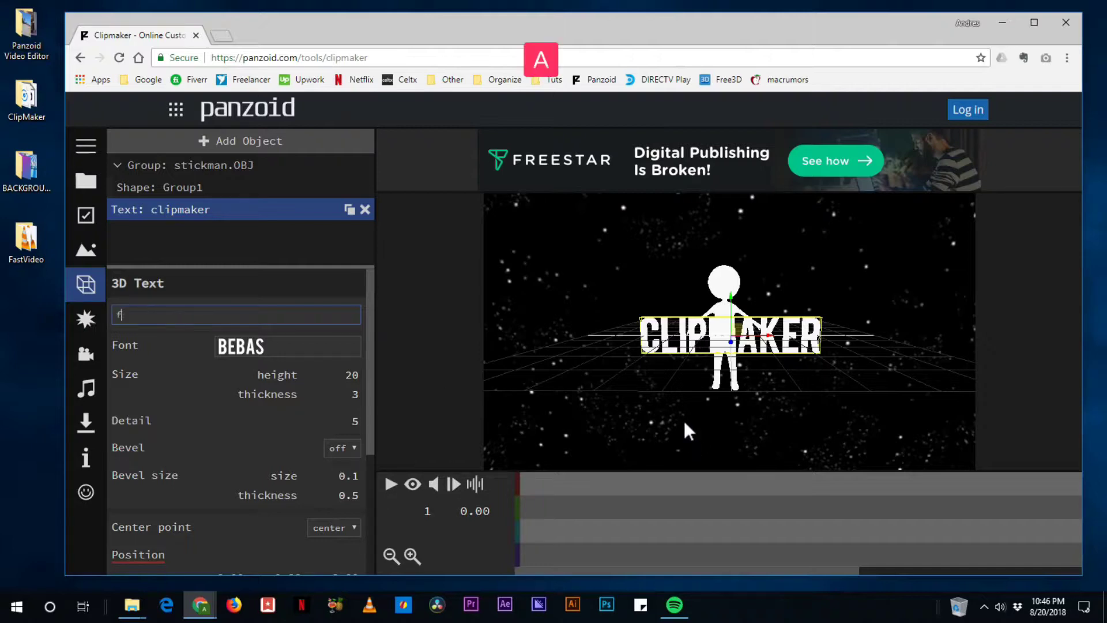
pyautogui.write('ast')
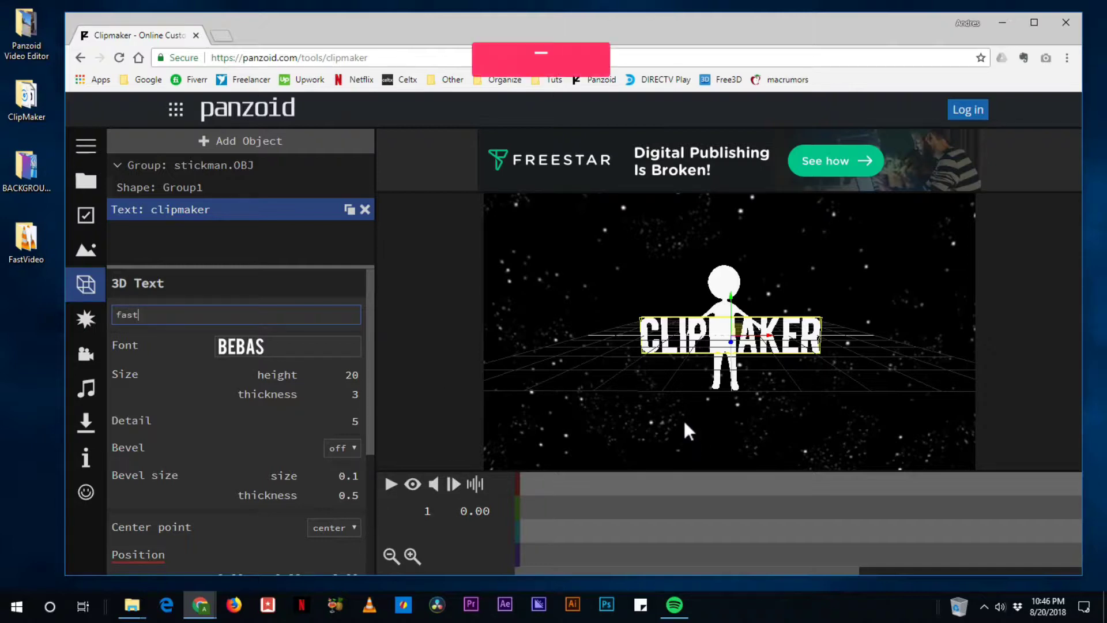
pyautogui.write('  v')
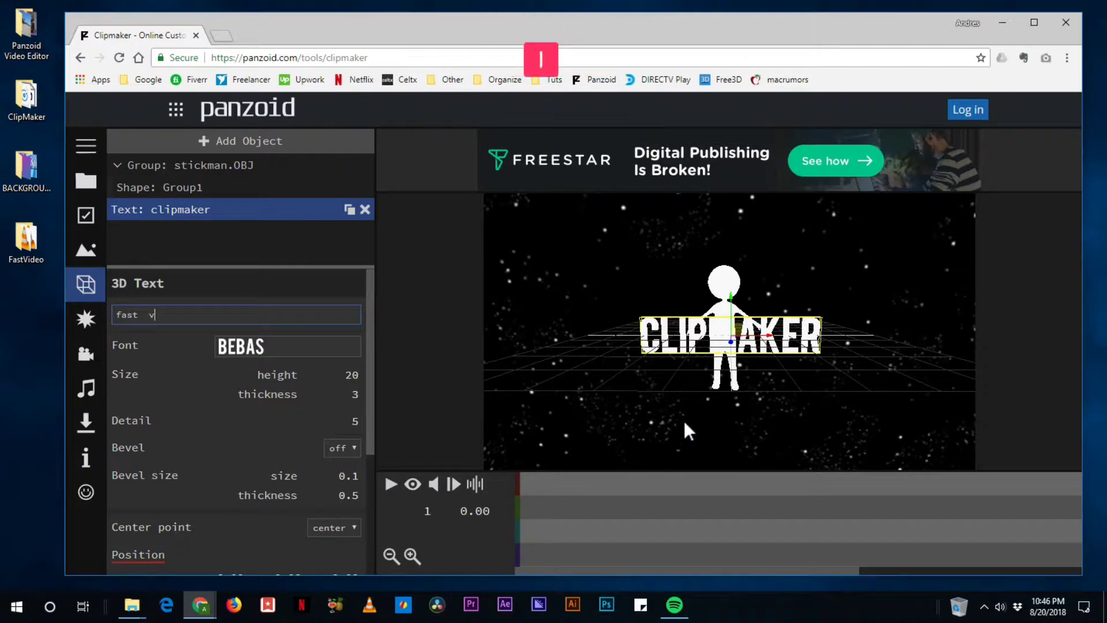
pyautogui.write('ideo')
pyautogui.press('Return')
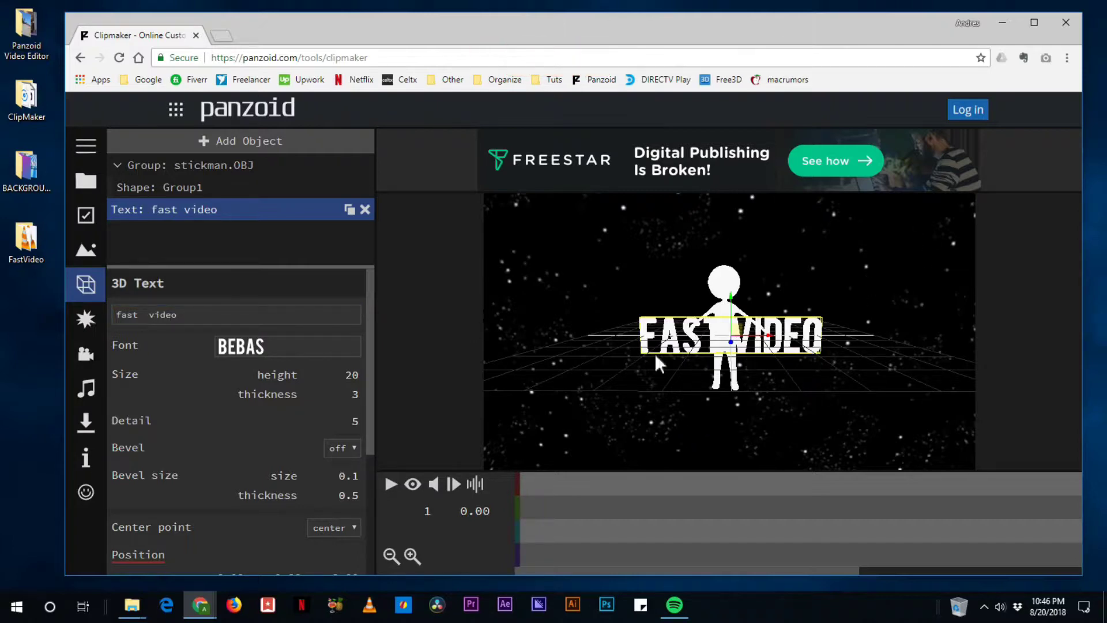
pyautogui.moveTo(741, 351); pyautogui.dragTo(764, 349)
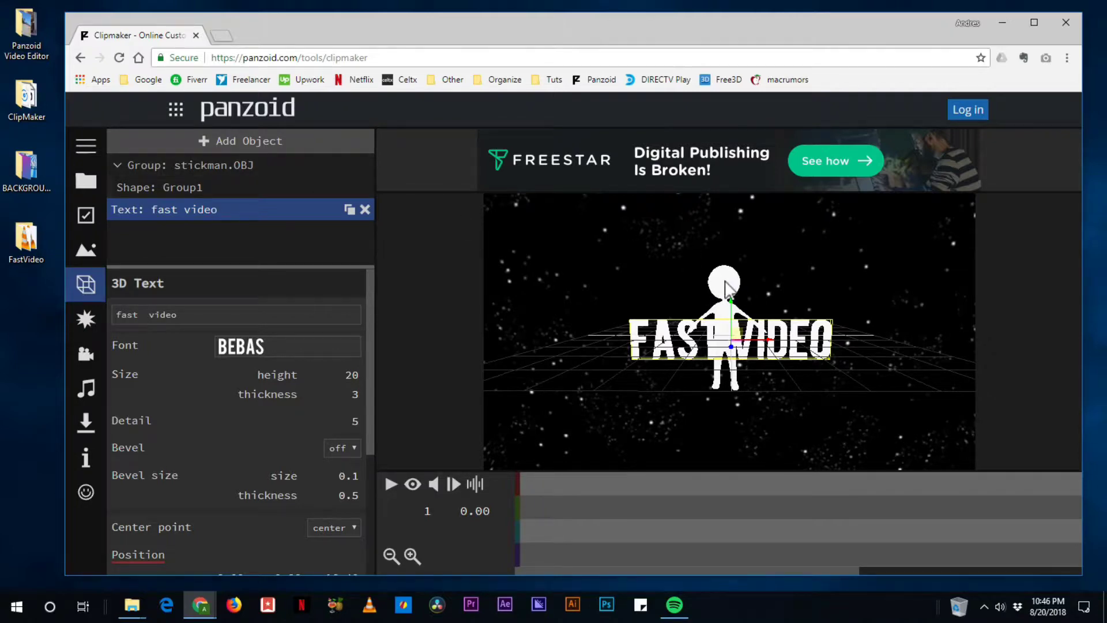
# Step: Try the wood, alien and image appearances on the Group1 shape inside the stickman group
pyautogui.click(216, 168)
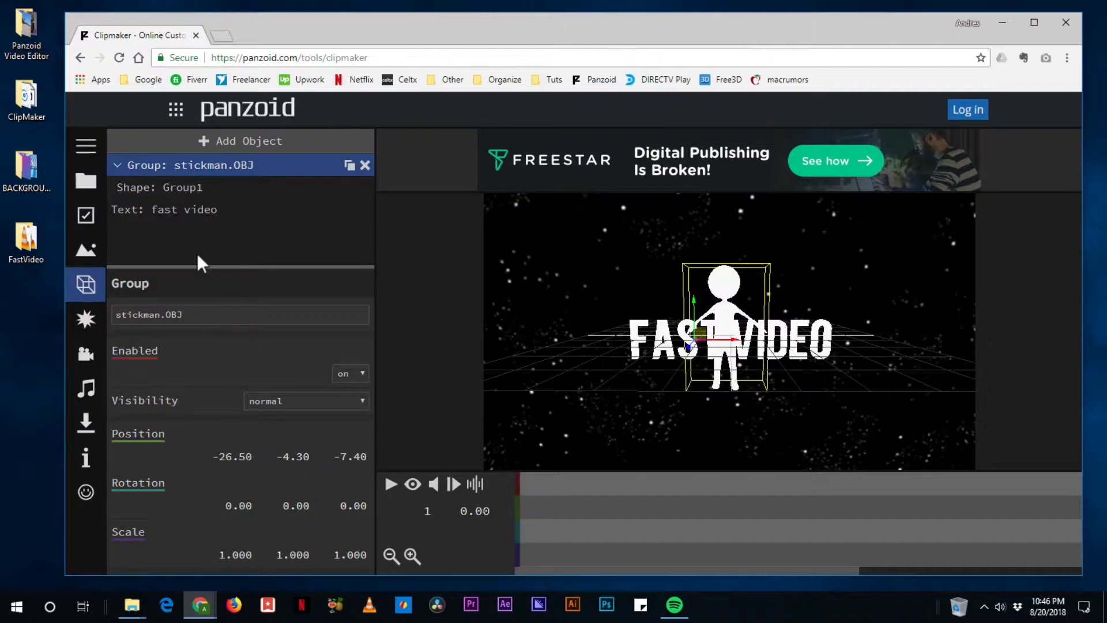
pyautogui.click(161, 188)
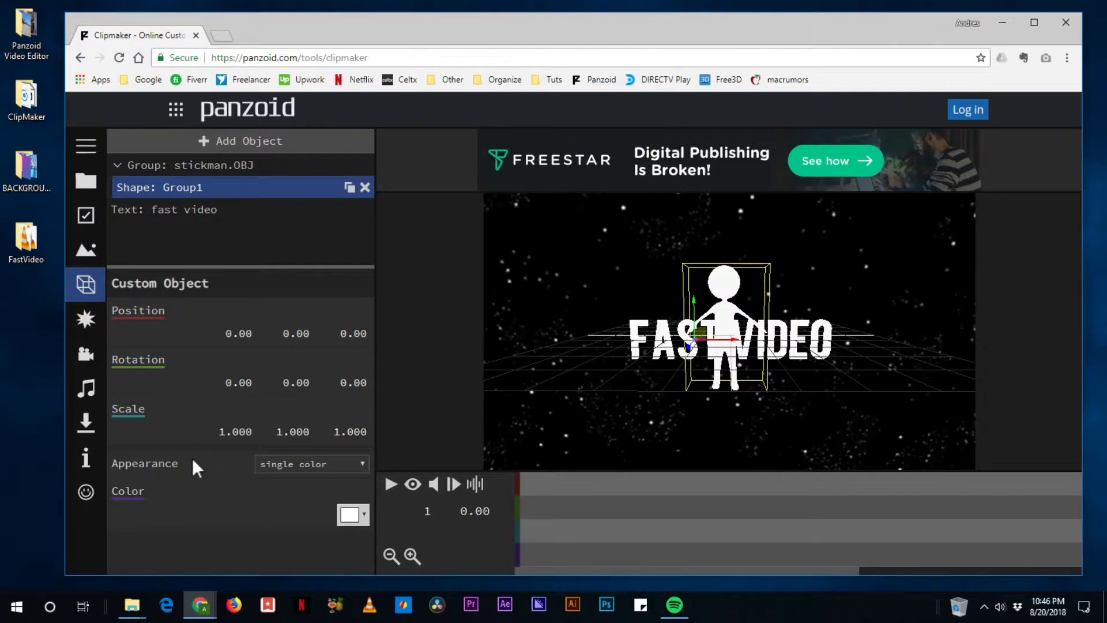
pyautogui.click(298, 465)
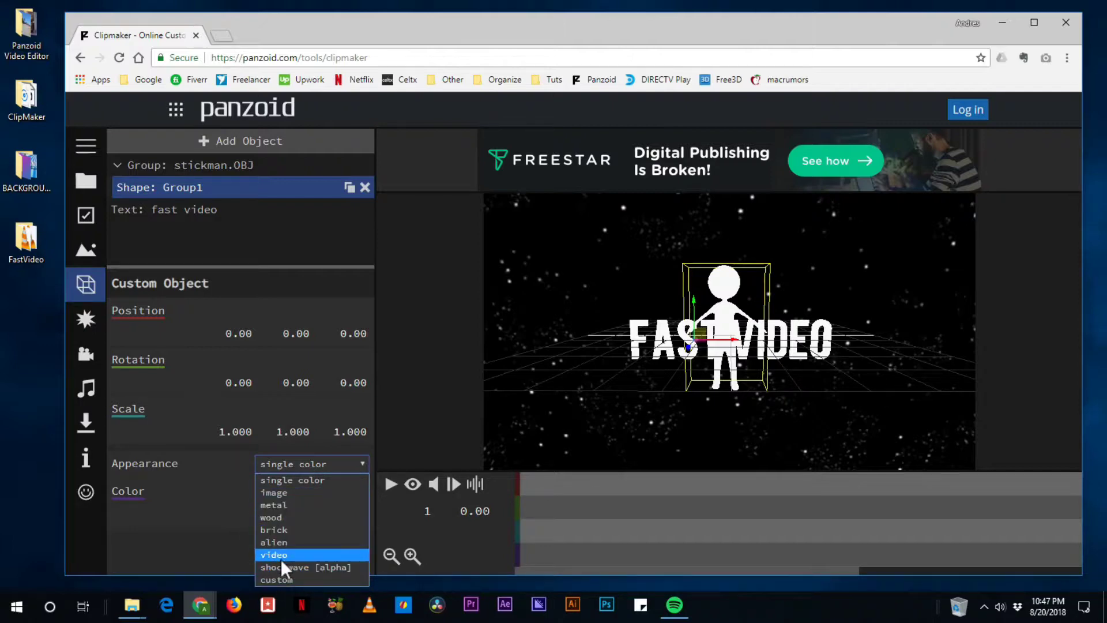
pyautogui.click(278, 517)
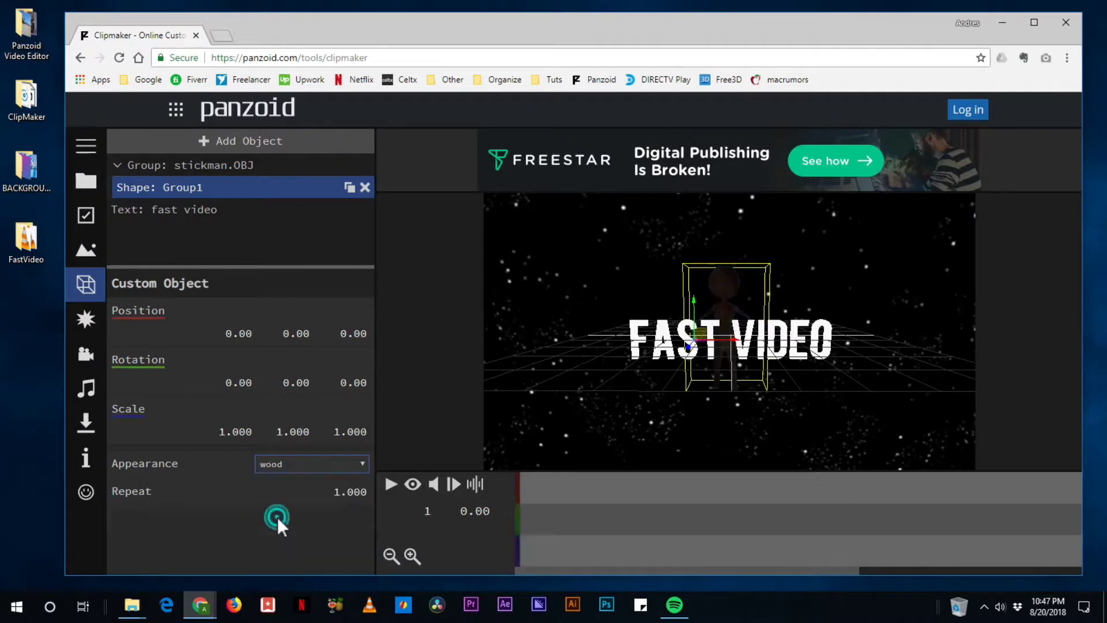
pyautogui.click(287, 463)
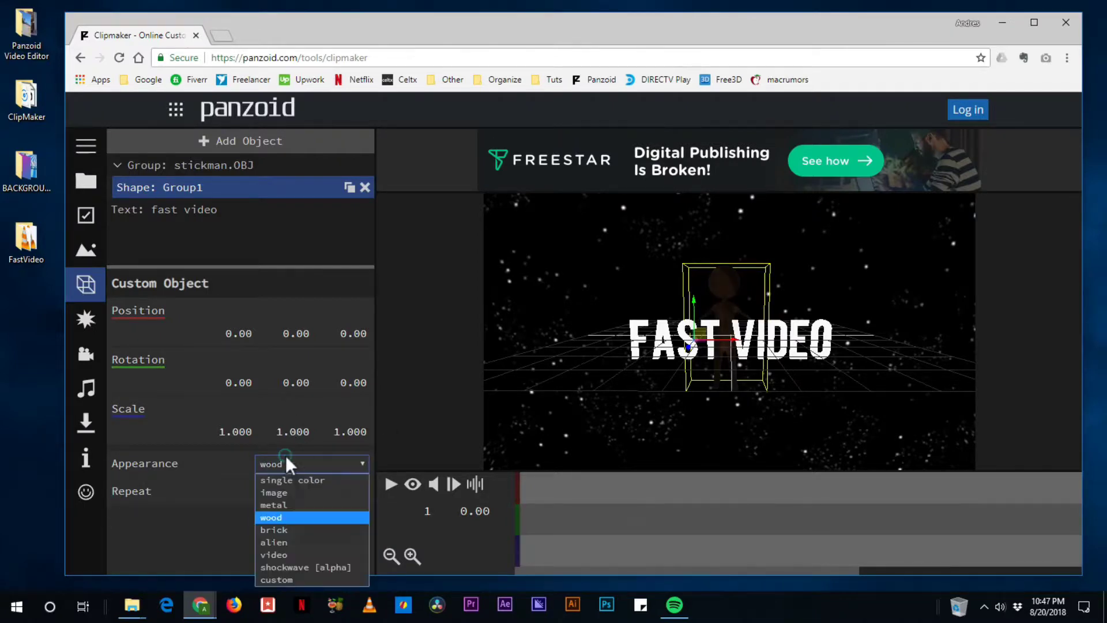
pyautogui.click(293, 544)
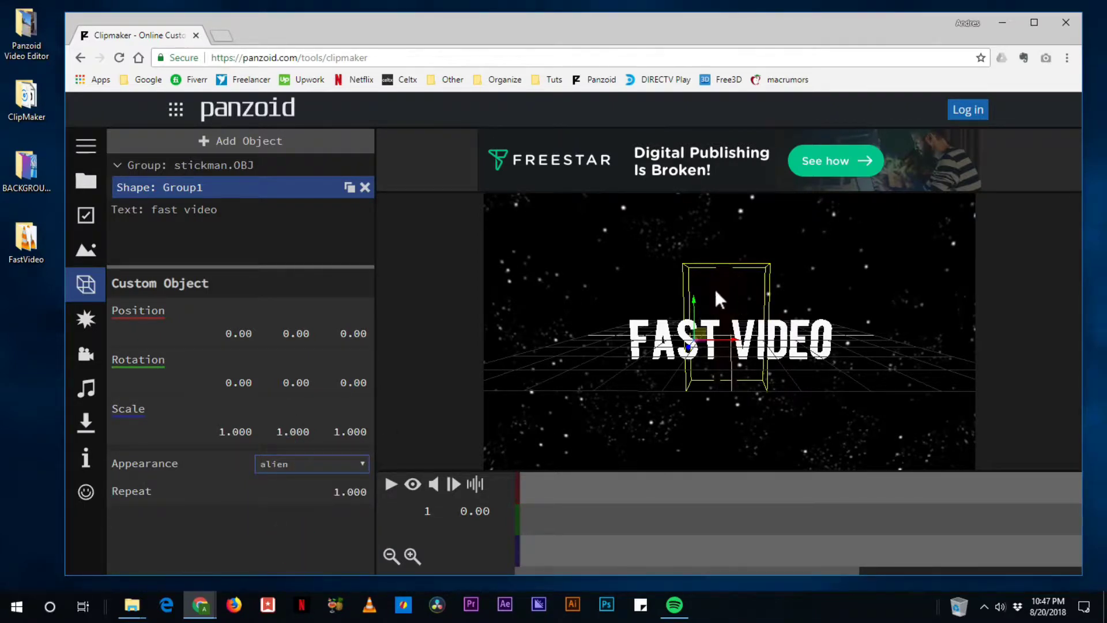
pyautogui.click(302, 462)
pyautogui.click(303, 494)
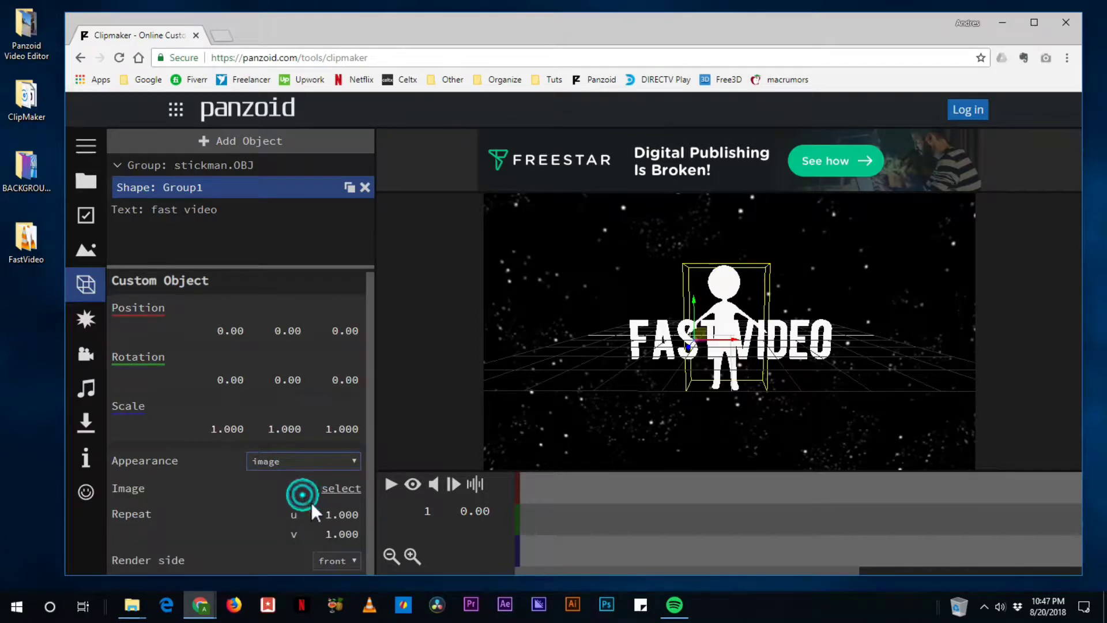
# Step: Set the stickman shape's appearance to single color and make it yellow (#ffff00)
pyautogui.click(311, 464)
pyautogui.click(276, 478)
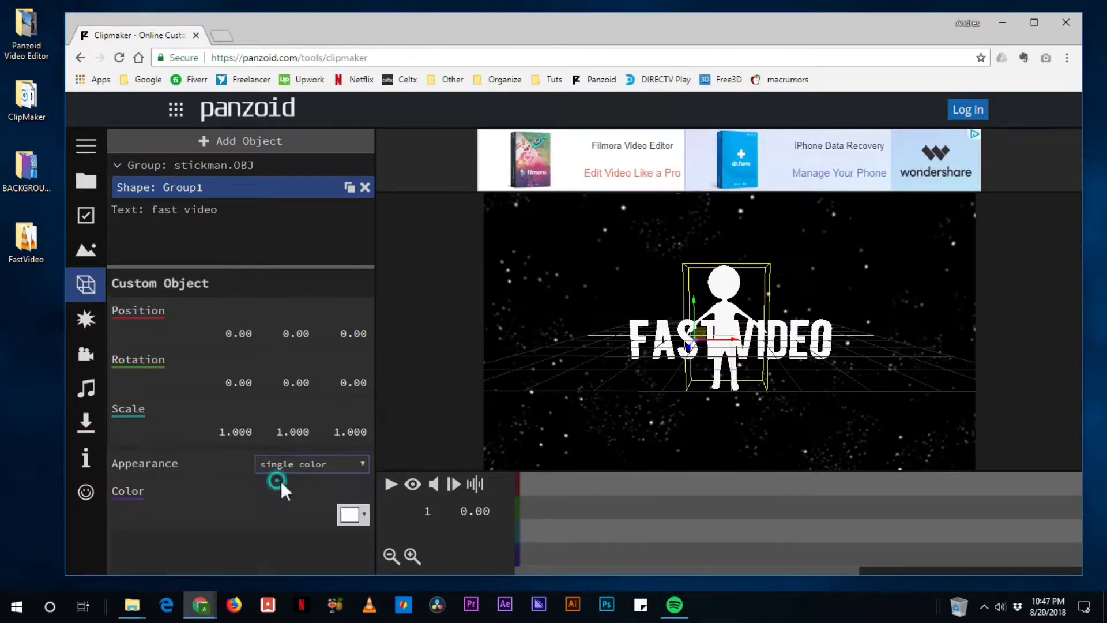
pyautogui.click(351, 519)
pyautogui.click(407, 363)
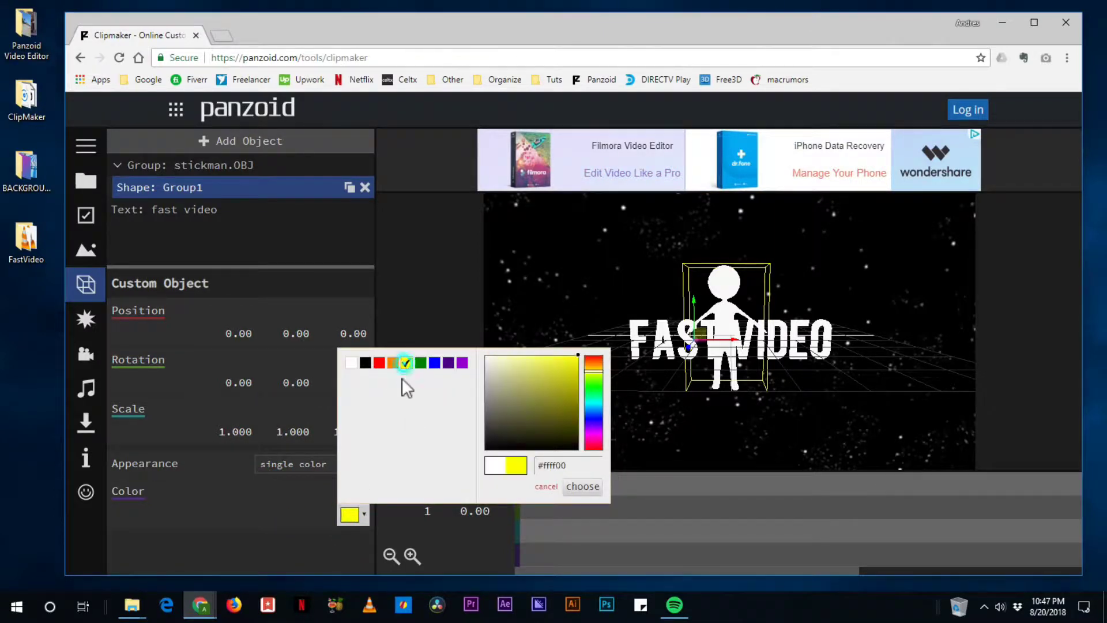
pyautogui.click(594, 489)
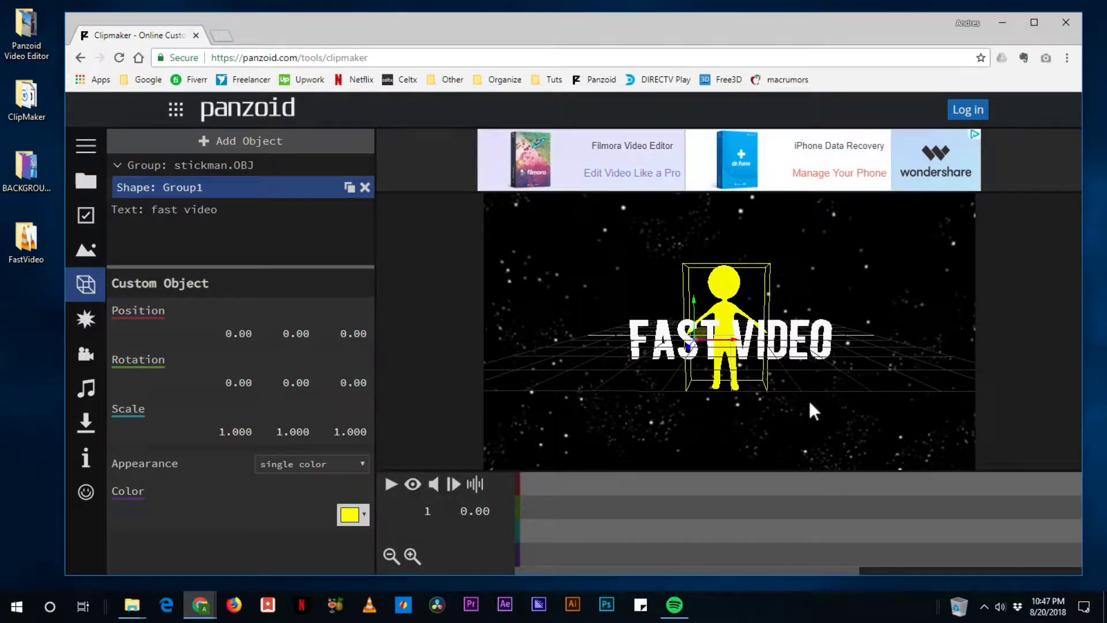
pyautogui.click(563, 410)
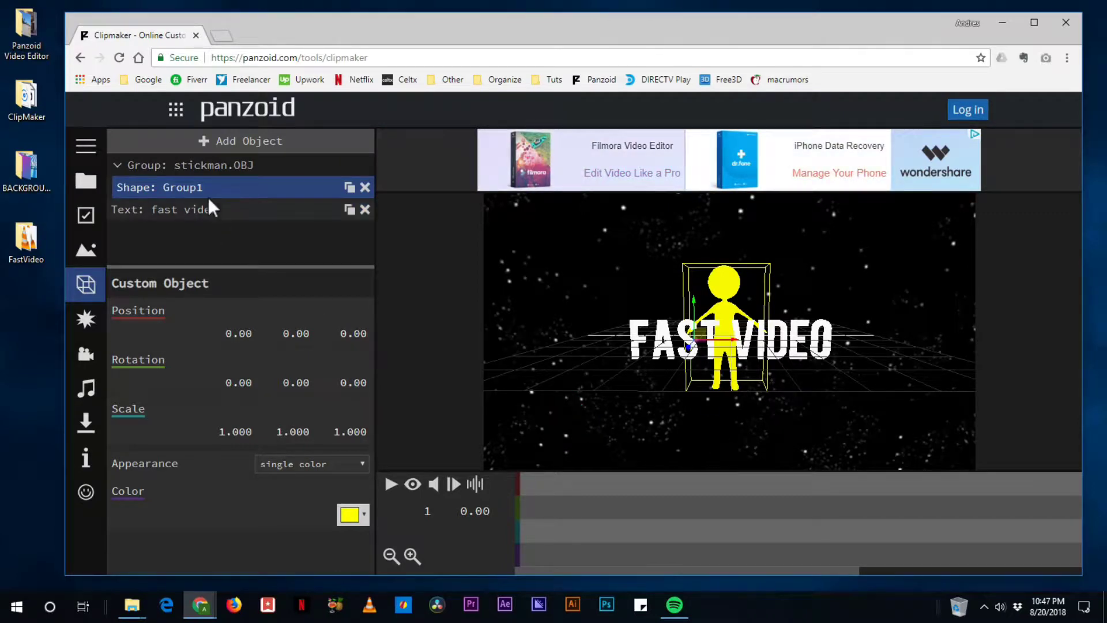
# Step: Add a light to the scene and position it at about -56.71, 45.01, 78.70, up and in front of the stickman
pyautogui.click(233, 145)
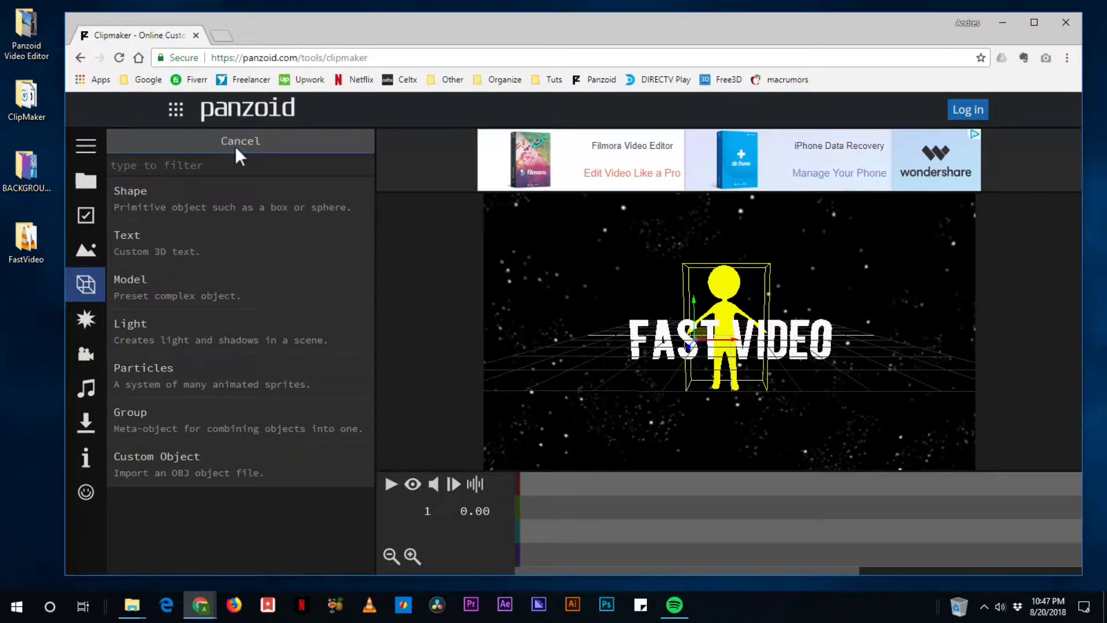
pyautogui.click(150, 334)
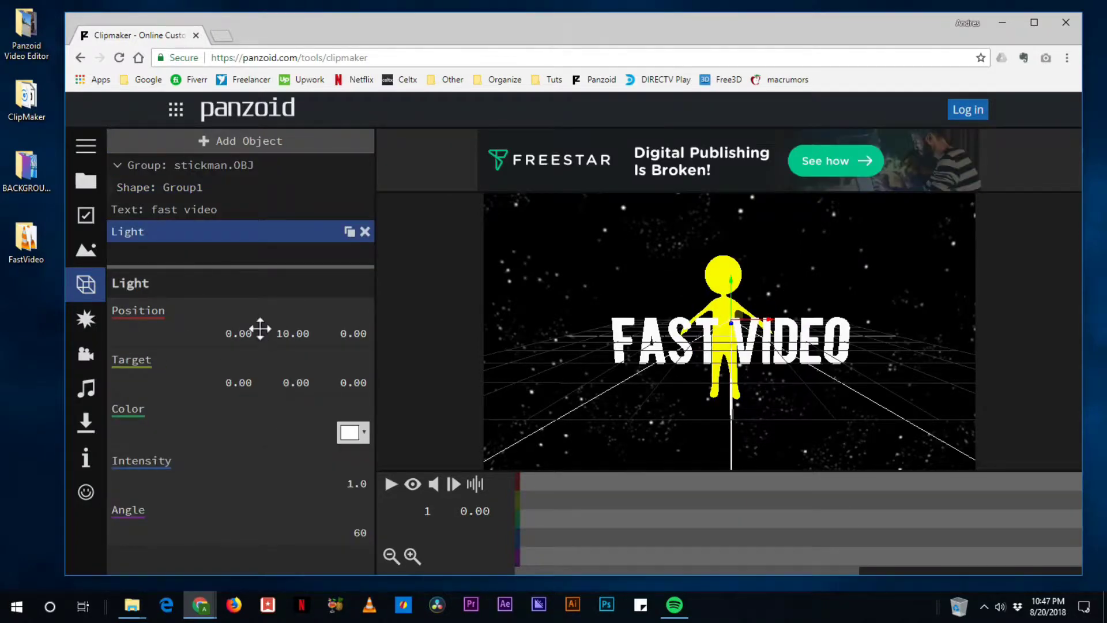
pyautogui.moveTo(348, 334); pyautogui.dragTo(568, 412)
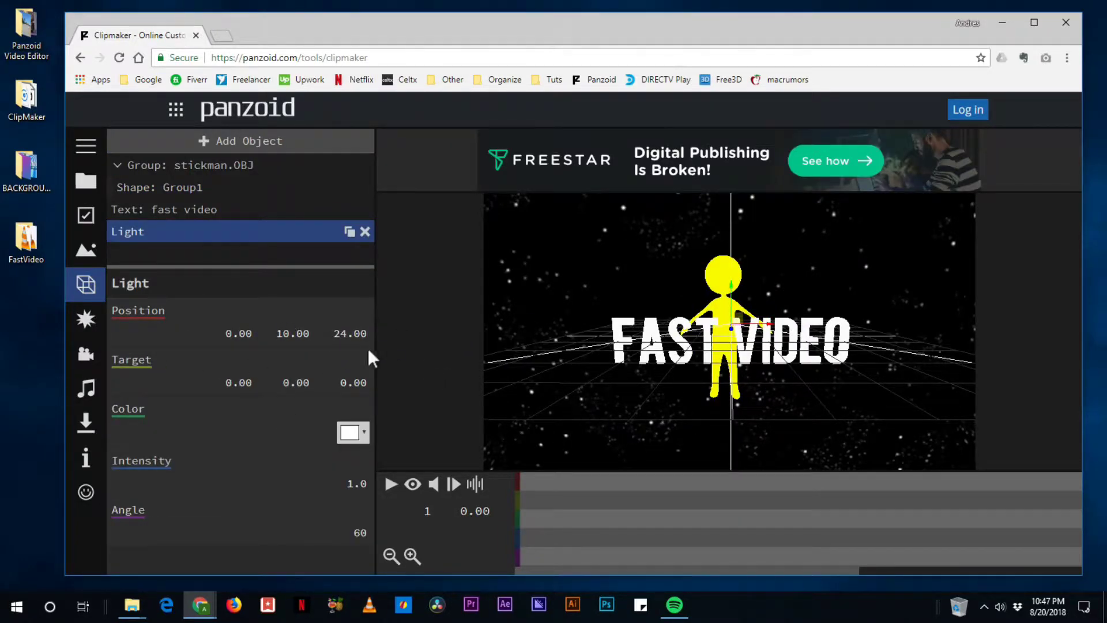
pyautogui.moveTo(350, 337); pyautogui.dragTo(708, 312)
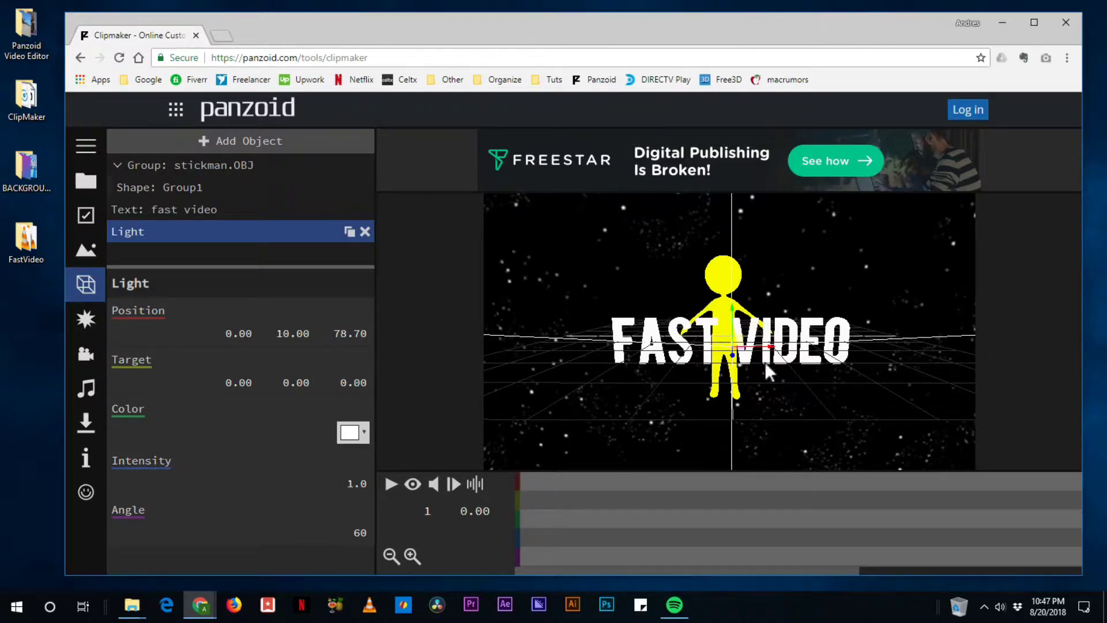
pyautogui.moveTo(765, 346); pyautogui.dragTo(562, 353)
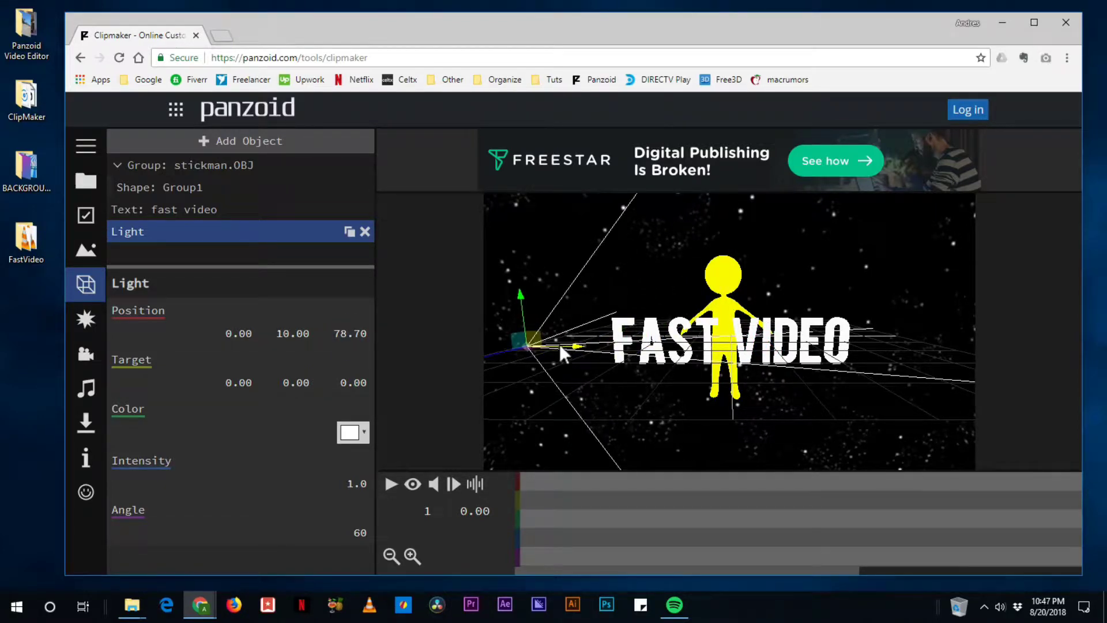
pyautogui.moveTo(525, 307); pyautogui.dragTo(521, 193)
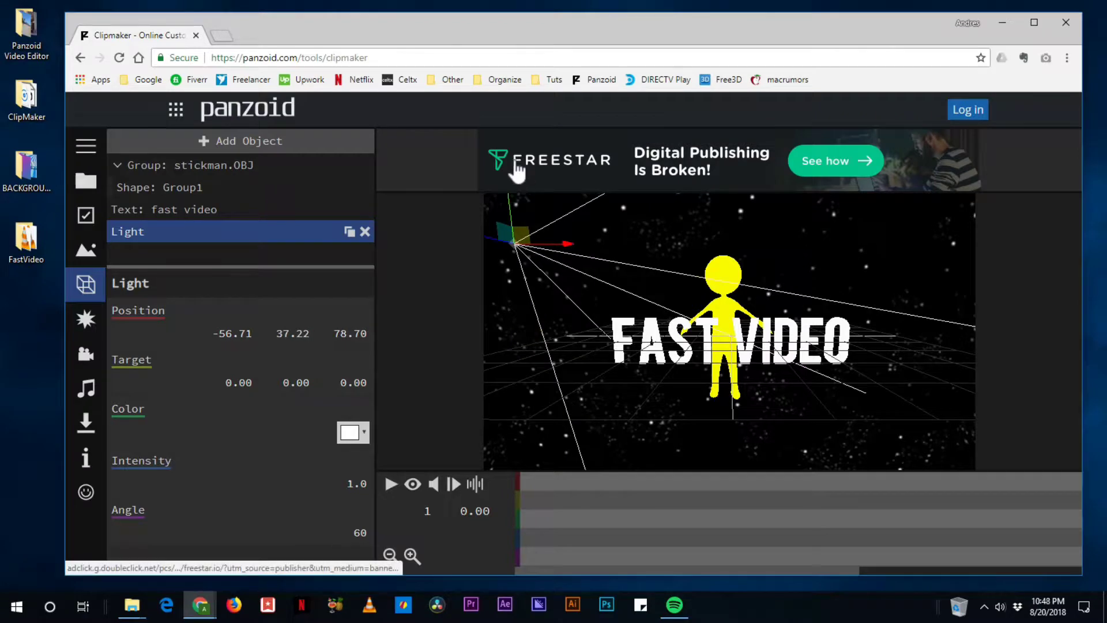
pyautogui.moveTo(512, 233); pyautogui.dragTo(510, 209)
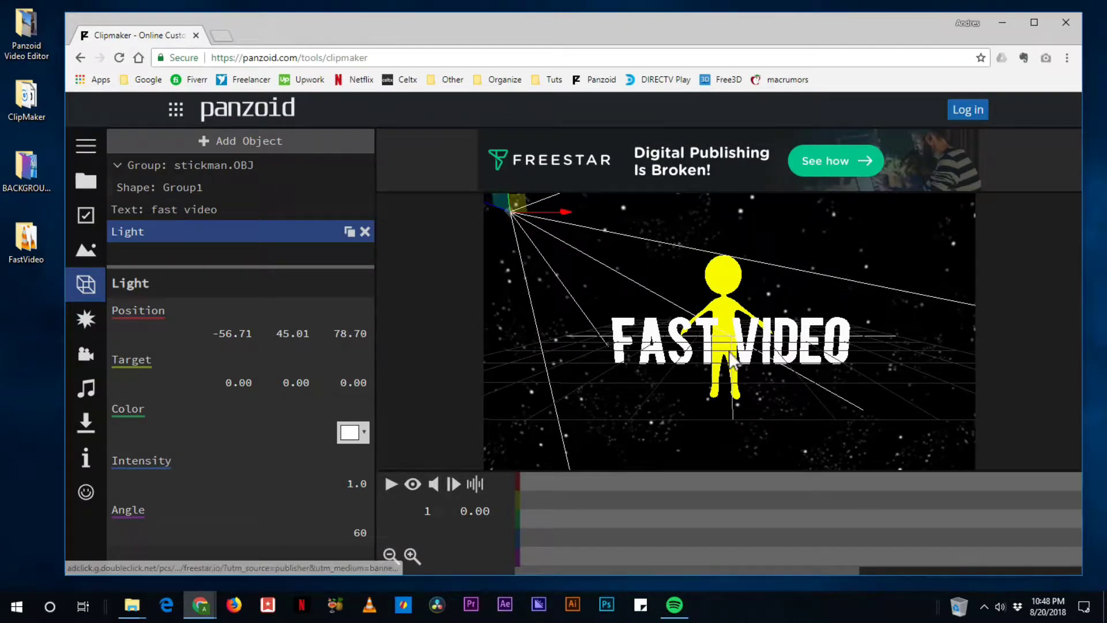
# Step: Set the appearance of the stickman's Group1 shape to alien
pyautogui.click(211, 165)
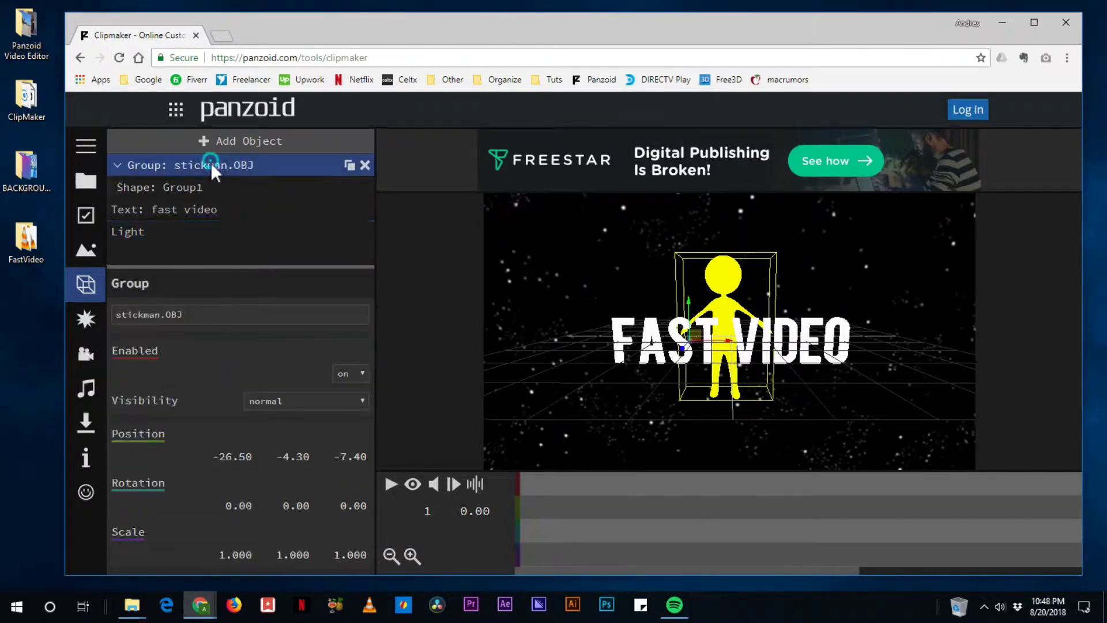
pyautogui.click(196, 188)
pyautogui.click(304, 460)
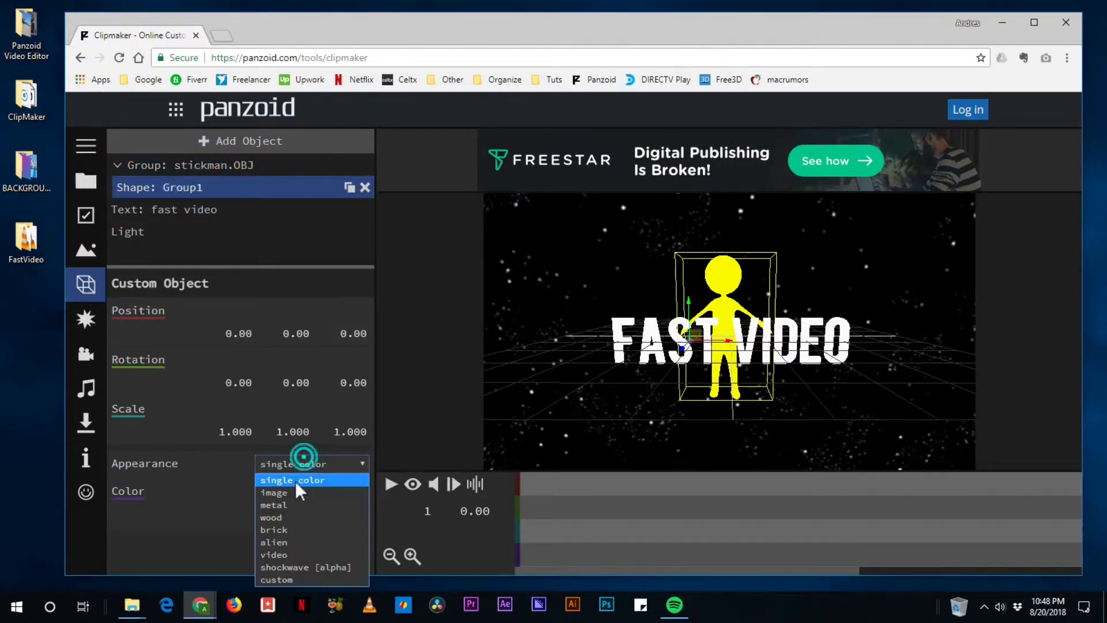
pyautogui.click(280, 545)
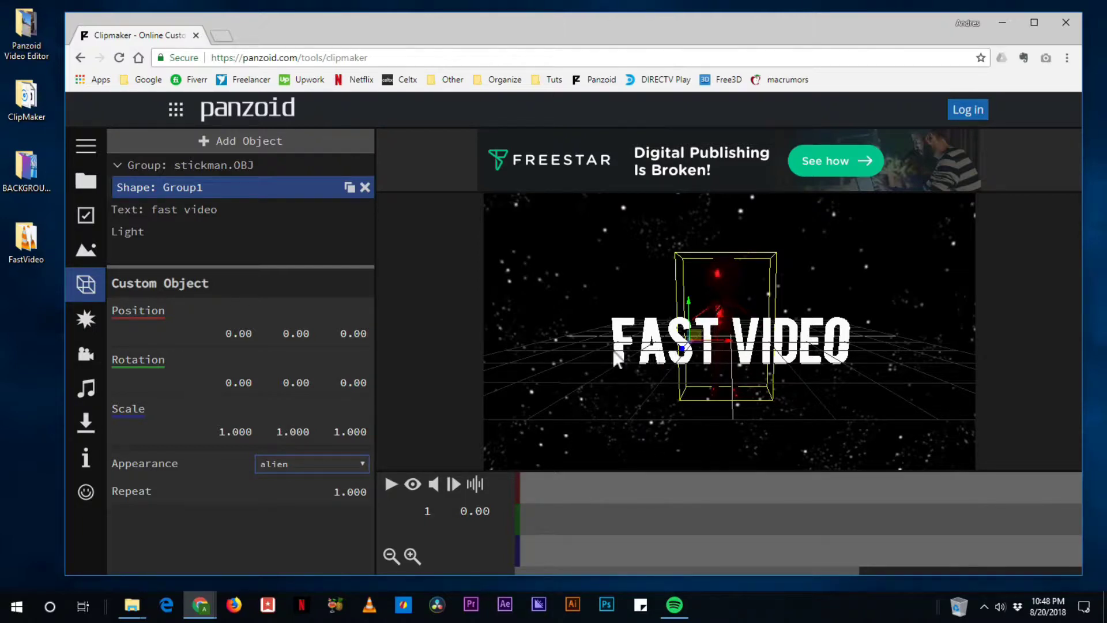
# Step: Set the appearance of the "fast video" 3D text to metal
pyautogui.click(176, 213)
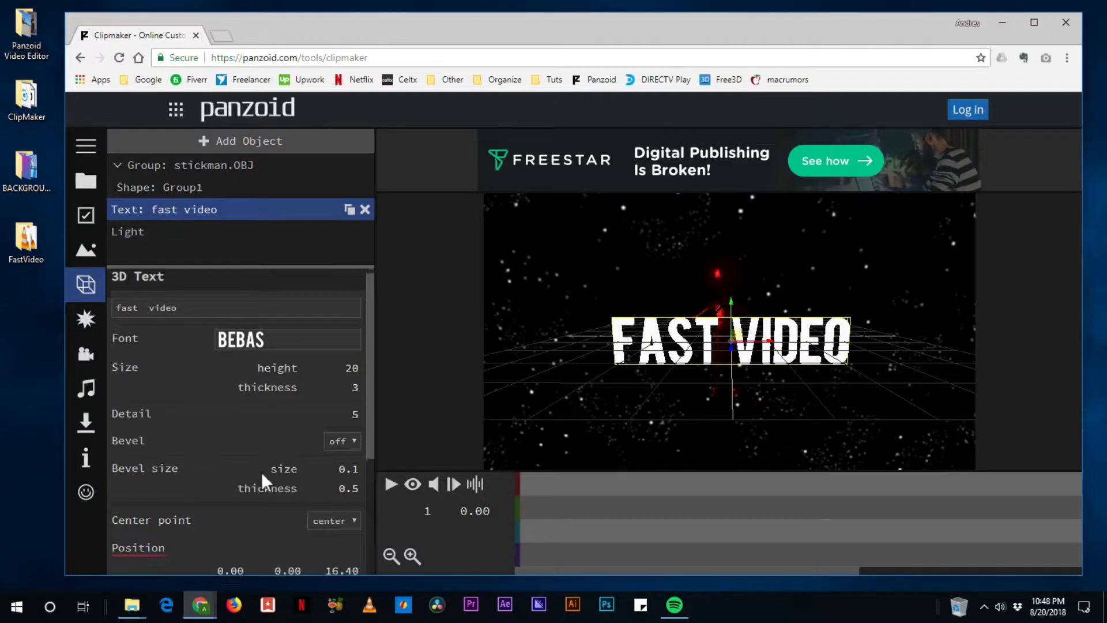
pyautogui.scroll(-3, 260, 476)
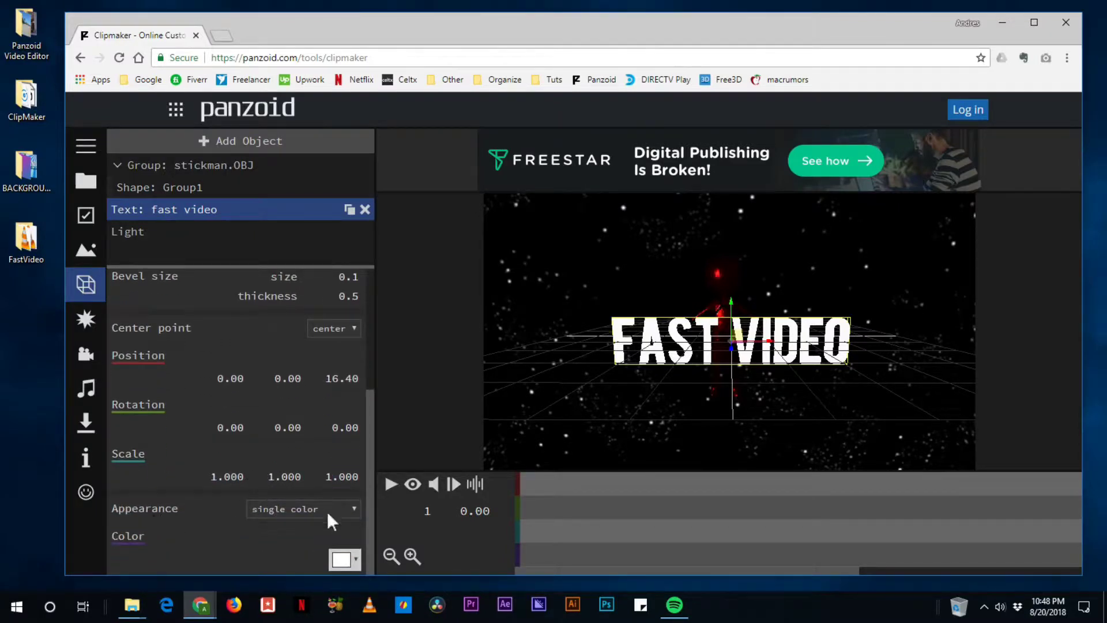
pyautogui.click(256, 509)
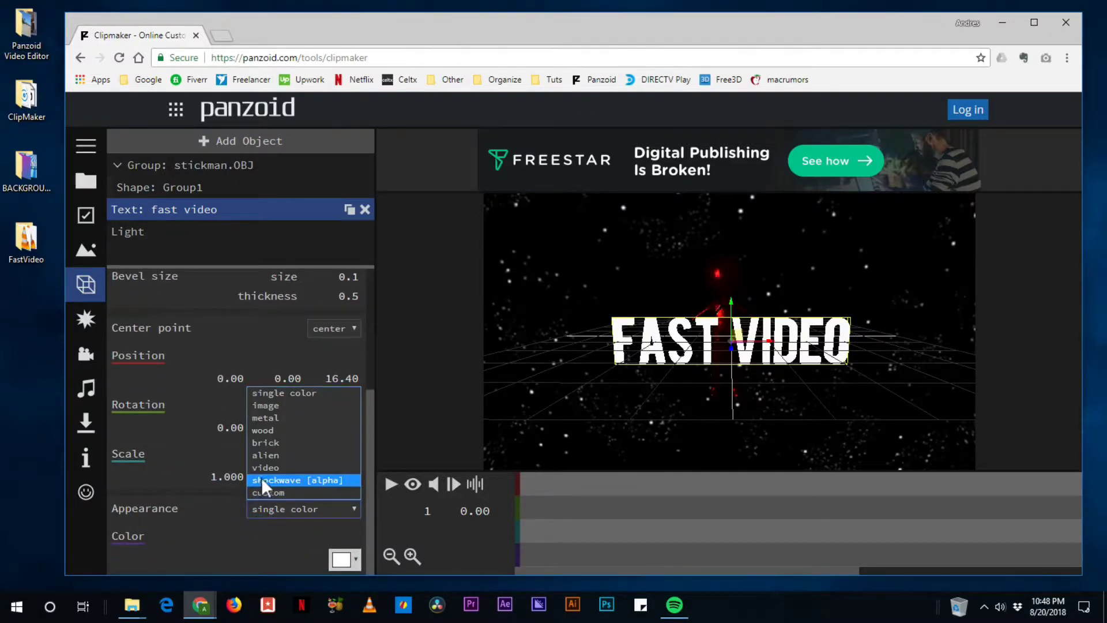
pyautogui.click(271, 420)
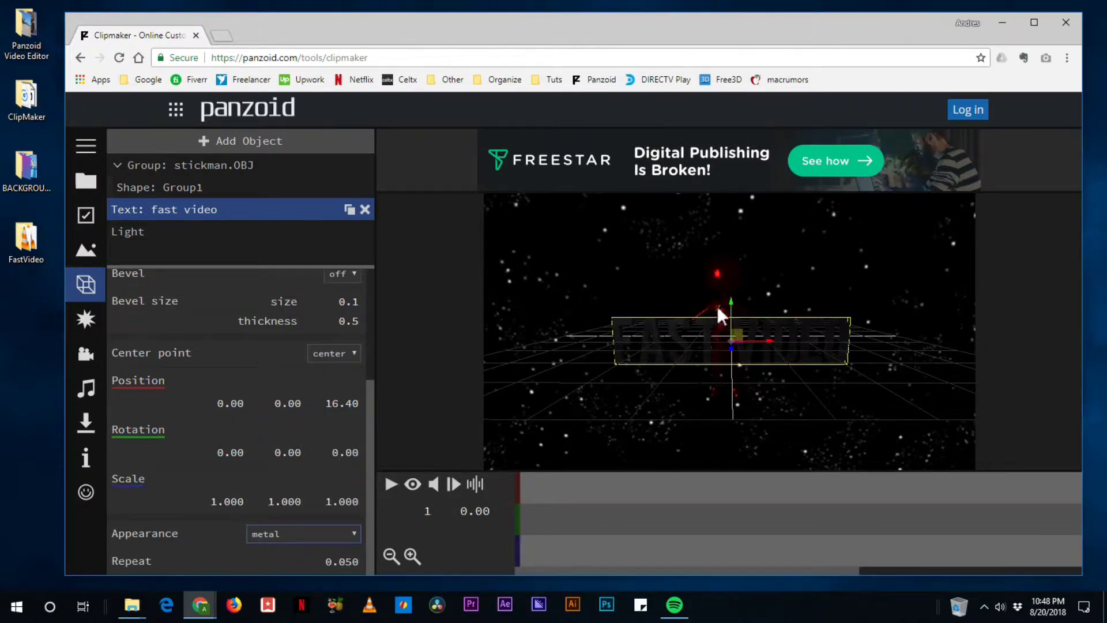
# Step: Raise the light's intensity to 4.5 and preview the scene through the camera view
pyautogui.click(136, 236)
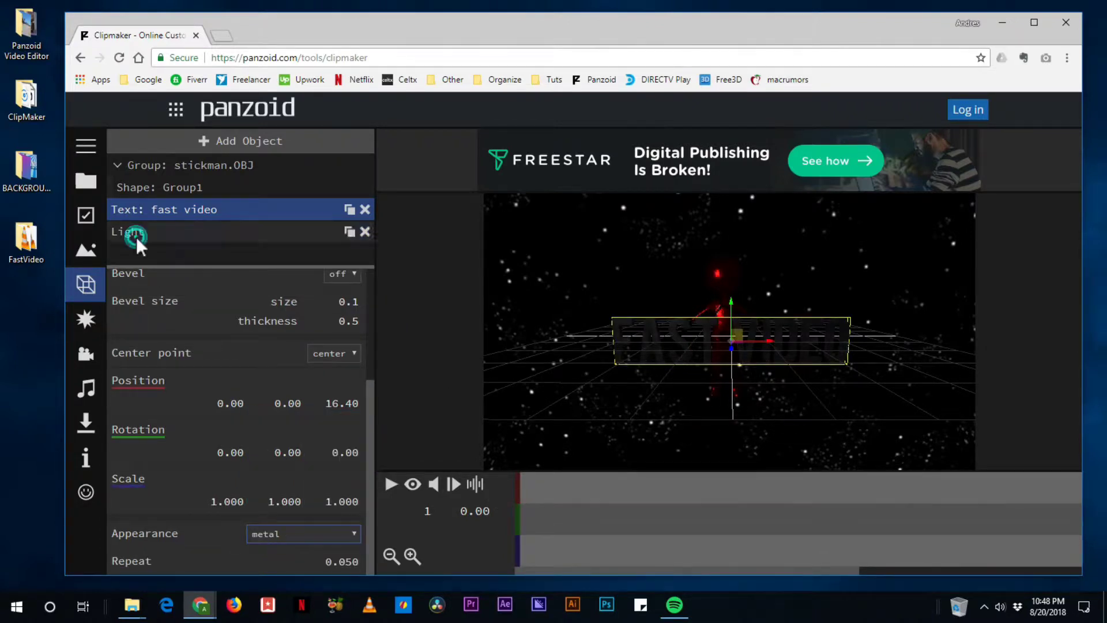
pyautogui.moveTo(358, 483); pyautogui.dragTo(600, 491)
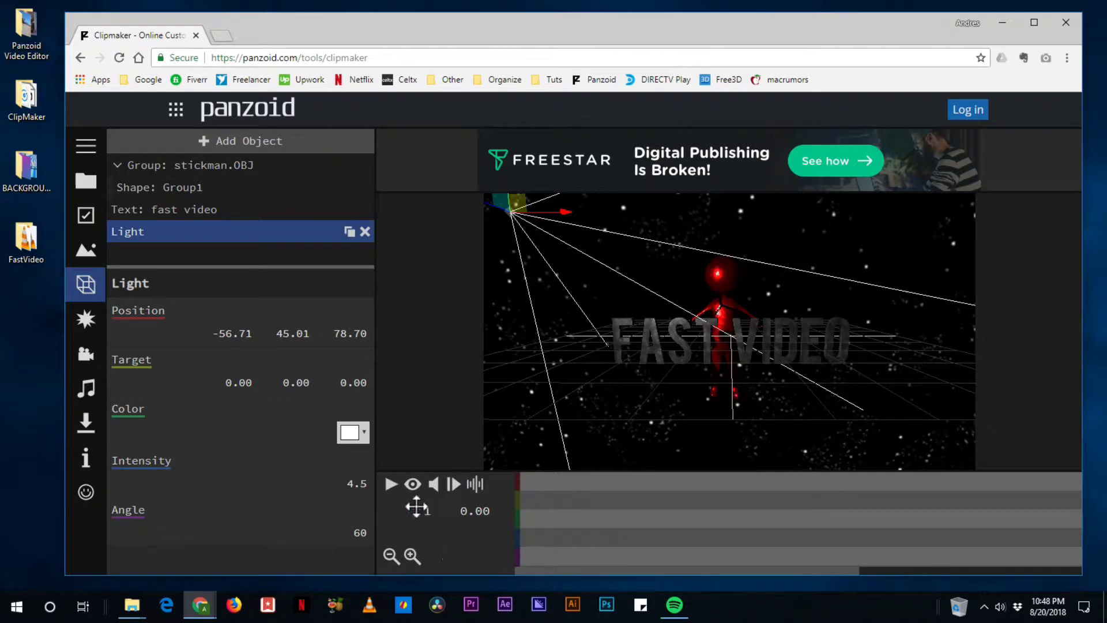
pyautogui.click(413, 485)
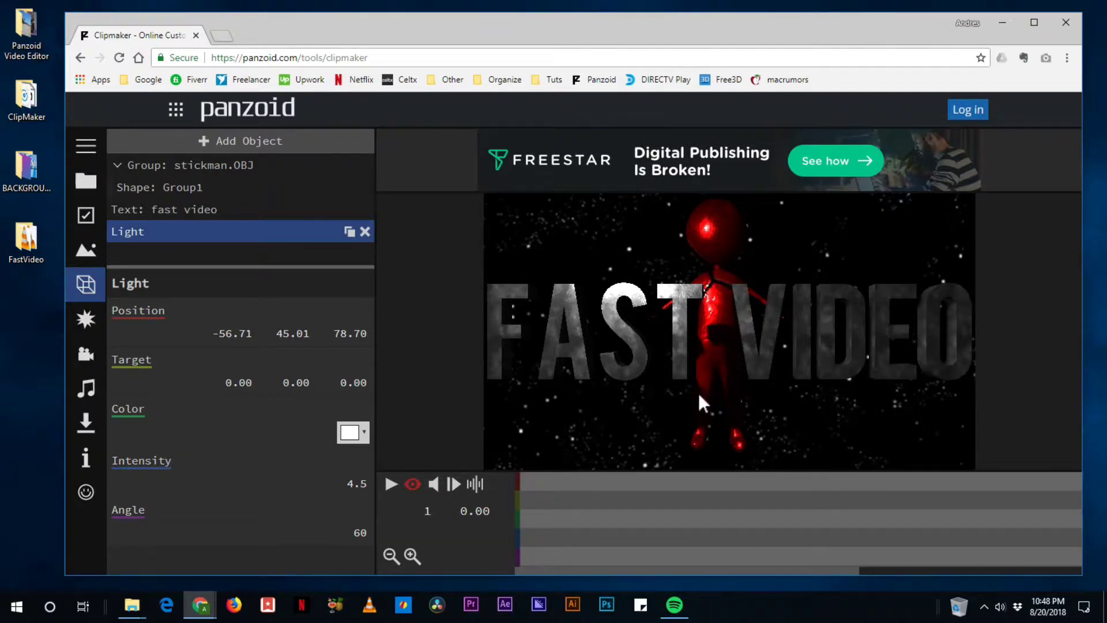
pyautogui.moveTo(602, 525); pyautogui.dragTo(493, 558)
# Step: Add a Colorize effect to the clip and set its color to orange (#ff8000)
pyautogui.click(85, 321)
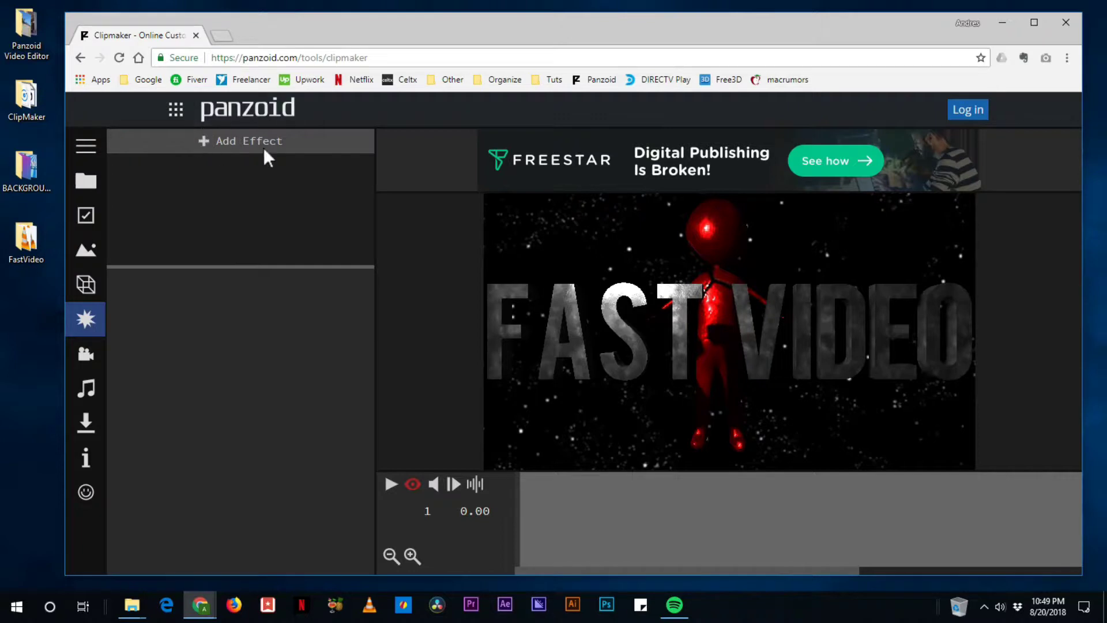
pyautogui.click(229, 144)
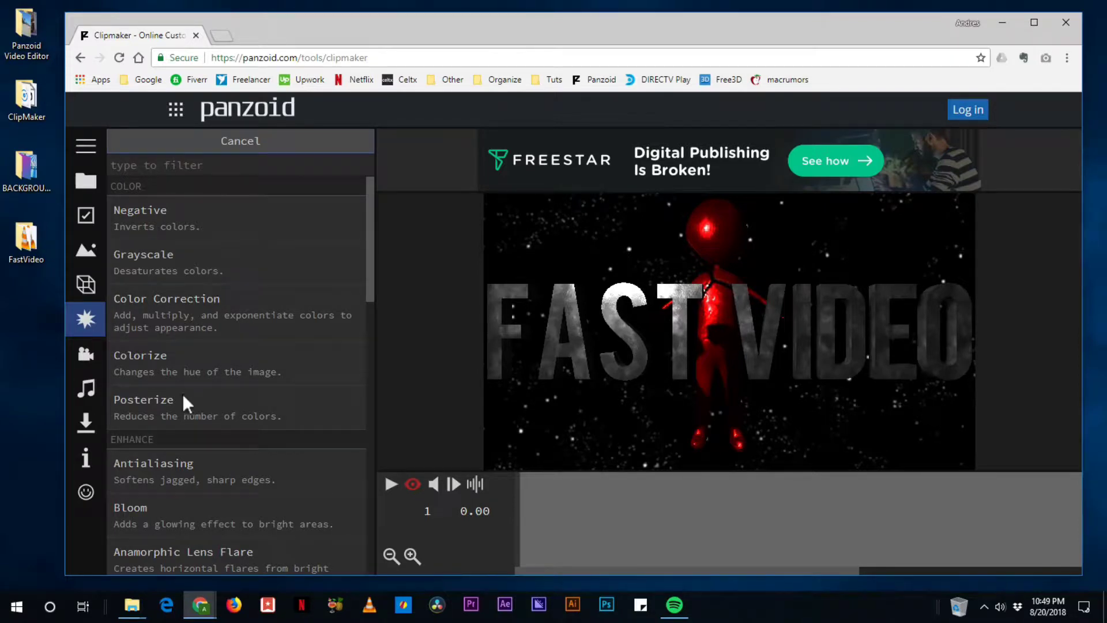
pyautogui.click(170, 364)
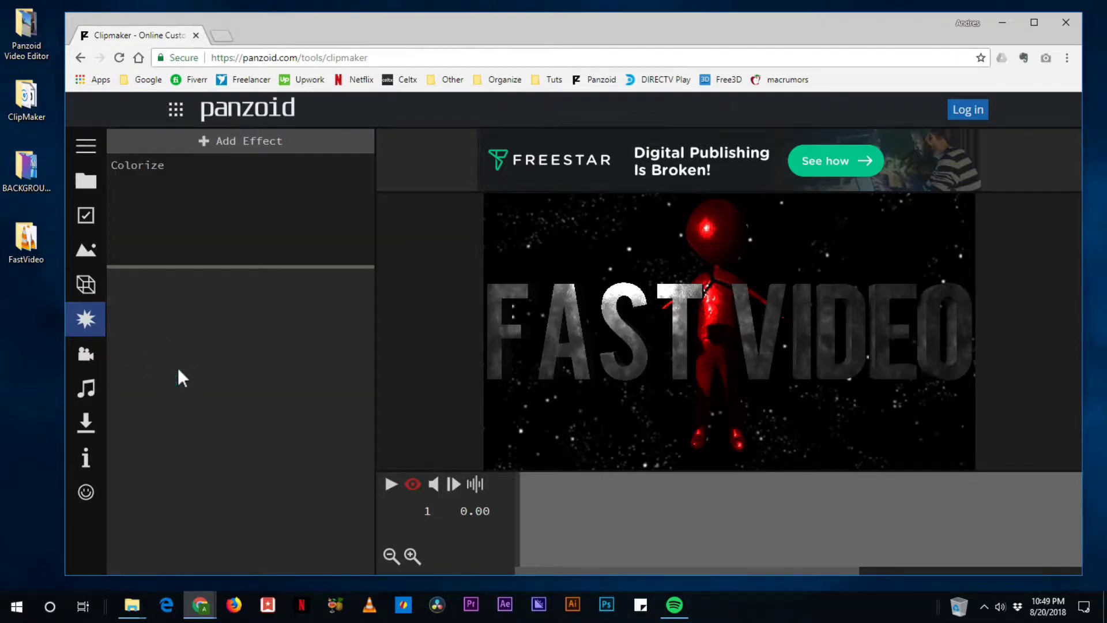
pyautogui.click(167, 166)
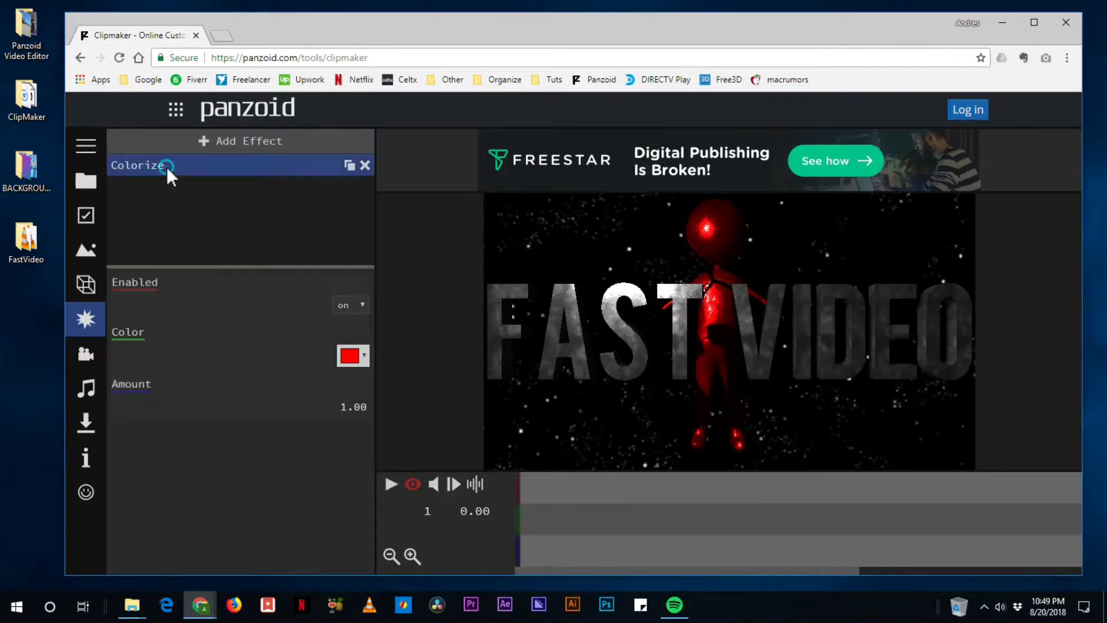
pyautogui.click(353, 358)
pyautogui.click(392, 382)
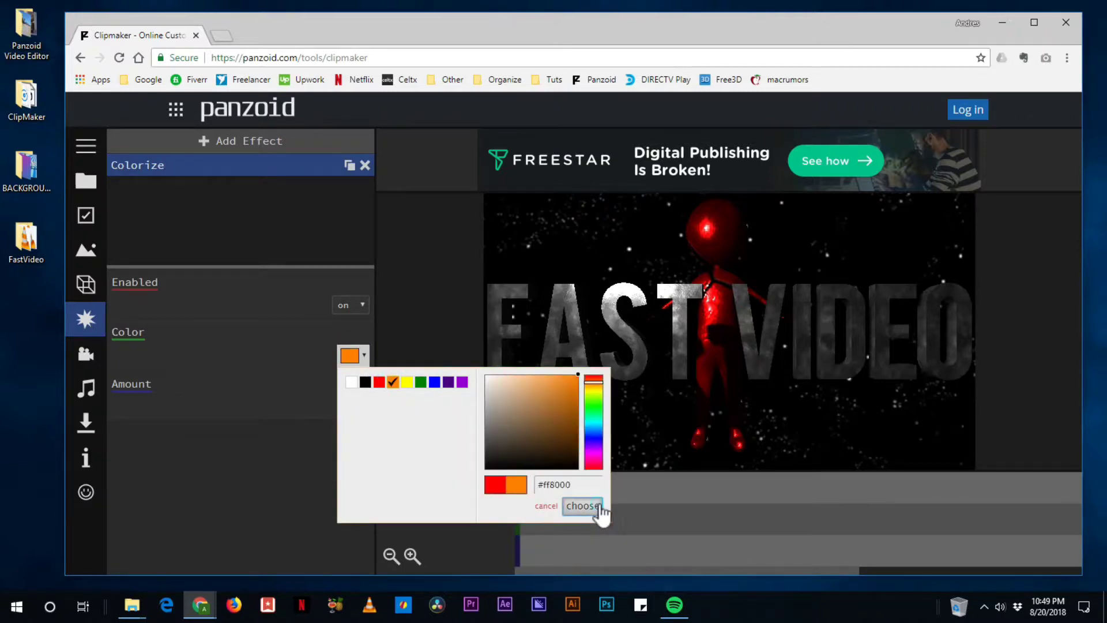
pyautogui.click(584, 506)
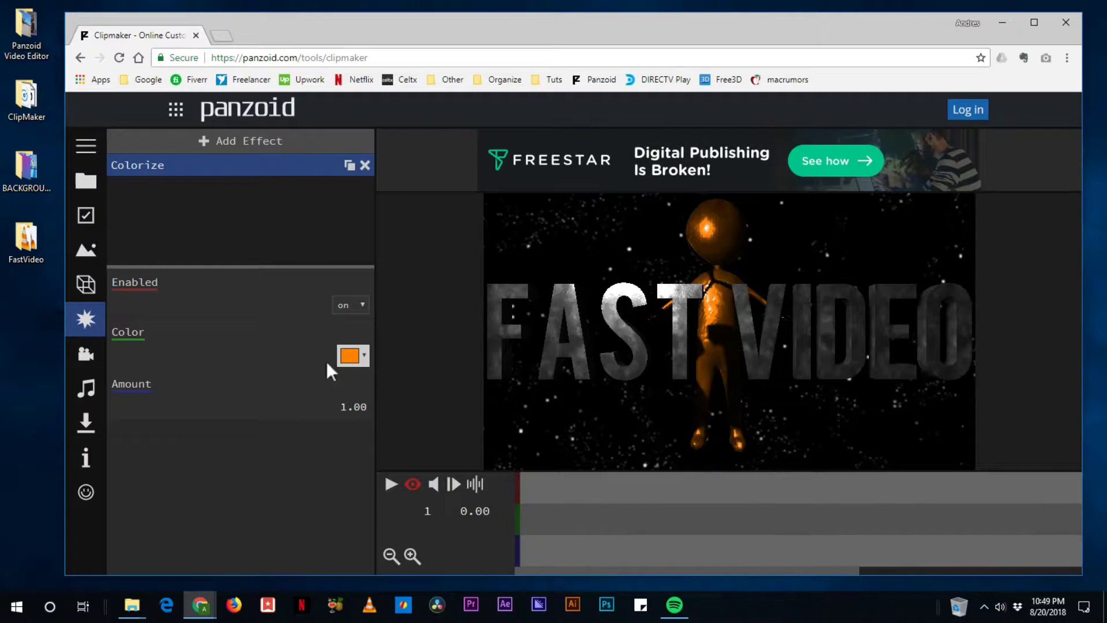
# Step: Change the Colorize effect's color to blue (#0000ff)
pyautogui.click(363, 363)
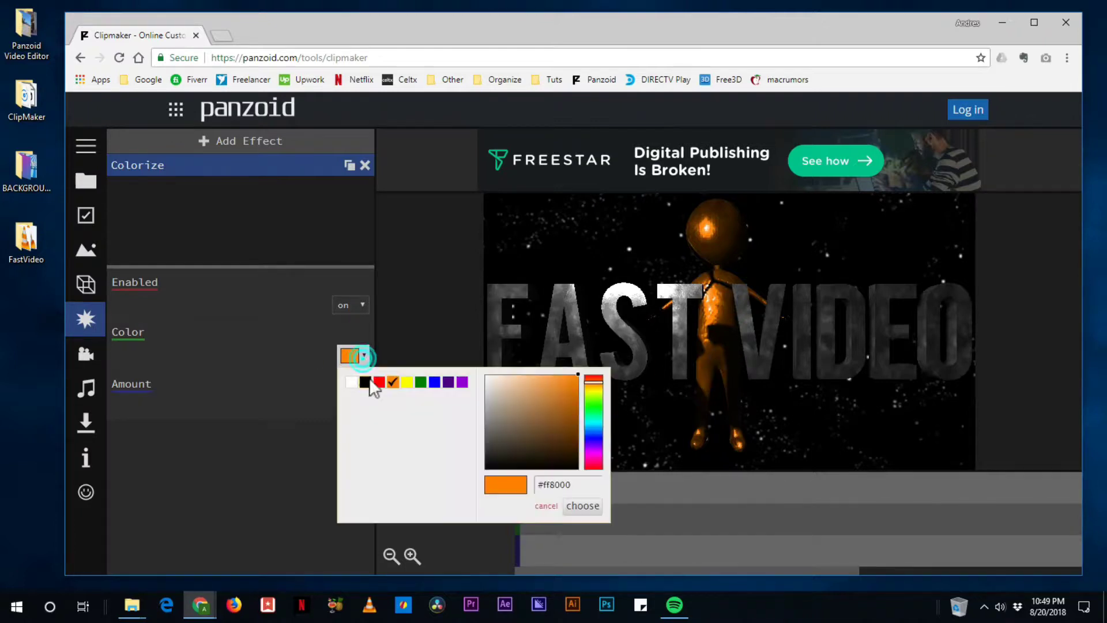
pyautogui.click(434, 381)
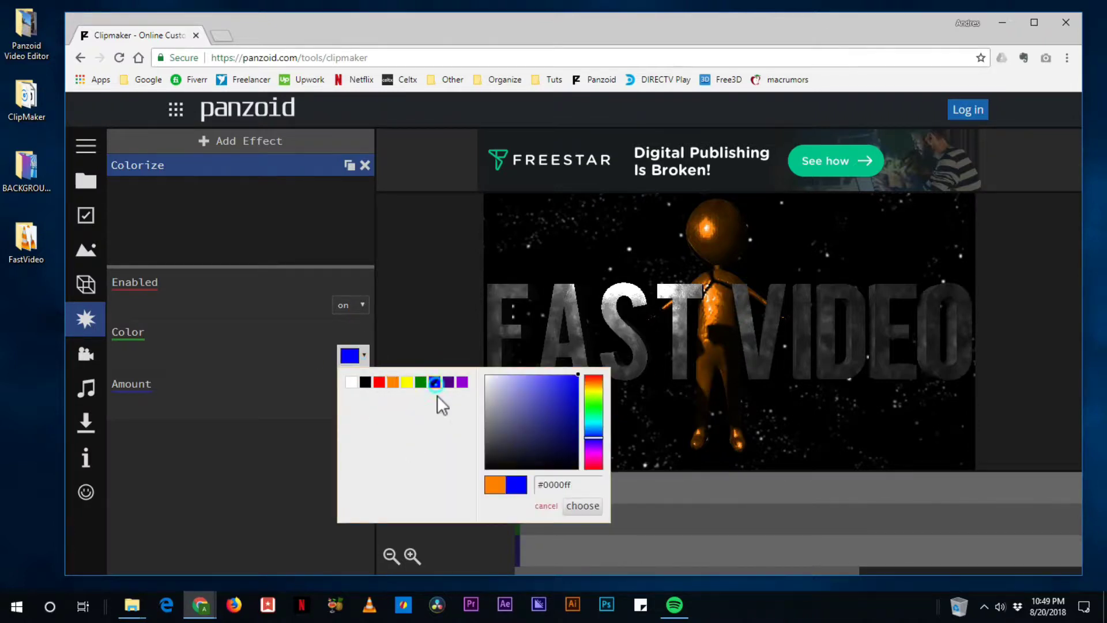
pyautogui.click(583, 506)
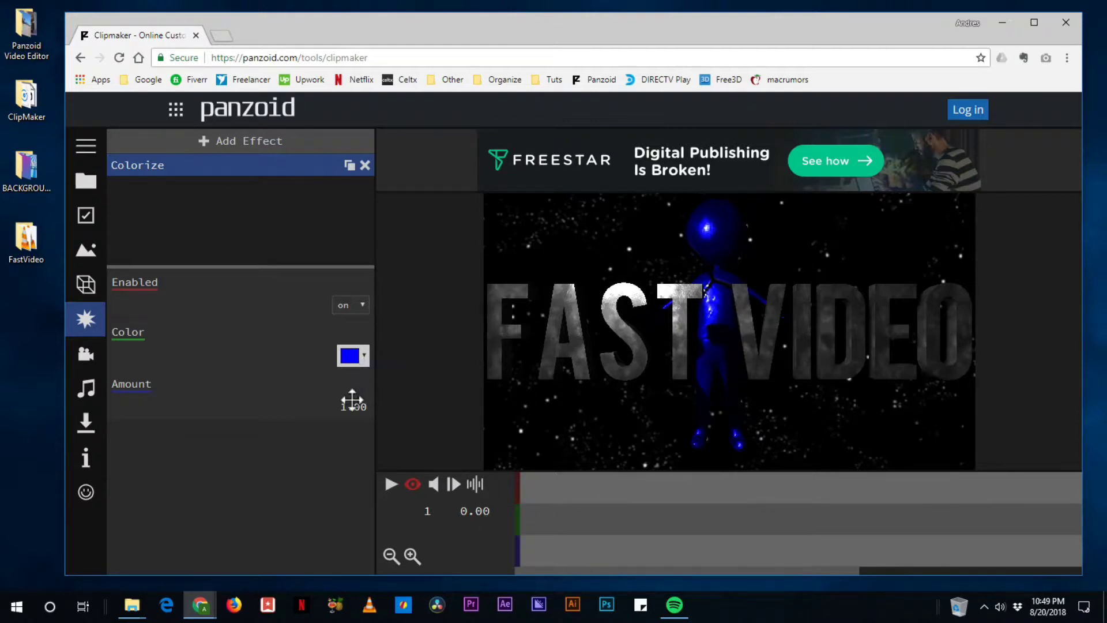
# Step: Remove the Colorize effect from the clip and add an Antialiasing effect
pyautogui.click(365, 166)
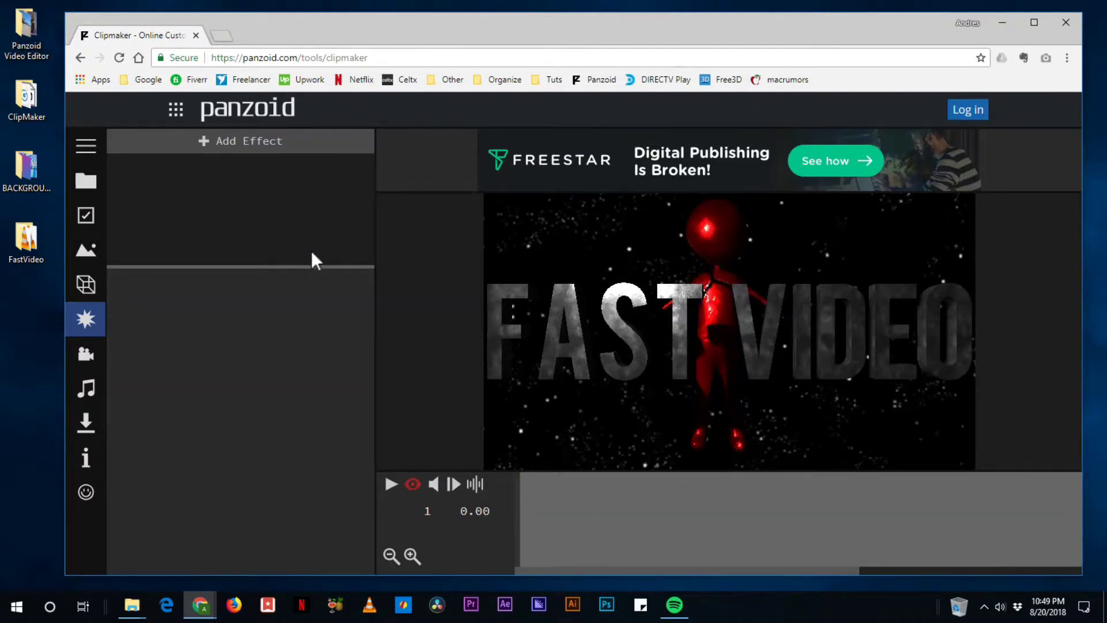
pyautogui.click(240, 144)
pyautogui.scroll(-4, 279, 381)
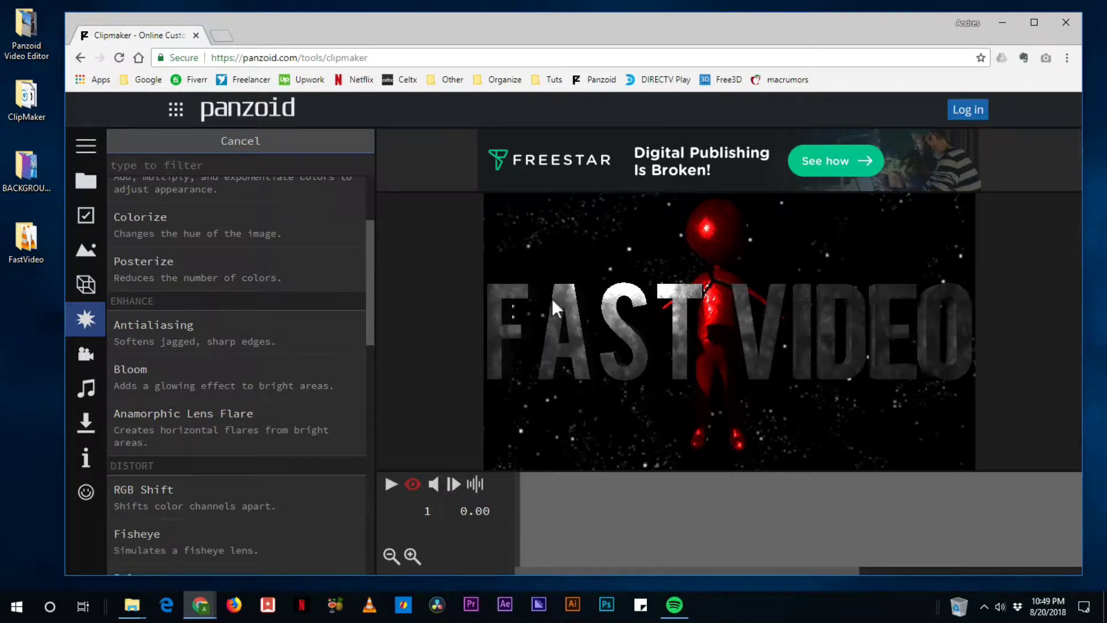
pyautogui.click(154, 330)
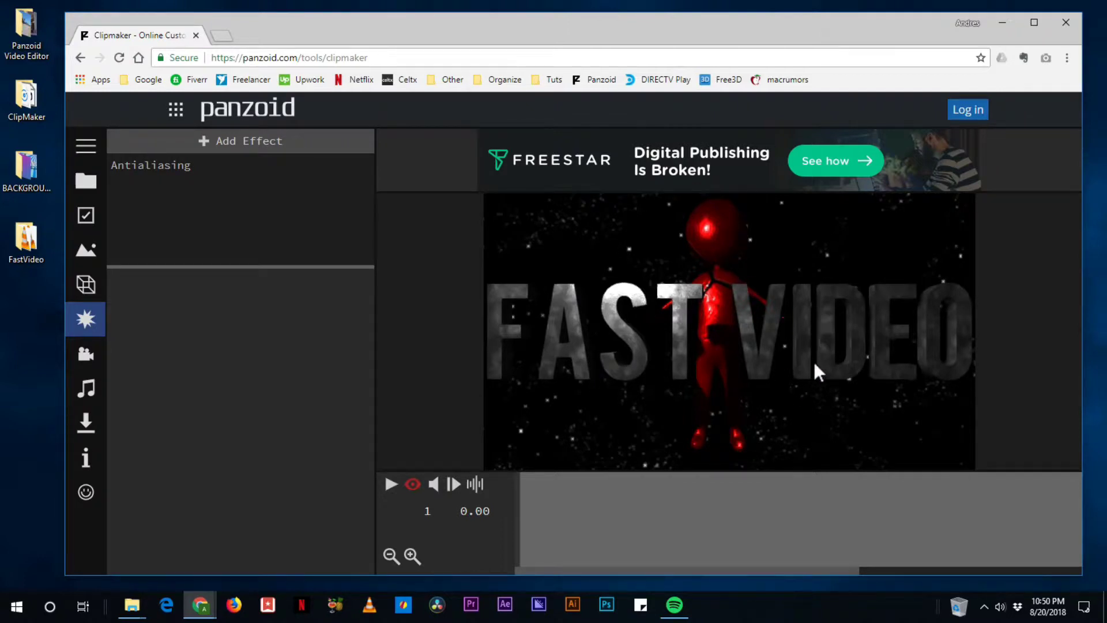
# Step: Add a Bloom effect to the clip and set its strength to 0.81
pyautogui.click(259, 143)
pyautogui.scroll(-3, 248, 402)
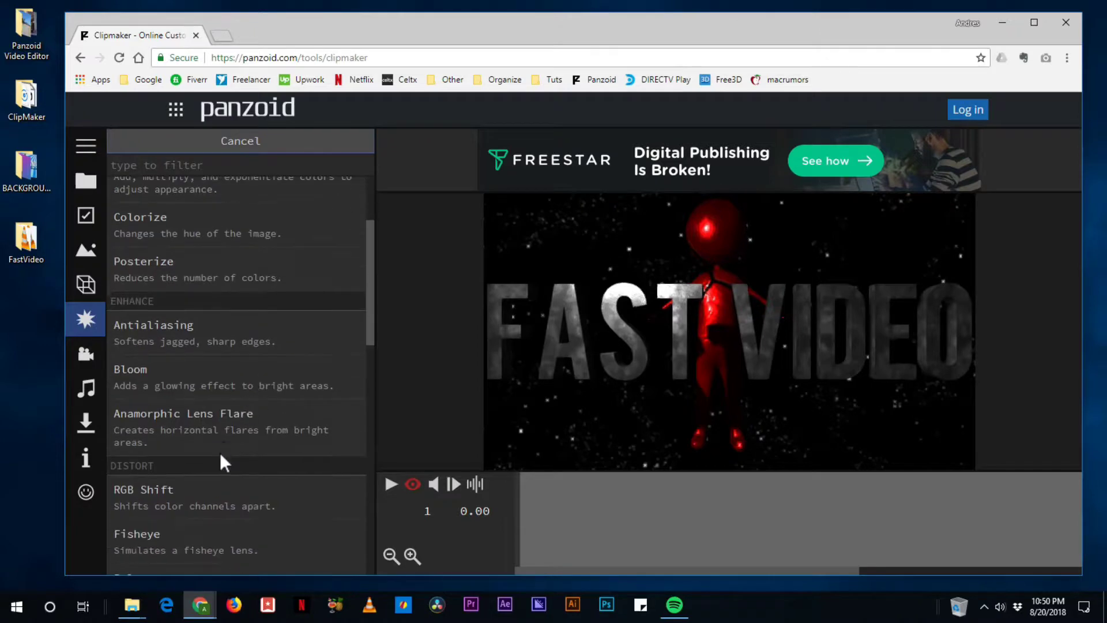
pyautogui.click(141, 373)
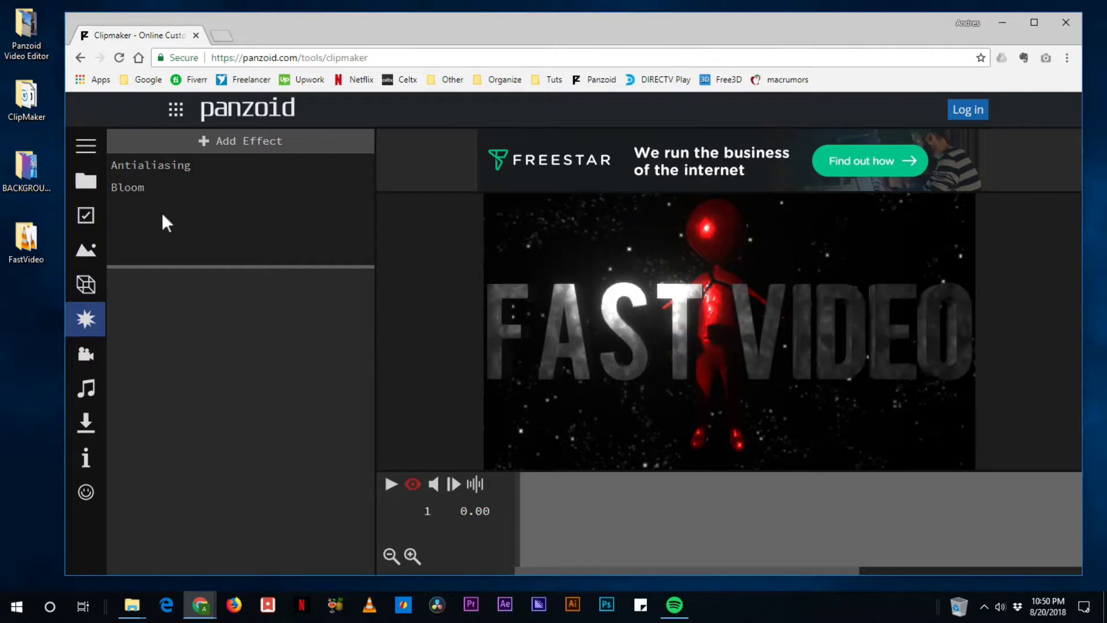
pyautogui.click(144, 189)
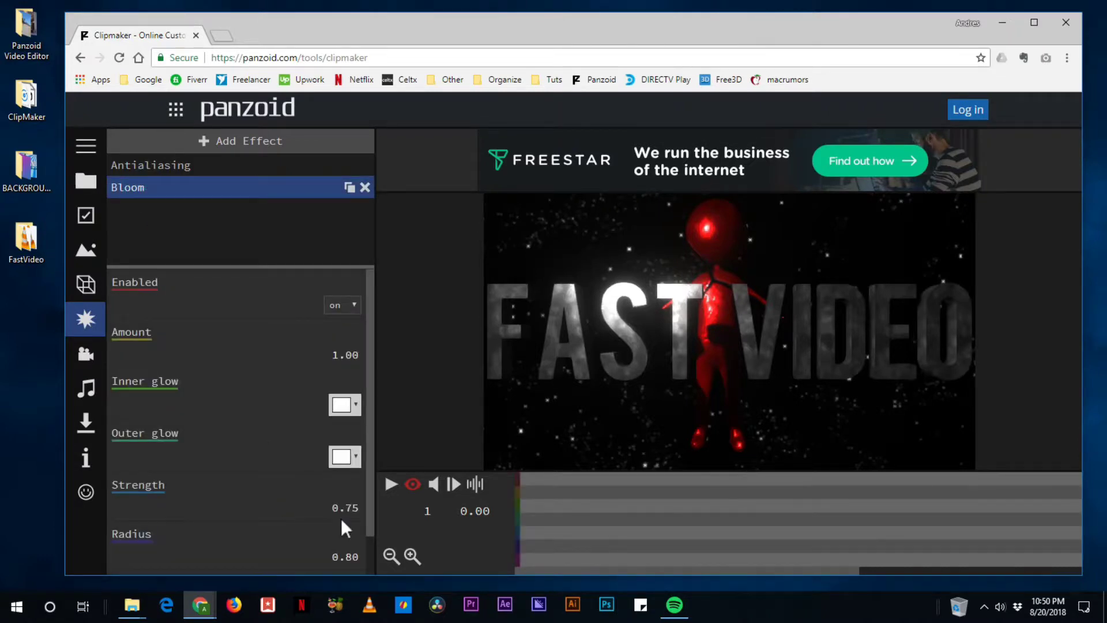
pyautogui.moveTo(342, 507); pyautogui.dragTo(500, 505)
pyautogui.moveTo(714, 499); pyautogui.dragTo(417, 540)
# Step: Add an RGB Shift effect from the Distort category to the clip
pyautogui.click(250, 144)
pyautogui.scroll(-3, 218, 416)
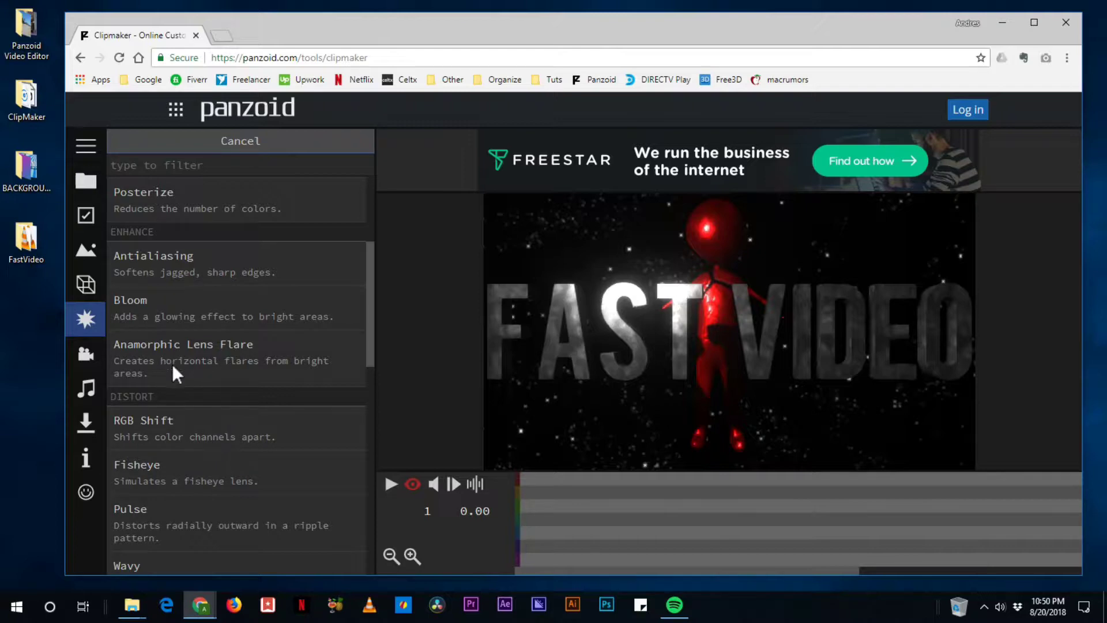
pyautogui.scroll(-1, 205, 461)
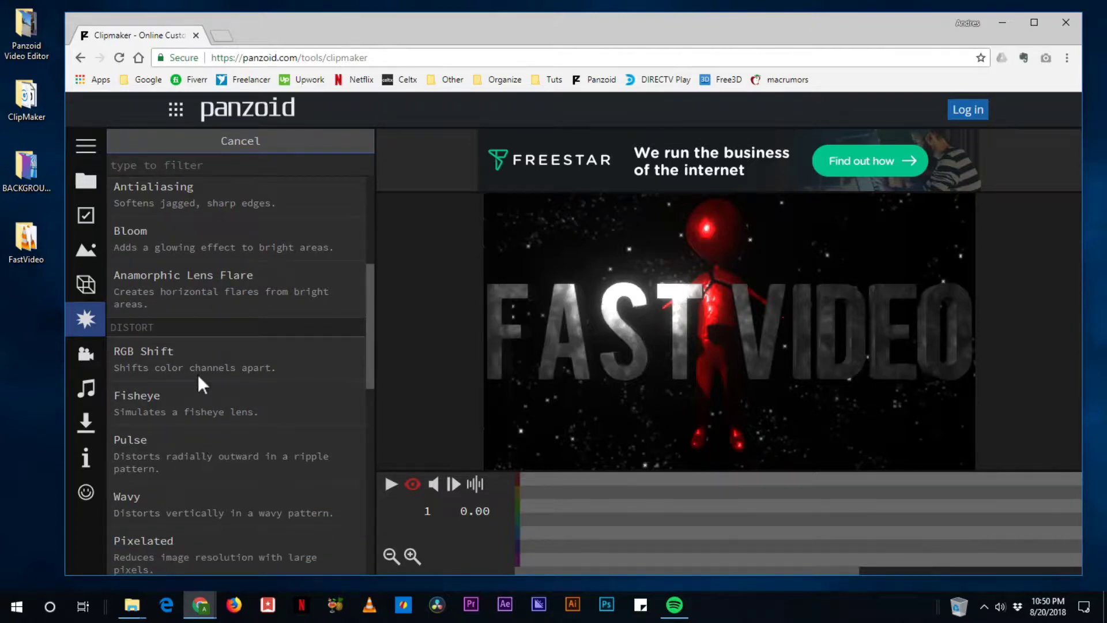
pyautogui.click(132, 352)
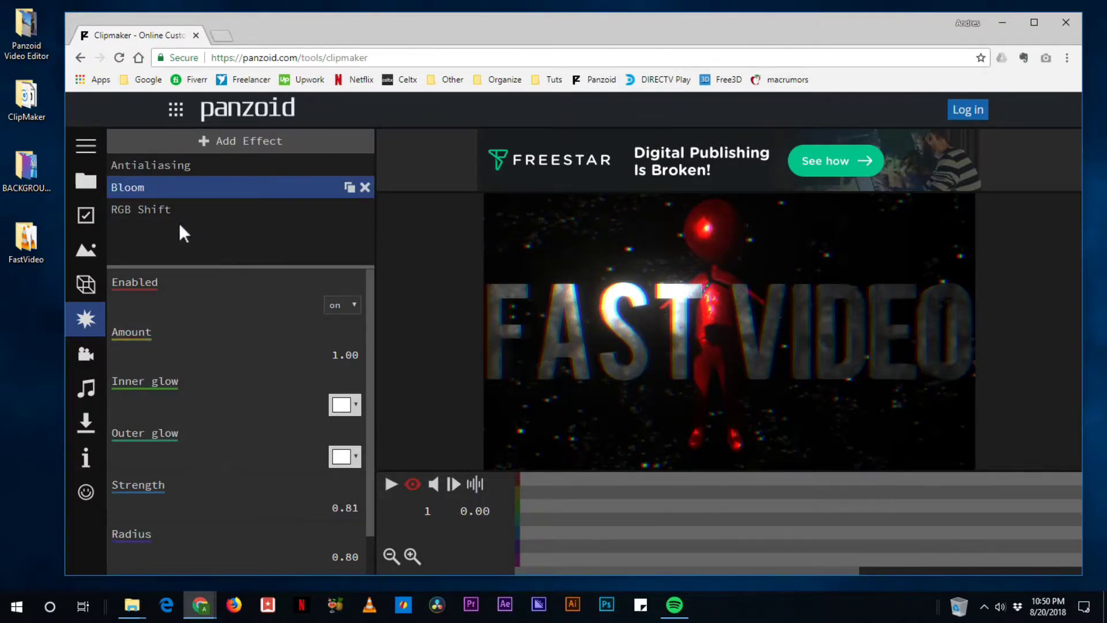
# Step: Set the RGB Shift effect's amount to 0.011 and its angle to 4.73
pyautogui.click(148, 209)
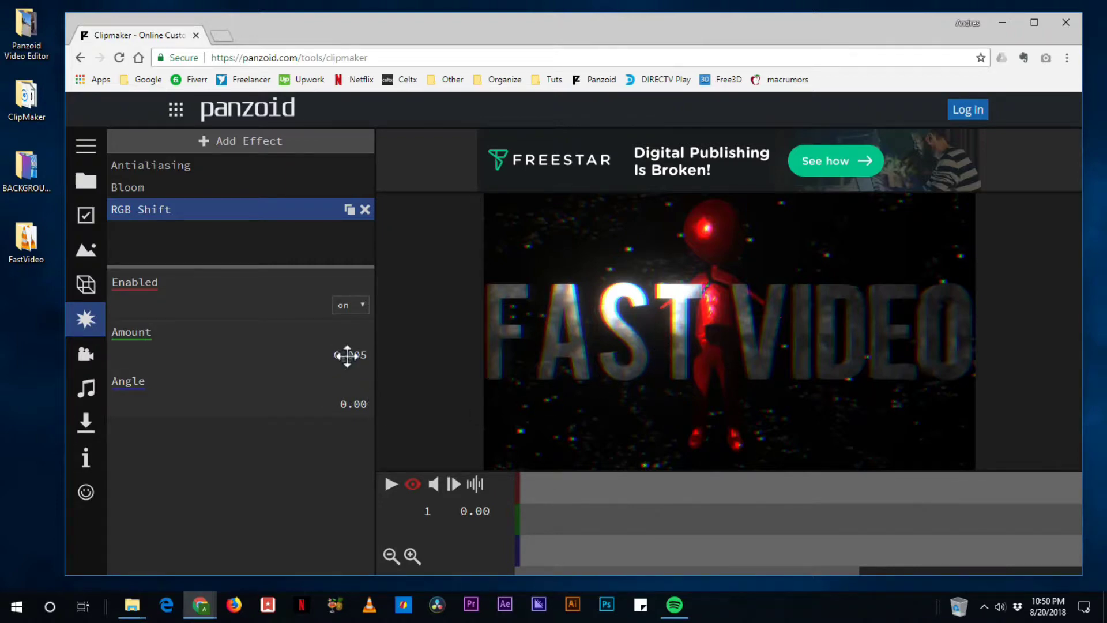
pyautogui.moveTo(348, 357); pyautogui.dragTo(464, 366)
pyautogui.moveTo(397, 374)
pyautogui.mouseDown()
pyautogui.moveTo(348, 376)
pyautogui.moveTo(398, 363)
pyautogui.moveTo(402, 376)
pyautogui.mouseUp()
pyautogui.moveTo(353, 411); pyautogui.dragTo(586, 363)
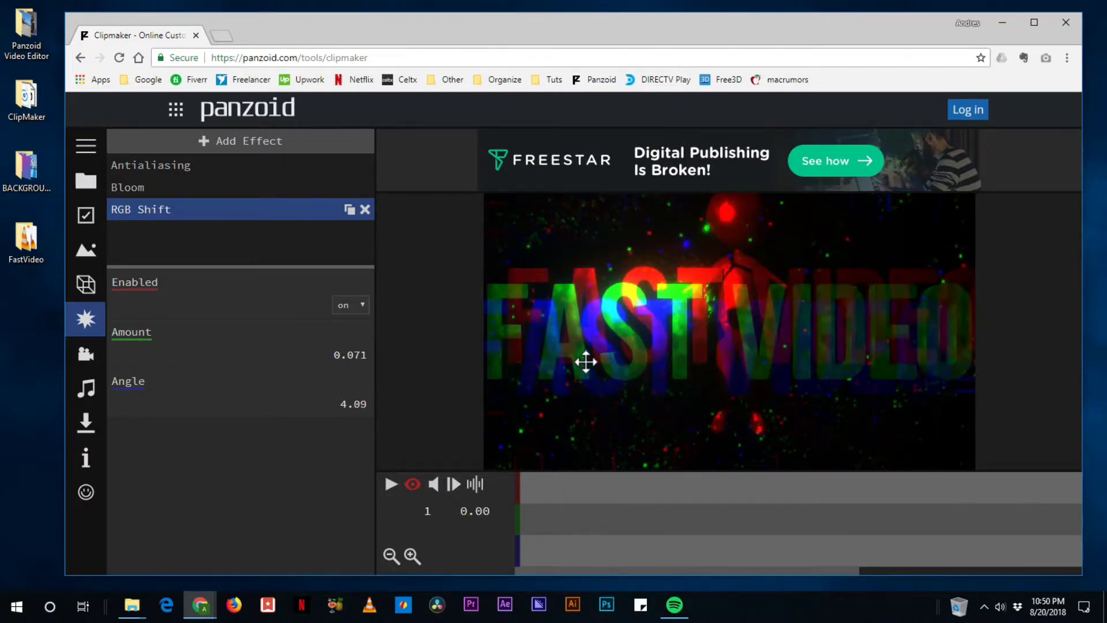
pyautogui.moveTo(360, 397); pyautogui.dragTo(403, 403)
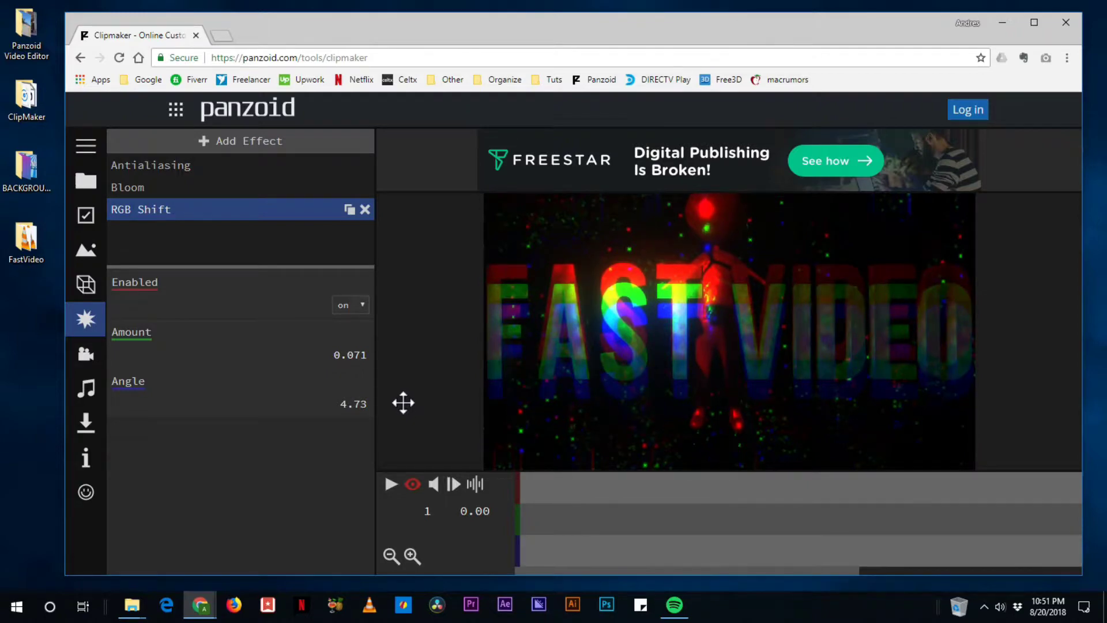
pyautogui.moveTo(359, 358); pyautogui.dragTo(327, 363)
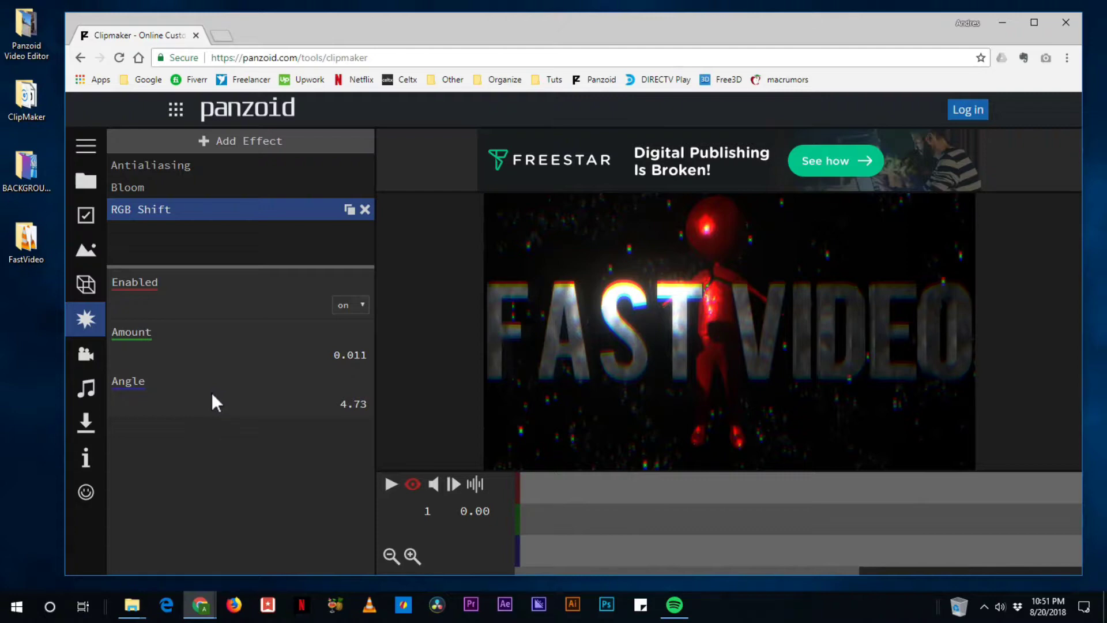
# Step: Add a Duplicate effect from the Framing category to the clip
pyautogui.click(224, 145)
pyautogui.scroll(-3, 288, 367)
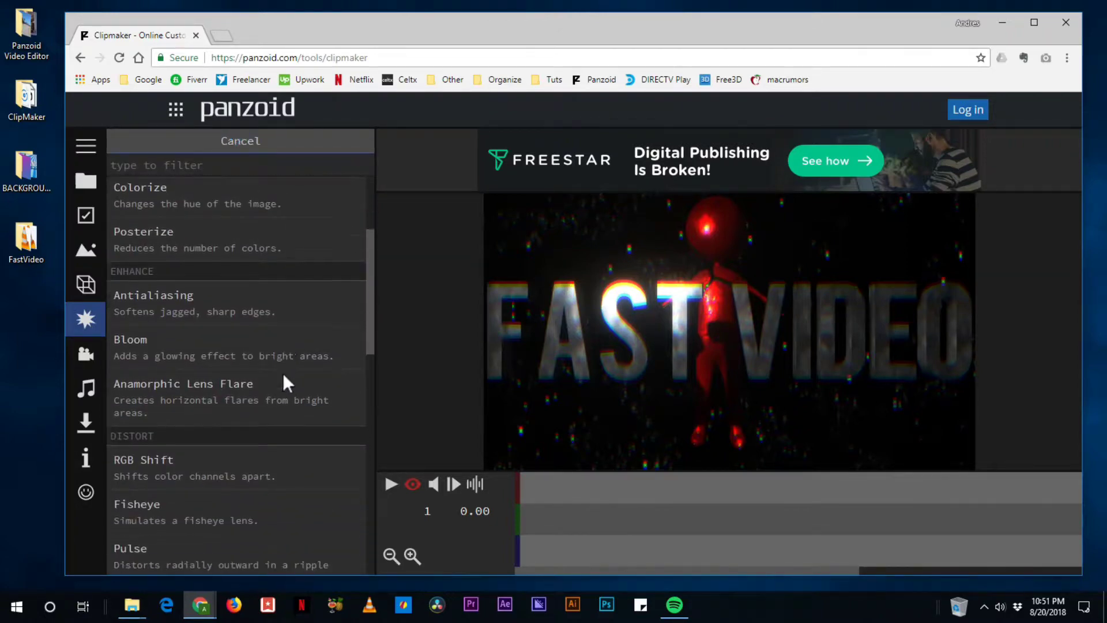
pyautogui.scroll(-4, 282, 374)
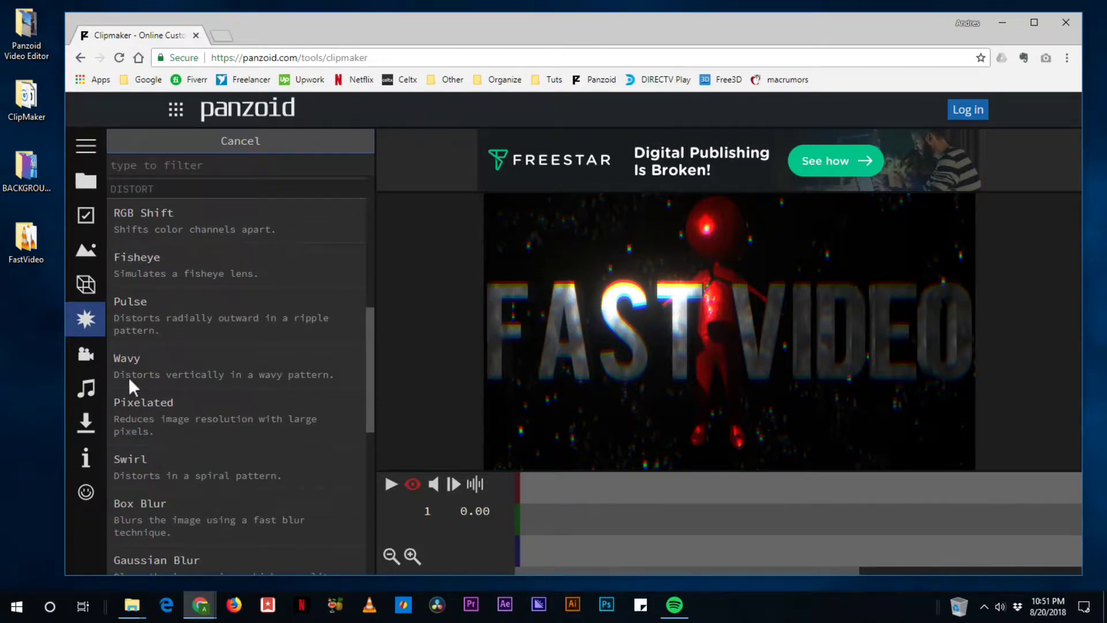
pyautogui.scroll(-2, 188, 408)
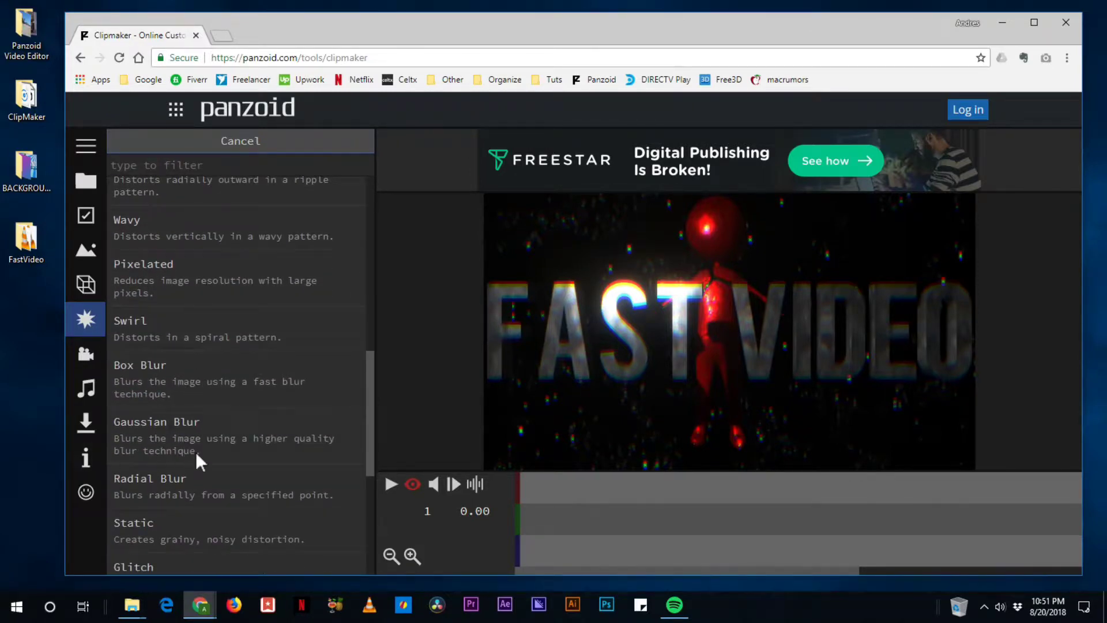
pyautogui.scroll(-2, 177, 496)
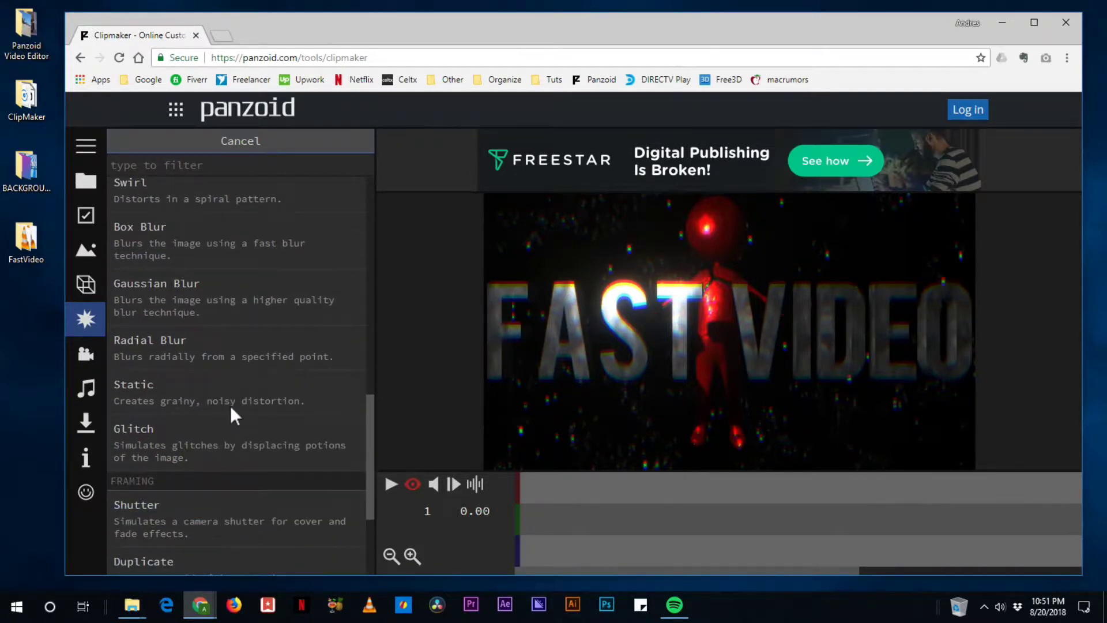
pyautogui.scroll(-2, 168, 424)
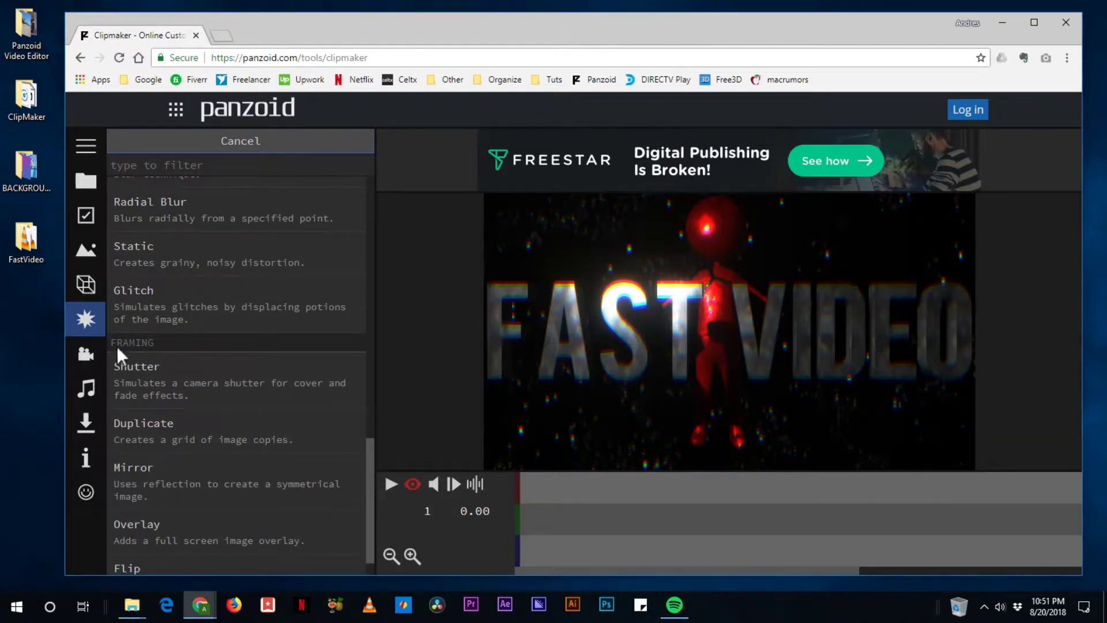
pyautogui.click(144, 431)
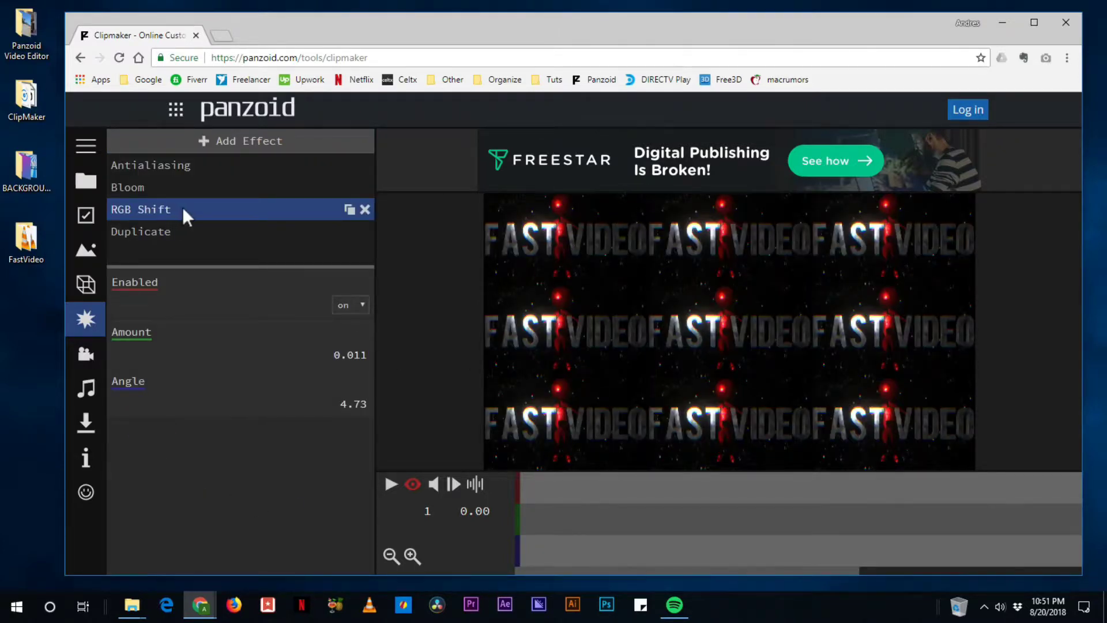
# Step: Switch the Duplicate effect's Enabled setting to off
pyautogui.click(180, 233)
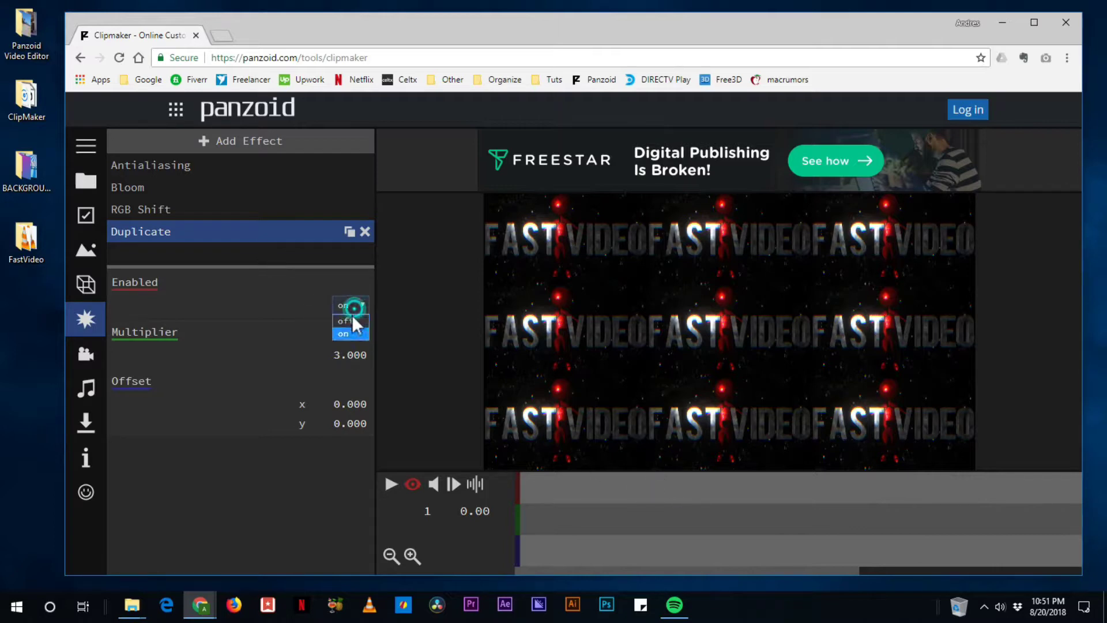
pyautogui.click(351, 322)
pyautogui.click(353, 304)
pyautogui.click(348, 333)
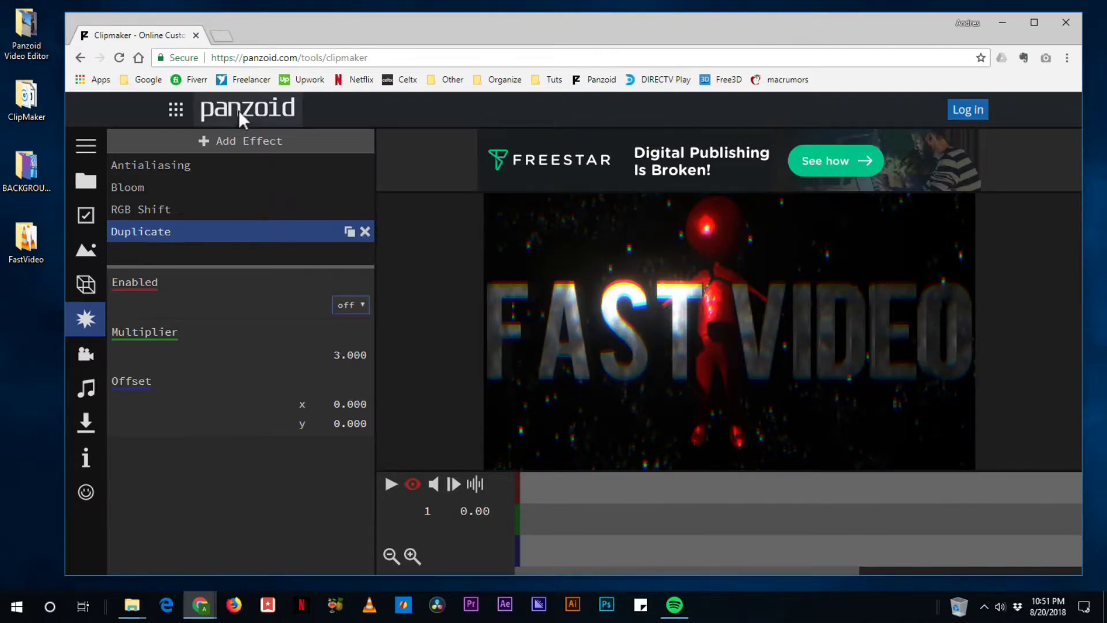
# Step: Add a Shutter effect from the Framing category to the clip
pyautogui.click(251, 136)
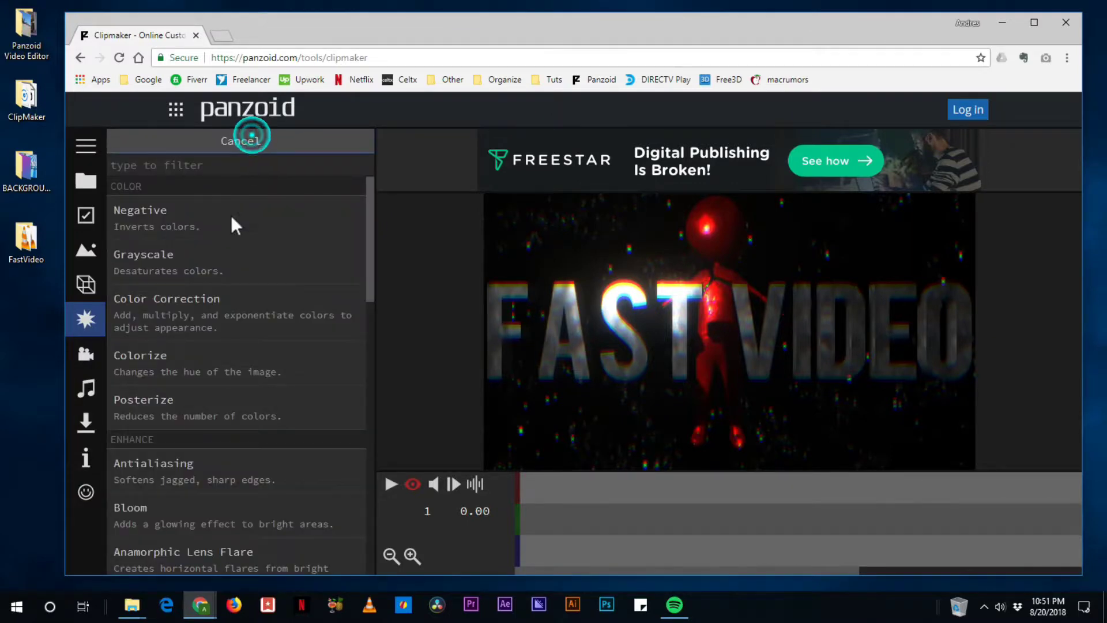
pyautogui.scroll(-10, 195, 384)
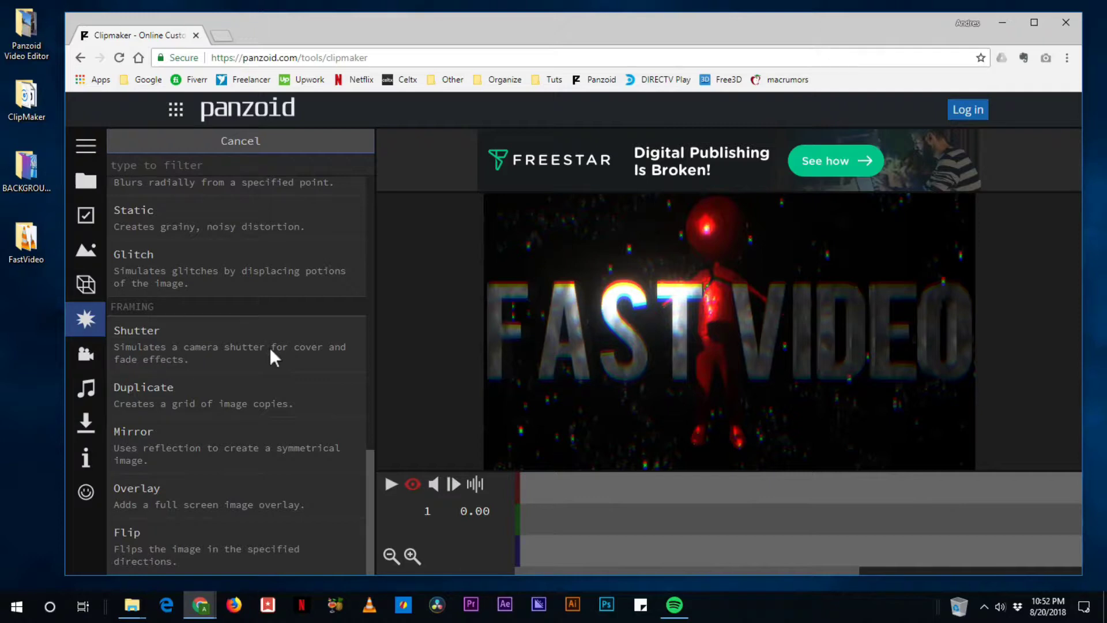
pyautogui.click(241, 347)
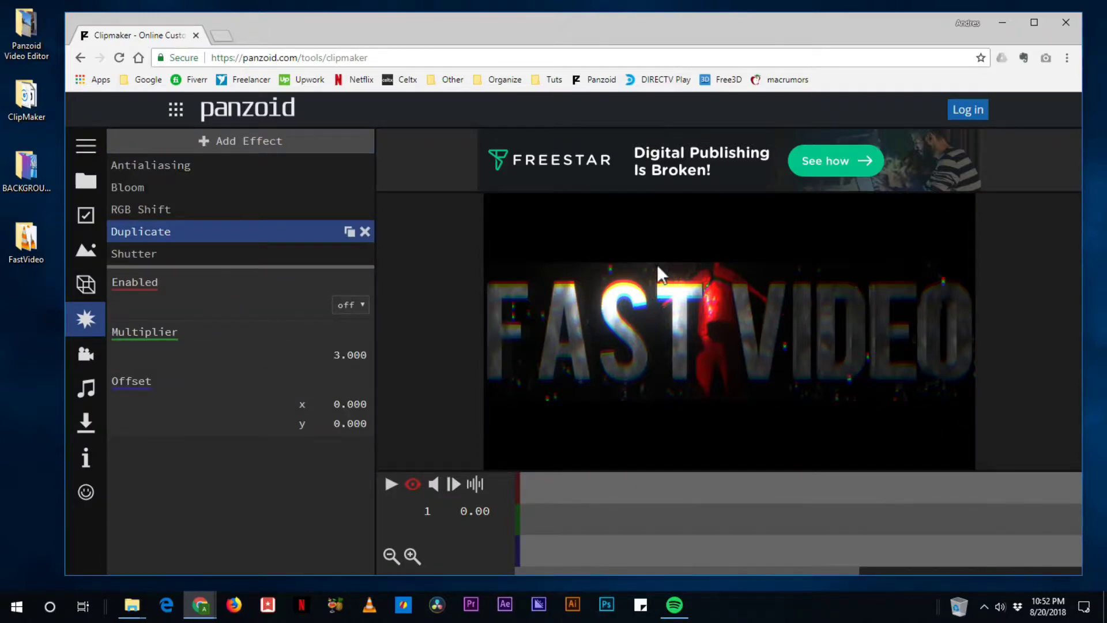
# Step: Set the Shutter effect's cover to 0 so no bars hide the image
pyautogui.click(148, 254)
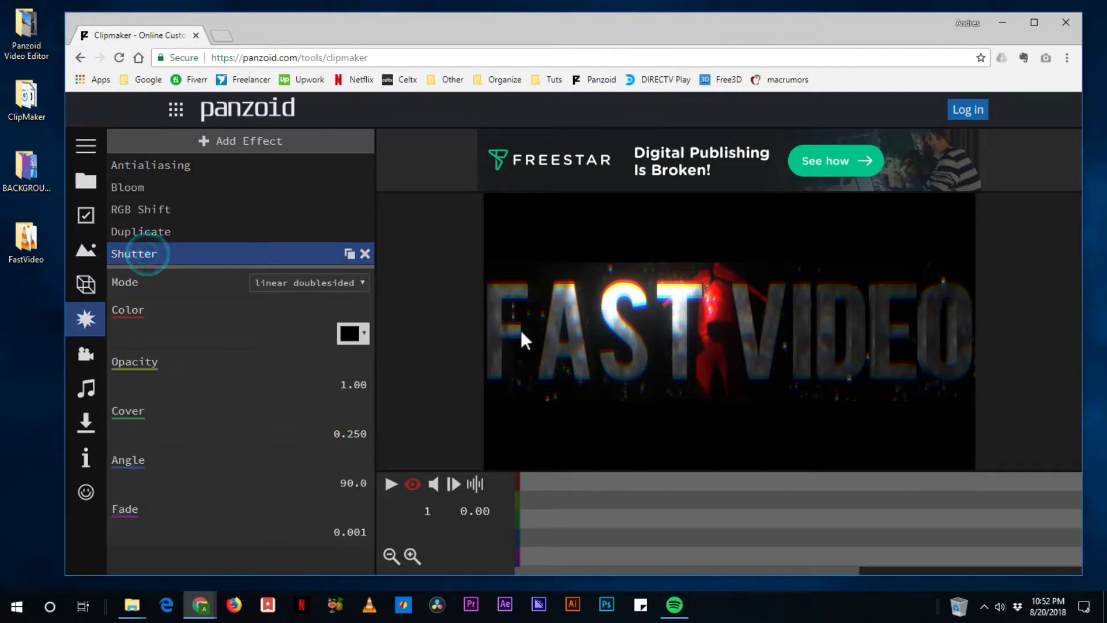
pyautogui.click(354, 433)
pyautogui.write('0')
pyautogui.press('Return')
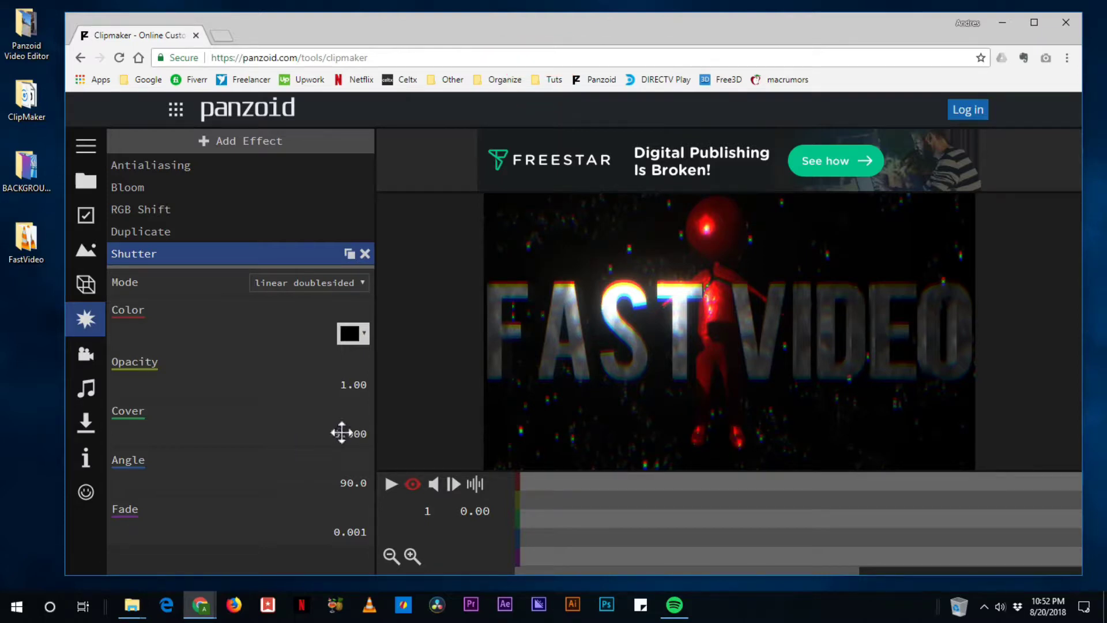
pyautogui.moveTo(363, 433); pyautogui.dragTo(277, 453)
pyautogui.moveTo(360, 437); pyautogui.dragTo(312, 451)
# Step: Set the camera's Z position to 100.20, trying small X and Y shifts and resetting both of those axes to 0
pyautogui.click(85, 354)
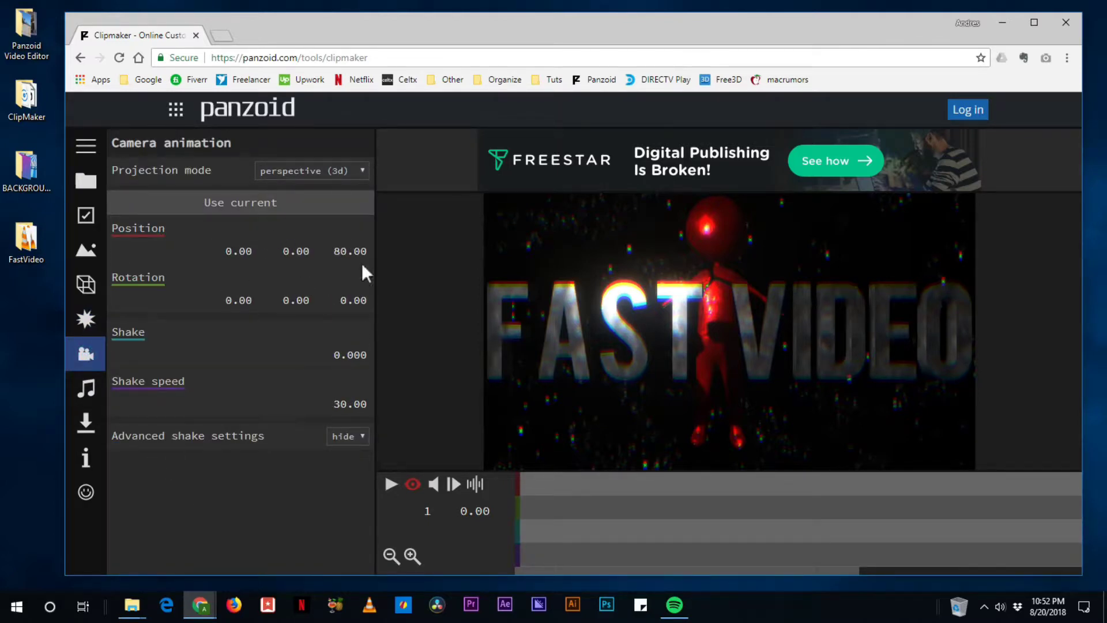
pyautogui.moveTo(346, 251); pyautogui.dragTo(465, 282)
pyautogui.moveTo(301, 252)
pyautogui.mouseDown()
pyautogui.moveTo(358, 250)
pyautogui.moveTo(254, 257)
pyautogui.moveTo(305, 260)
pyautogui.mouseUp()
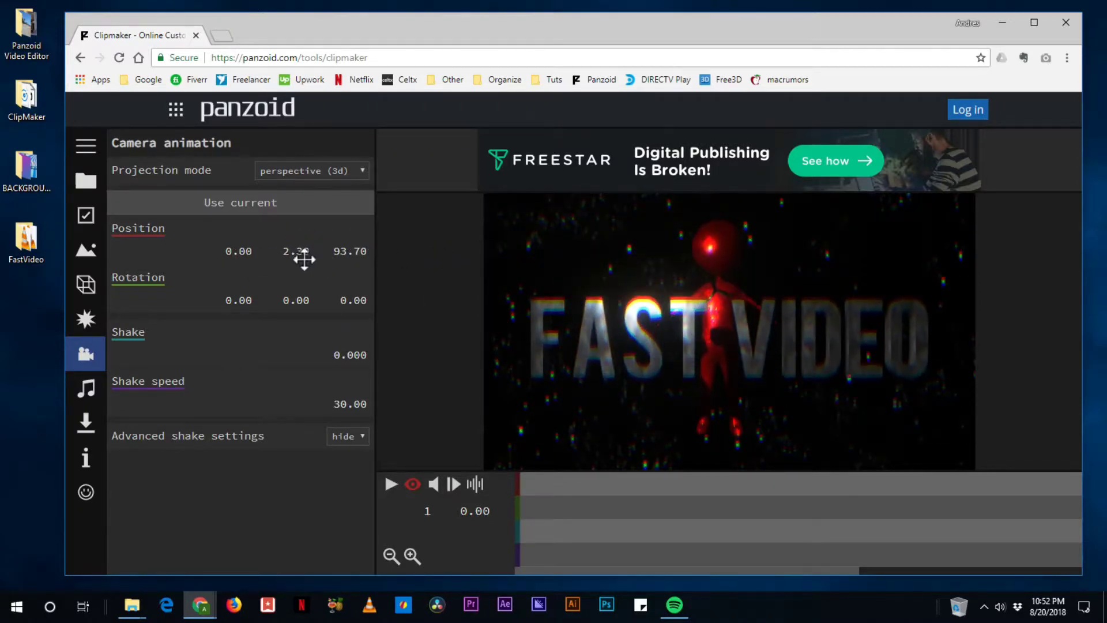
pyautogui.click(301, 252)
pyautogui.write('0')
pyautogui.press('Return')
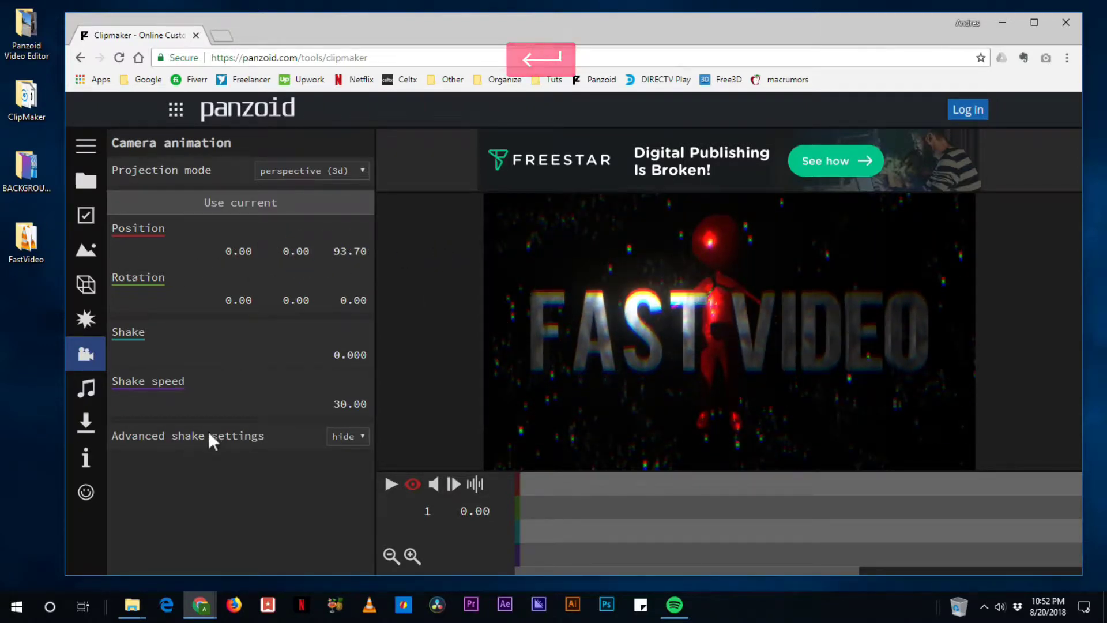
pyautogui.moveTo(238, 254)
pyautogui.mouseDown()
pyautogui.moveTo(292, 248)
pyautogui.moveTo(231, 259)
pyautogui.mouseUp()
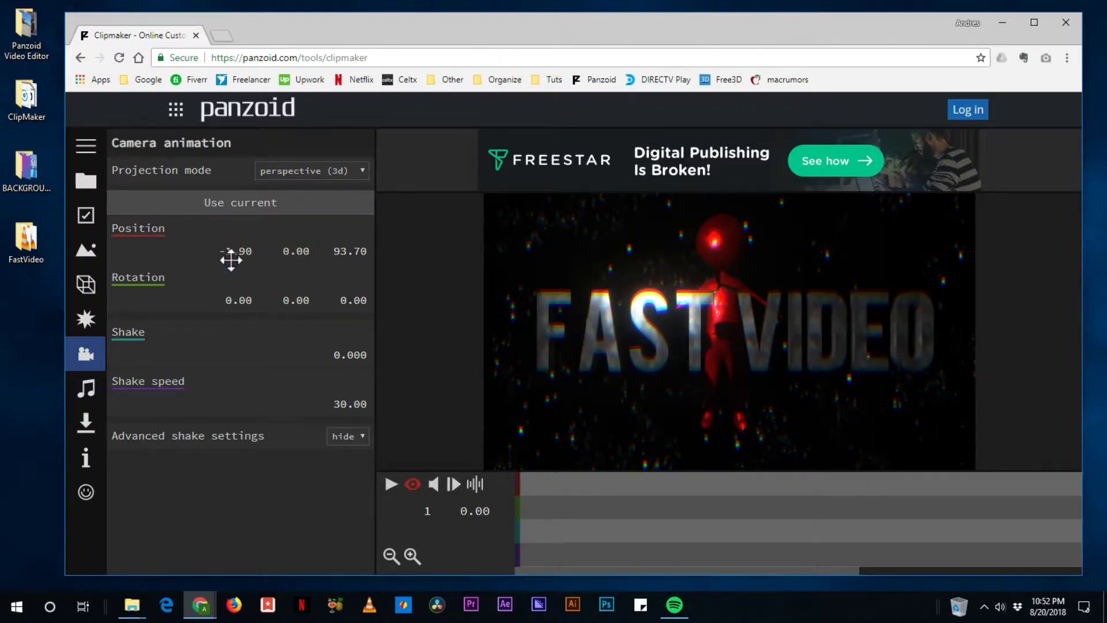
pyautogui.click(239, 251)
pyautogui.write('0')
pyautogui.press('Return')
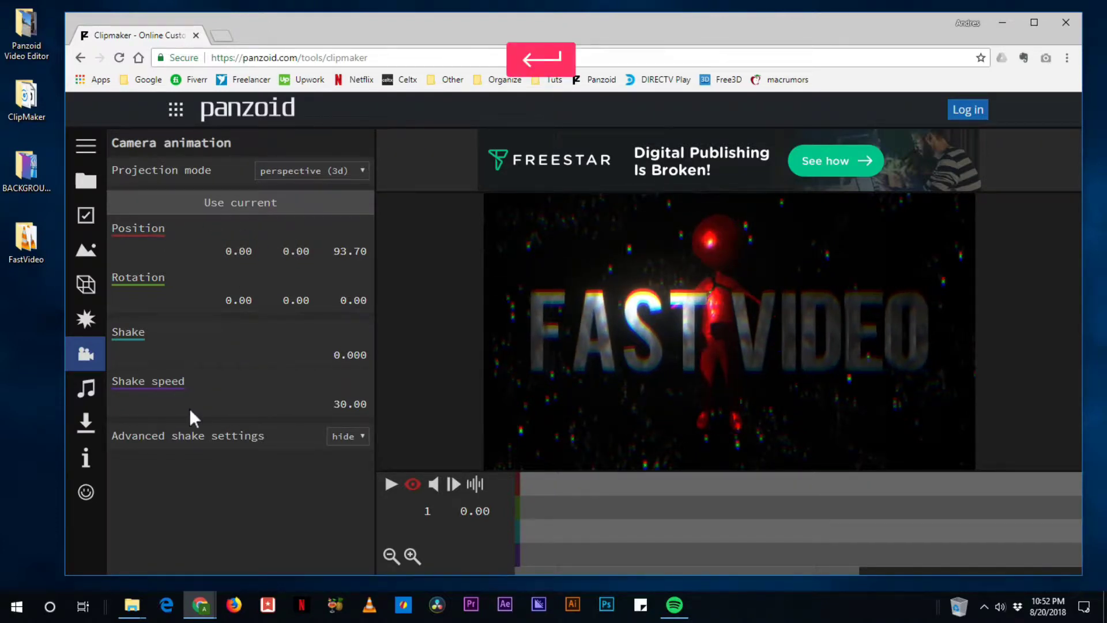
pyautogui.moveTo(348, 252); pyautogui.dragTo(386, 264)
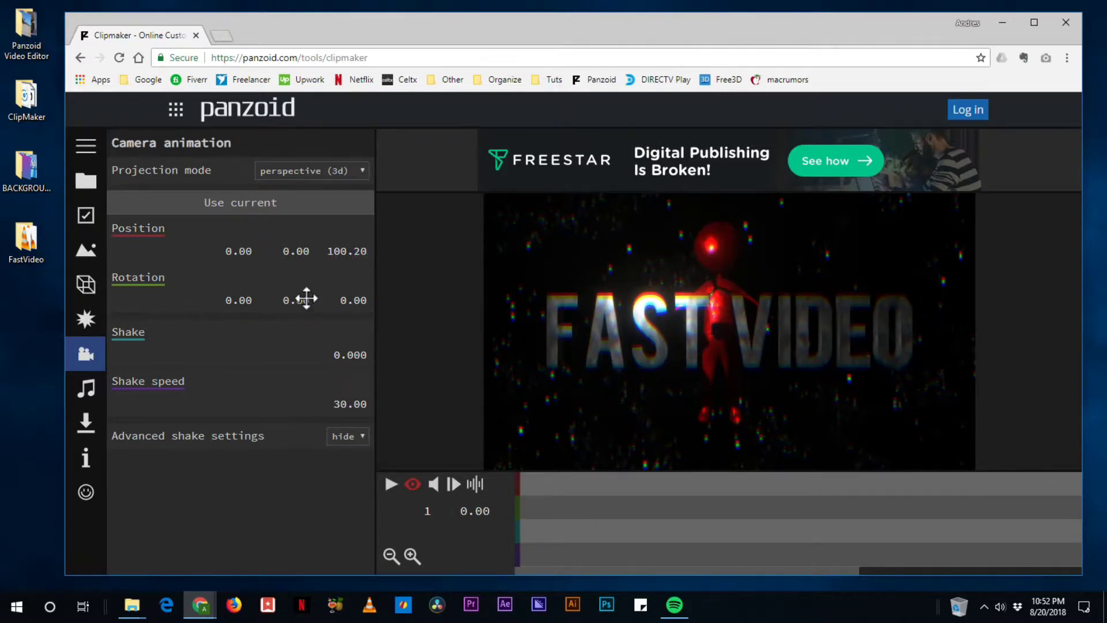
# Step: Try tilting the camera to a Z rotation of 7.10 and reset that rotation to 0
pyautogui.moveTo(354, 301); pyautogui.dragTo(440, 341)
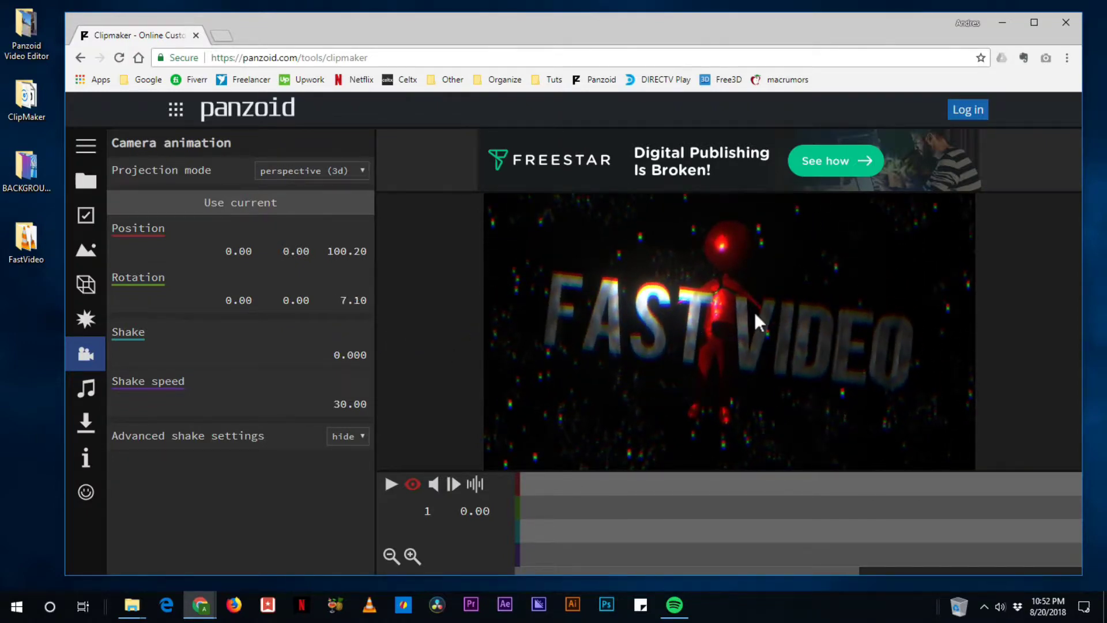
pyautogui.click(353, 300)
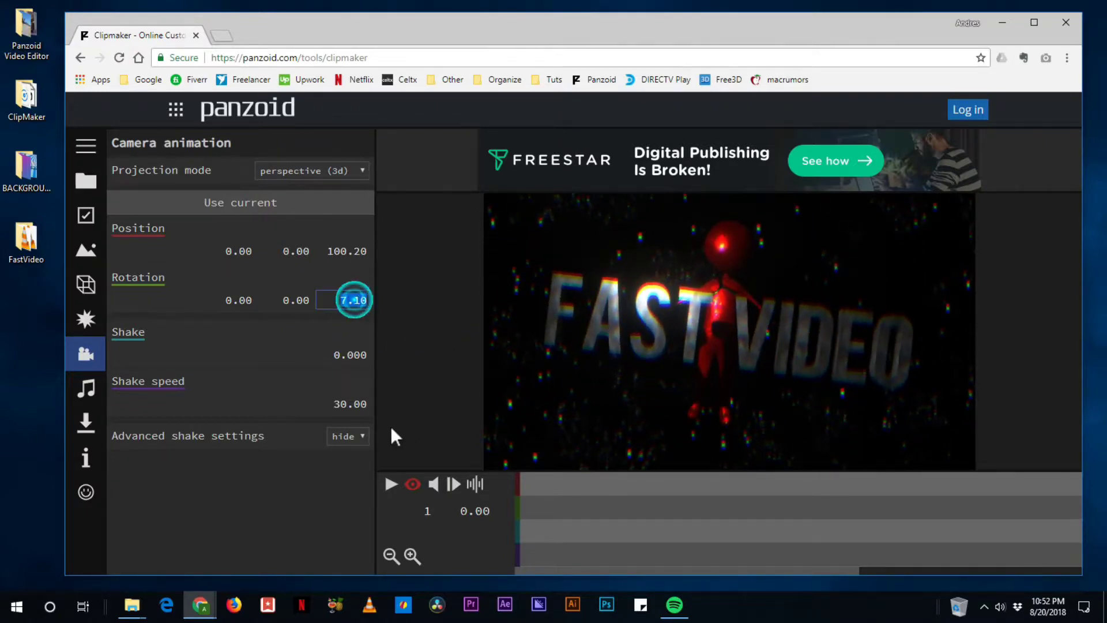
pyautogui.write('0')
pyautogui.press('Return')
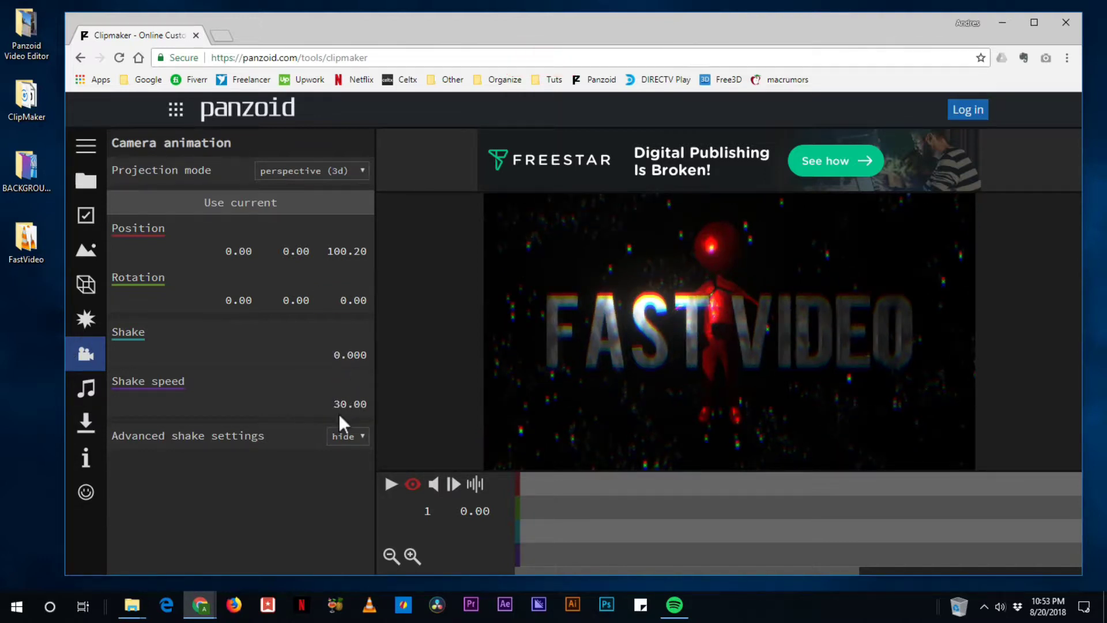
# Step: Try a camera Shake amount of 0.018 and play the clip to preview it
pyautogui.click(274, 403)
pyautogui.click(357, 355)
pyautogui.moveTo(374, 356); pyautogui.dragTo(518, 388)
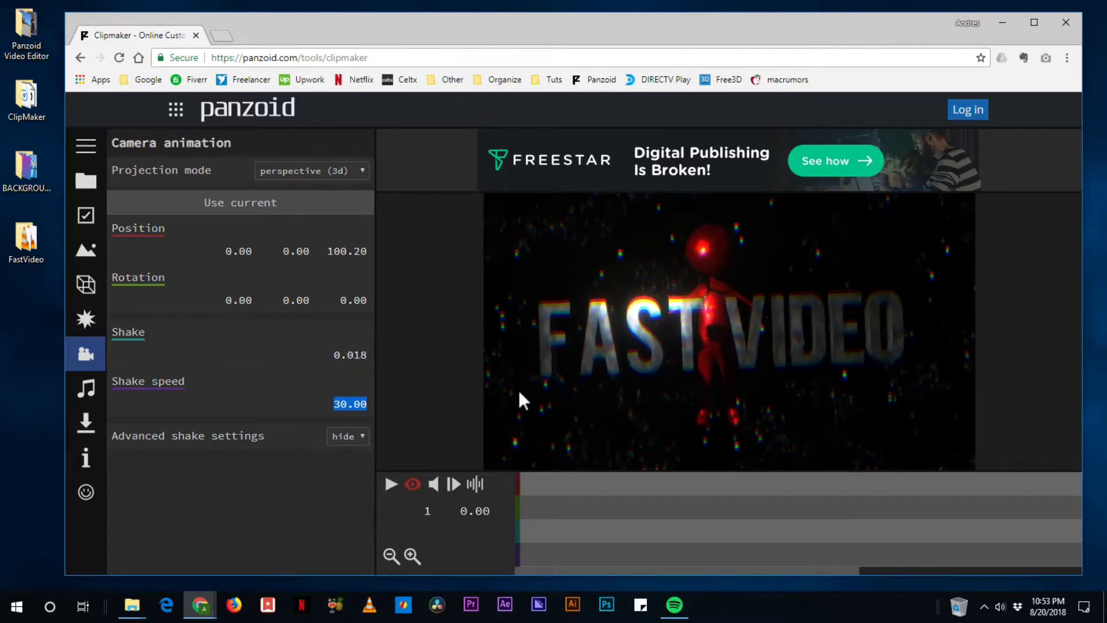
pyautogui.click(390, 486)
pyautogui.click(390, 485)
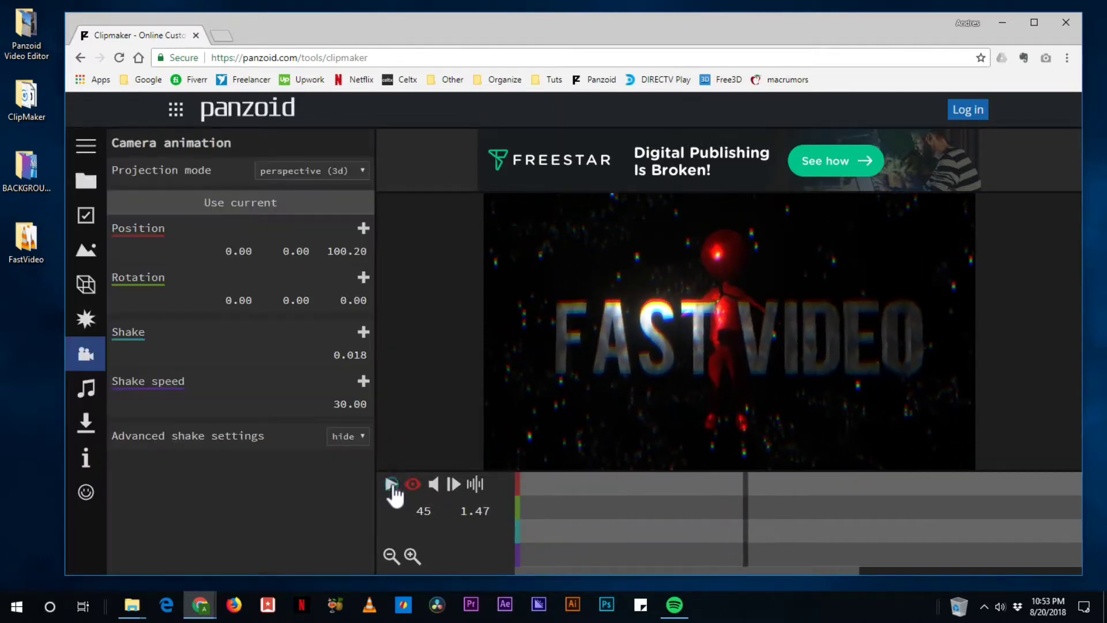
# Step: Try a camera Shake speed of 0.5 and play the clip to preview the slower shake
pyautogui.click(349, 403)
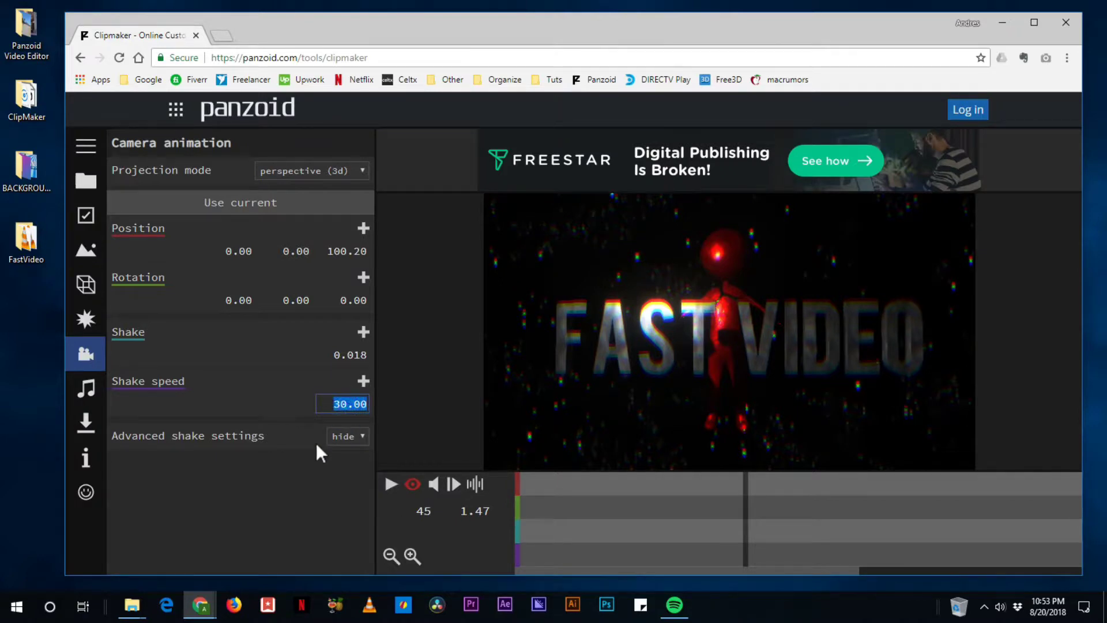
pyautogui.write('0.5')
pyautogui.press('Return')
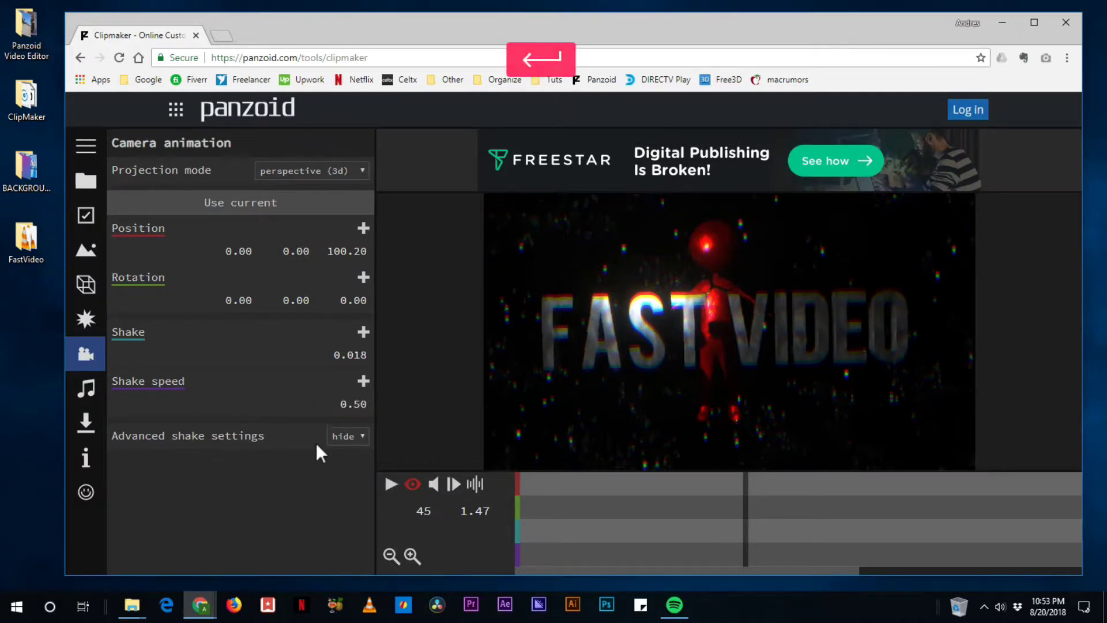
pyautogui.click(389, 484)
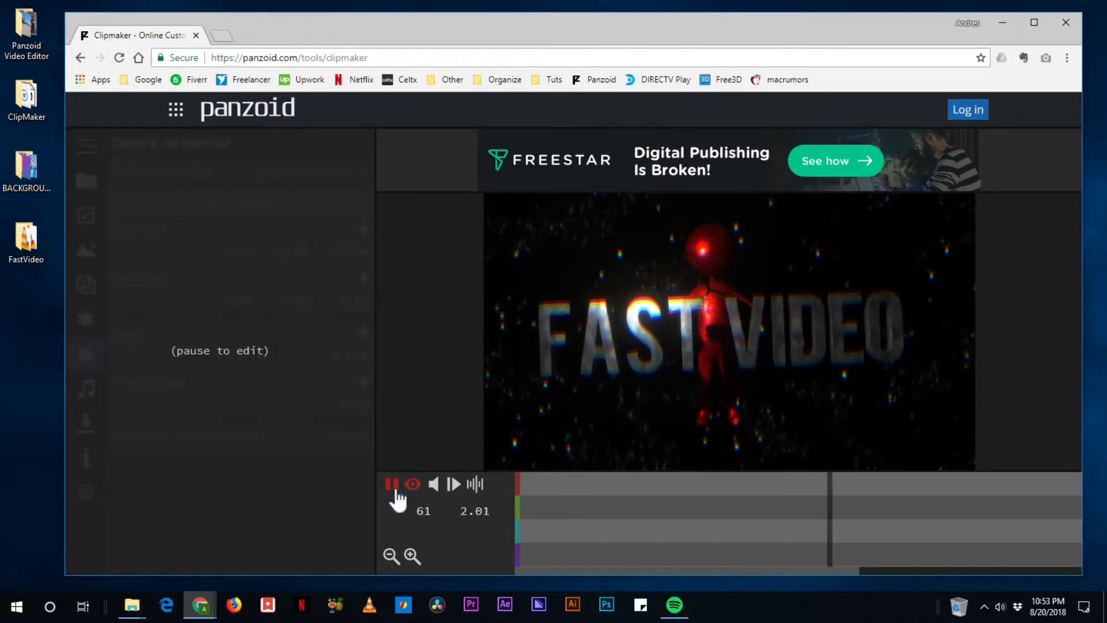
pyautogui.click(393, 486)
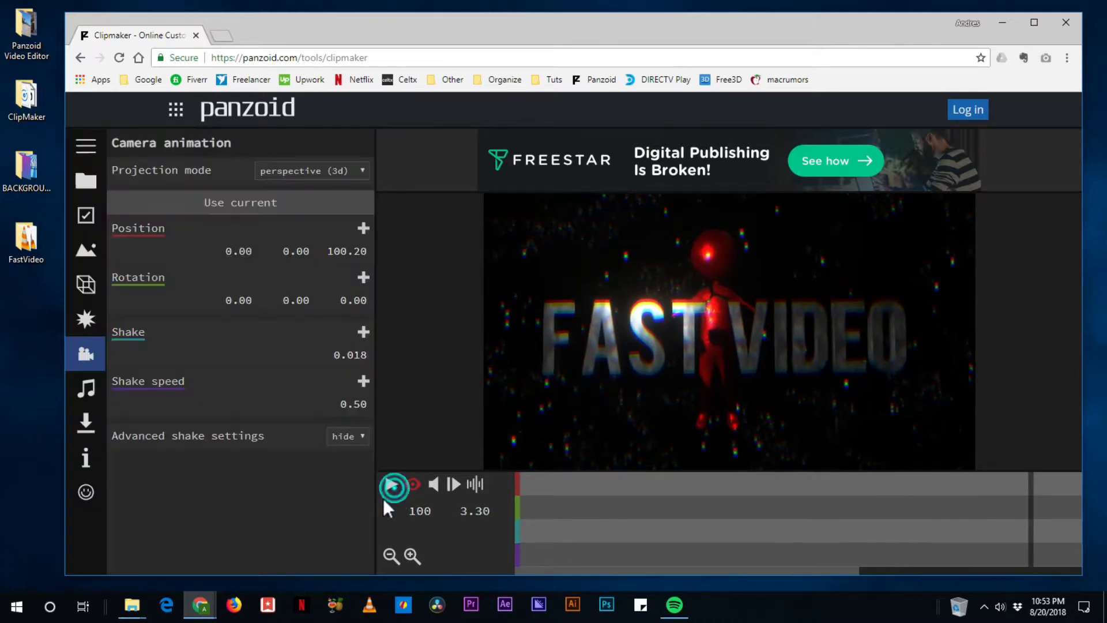
# Step: Try a camera Shake speed of 5 and play the clip to preview the faster shake
pyautogui.click(350, 404)
pyautogui.write('5')
pyautogui.press('Return')
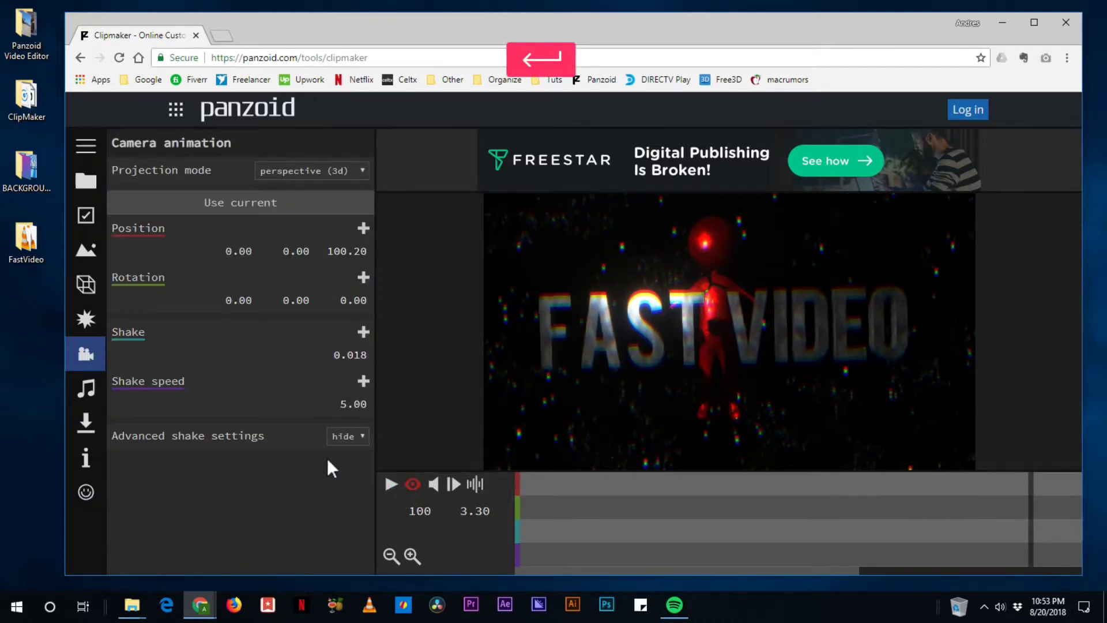
pyautogui.click(394, 488)
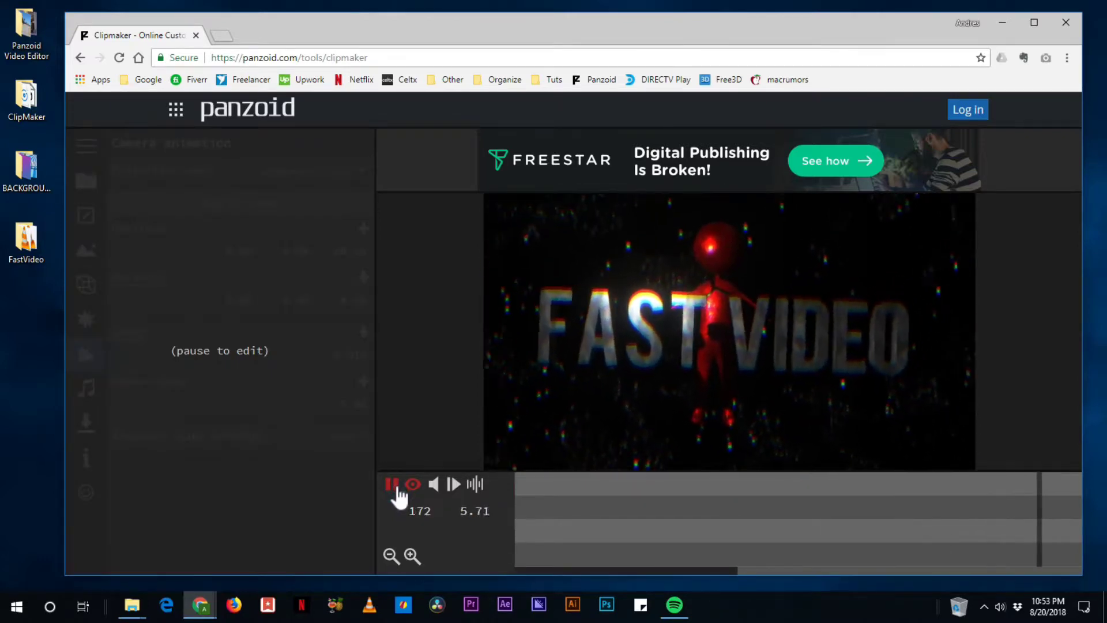
pyautogui.click(392, 486)
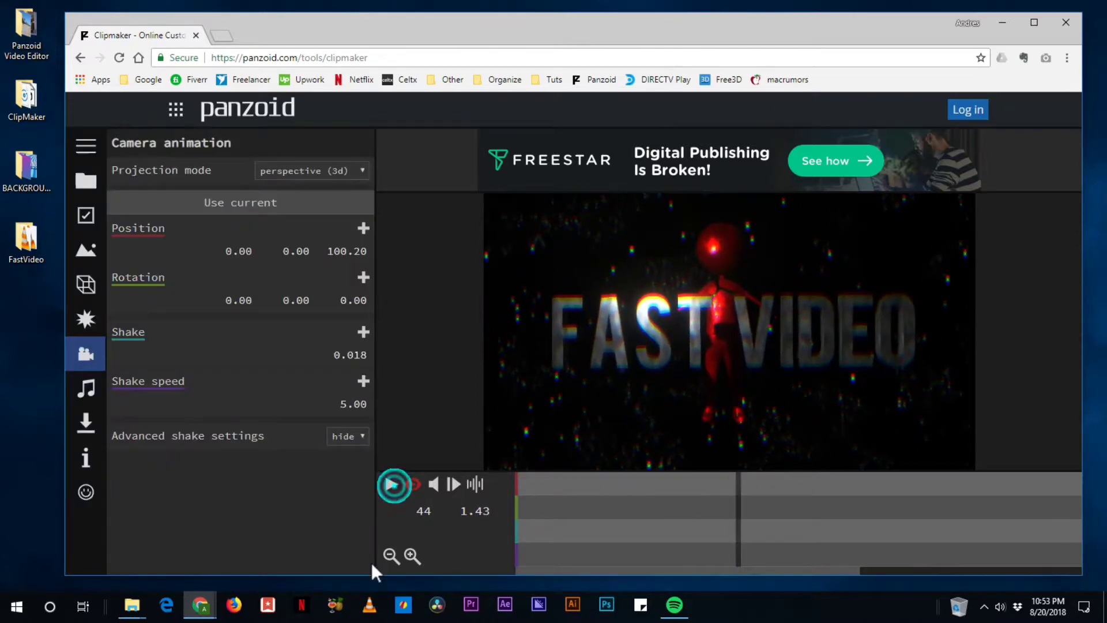
# Step: Set both the camera's Shake speed and its Shake amount to 0
pyautogui.click(353, 404)
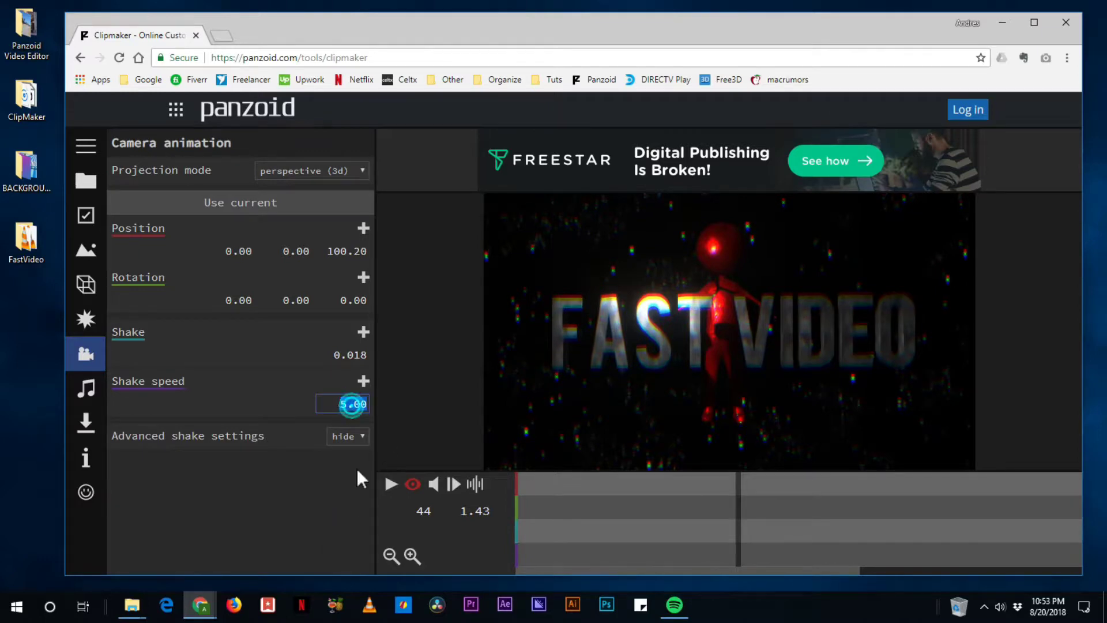
pyautogui.write('0')
pyautogui.press('Return')
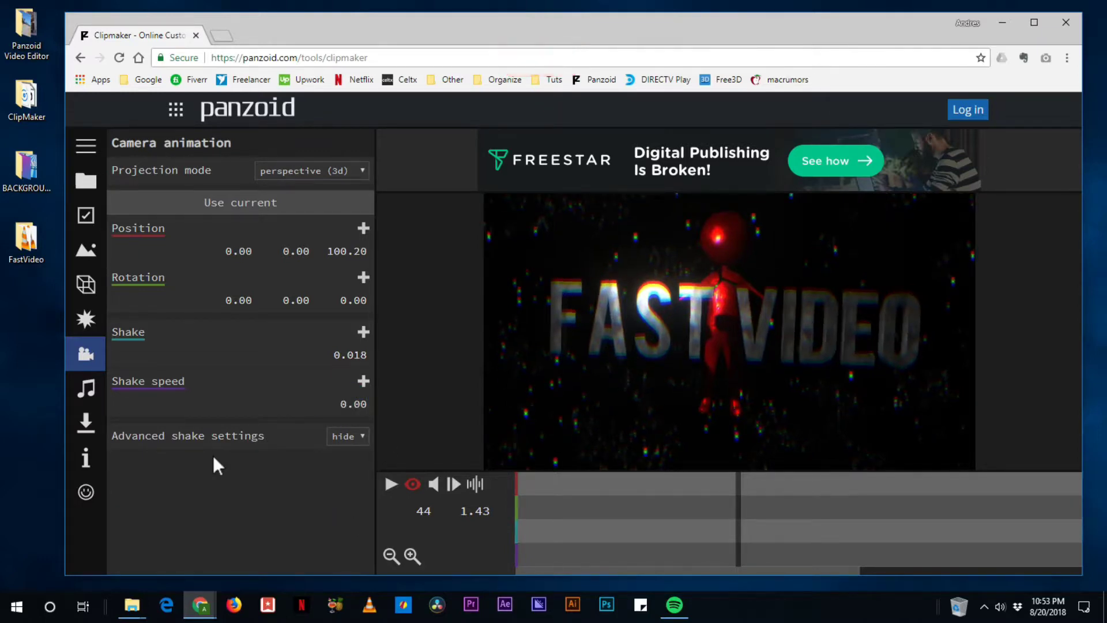
pyautogui.click(357, 355)
pyautogui.write('0')
pyautogui.press('Return')
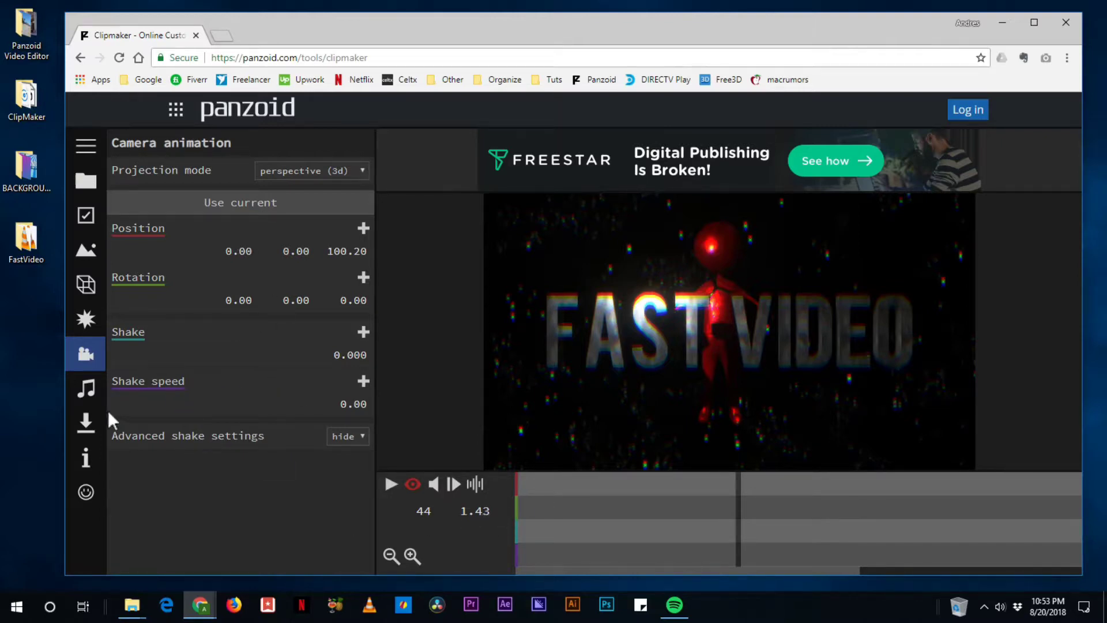
# Step: Load the Grind audio file from the ClipMaker folder as the audio track and show its waveform in the timeline
pyautogui.click(85, 394)
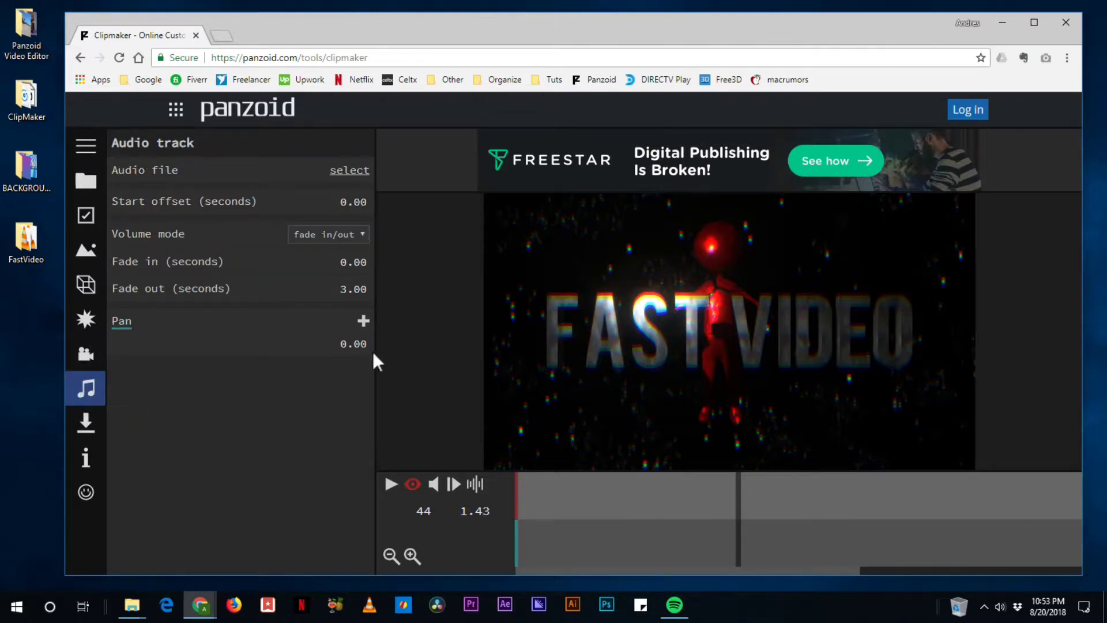
pyautogui.click(349, 172)
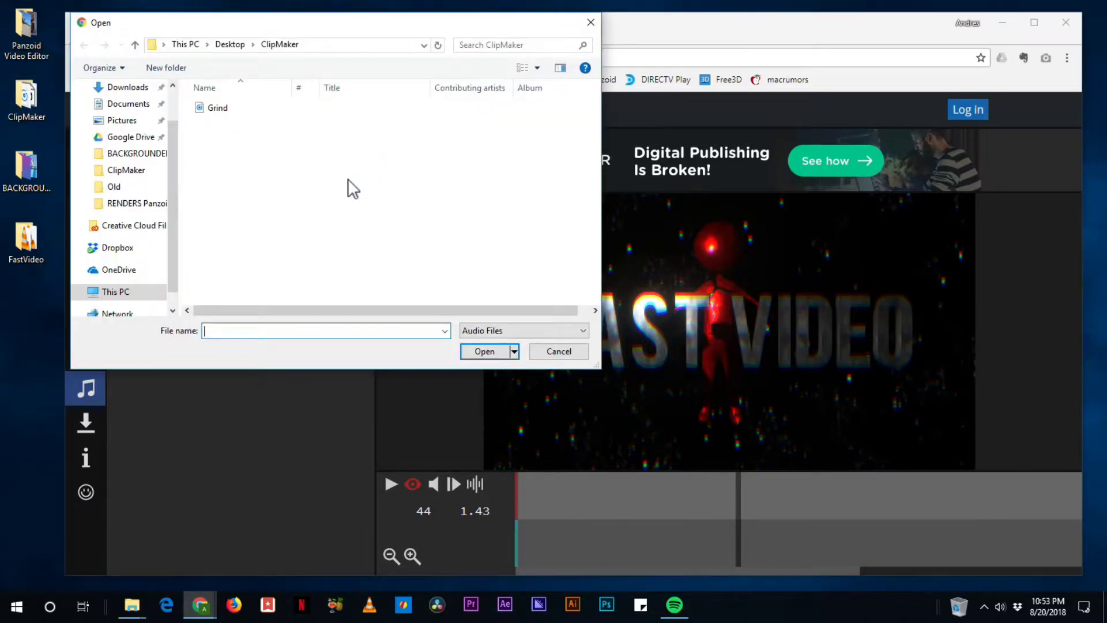
pyautogui.click(225, 110)
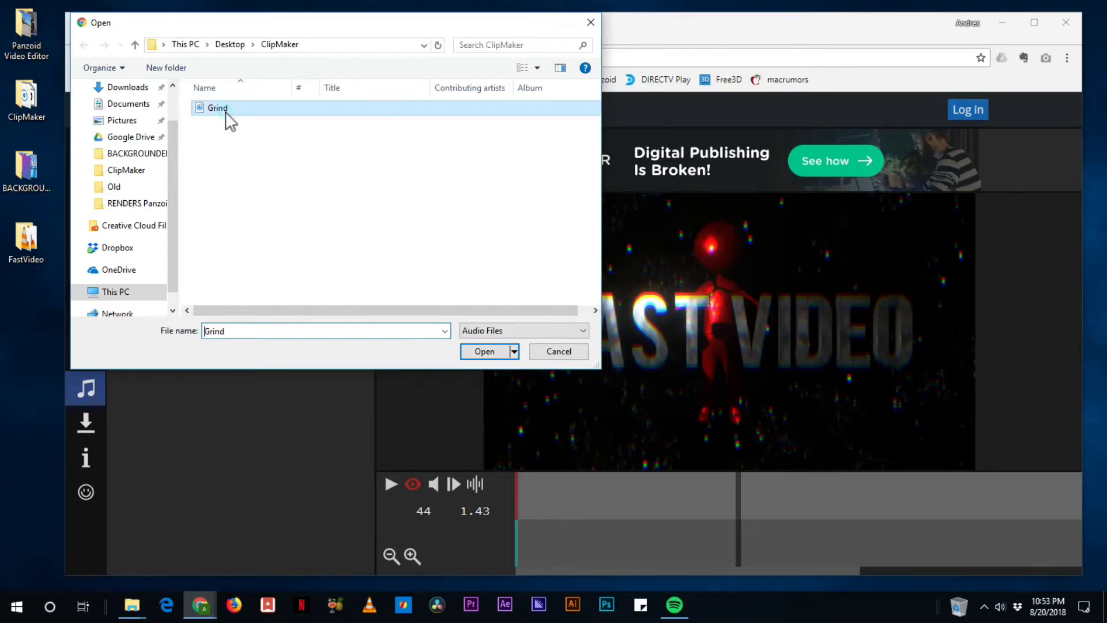
pyautogui.click(486, 352)
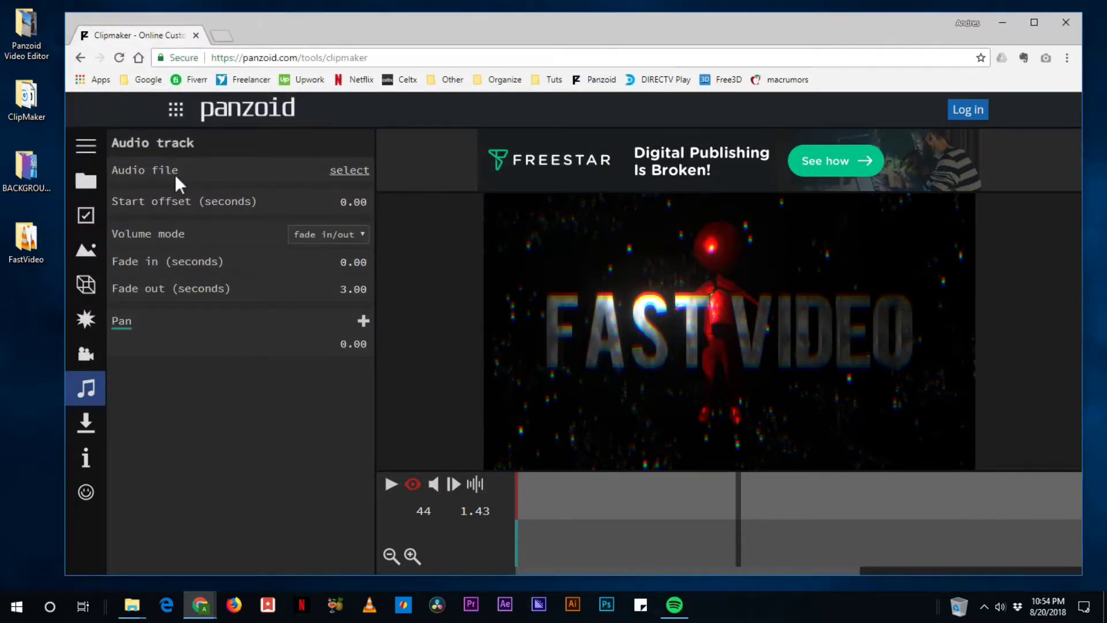
pyautogui.click(477, 484)
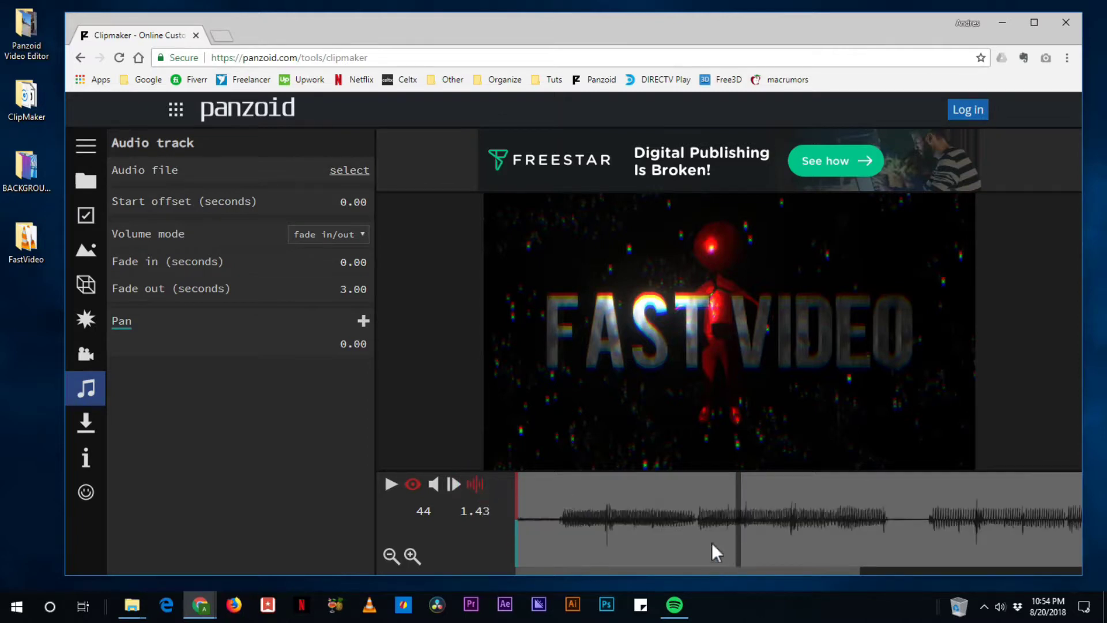
# Step: Play the clip to hear the soundtrack, and return the playhead to frame 1
pyautogui.click(392, 486)
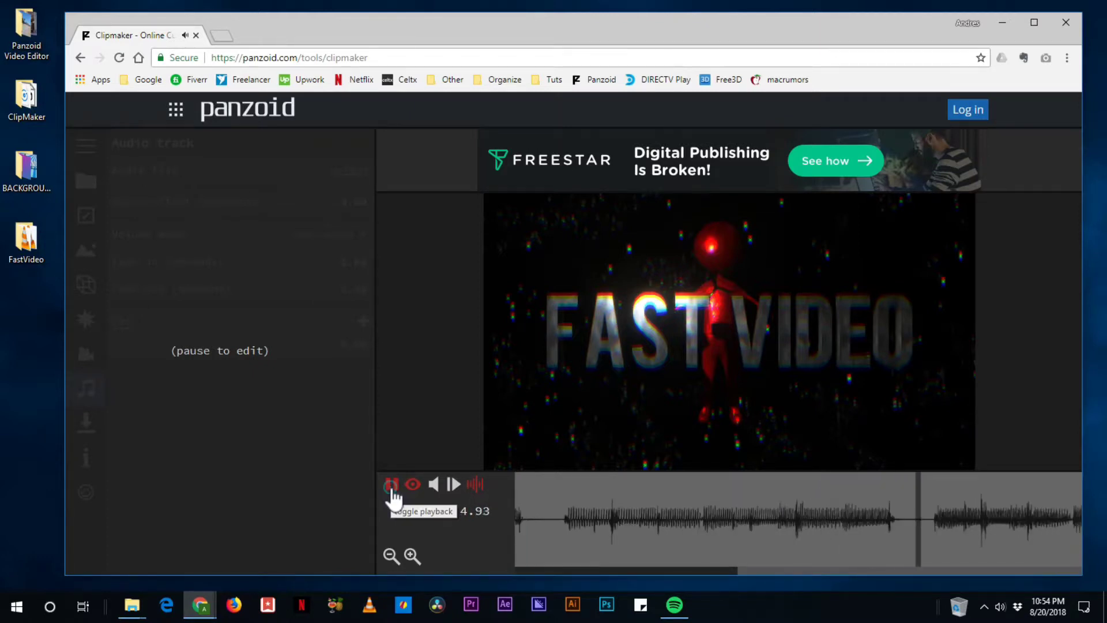
pyautogui.click(392, 490)
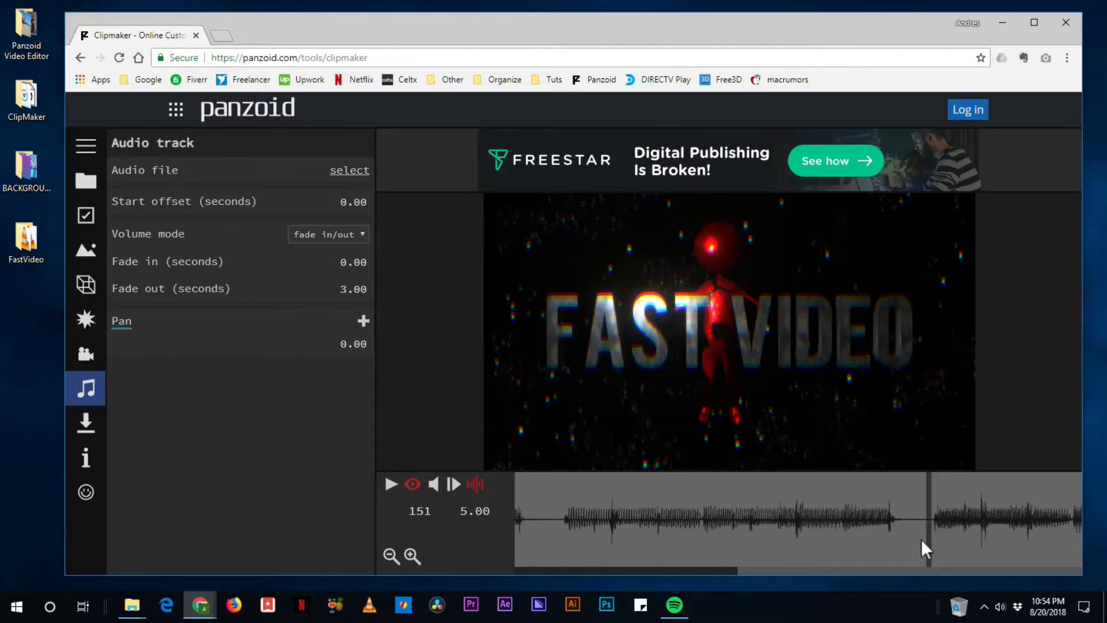
pyautogui.moveTo(930, 542); pyautogui.dragTo(421, 537)
pyautogui.moveTo(734, 571); pyautogui.dragTo(559, 587)
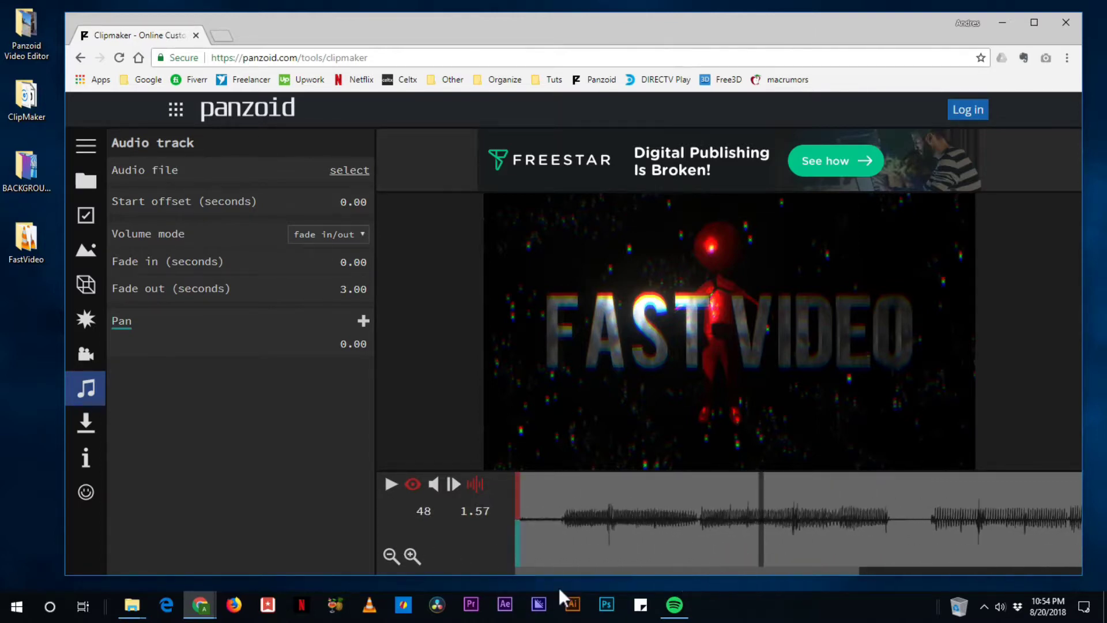
pyautogui.moveTo(535, 534); pyautogui.dragTo(511, 545)
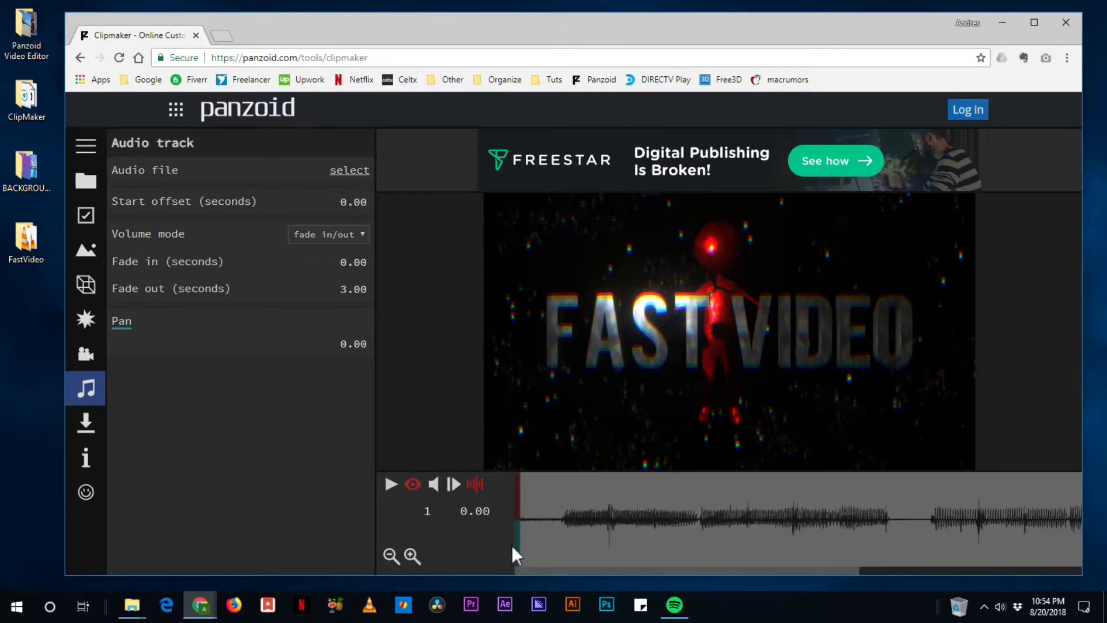
# Step: Play the opening of the soundtrack and place the playhead at frame 10, where the waveform's first beat starts
pyautogui.click(391, 484)
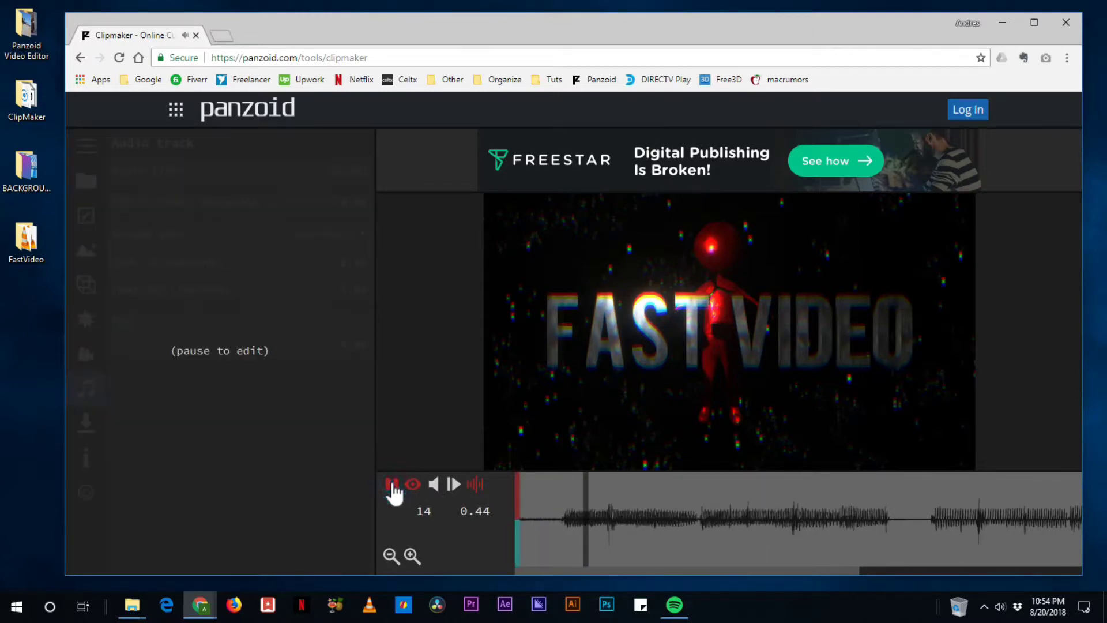
pyautogui.click(391, 485)
pyautogui.click(562, 531)
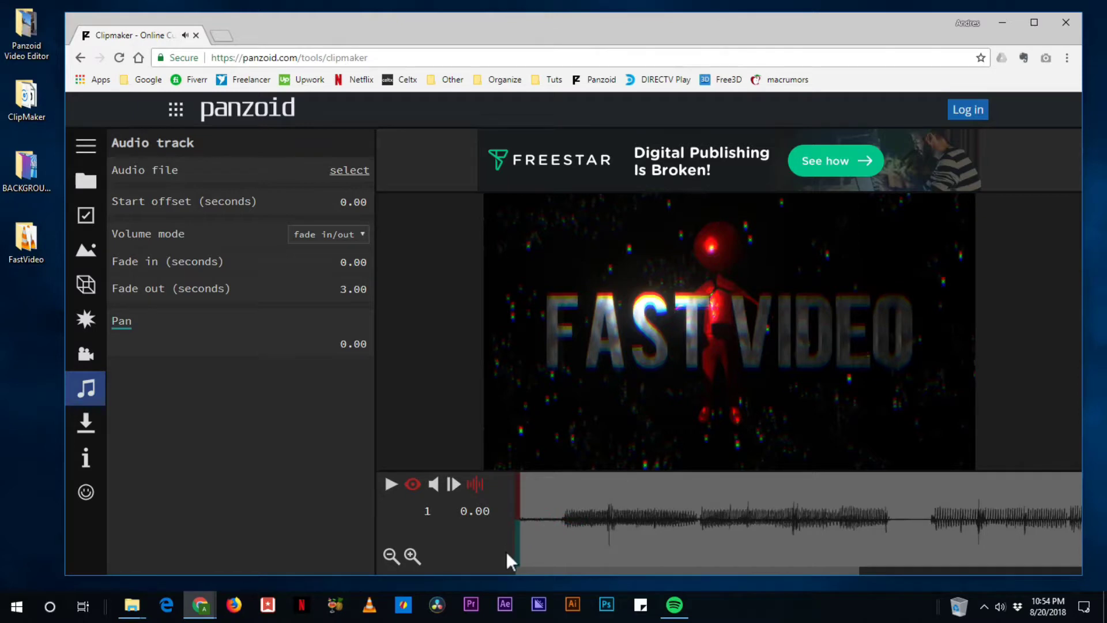
pyautogui.click(392, 485)
pyautogui.click(393, 487)
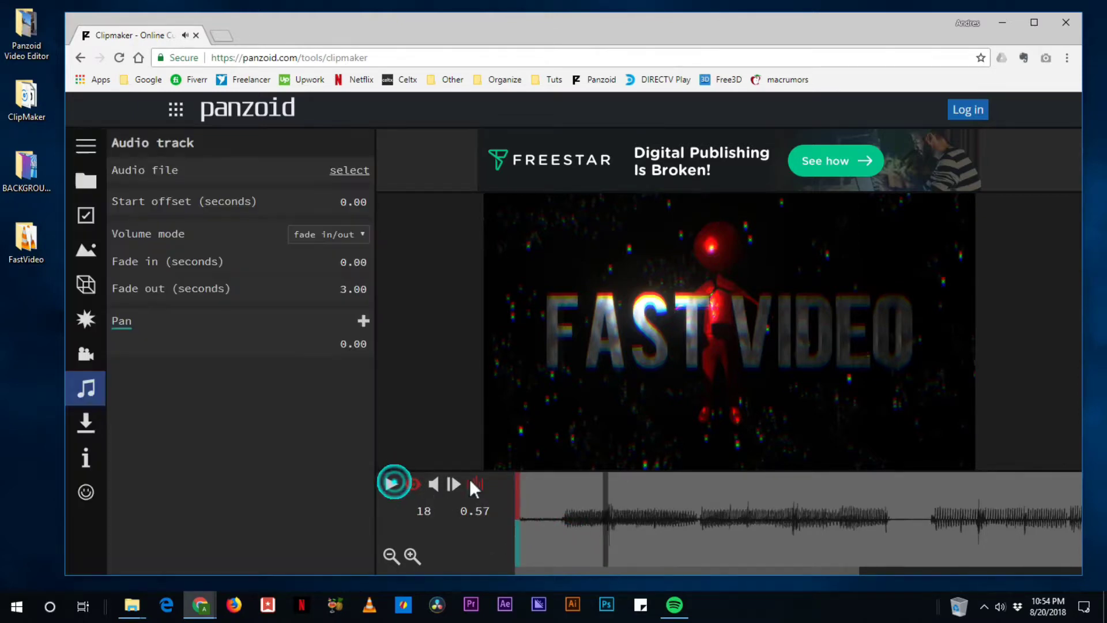
pyautogui.click(568, 532)
pyautogui.moveTo(570, 533); pyautogui.dragTo(563, 535)
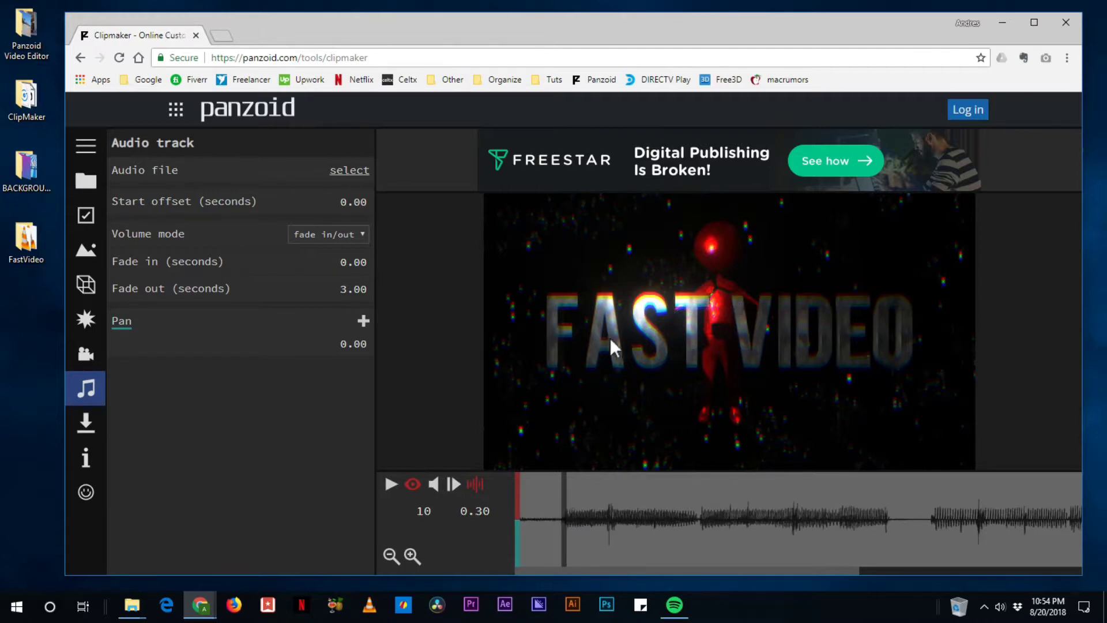
# Step: Add a Position keyframe to the "fast video" text object at frame 10
pyautogui.click(85, 282)
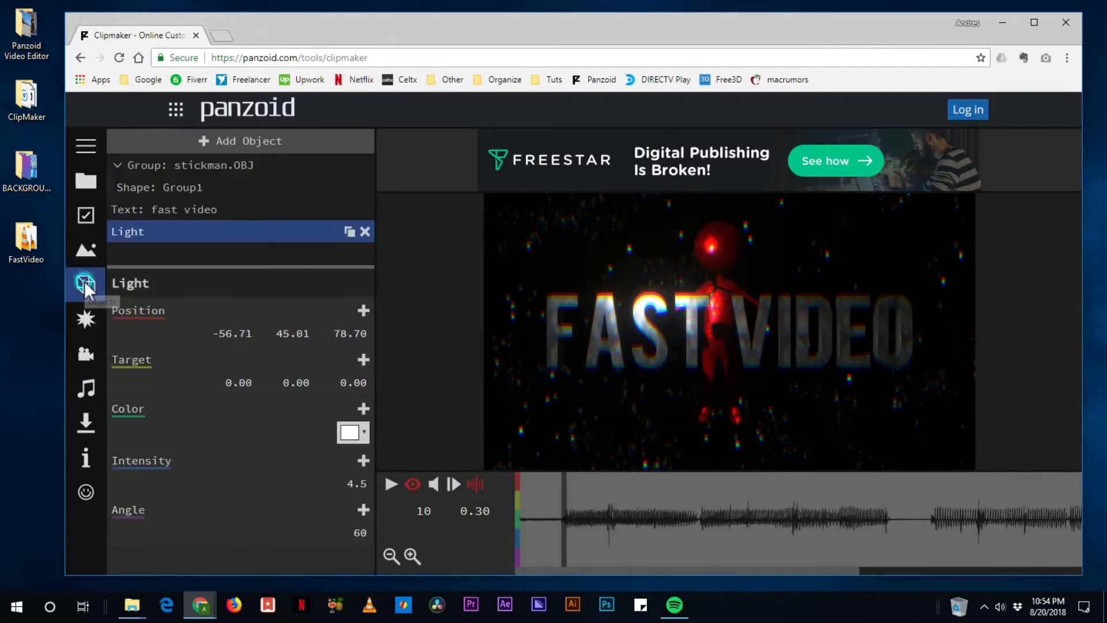
pyautogui.click(186, 210)
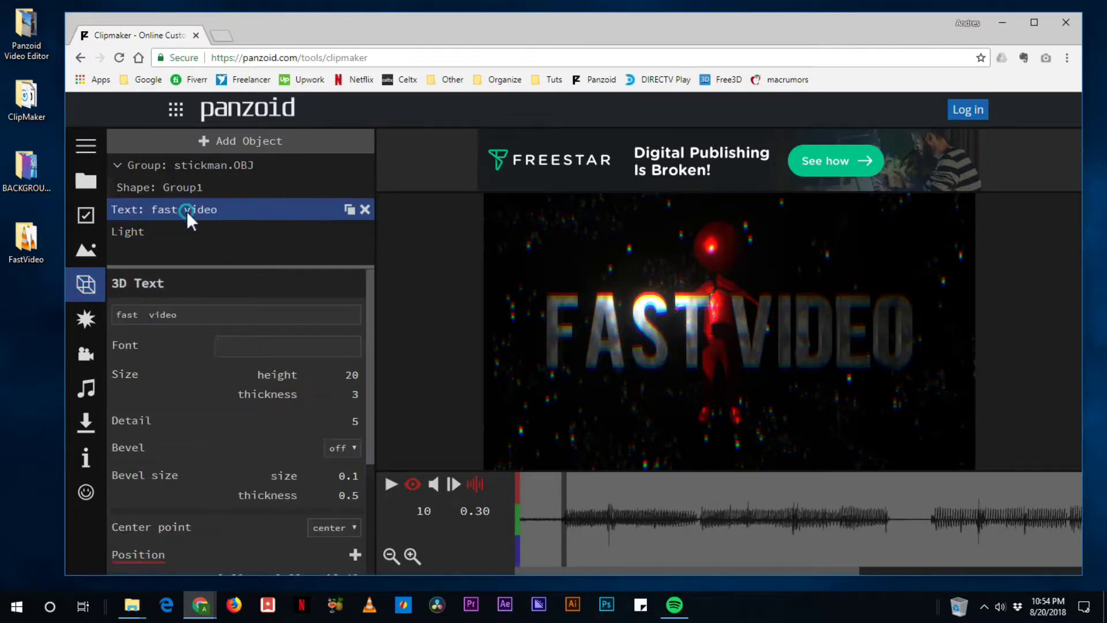
pyautogui.moveTo(371, 416); pyautogui.dragTo(369, 559)
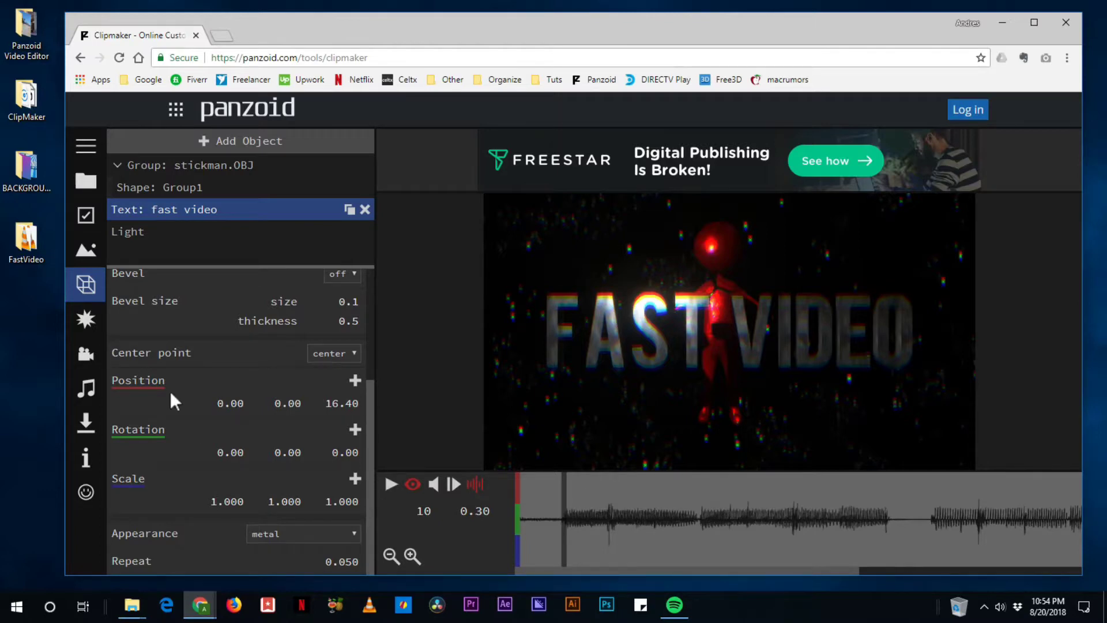
pyautogui.click(356, 383)
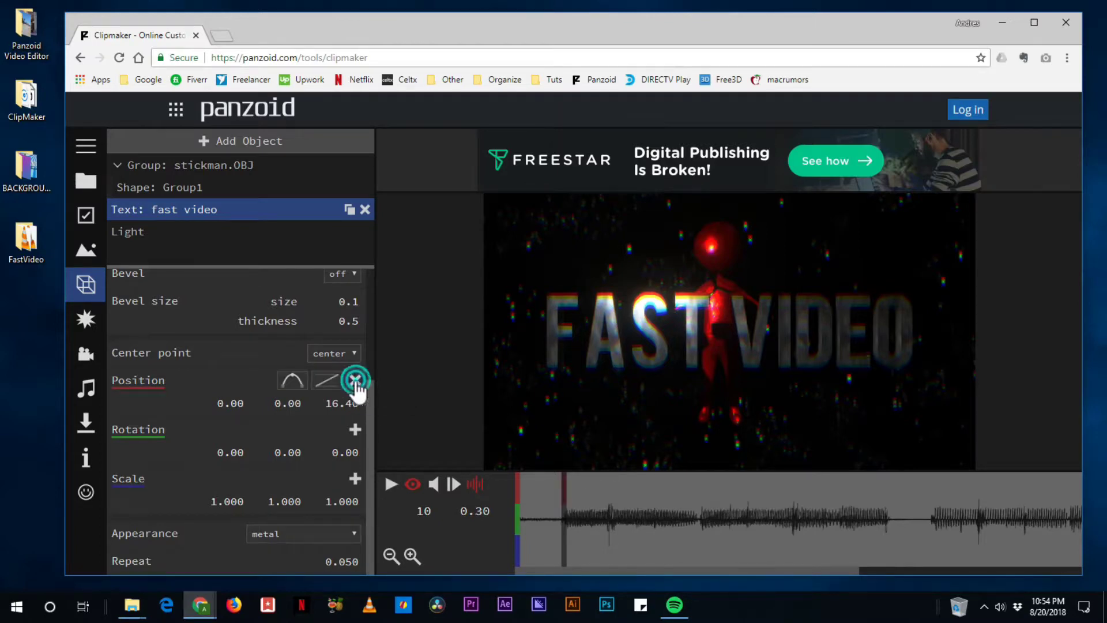
# Step: At frame 1, increase the text's Z position beyond 106.30 so it starts behind the camera, and play the animation
pyautogui.click(517, 490)
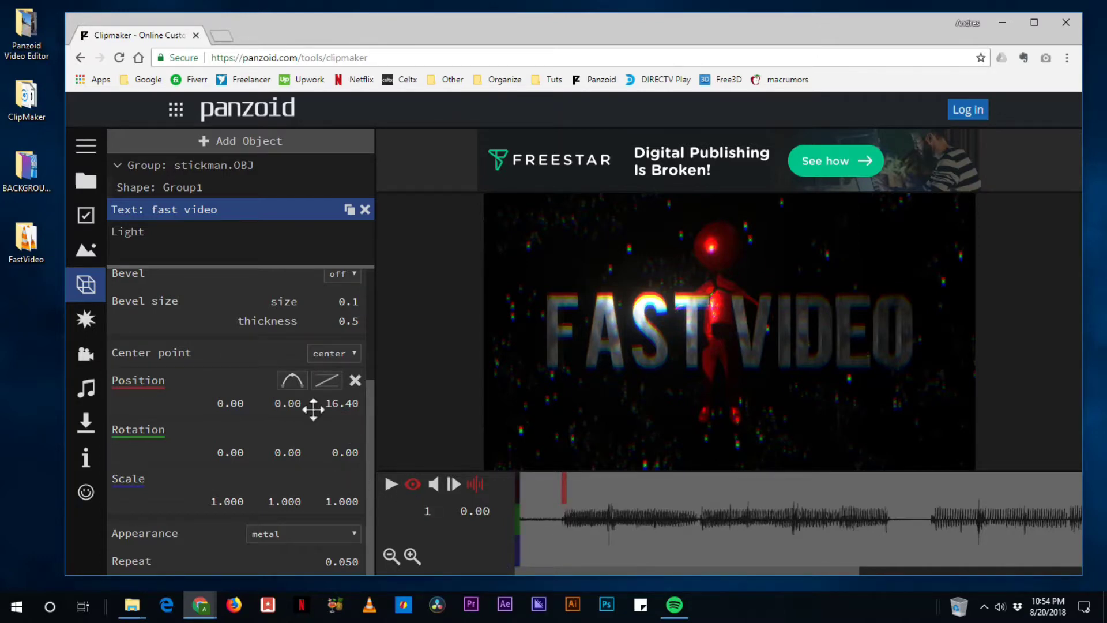
pyautogui.moveTo(346, 403); pyautogui.dragTo(952, 395)
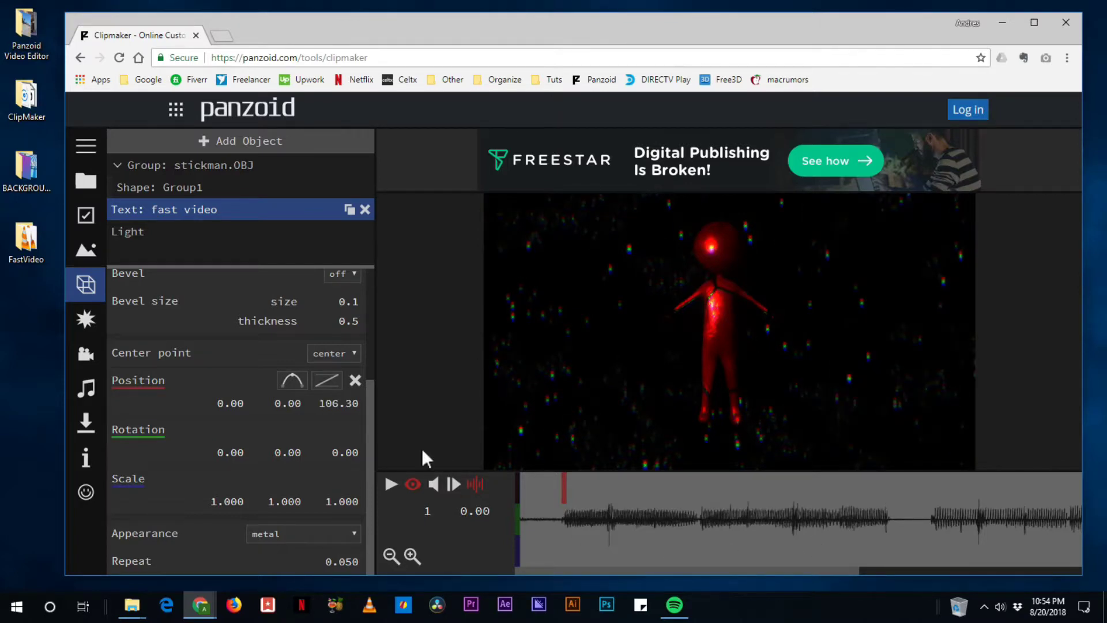
pyautogui.moveTo(338, 403); pyautogui.dragTo(382, 407)
pyautogui.press('space')
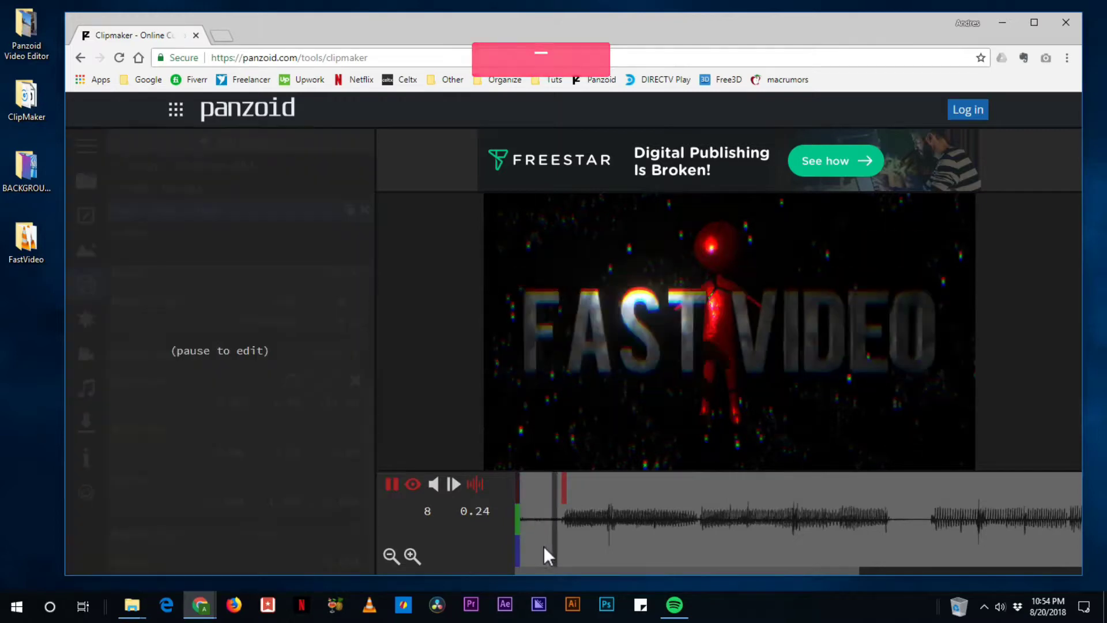
# Step: Move the text's later Position keyframe to frame 13, and replay the opening several times to check its timing
pyautogui.press('space')
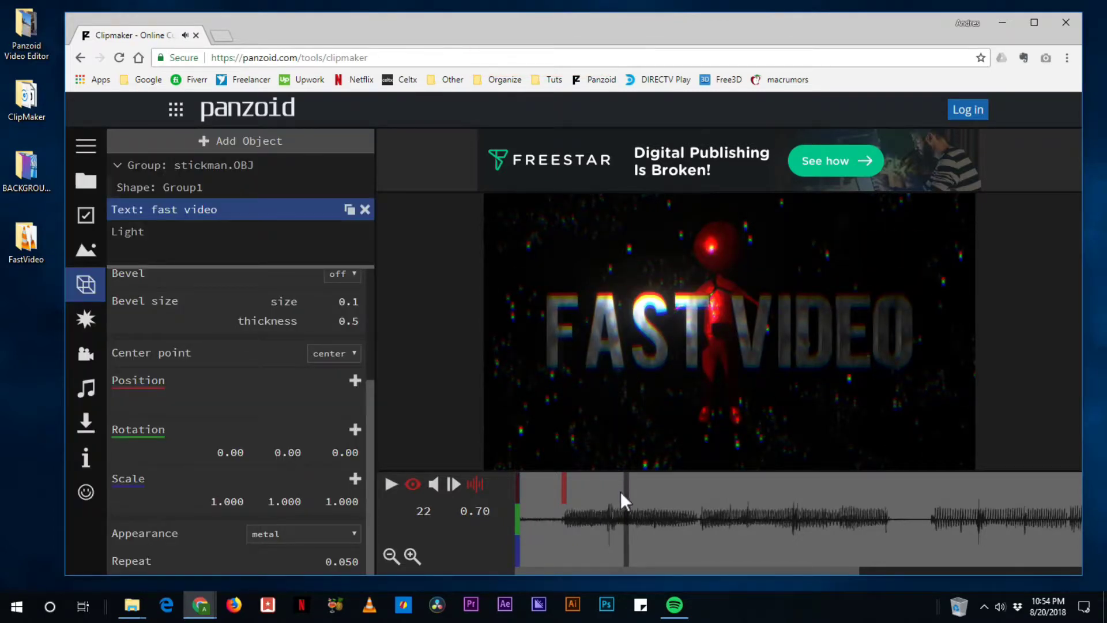
pyautogui.moveTo(536, 498); pyautogui.dragTo(518, 501)
pyautogui.press('space')
pyautogui.press('space')
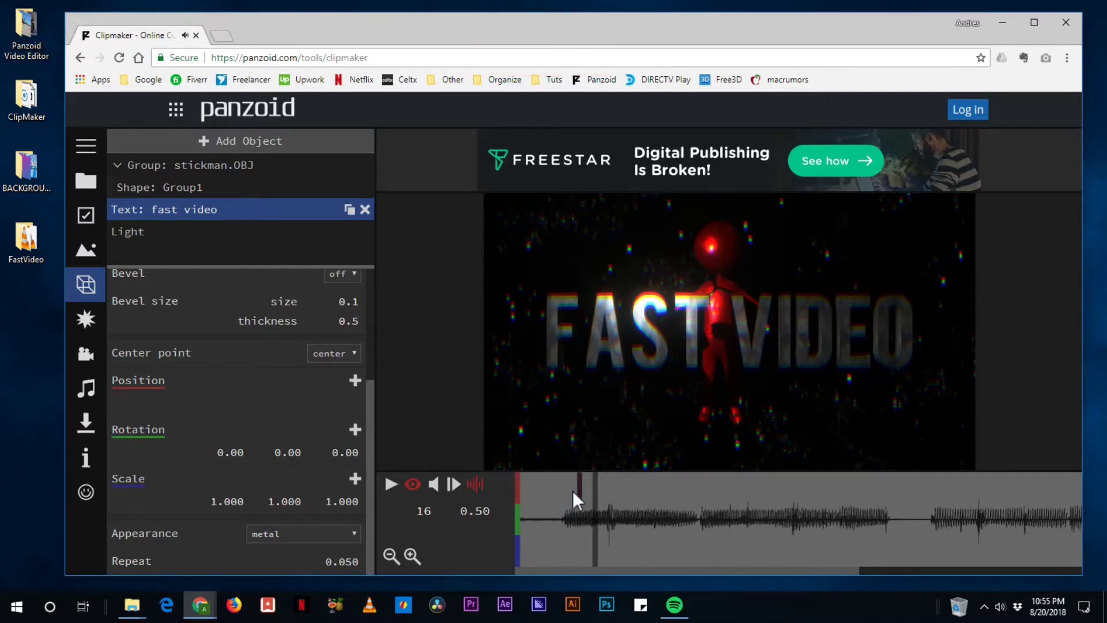
pyautogui.moveTo(573, 502); pyautogui.dragTo(482, 507)
pyautogui.press('space')
pyautogui.press('space')
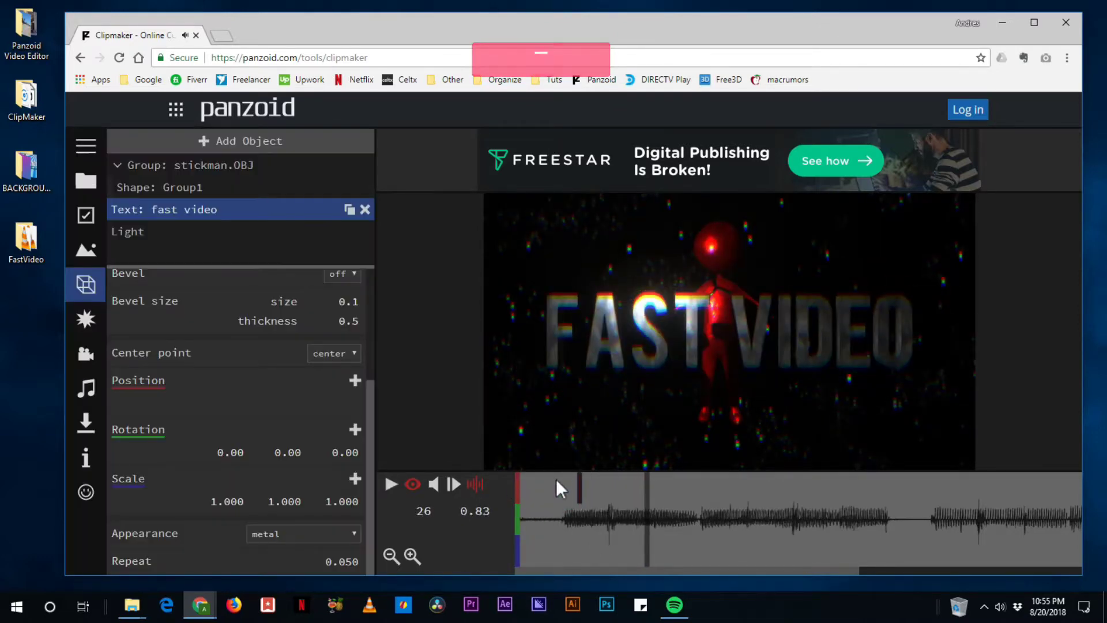
pyautogui.click(556, 478)
pyautogui.press('space')
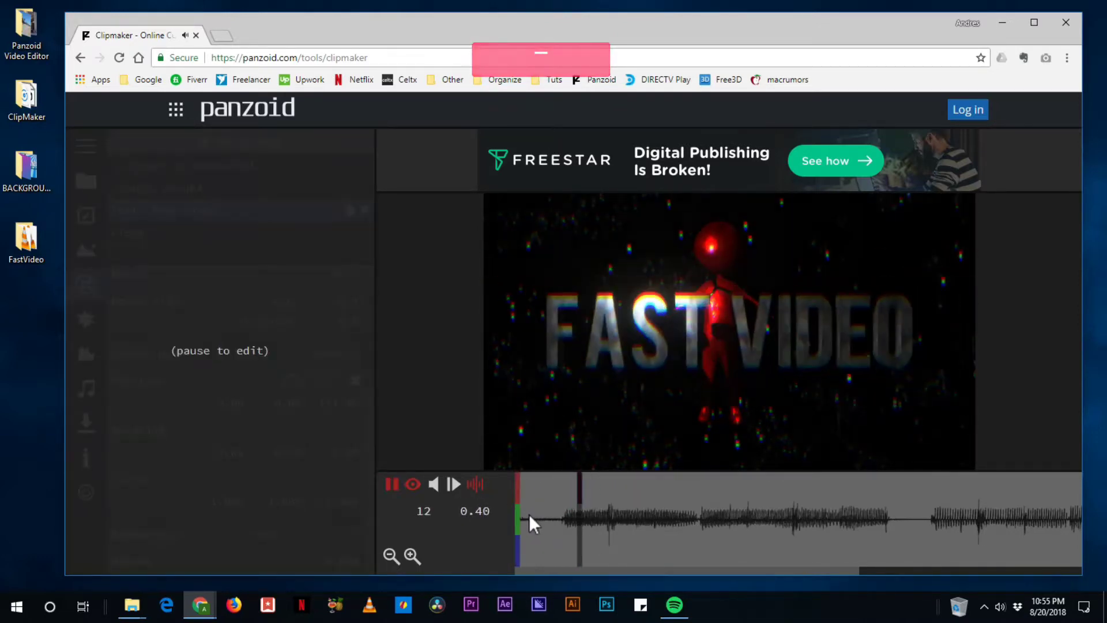
pyautogui.press('space')
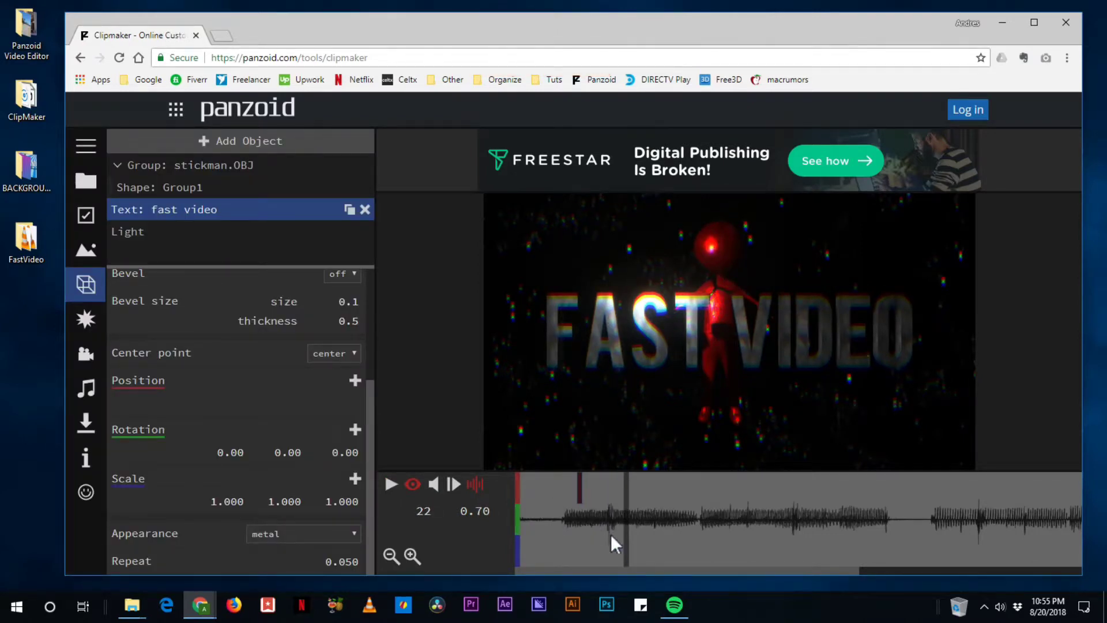
# Step: Add a Position keyframe to the stickman's Group1 shape at frame 13, aligned with the text's keyframe
pyautogui.click(582, 510)
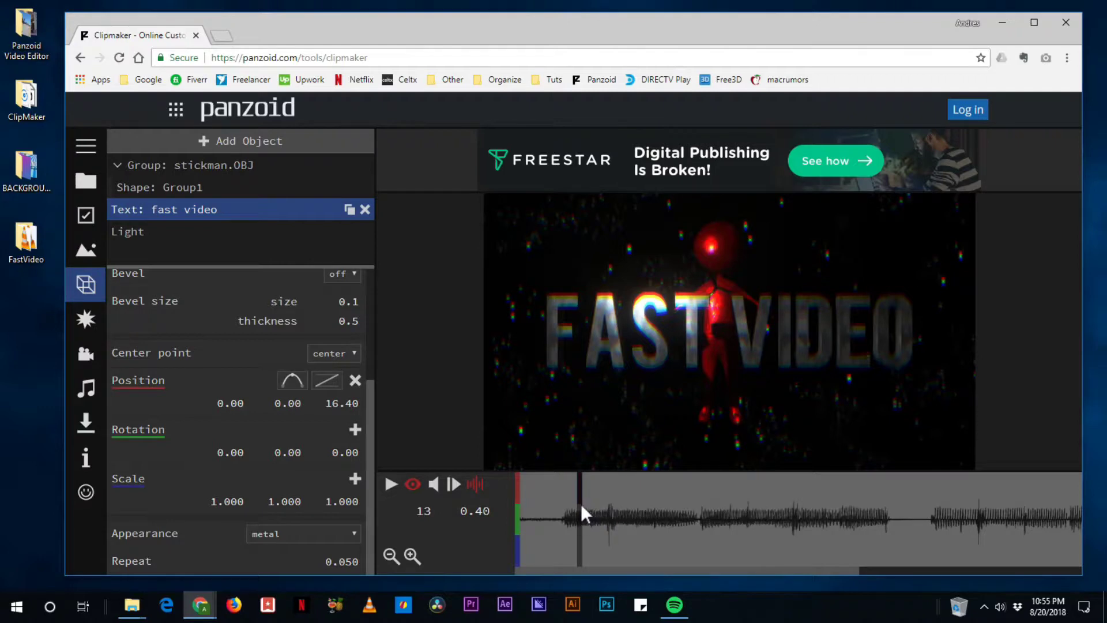
pyautogui.click(179, 186)
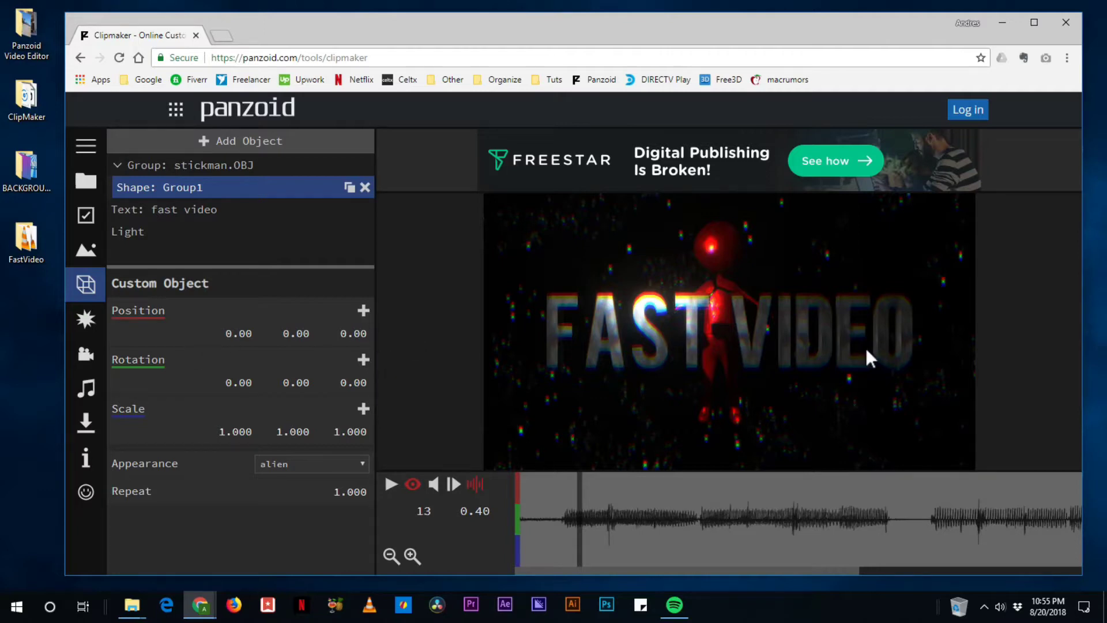
pyautogui.click(362, 311)
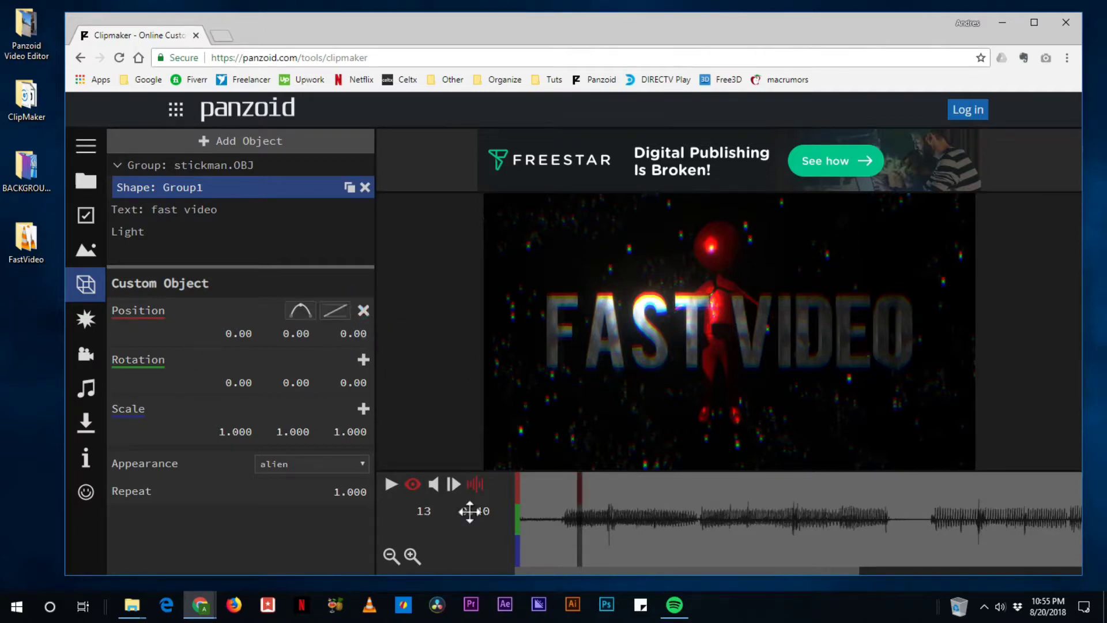
# Step: At frame 1, lower the stickman's Z position below about -220 so it starts far away, play the animation and return to frame 13
pyautogui.click(515, 503)
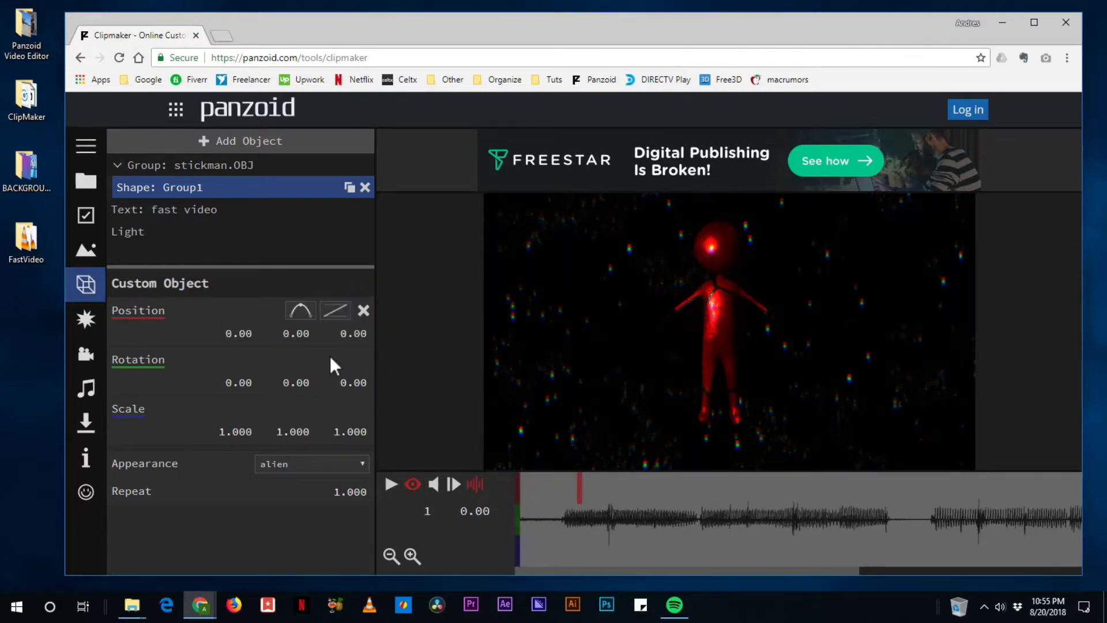
pyautogui.moveTo(349, 339)
pyautogui.mouseDown()
pyautogui.moveTo(398, 341)
pyautogui.moveTo(163, 349)
pyautogui.moveTo(340, 329)
pyautogui.moveTo(338, 346)
pyautogui.mouseUp()
pyautogui.press('shift')
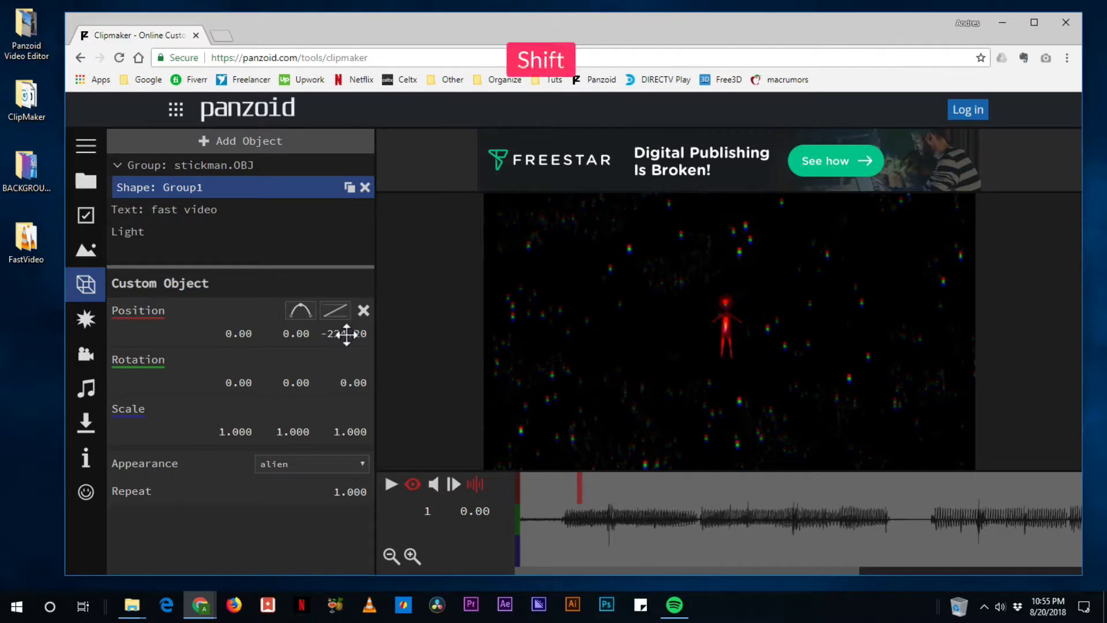
pyautogui.moveTo(348, 340); pyautogui.dragTo(322, 438)
pyautogui.press('space')
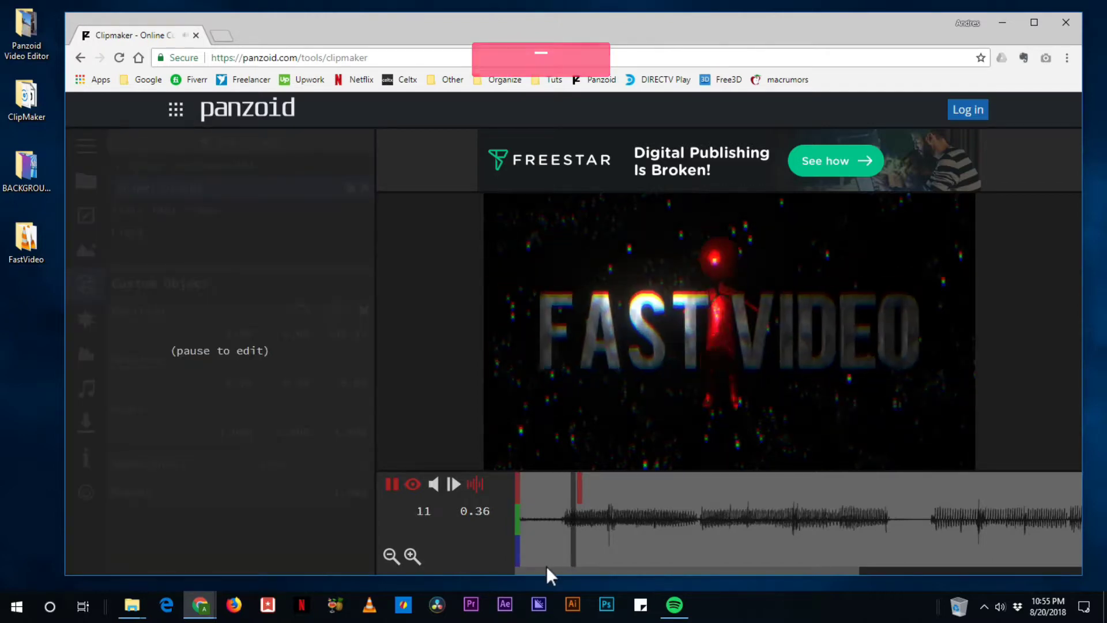
pyautogui.moveTo(589, 551); pyautogui.dragTo(579, 560)
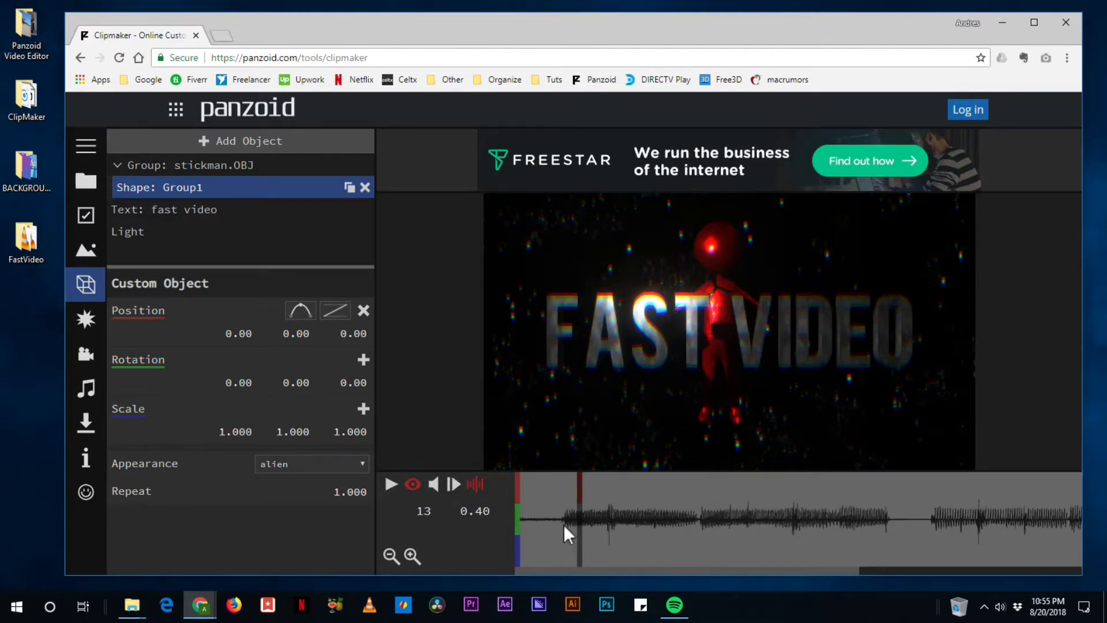
# Step: Animate the Shutter effect's Cover from 0.636 at frame 1 to 0.000 at a keyframe on frame 6
pyautogui.click(87, 318)
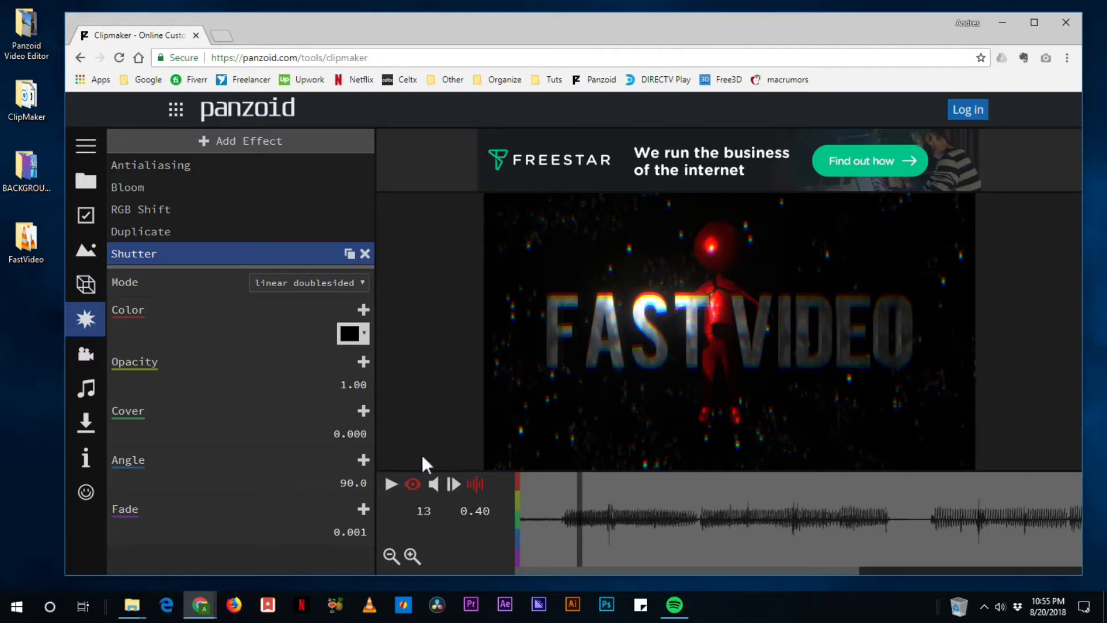
pyautogui.moveTo(552, 486); pyautogui.dragTo(545, 489)
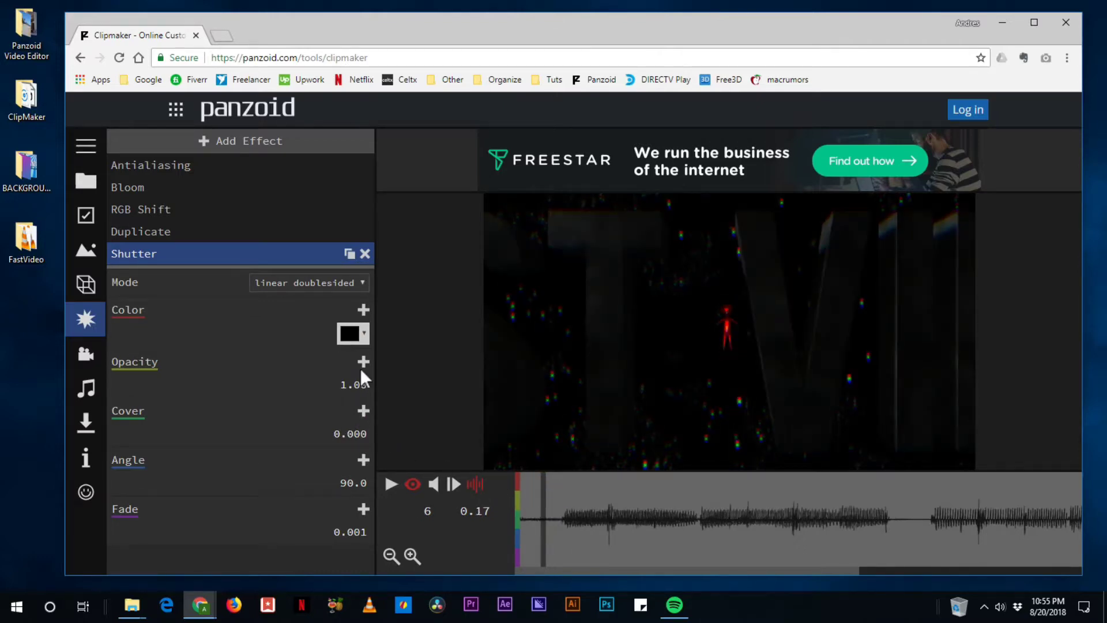
pyautogui.click(364, 411)
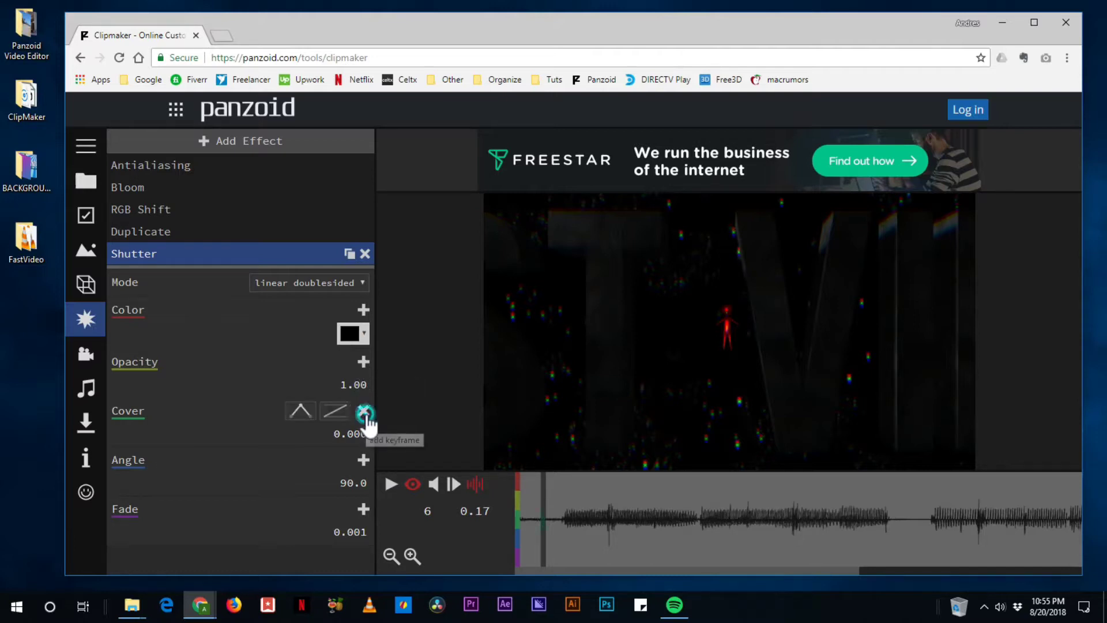
pyautogui.click(508, 498)
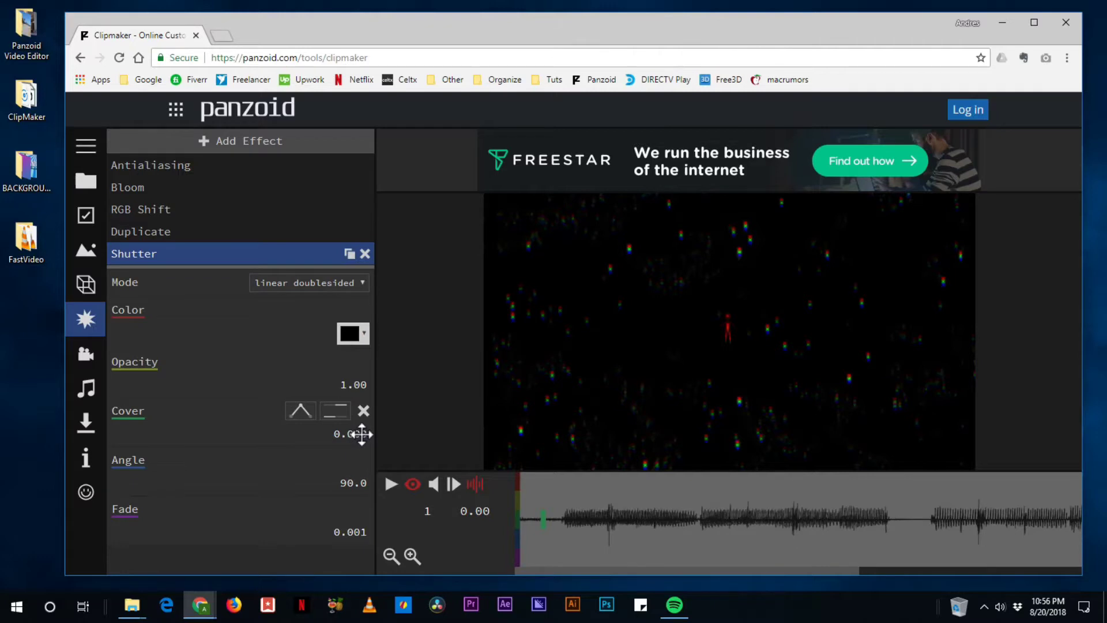
pyautogui.moveTo(357, 437); pyautogui.dragTo(742, 539)
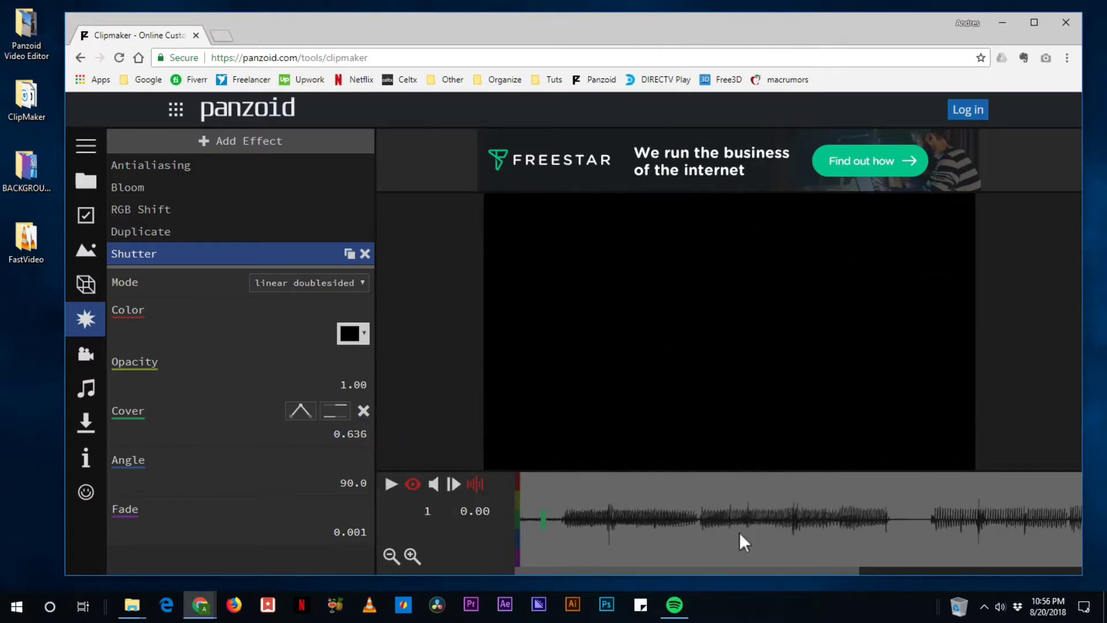
# Step: Replay the opening repeatedly to check the shutter reveal, and play onward from frame 11 up to the second beat
pyautogui.press('space')
pyautogui.press('space')
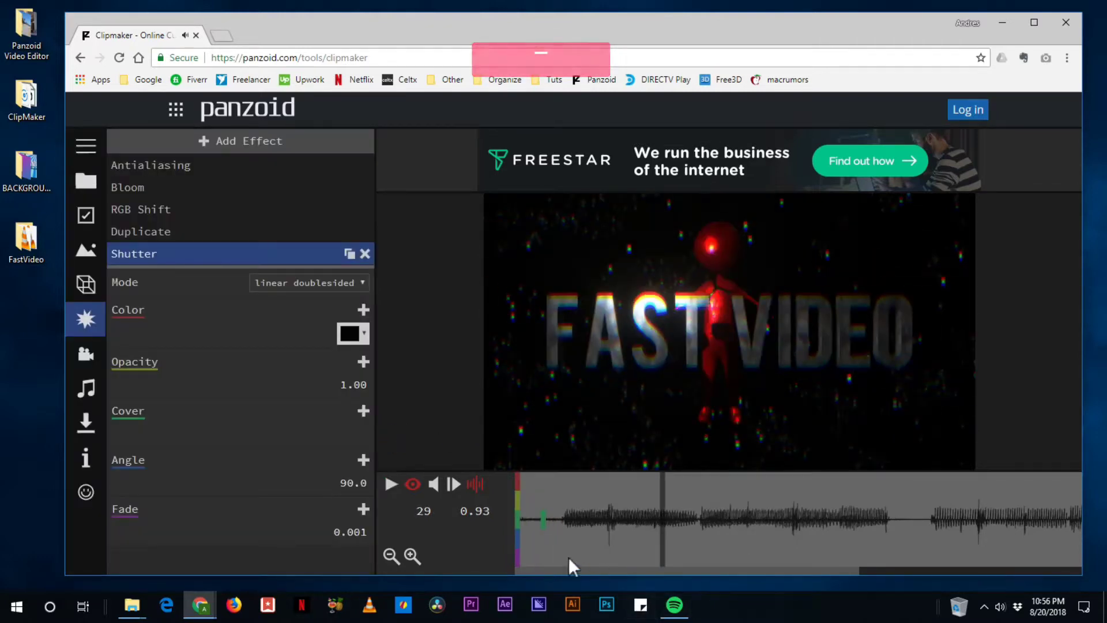
pyautogui.moveTo(569, 558); pyautogui.dragTo(490, 560)
pyautogui.press('space')
pyautogui.press('space')
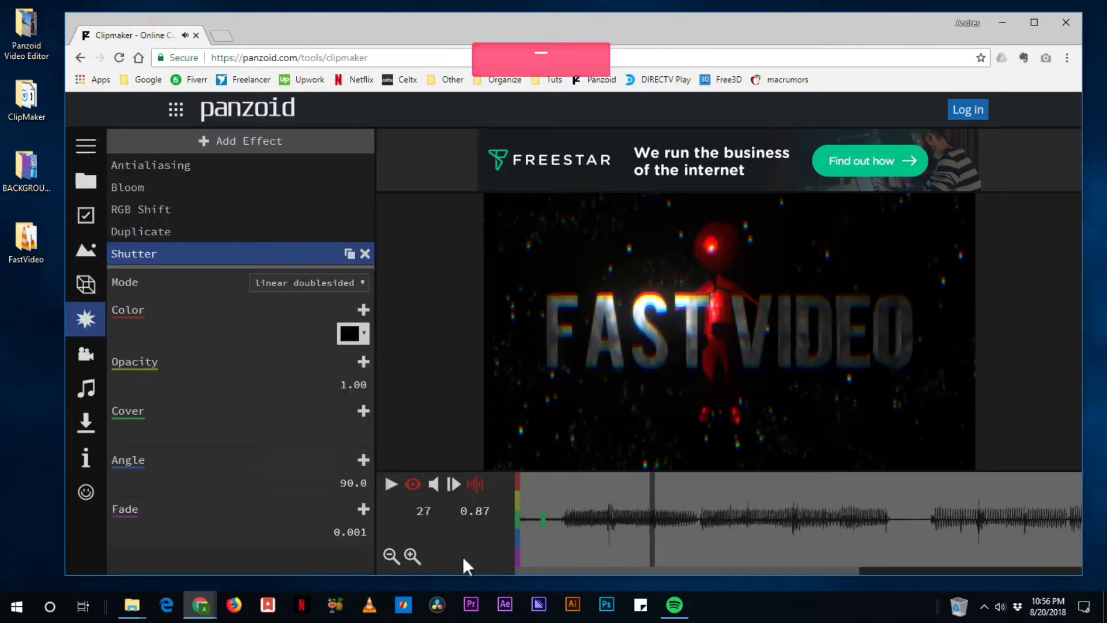
pyautogui.moveTo(579, 553); pyautogui.dragTo(494, 552)
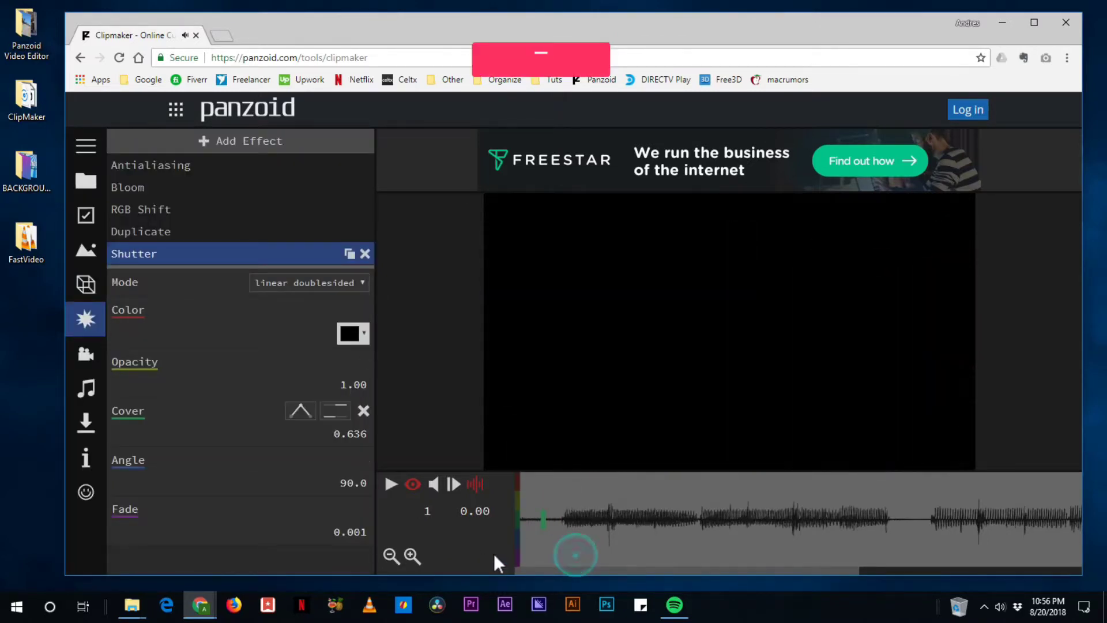
pyautogui.press('space')
pyautogui.press('space')
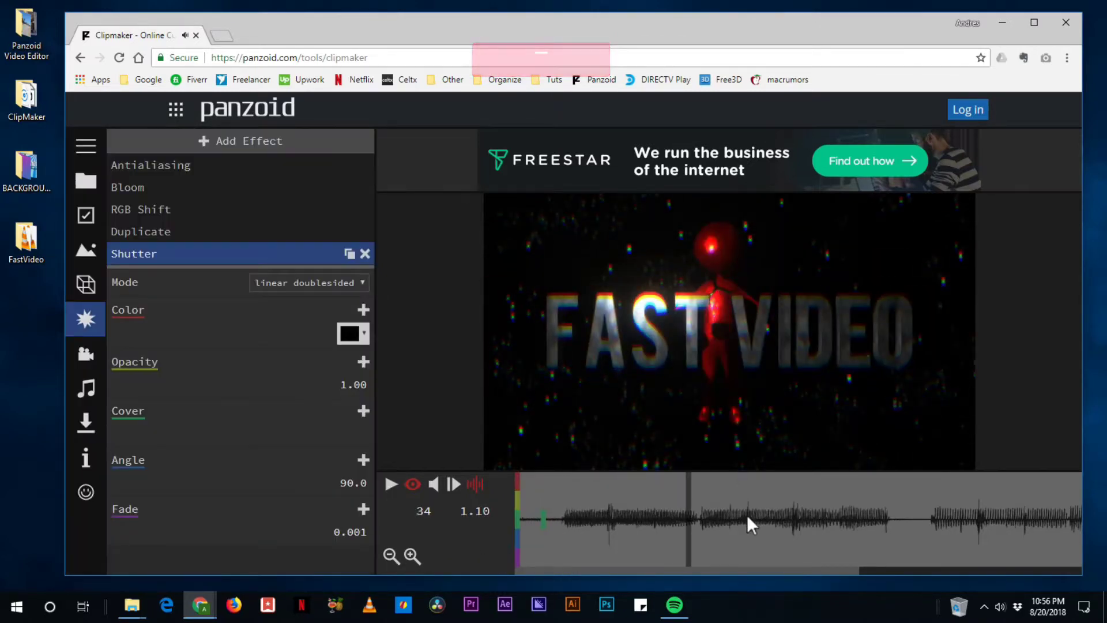
pyautogui.moveTo(642, 544); pyautogui.dragTo(566, 573)
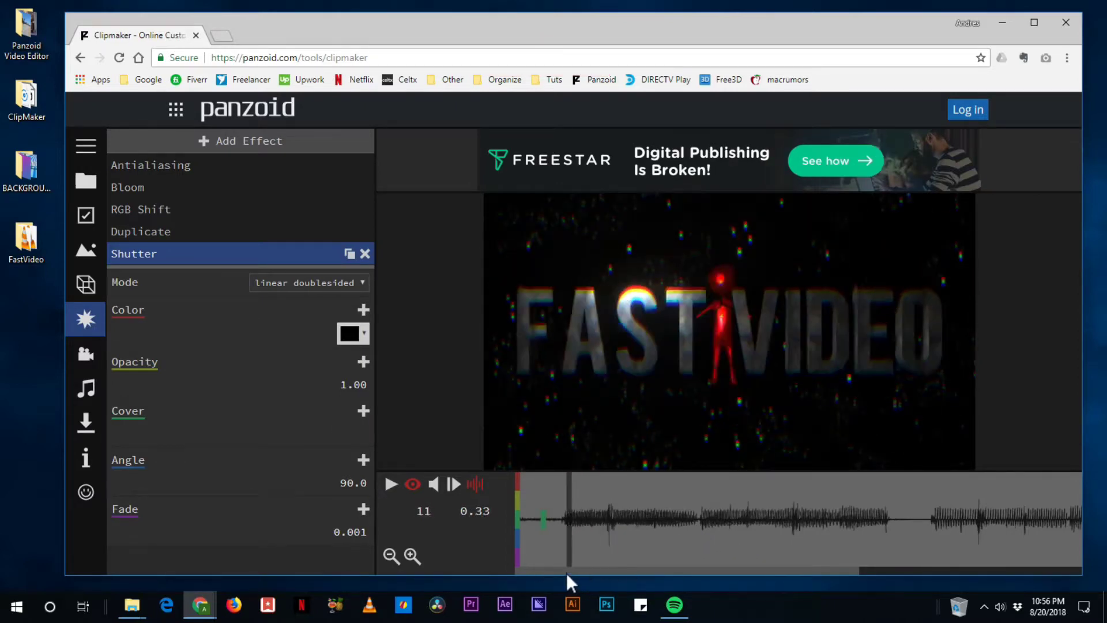
pyautogui.press('space')
pyautogui.press('space')
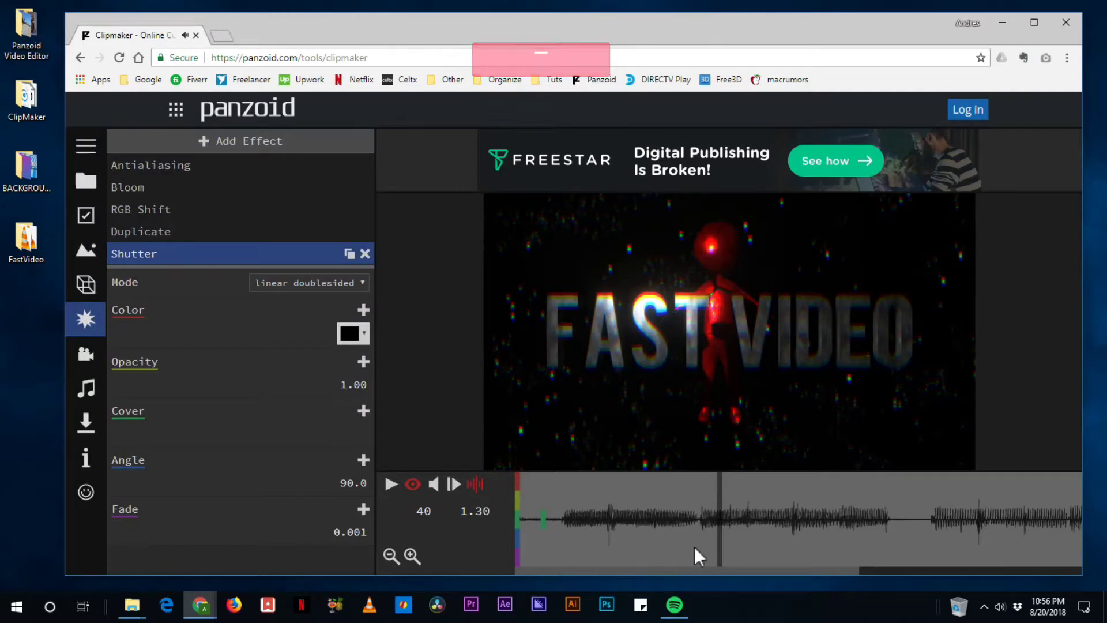
# Step: Set the camera's Shake to 0.050 and its Shake speed to 1.15
pyautogui.click(86, 354)
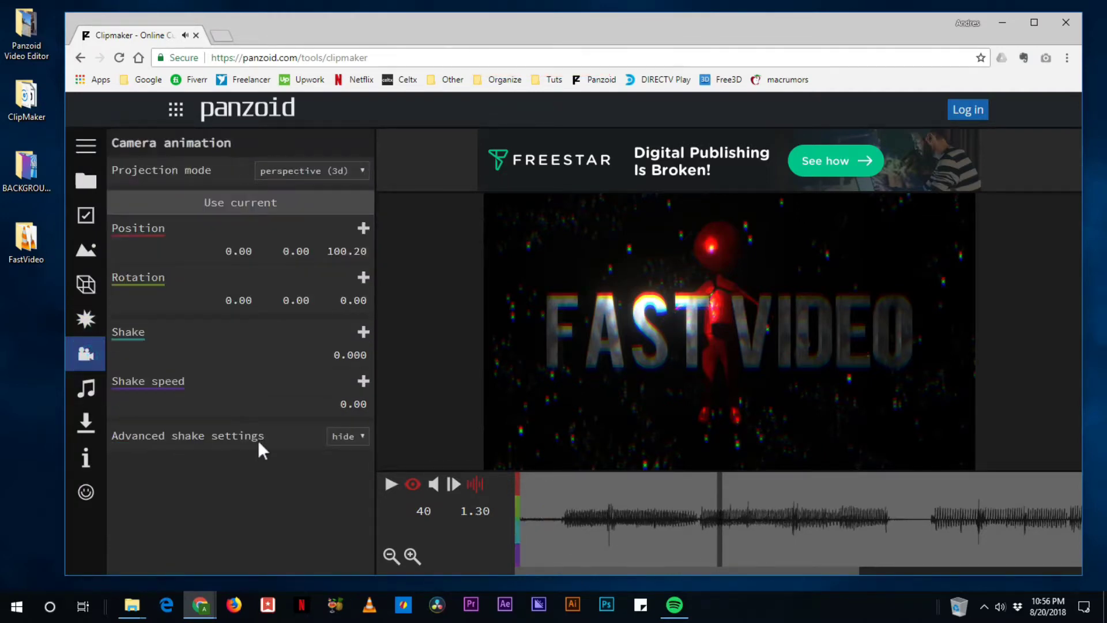
pyautogui.click(359, 405)
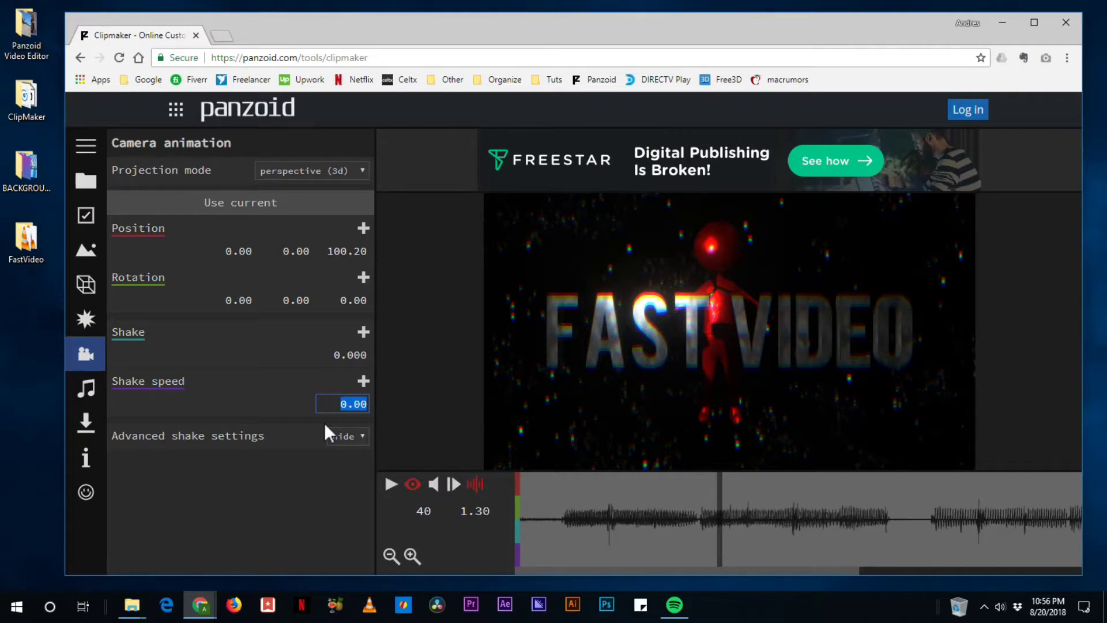
pyautogui.write('5')
pyautogui.press('Return')
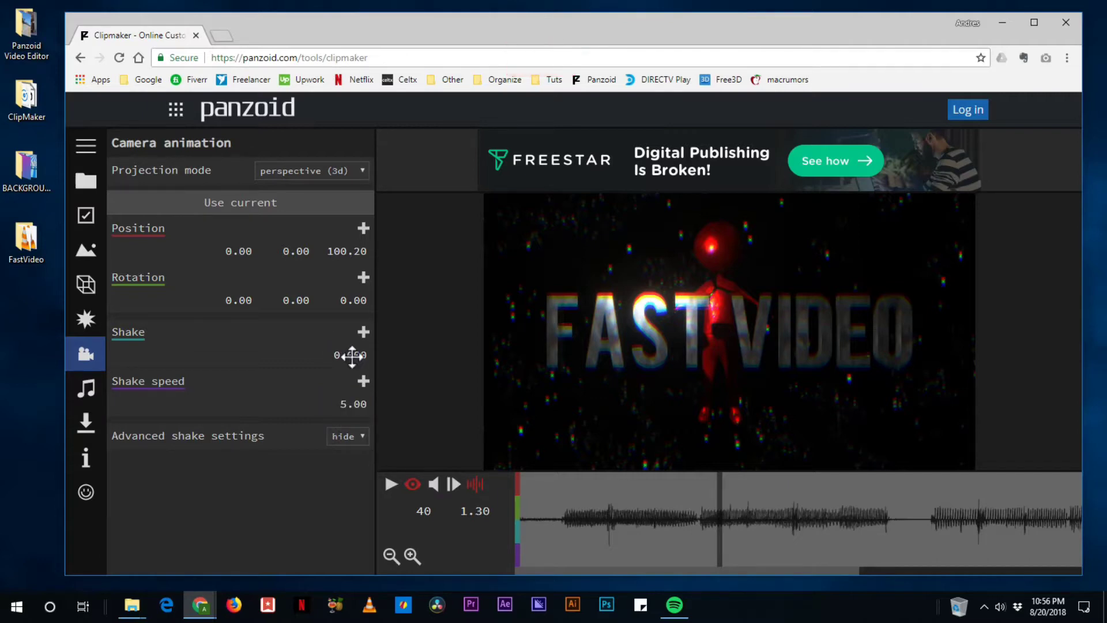
pyautogui.moveTo(351, 356); pyautogui.dragTo(735, 399)
pyautogui.moveTo(357, 406); pyautogui.dragTo(307, 409)
# Step: Preview the camera shake during playback, replaying the clip from frame 37
pyautogui.press('space')
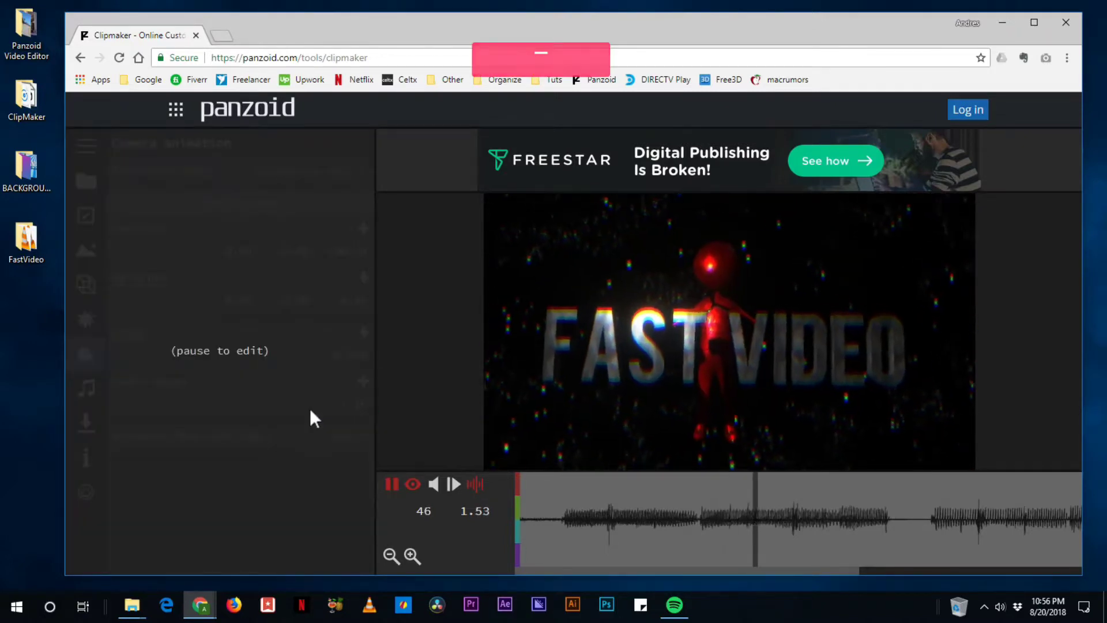
pyautogui.press('space')
pyautogui.click(701, 486)
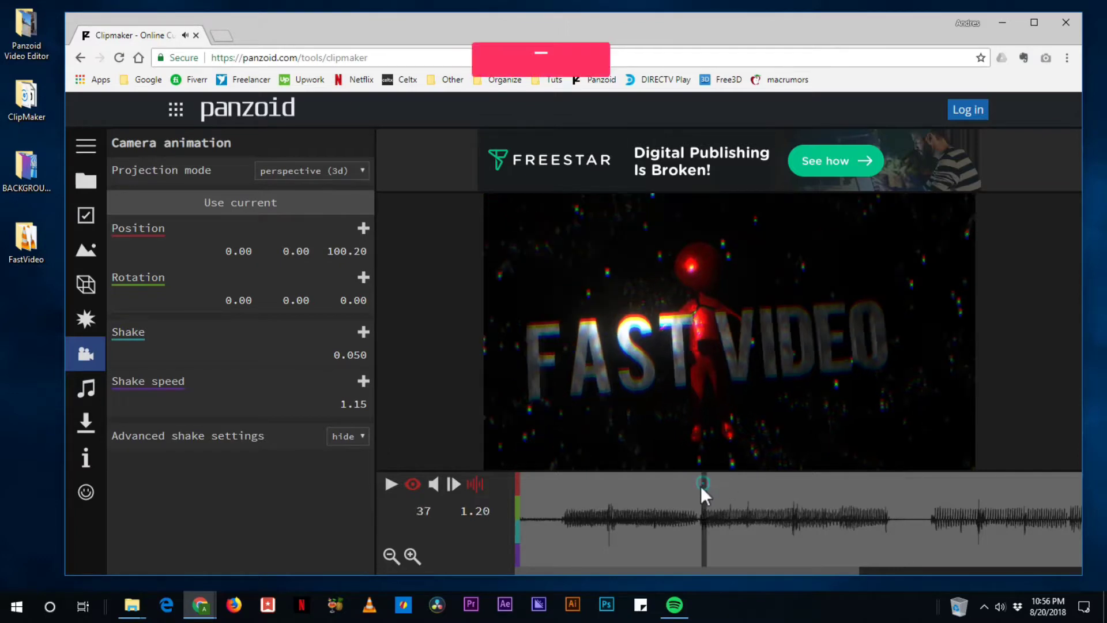
pyautogui.press('space')
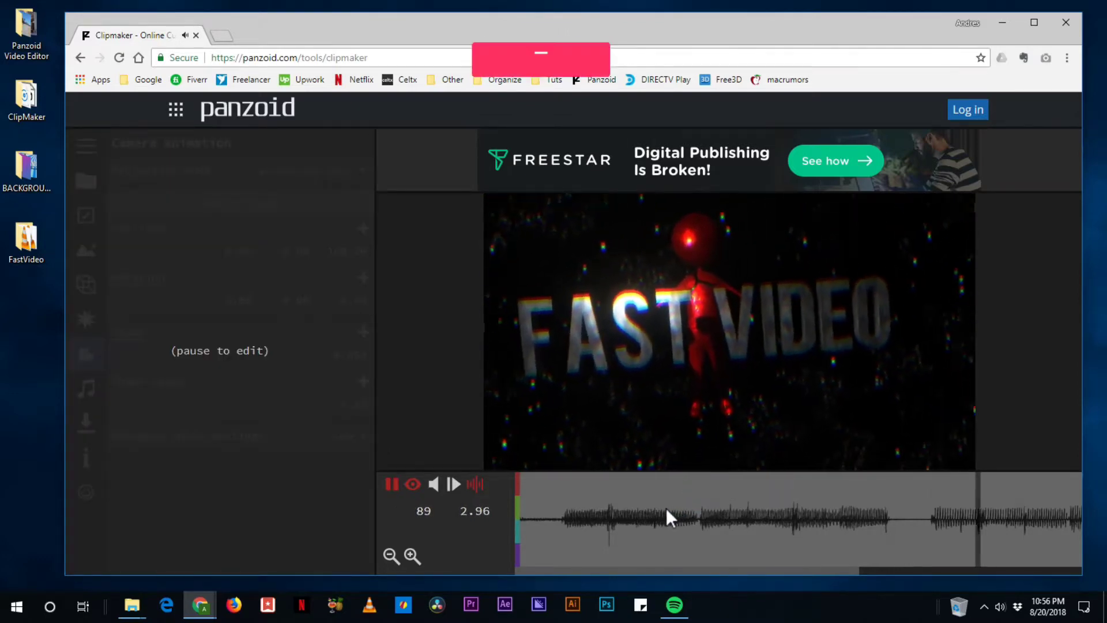
pyautogui.press('space')
# Step: Replay the section around the waveform's first beat several times, and place the playhead at frame 10
pyautogui.click(541, 489)
pyautogui.press('space')
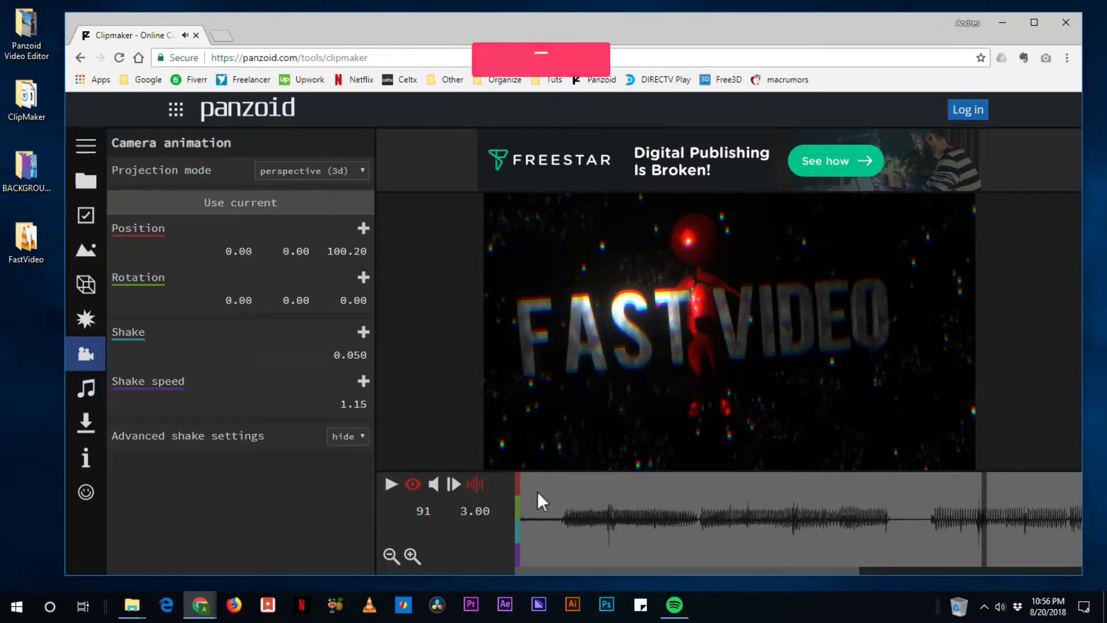
pyautogui.click(558, 482)
pyautogui.press('space')
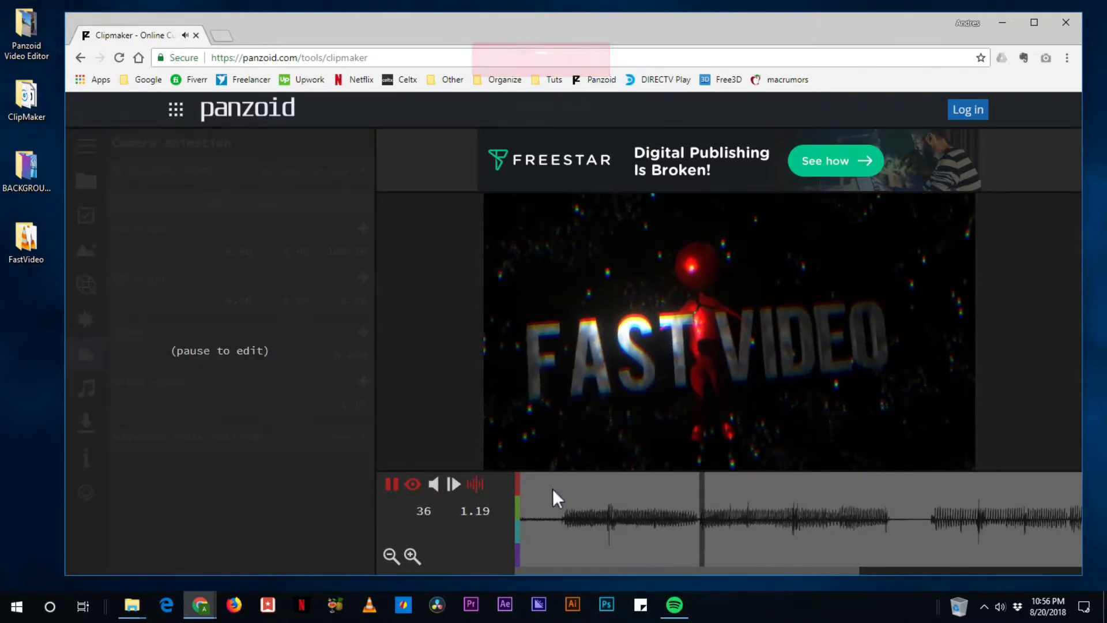
pyautogui.press('space')
pyautogui.click(567, 487)
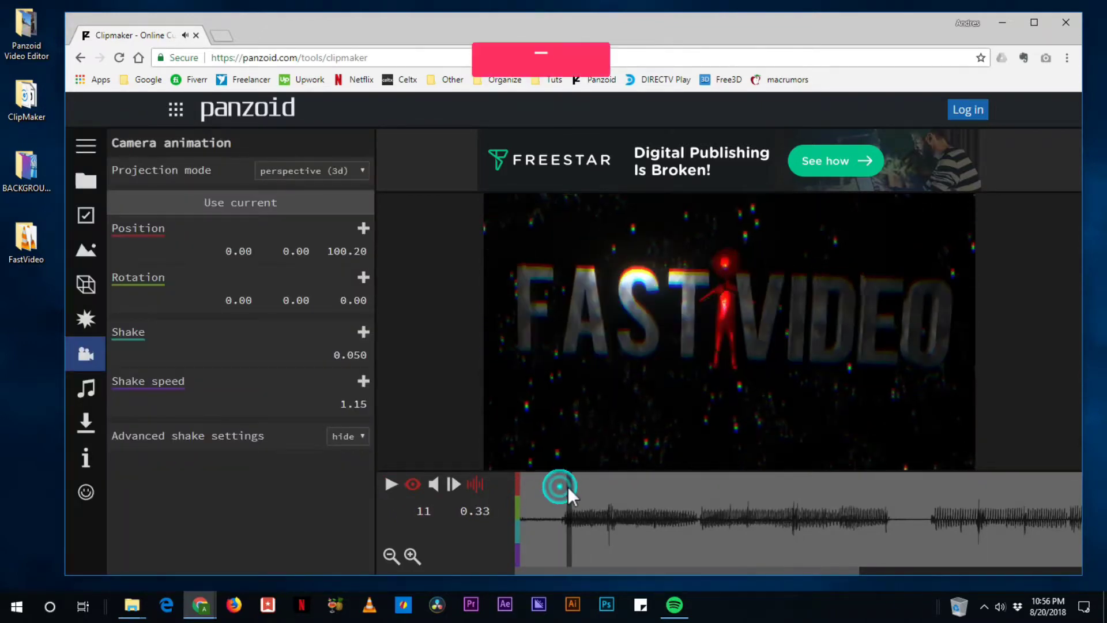
pyautogui.press('space')
pyautogui.press('space')
pyautogui.click(564, 490)
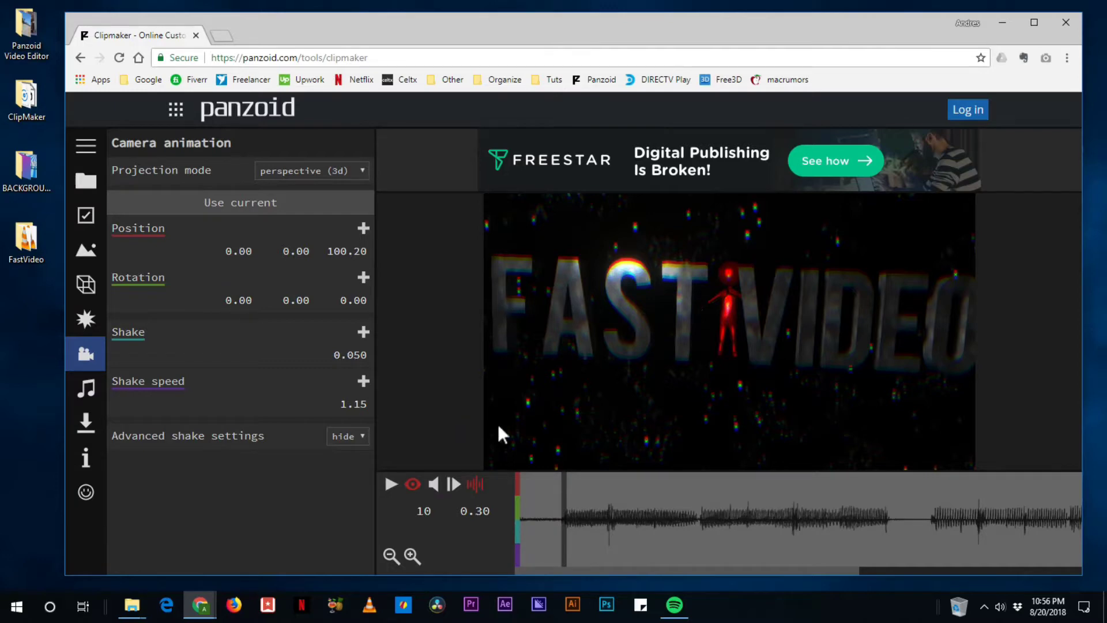
pyautogui.press('space')
pyautogui.press('space')
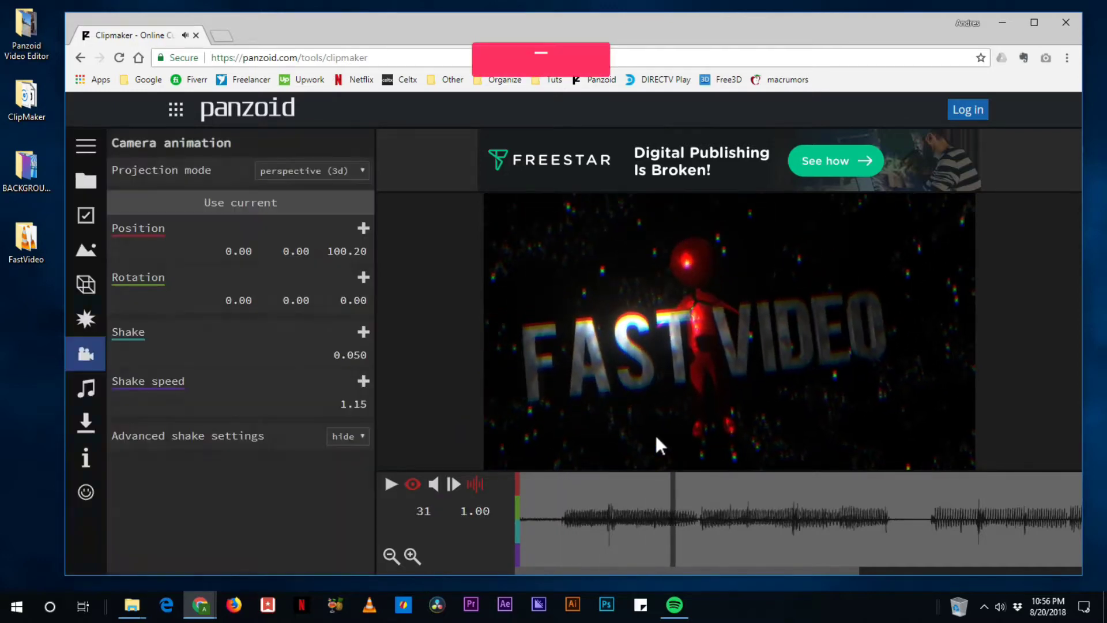
pyautogui.click(566, 478)
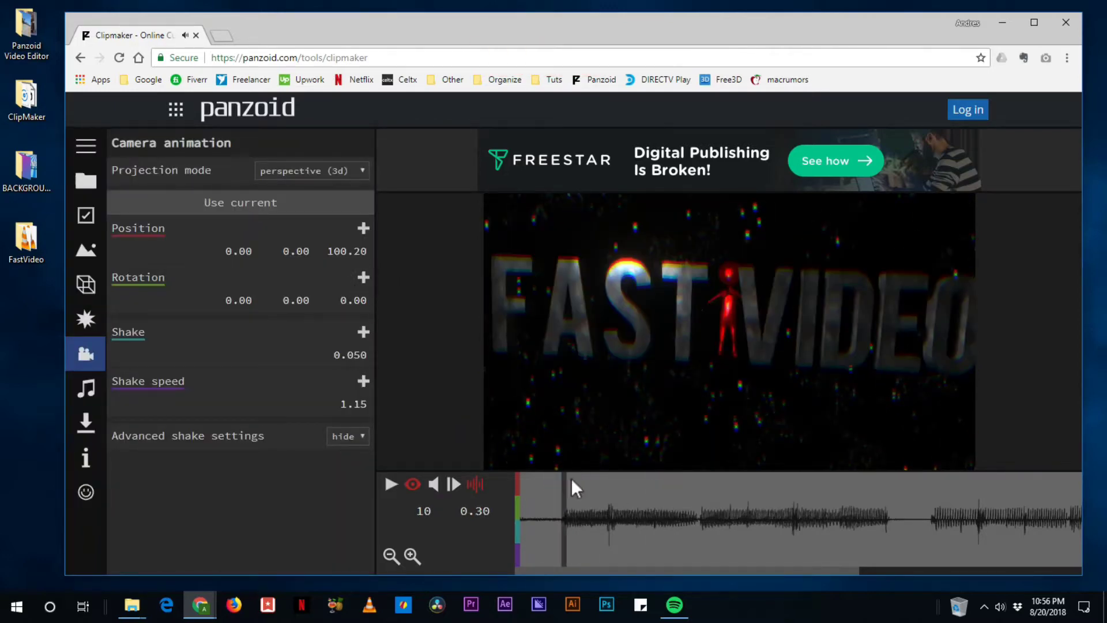
# Step: Keyframe the camera's current position at frame 14, and add a position keyframe at frame 36 with an increased Z value
pyautogui.click(585, 480)
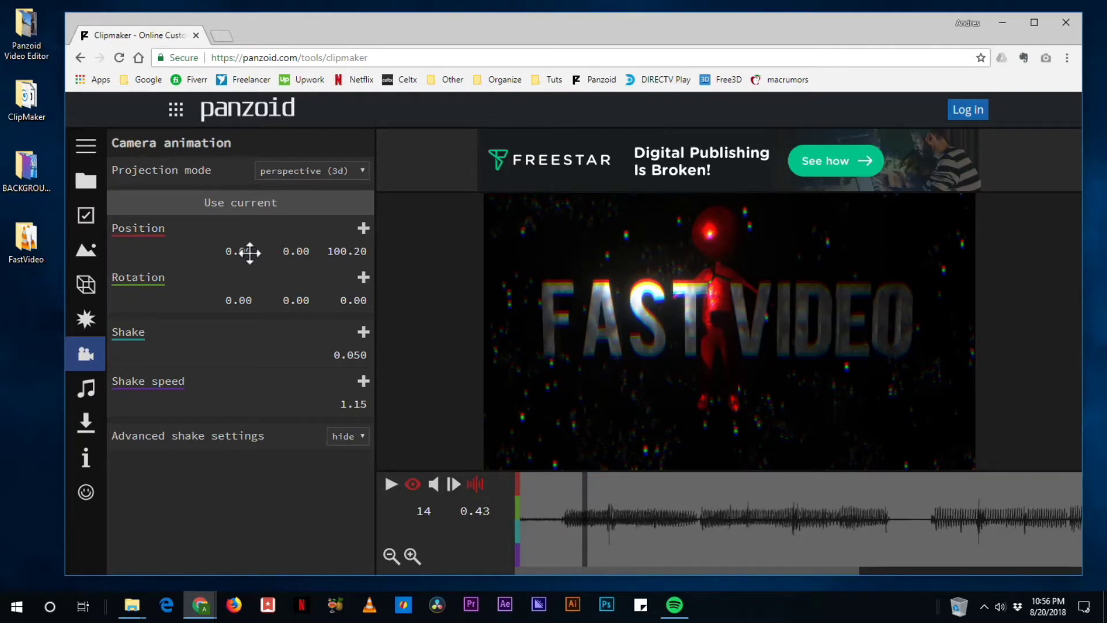
pyautogui.click(364, 228)
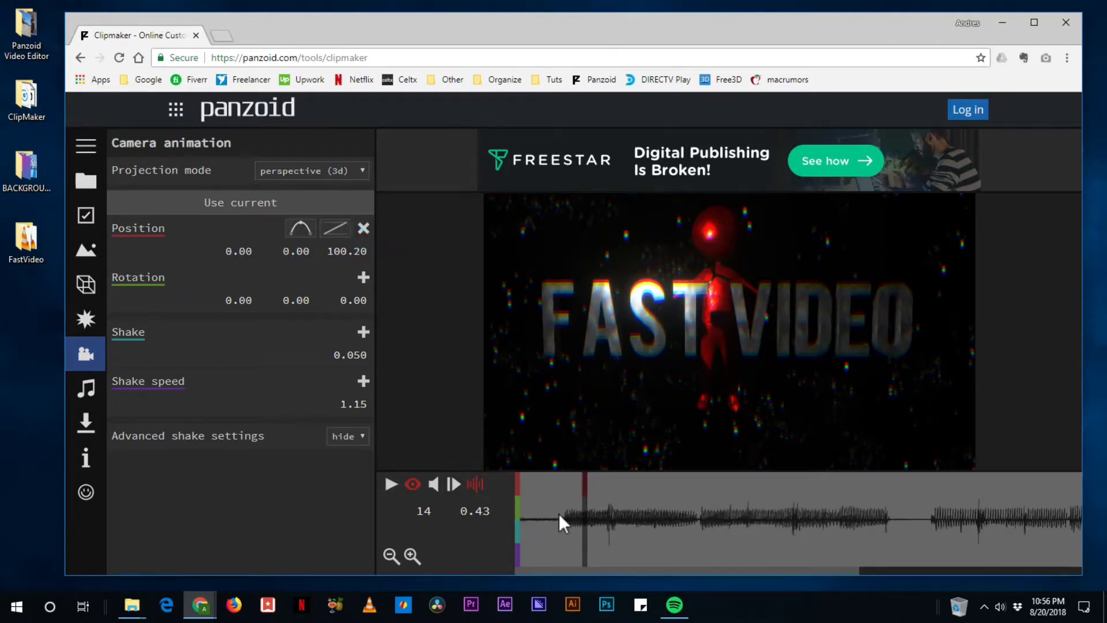
pyautogui.moveTo(680, 500)
pyautogui.mouseDown()
pyautogui.moveTo(674, 490)
pyautogui.moveTo(779, 503)
pyautogui.moveTo(700, 507)
pyautogui.mouseUp()
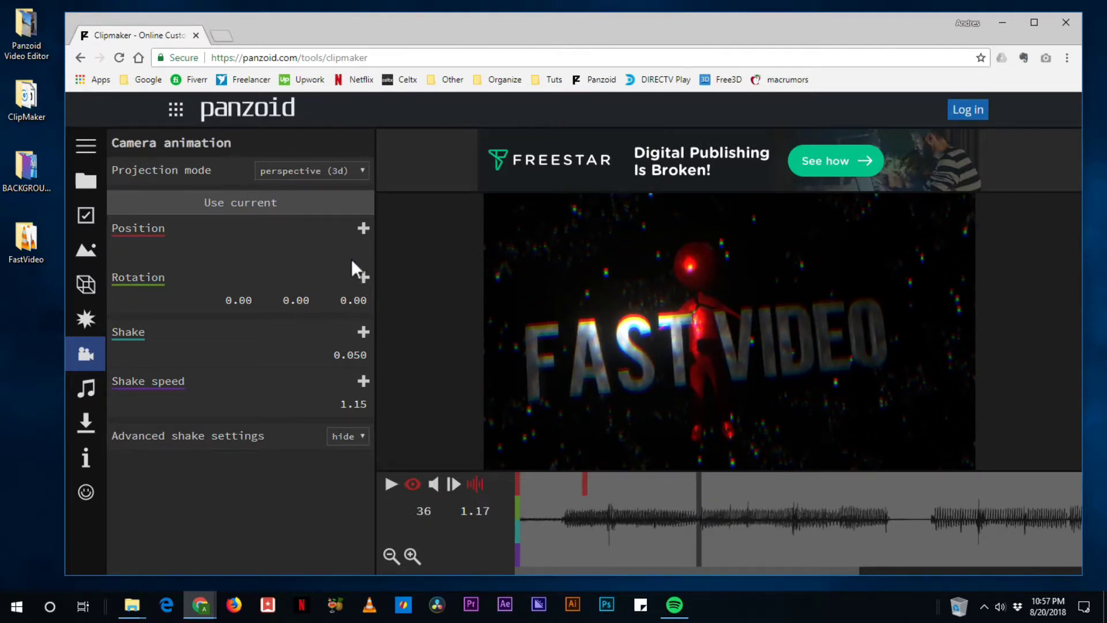
pyautogui.click(363, 229)
pyautogui.moveTo(349, 251); pyautogui.dragTo(662, 310)
pyautogui.moveTo(367, 248); pyautogui.dragTo(642, 306)
# Step: Preview the camera pull-back from frame 7, scrub through the waveform's beats, and place the playhead at frame 19
pyautogui.click(552, 495)
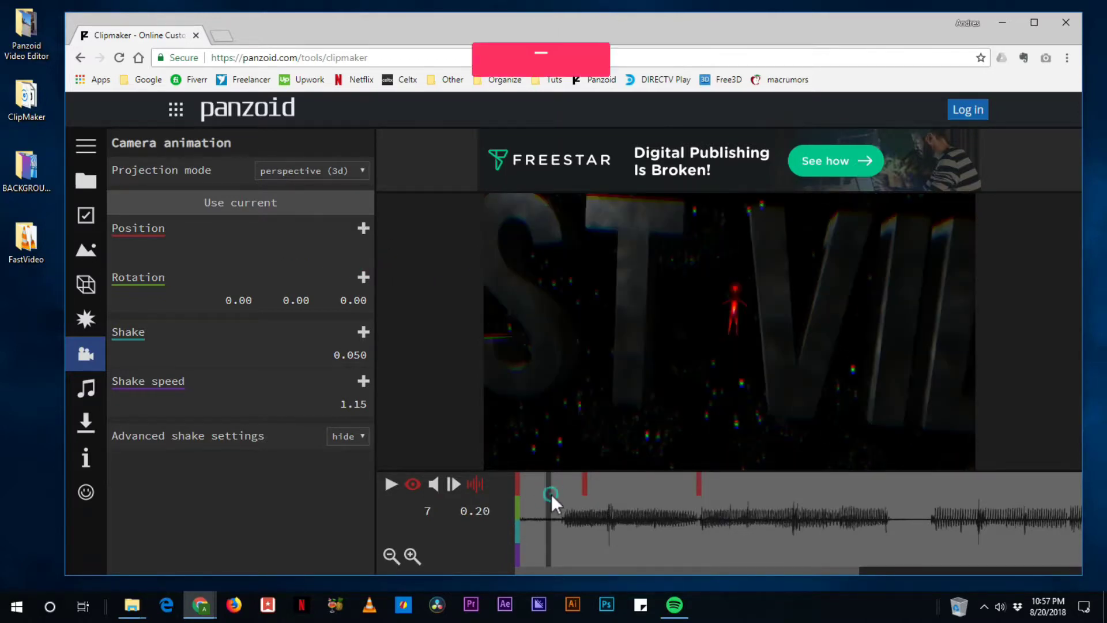
pyautogui.press('space')
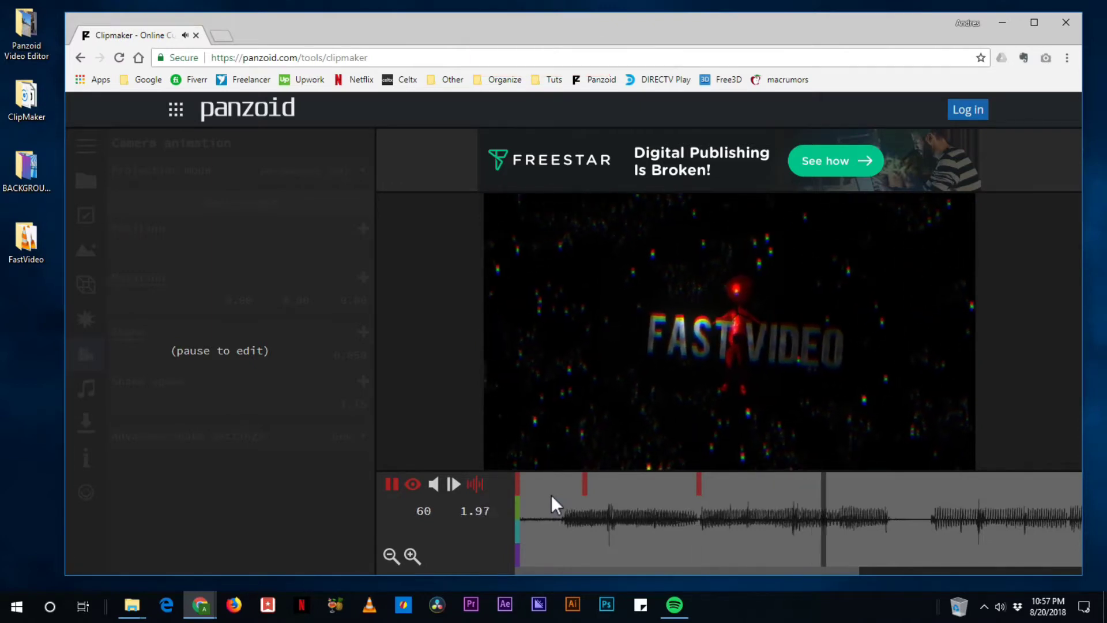
pyautogui.press('space')
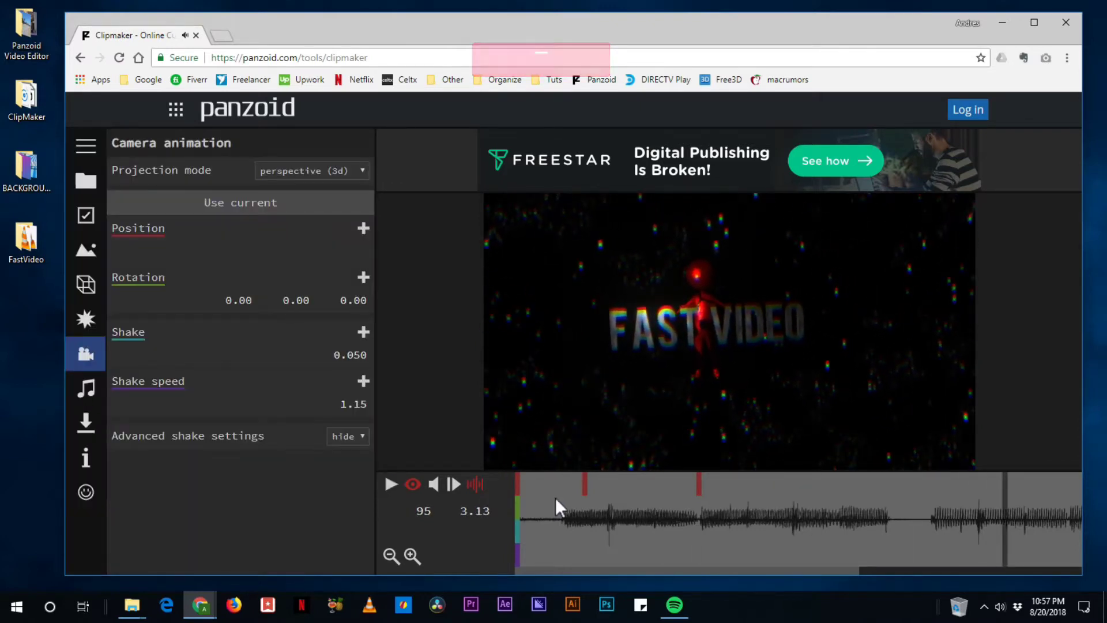
pyautogui.click(715, 489)
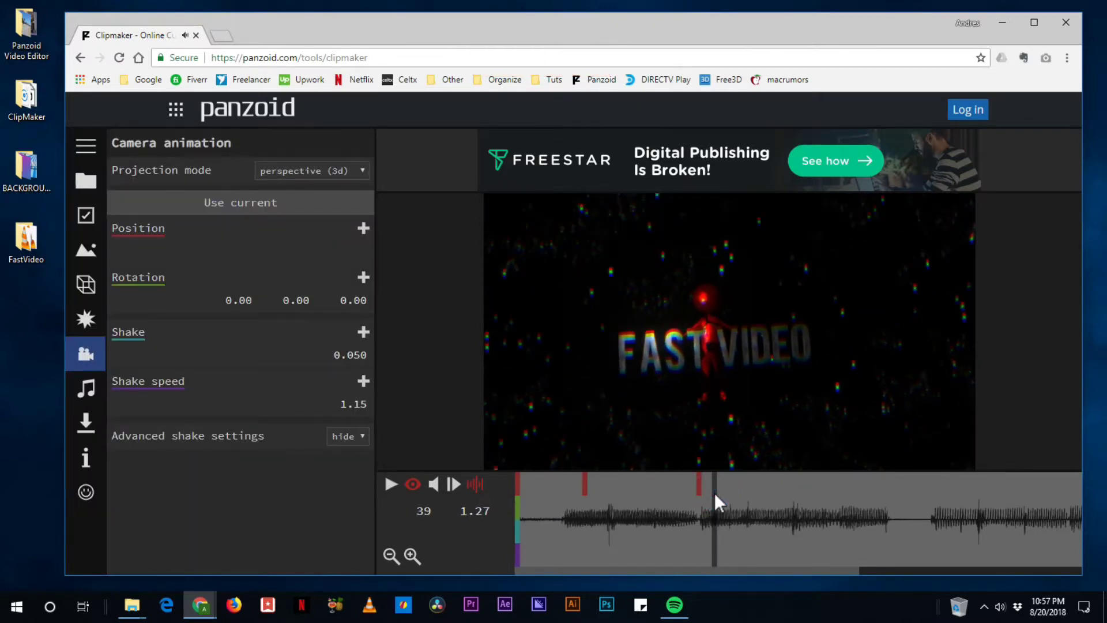
pyautogui.moveTo(839, 490); pyautogui.dragTo(888, 490)
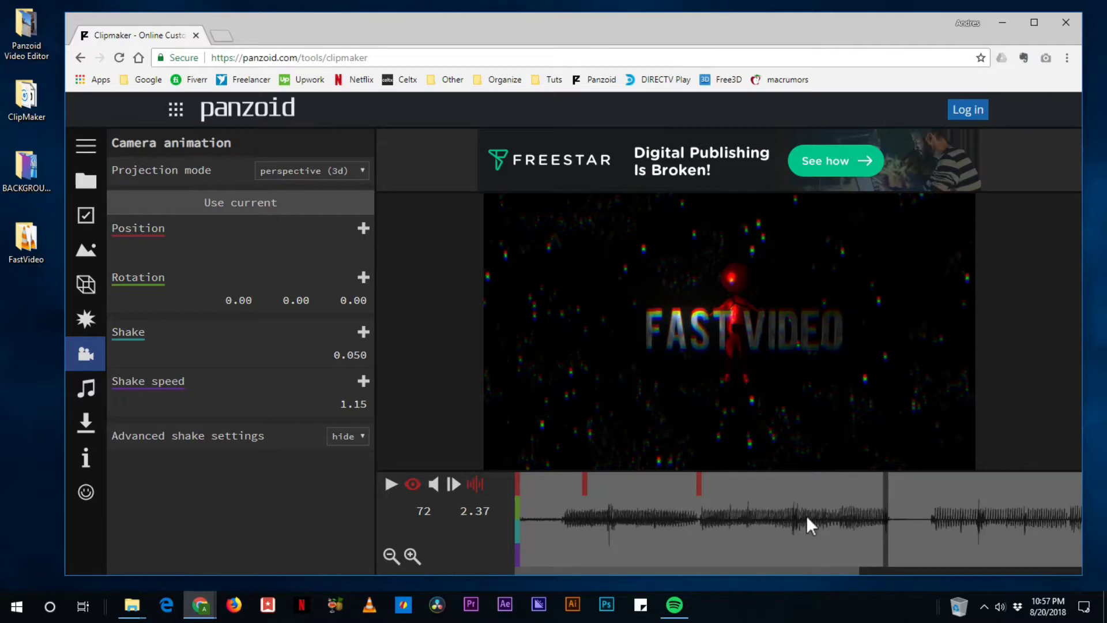
pyautogui.moveTo(810, 496); pyautogui.dragTo(611, 550)
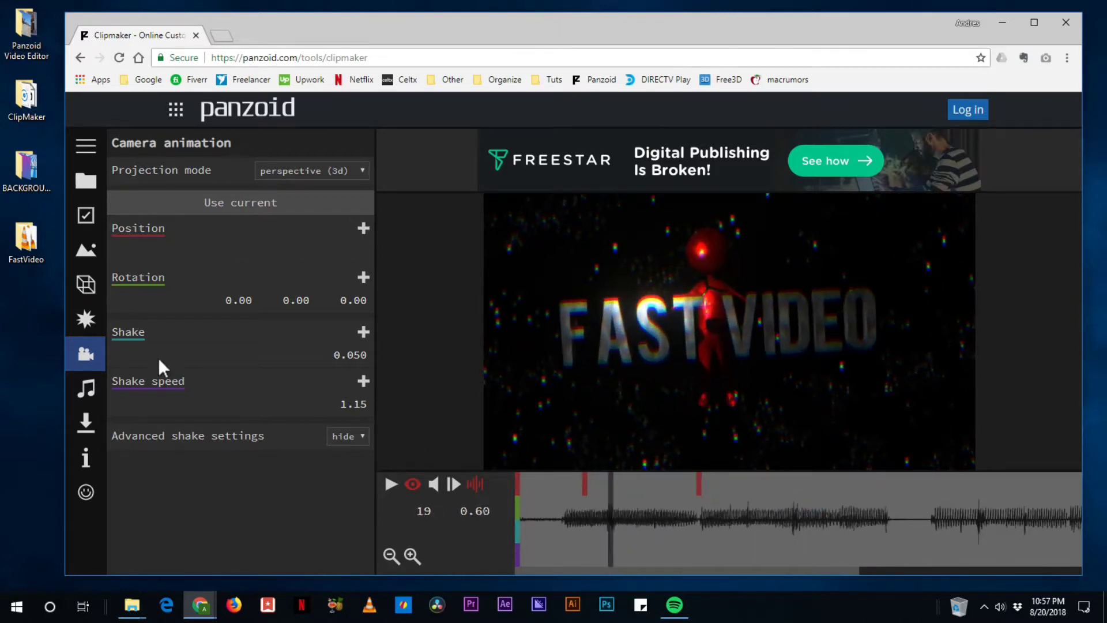
# Step: Keyframe the Bloom effect's Strength at 0.81 on frame 17 and at 2.56 on frame 21
pyautogui.click(87, 319)
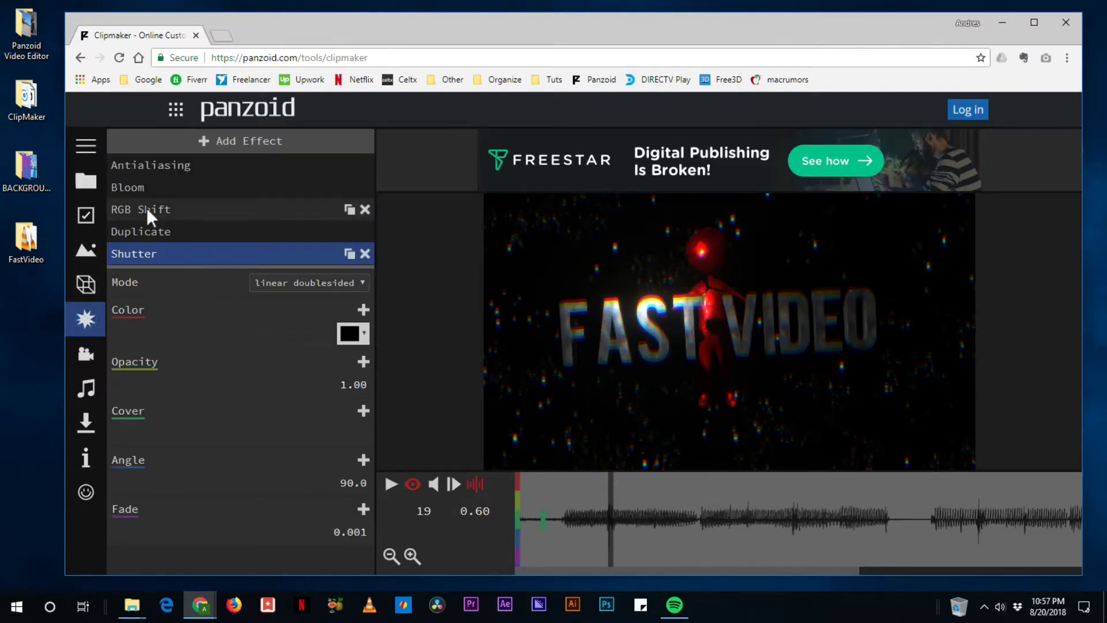
pyautogui.click(145, 188)
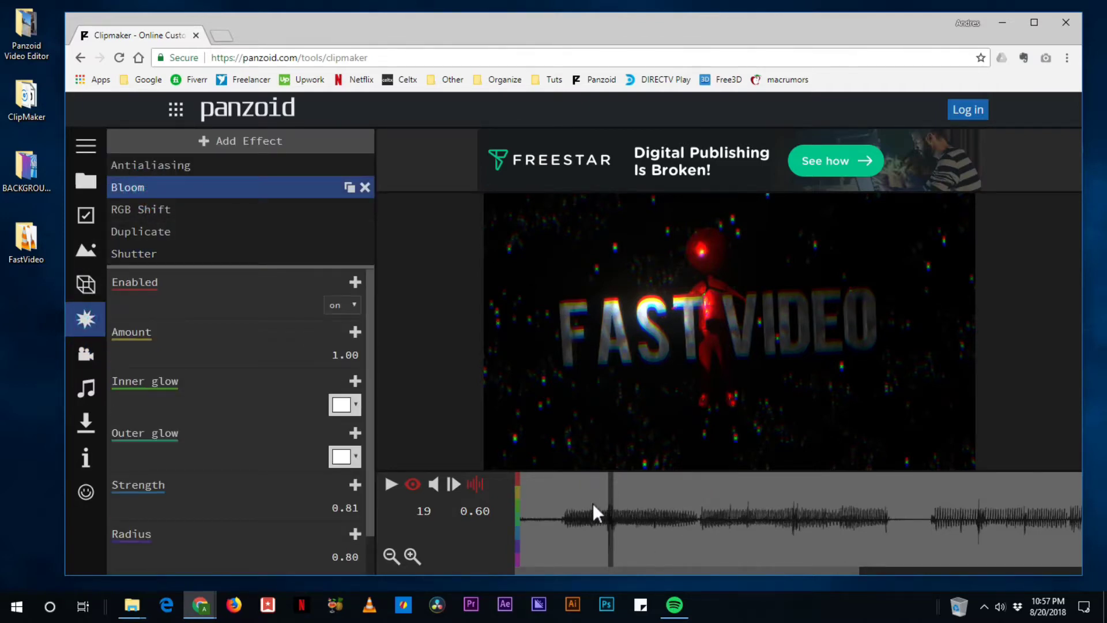
pyautogui.moveTo(593, 503); pyautogui.dragTo(599, 507)
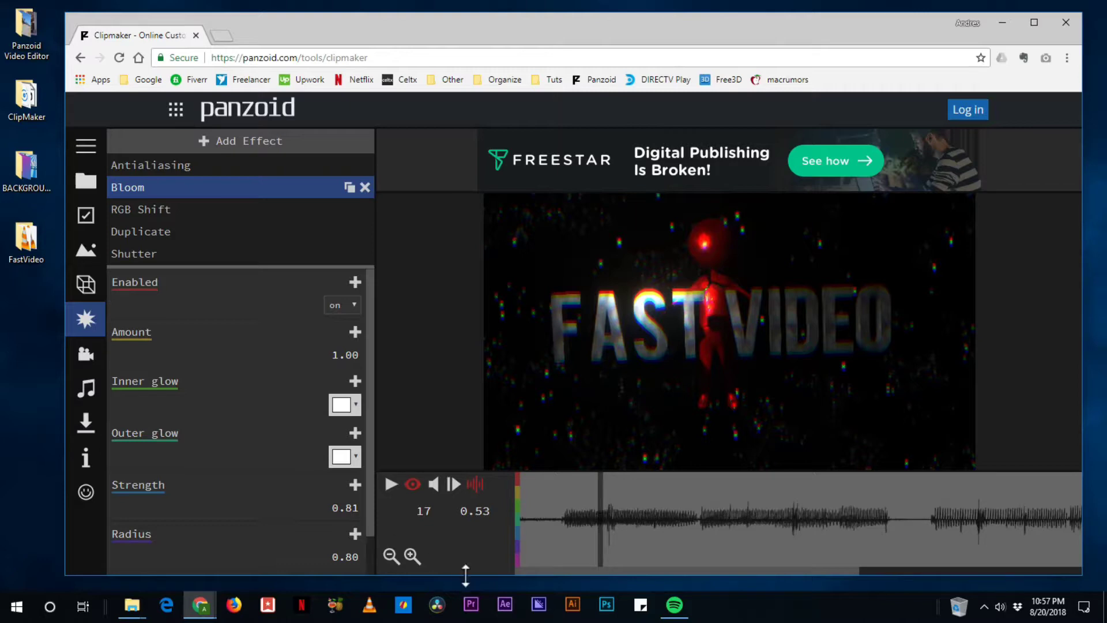
pyautogui.click(354, 483)
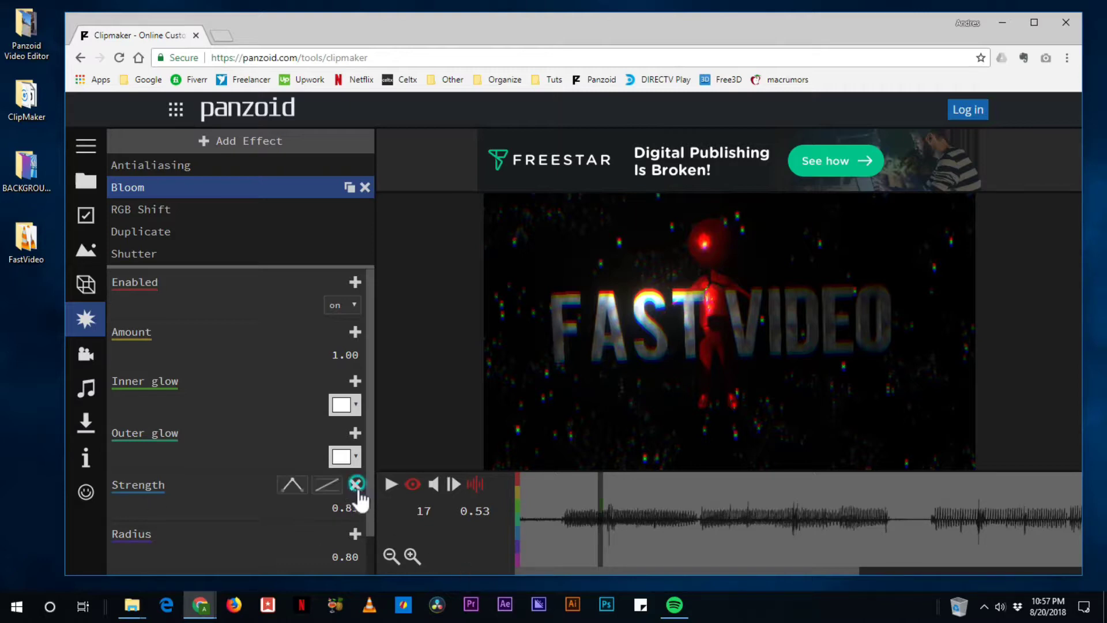
pyautogui.click(621, 498)
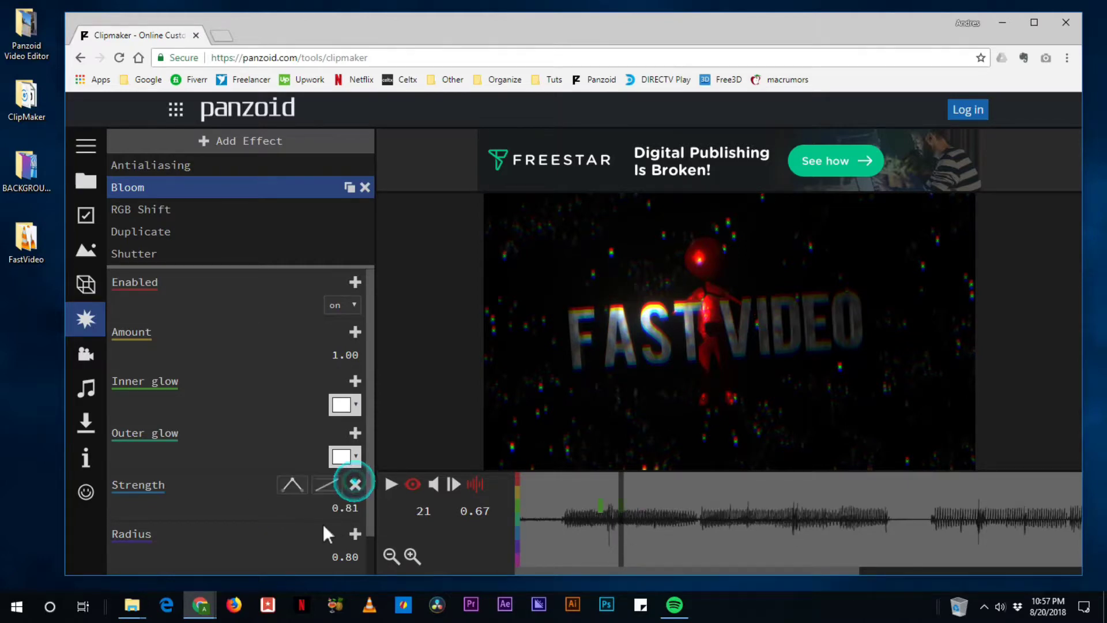
pyautogui.moveTo(354, 510); pyautogui.dragTo(993, 542)
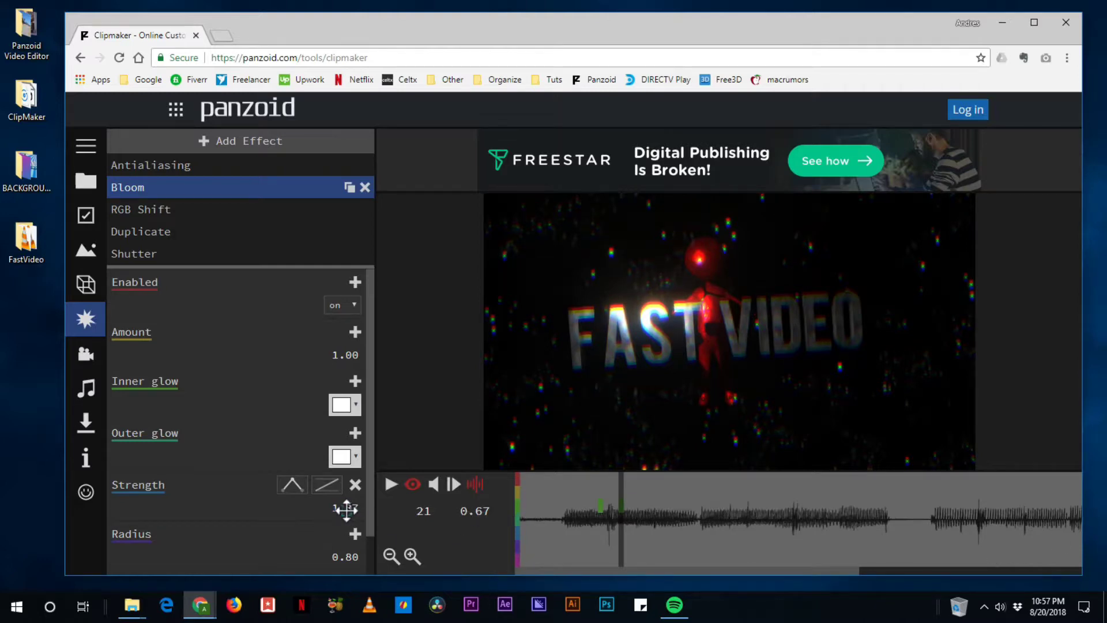
pyautogui.moveTo(347, 509); pyautogui.dragTo(816, 519)
# Step: Add a Bloom Strength keyframe of 0 at frame 25
pyautogui.click(644, 497)
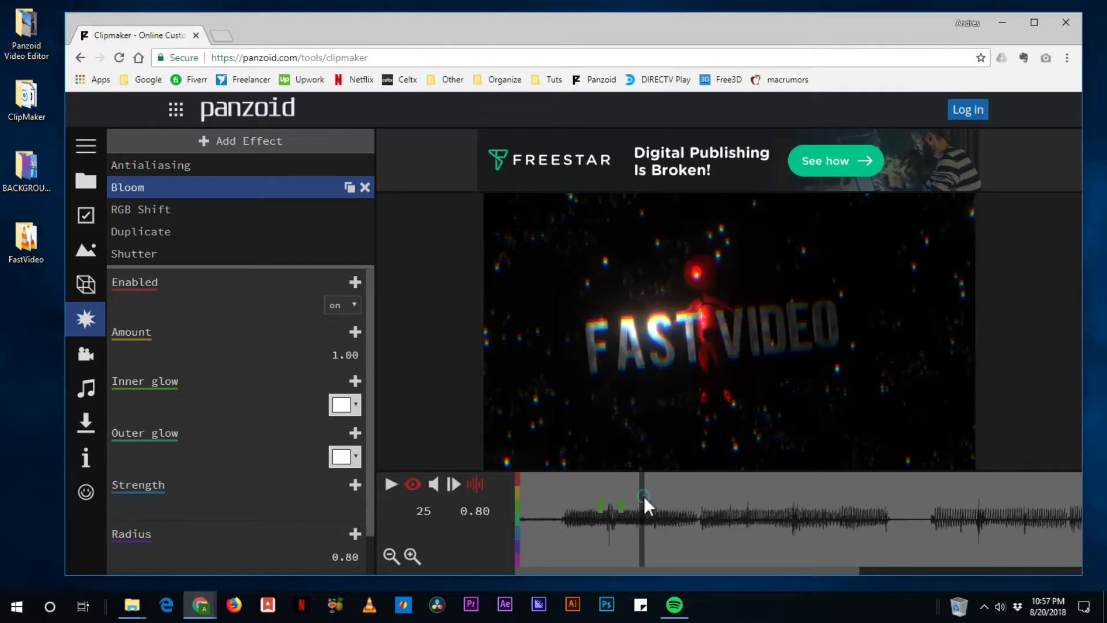
pyautogui.click(354, 486)
pyautogui.click(346, 507)
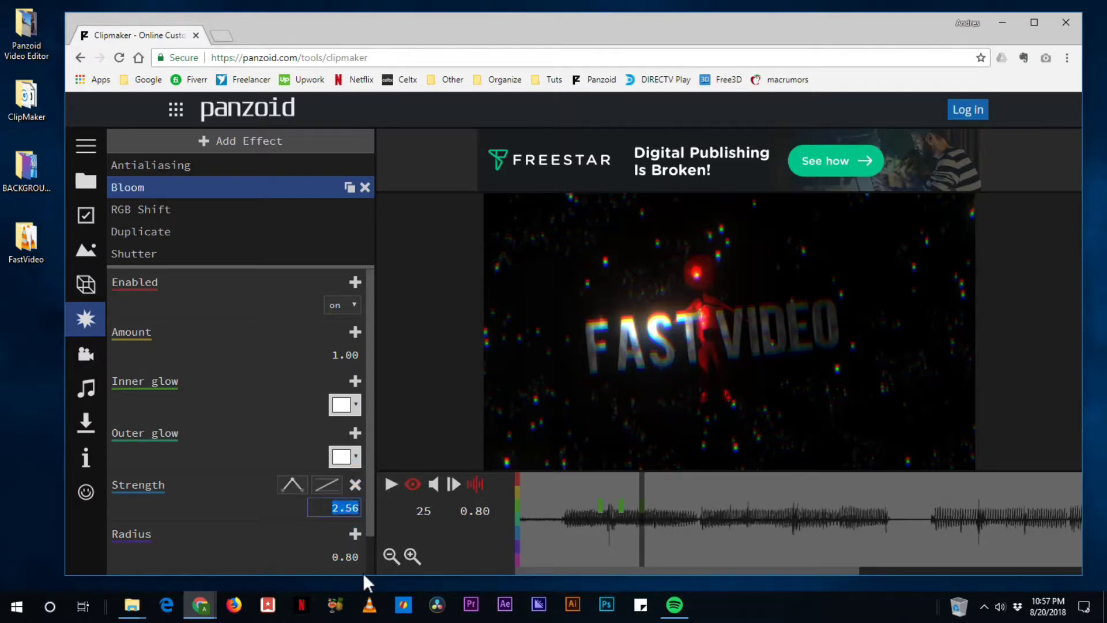
pyautogui.write('0')
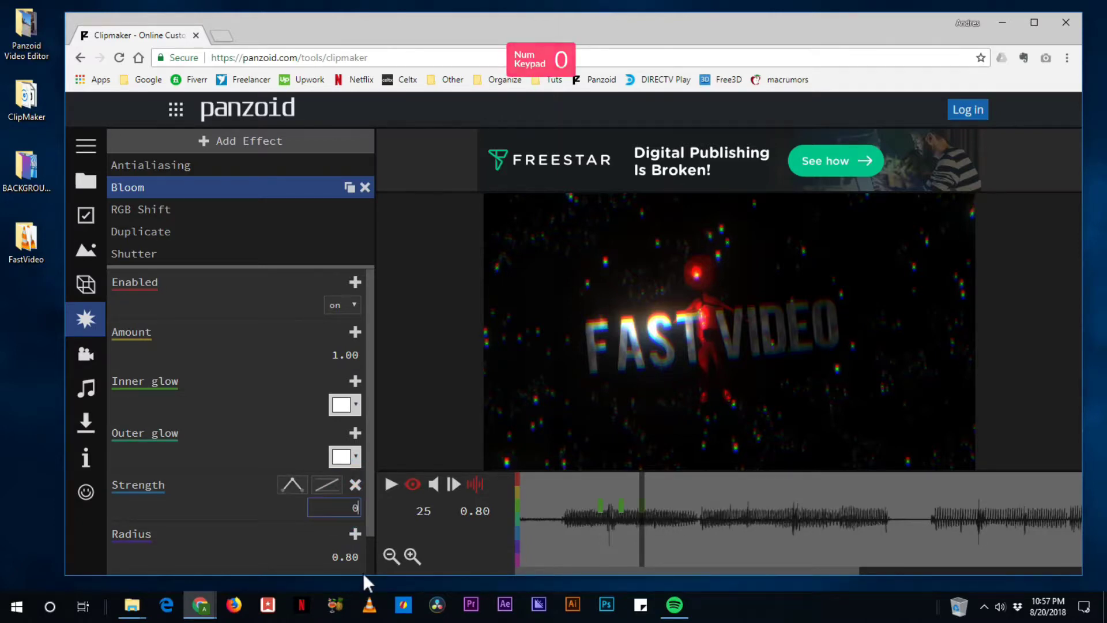
pyautogui.press('Return')
# Step: Replay the opening twice from before the first beat to check the bloom flash
pyautogui.click(535, 501)
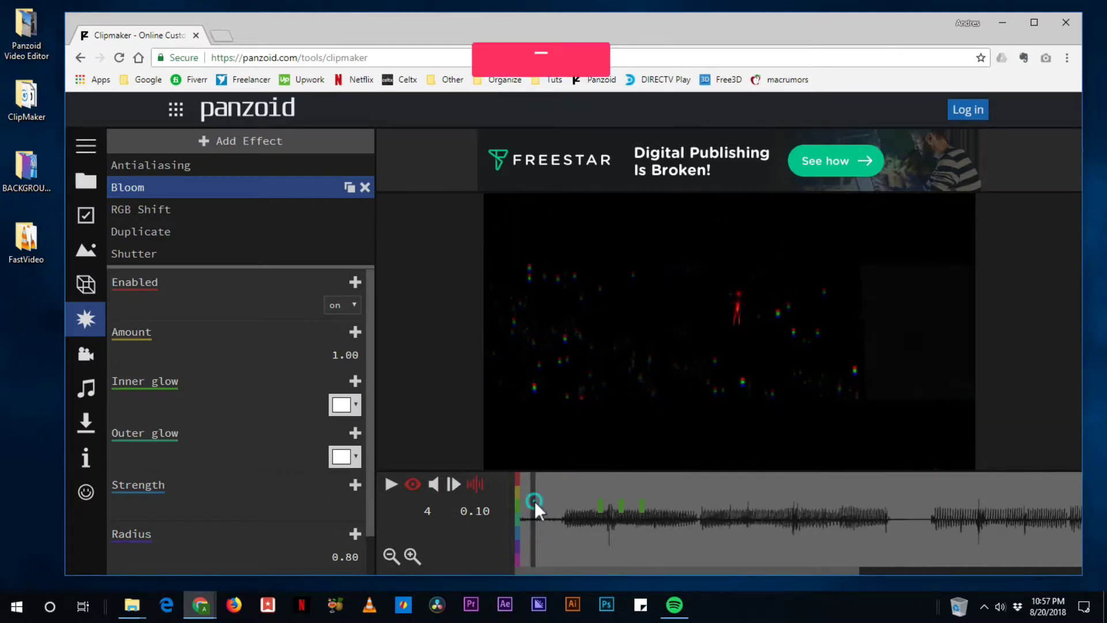
pyautogui.press('space')
pyautogui.press('space')
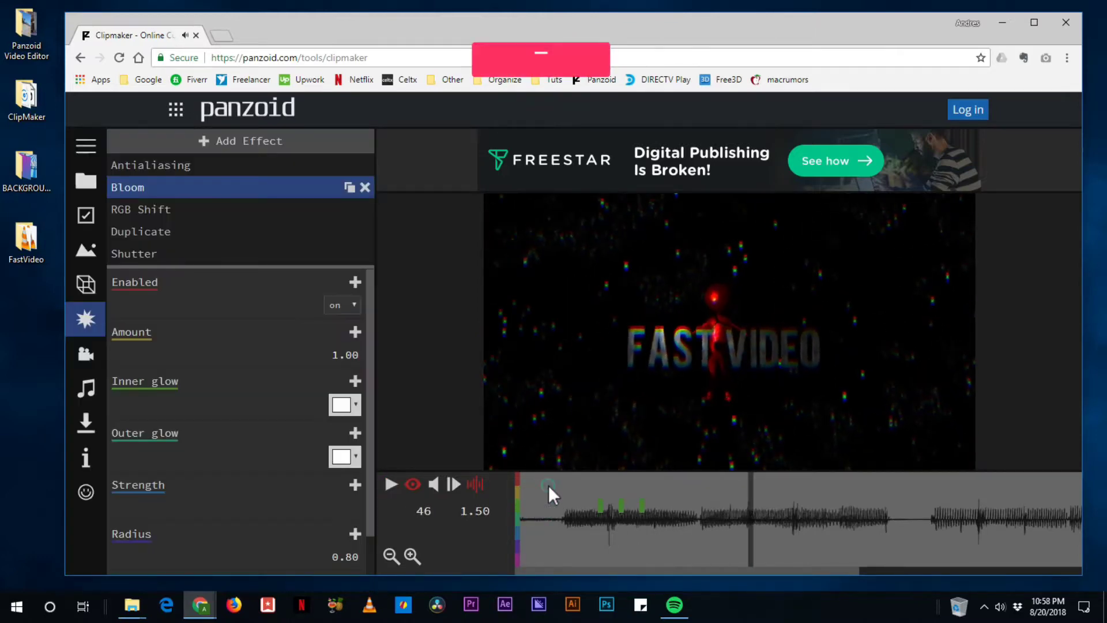
pyautogui.click(549, 485)
pyautogui.press('space')
pyautogui.press('space')
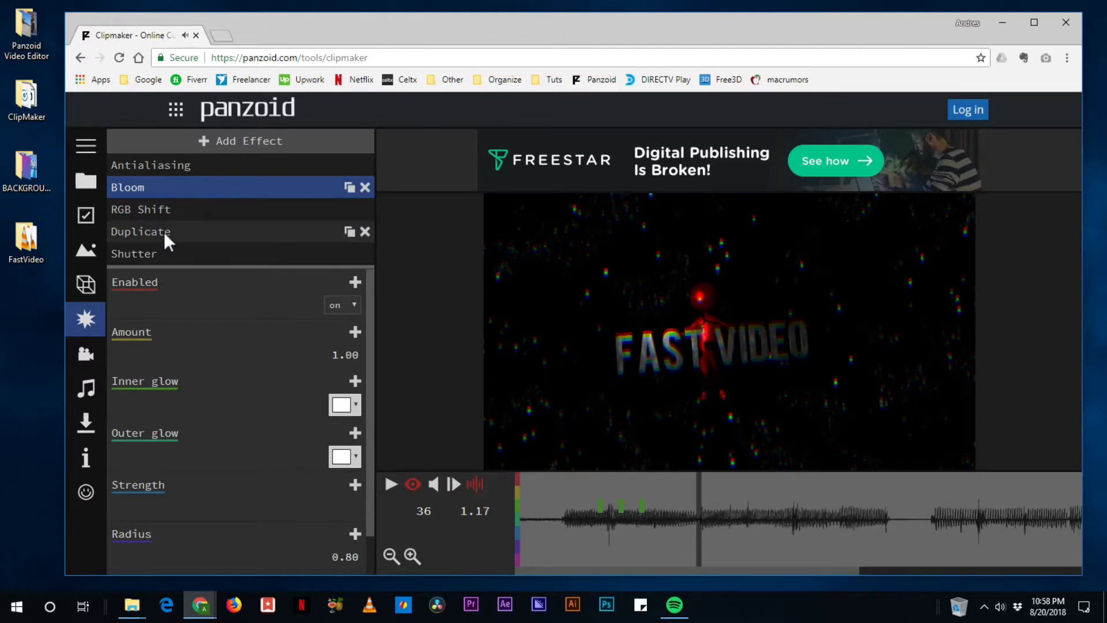
# Step: Replay the section before the waveform's silent gap several times, and place the playhead at frame 57
pyautogui.click(889, 506)
pyautogui.press('space')
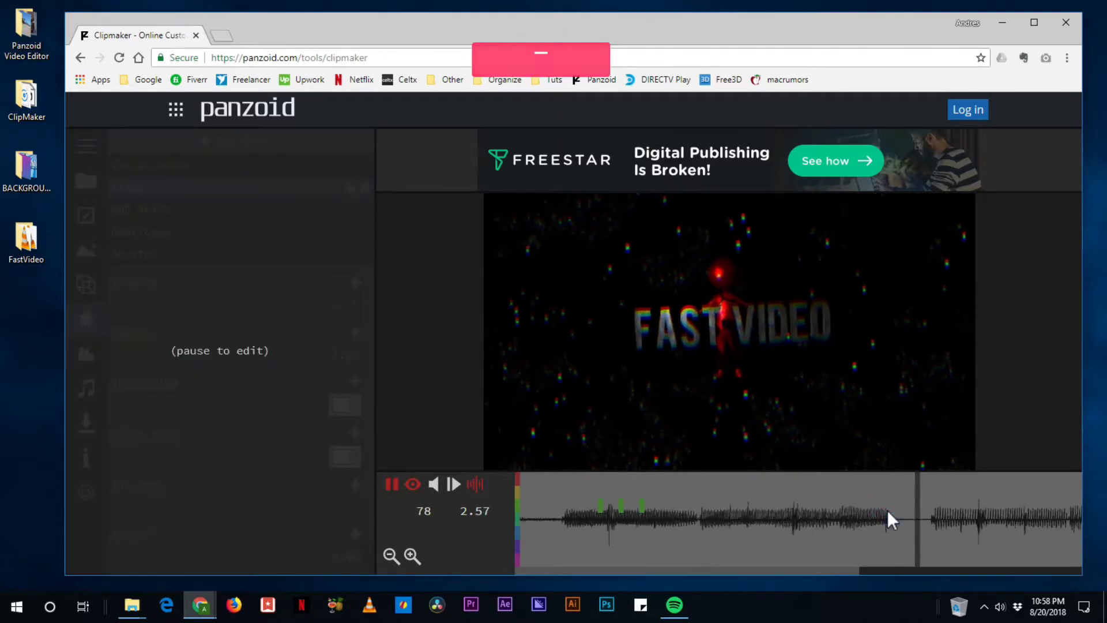
pyautogui.press('space')
pyautogui.moveTo(875, 493); pyautogui.dragTo(813, 491)
pyautogui.press('space')
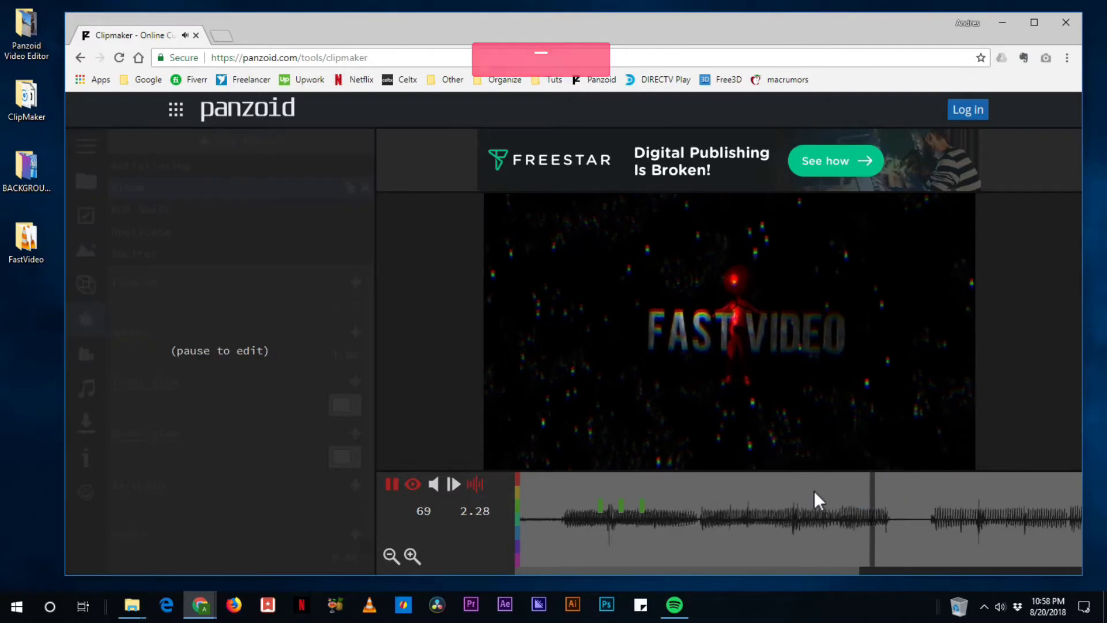
pyautogui.press('space')
pyautogui.click(816, 493)
pyautogui.press('space')
pyautogui.press('space')
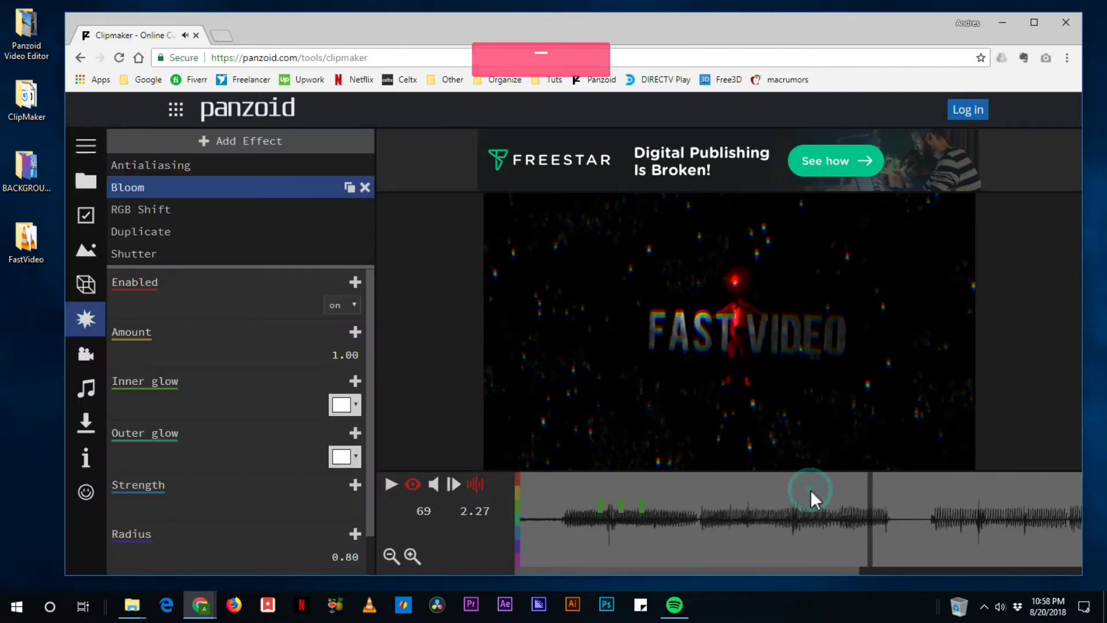
pyautogui.click(811, 490)
# Step: Keyframe the Duplicate effect's Enabled setting to off at frame 57 and on at frame 60
pyautogui.click(133, 233)
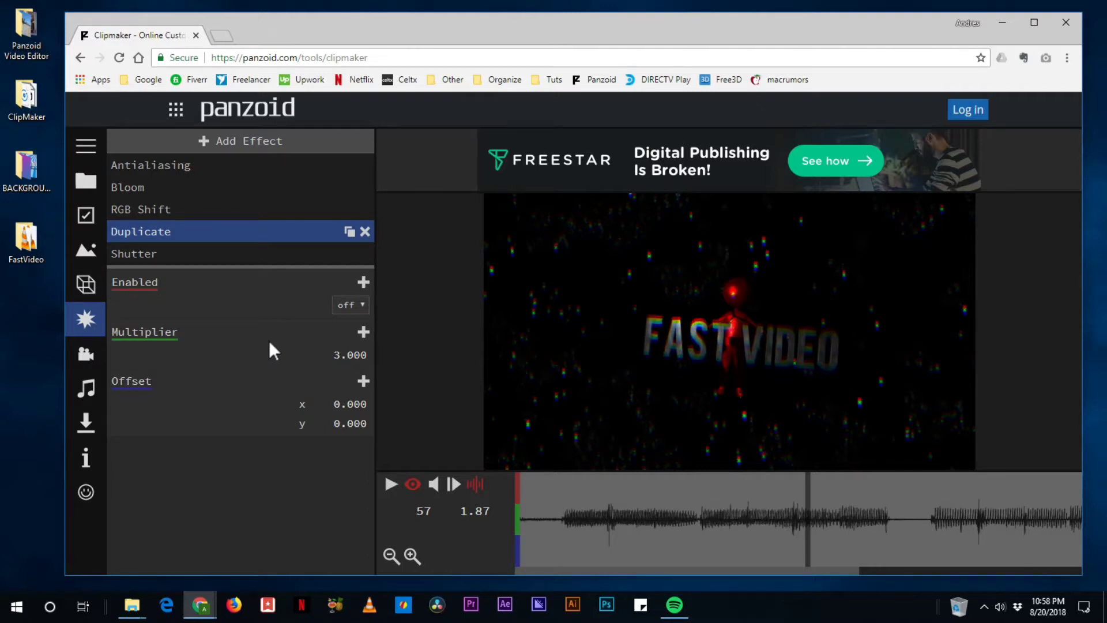
pyautogui.click(363, 282)
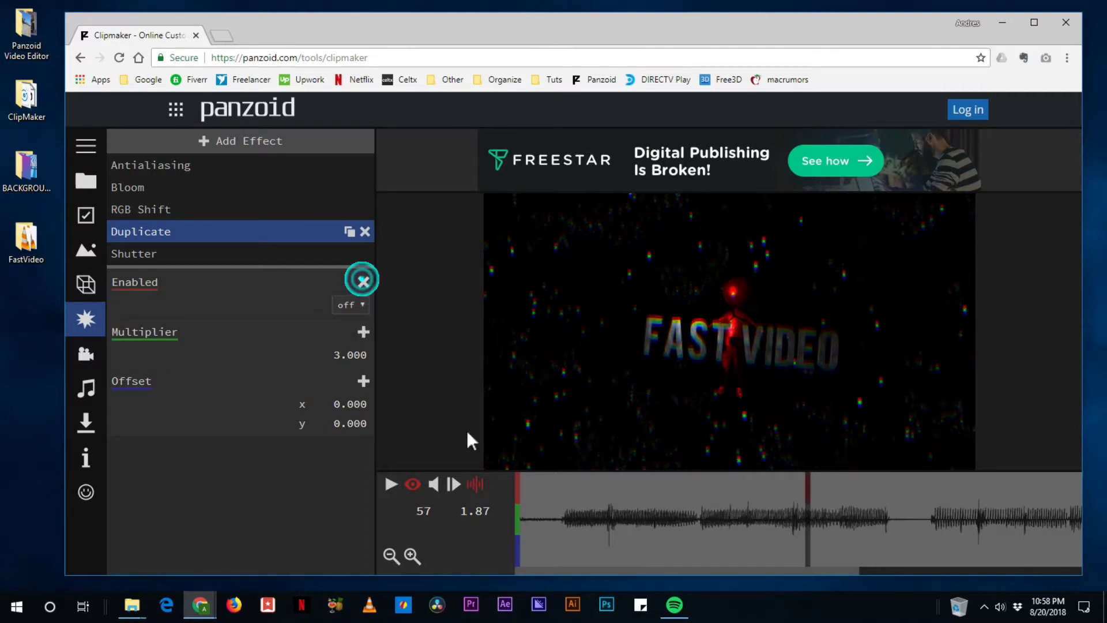
pyautogui.click(824, 491)
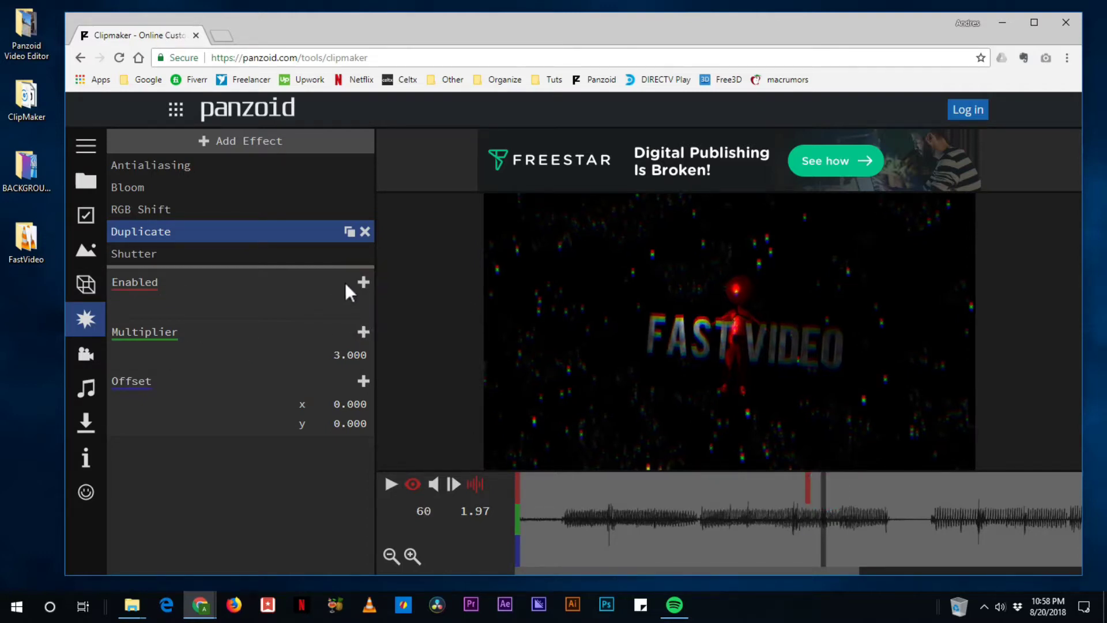
pyautogui.click(355, 340)
pyautogui.click(352, 335)
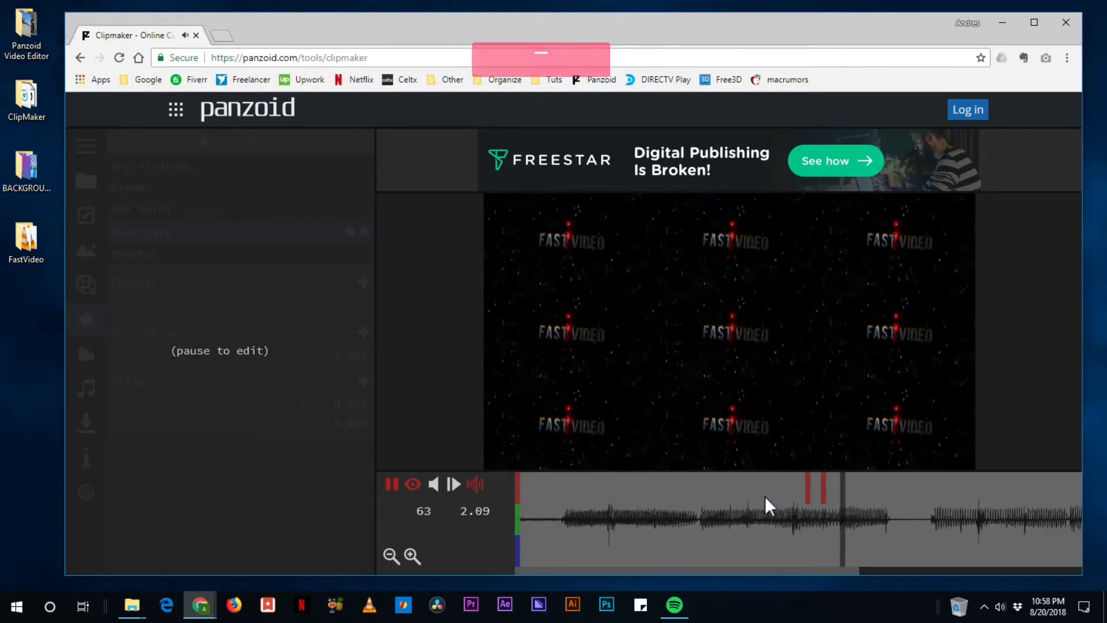
# Step: Stop playback at frame 80, and keyframe Duplicate's Enabled setting to on there and off at frame 83
pyautogui.press('space')
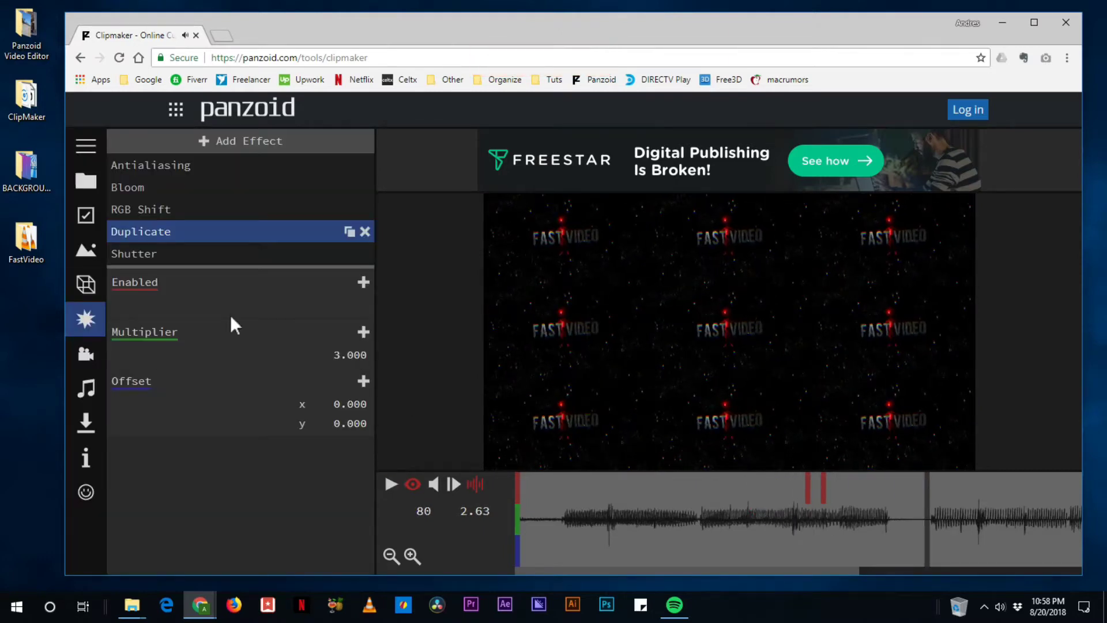
pyautogui.click(364, 287)
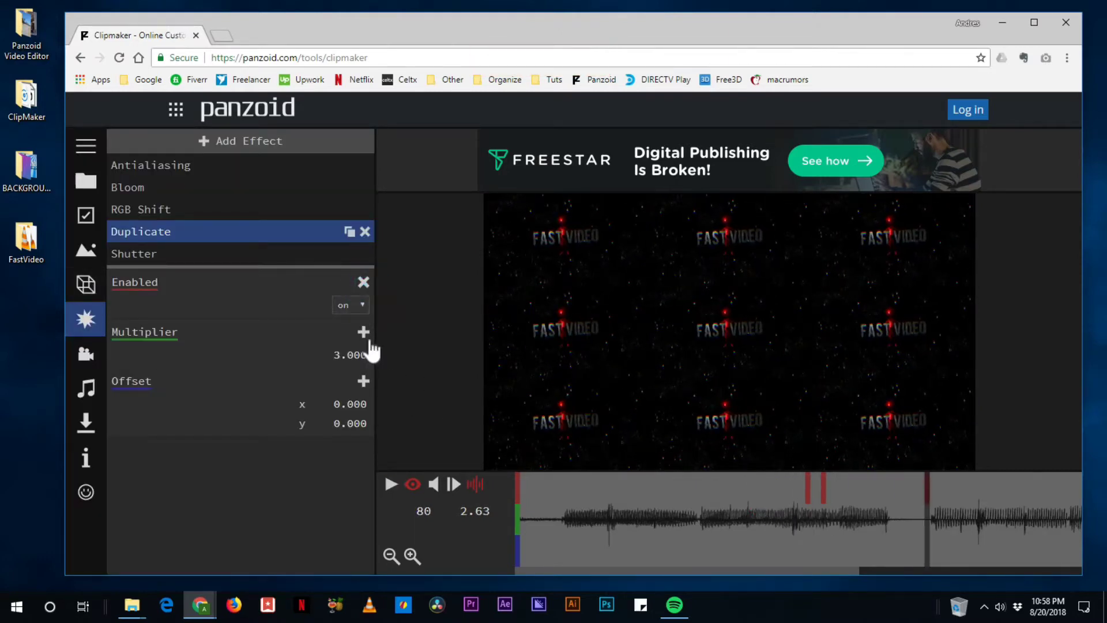
pyautogui.click(948, 495)
pyautogui.click(943, 495)
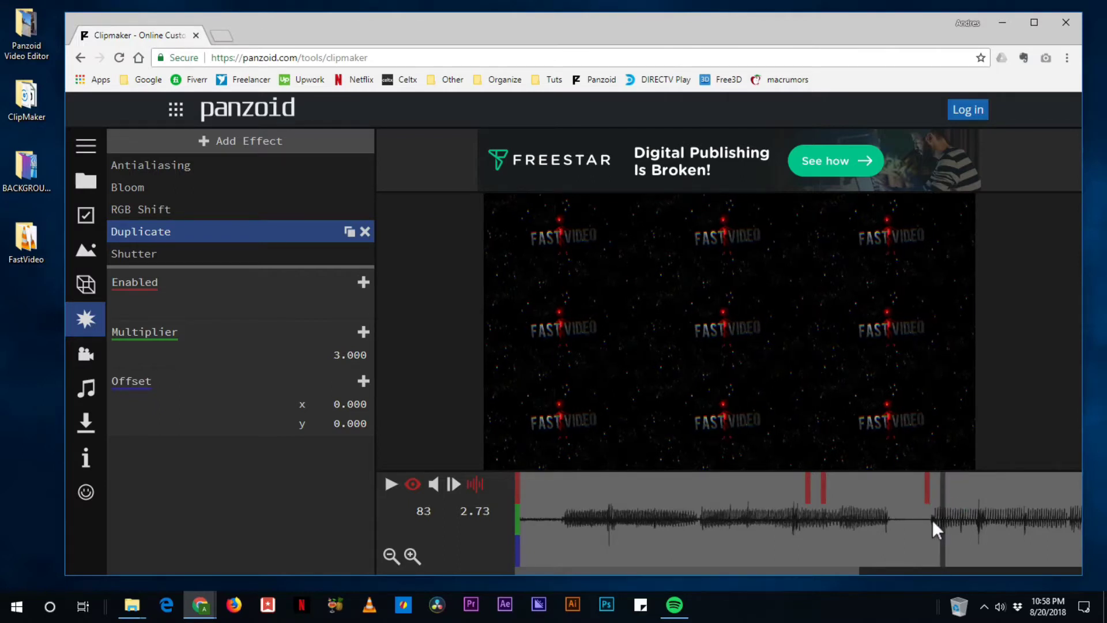
pyautogui.click(363, 284)
pyautogui.click(351, 305)
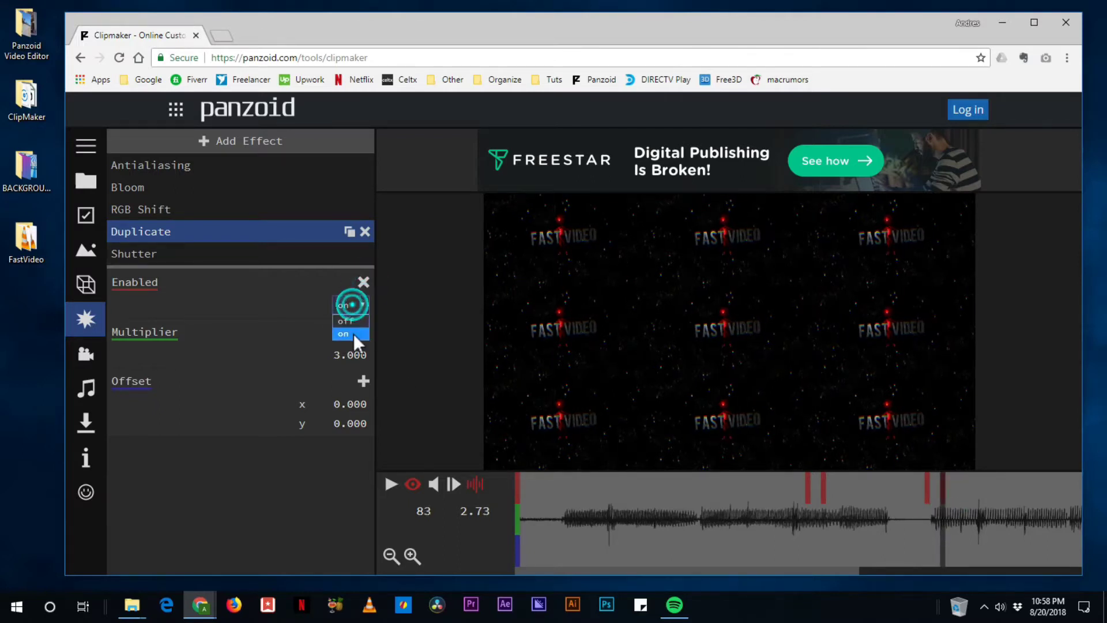
pyautogui.click(354, 325)
# Step: Play the clip from frame 49 to frame 139 to check the timing of the duplicated-screen effect
pyautogui.click(761, 492)
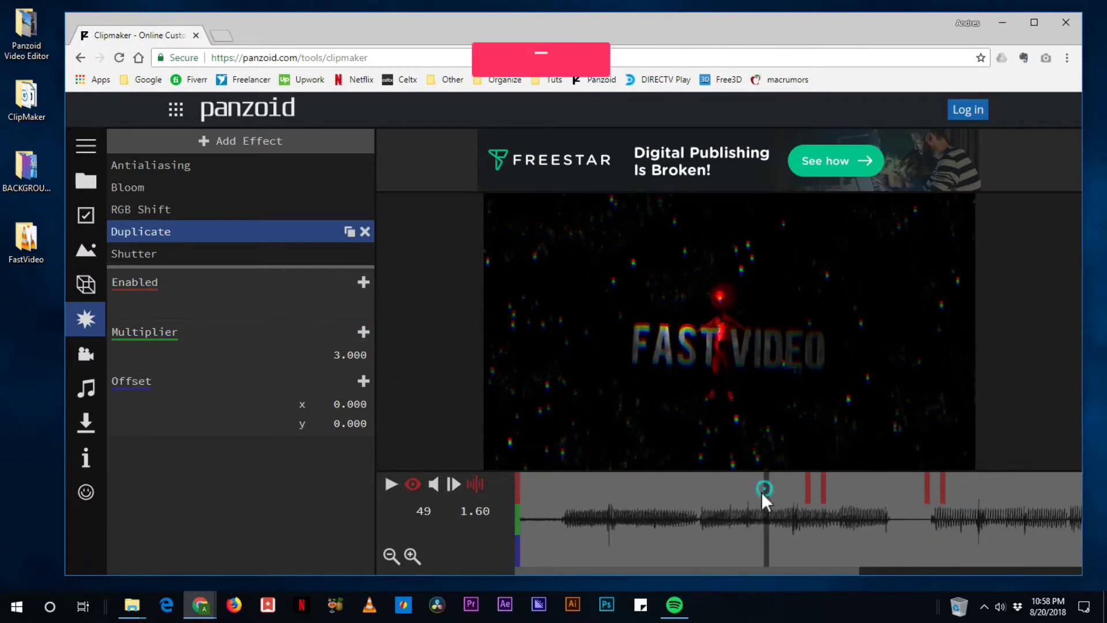
pyautogui.press('space')
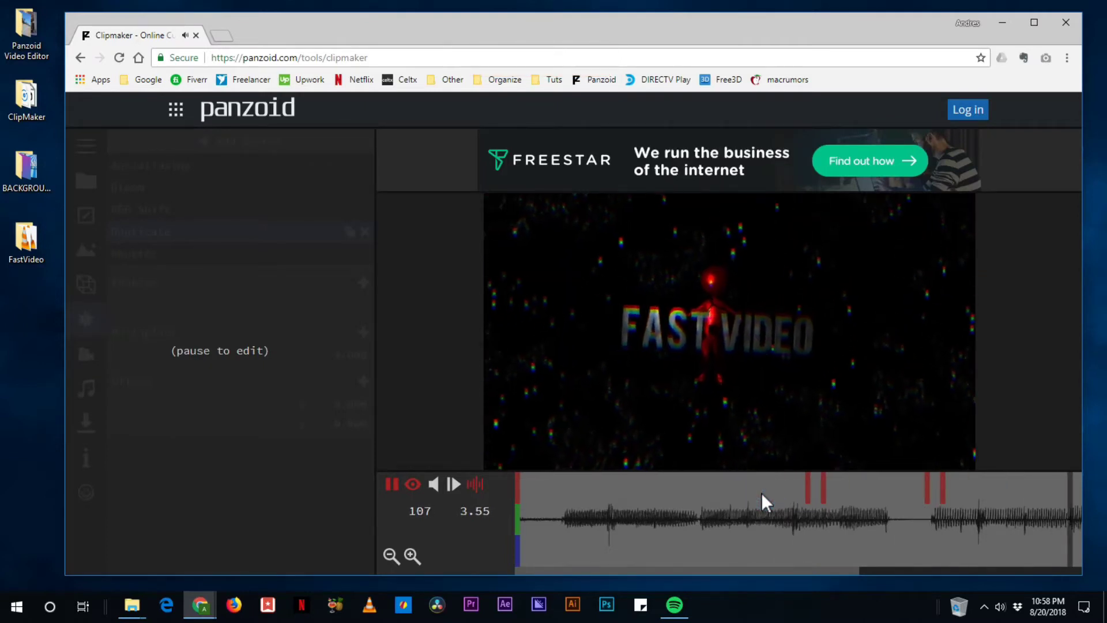
pyautogui.press('space')
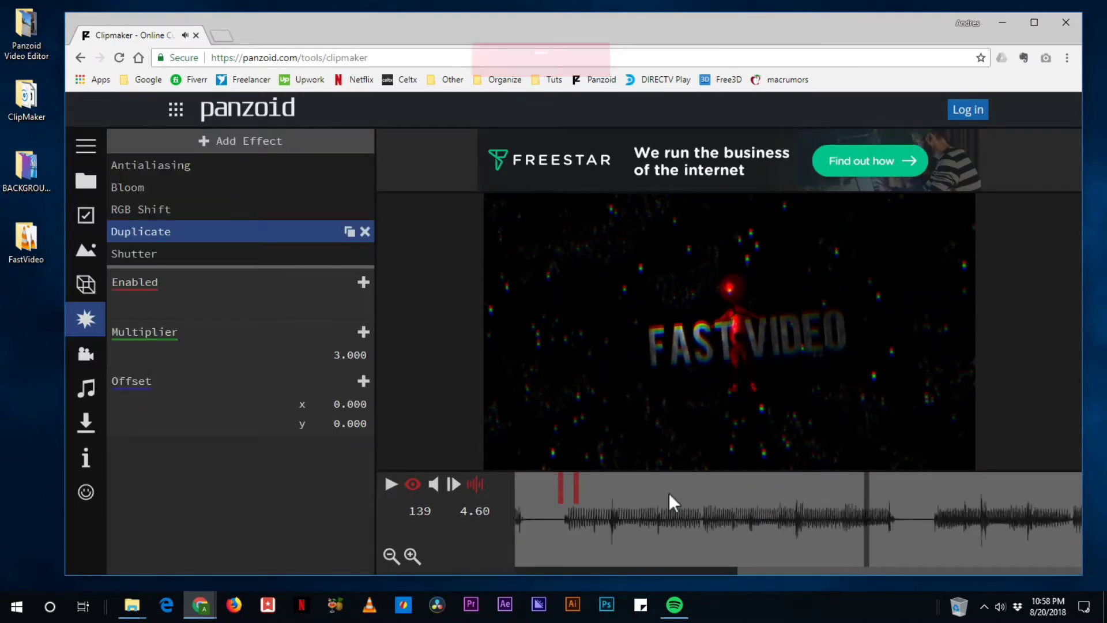
# Step: Keyframe the RGB Shift effect's Amount at 0.011 on frame 75 and at 0.401 on frame 80
pyautogui.moveTo(664, 493)
pyautogui.mouseDown()
pyautogui.moveTo(625, 493)
pyautogui.moveTo(664, 489)
pyautogui.mouseUp()
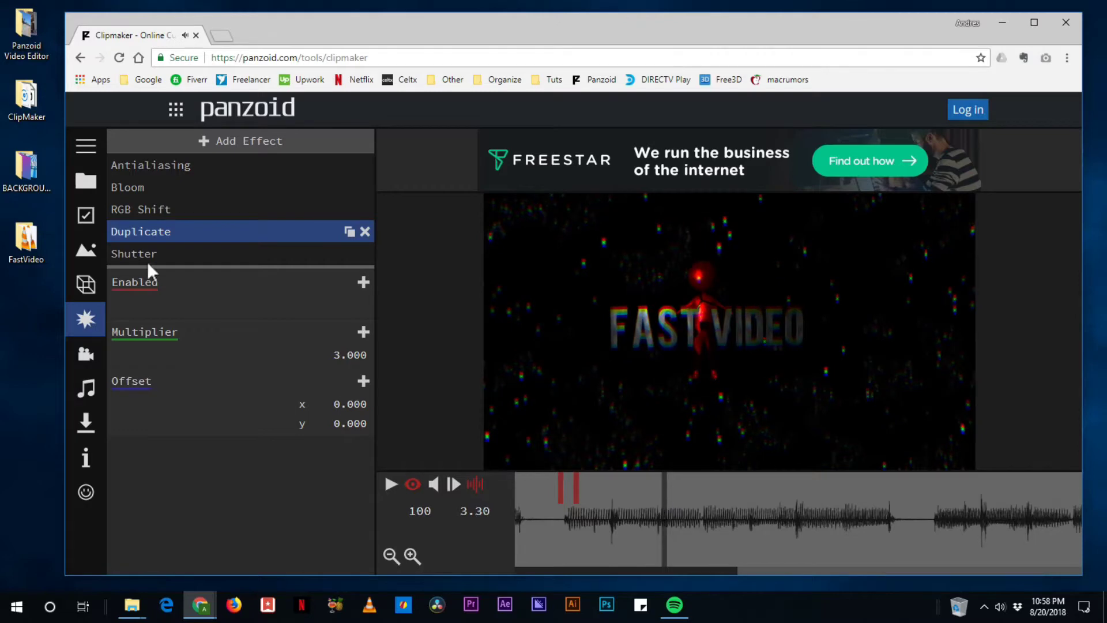
pyautogui.click(145, 208)
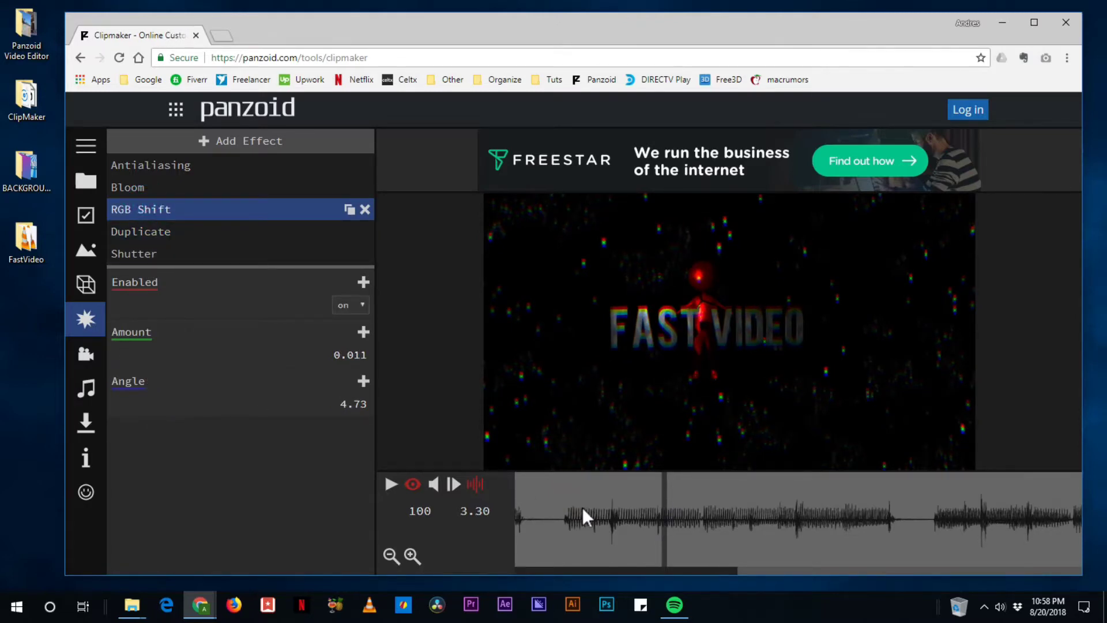
pyautogui.click(567, 491)
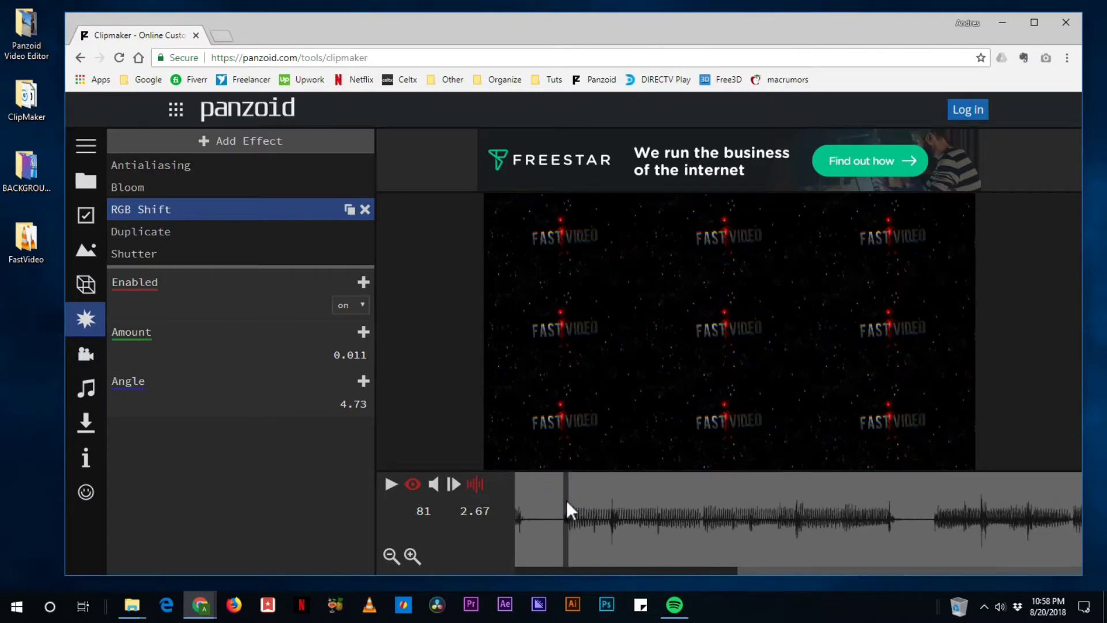
pyautogui.moveTo(566, 500); pyautogui.dragTo(535, 489)
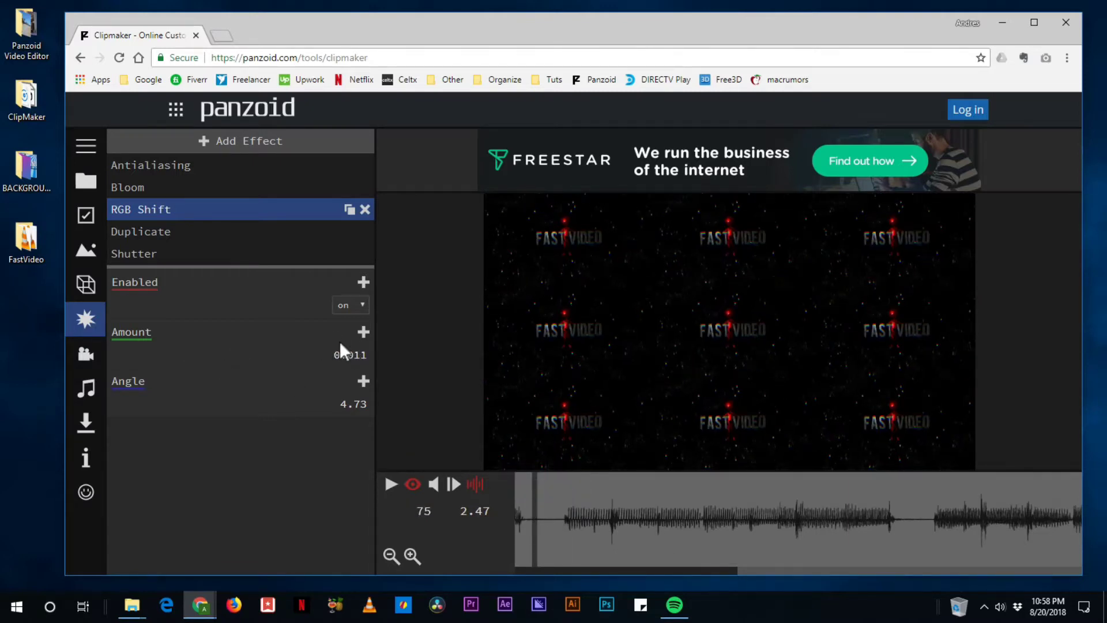
pyautogui.click(363, 331)
pyautogui.click(563, 523)
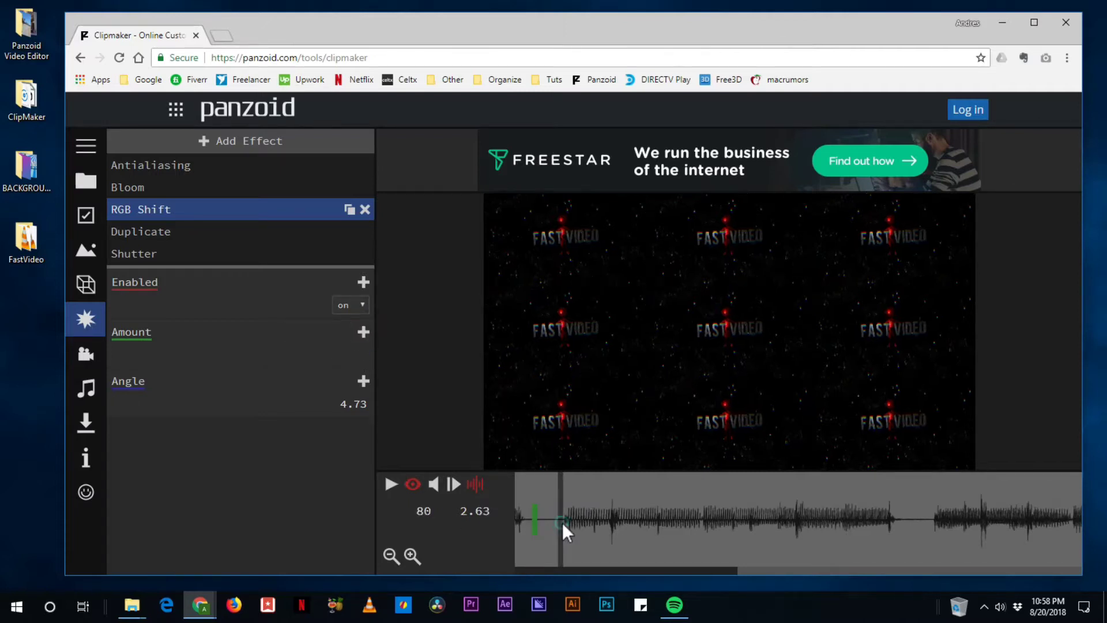
pyautogui.click(363, 332)
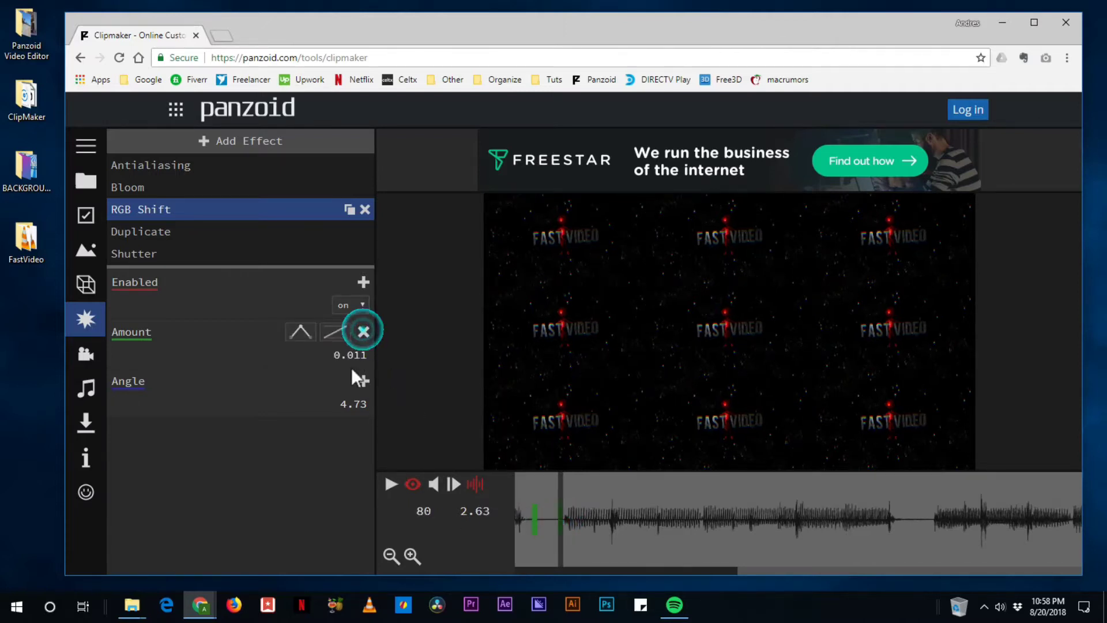
pyautogui.moveTo(353, 354); pyautogui.dragTo(673, 403)
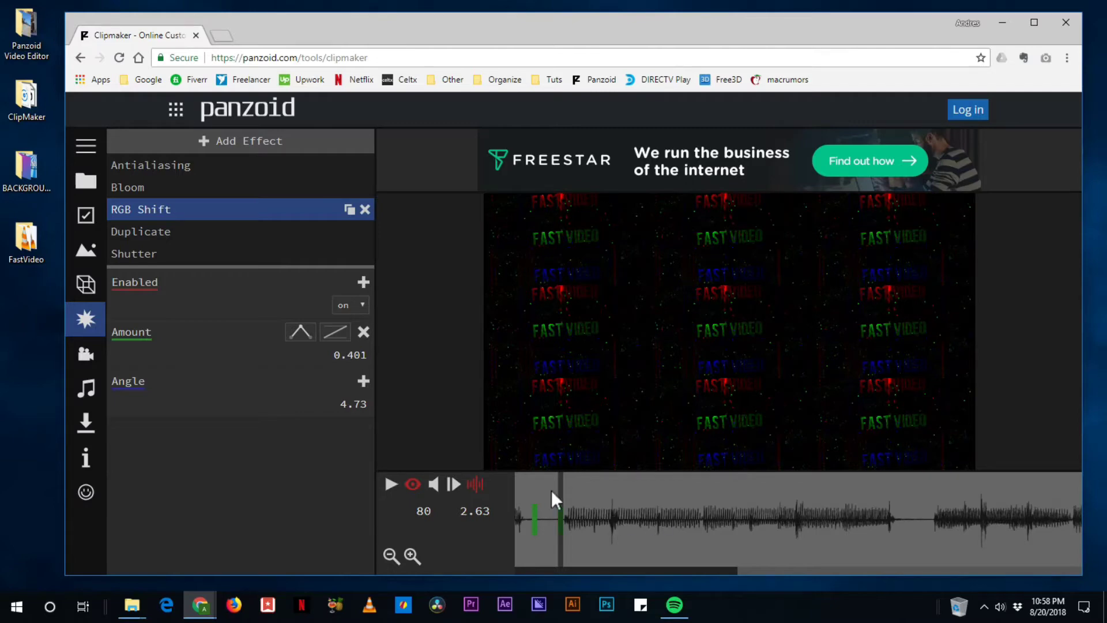
# Step: Play the clip from just before the silent gap to check the RGB Shift change
pyautogui.click(527, 479)
pyautogui.press('space')
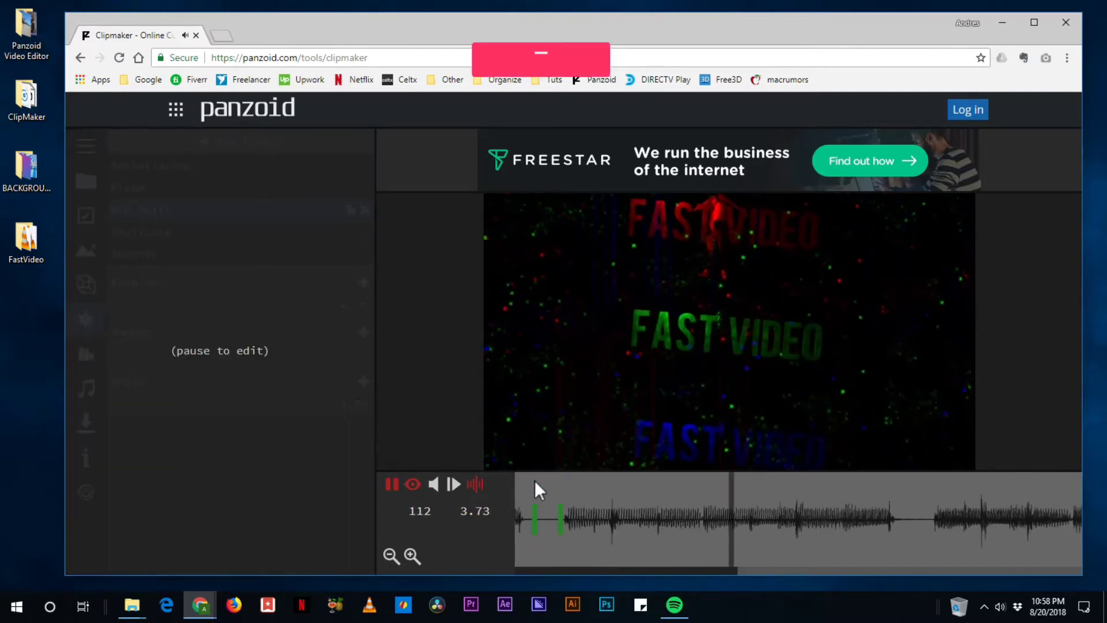
pyautogui.press('space')
# Step: Keyframe RGB Shift's Amount at 0.022 on frame 93, and play the section to check the colour split
pyautogui.click(594, 484)
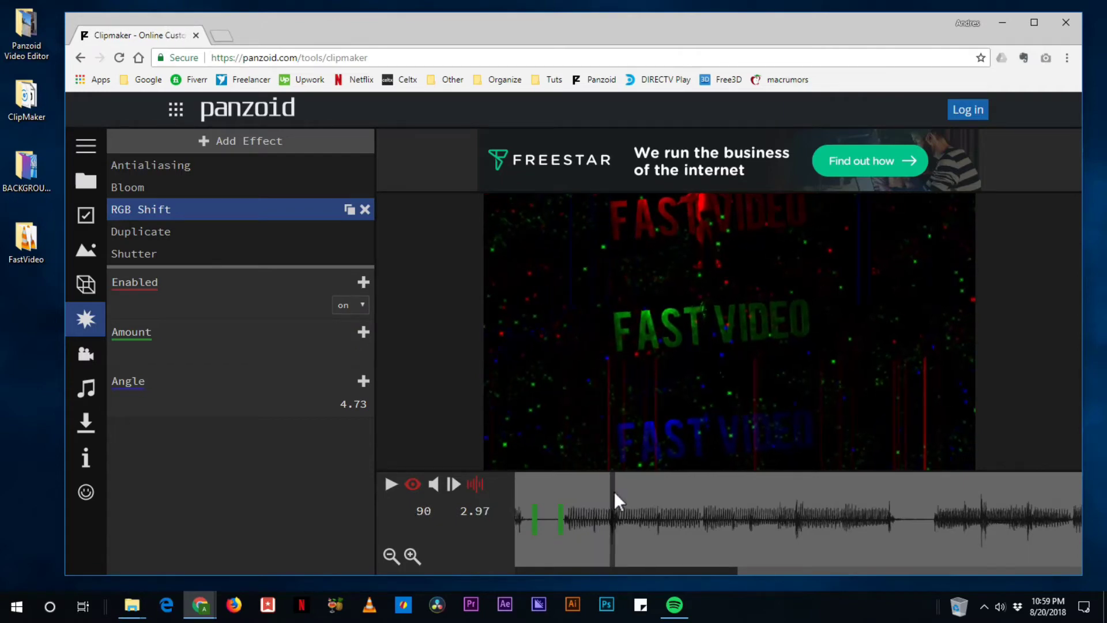
pyautogui.click(363, 382)
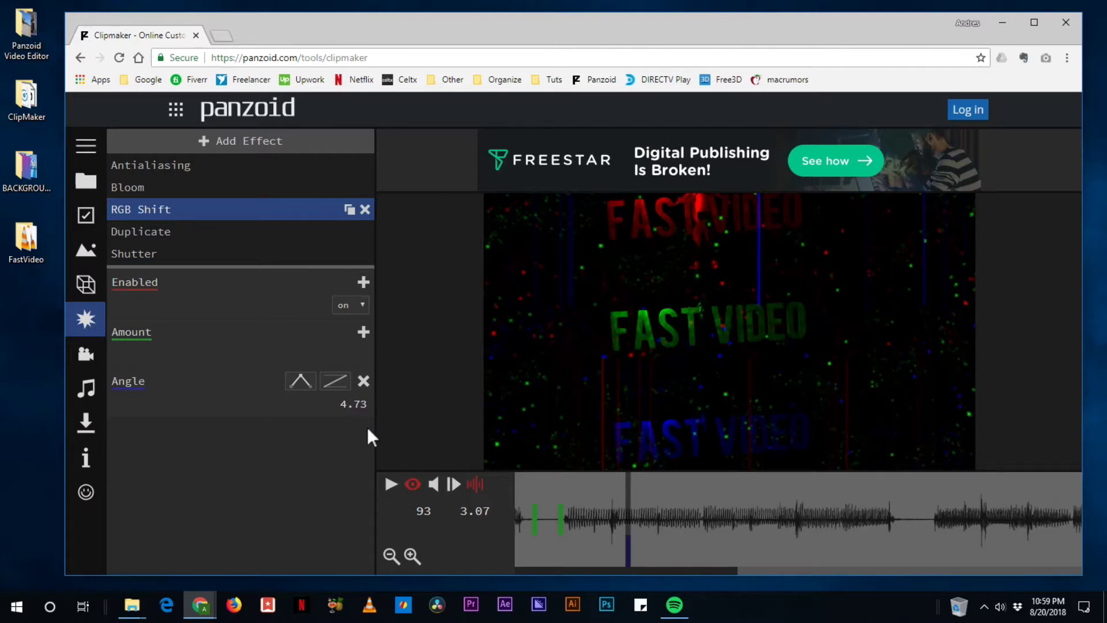
pyautogui.click(363, 381)
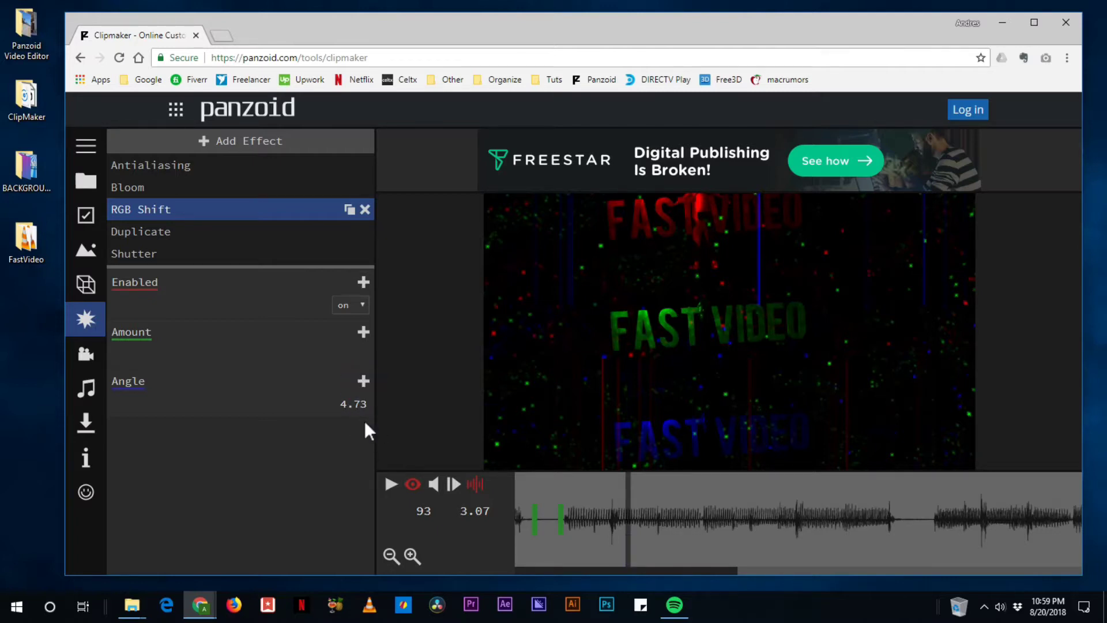
pyautogui.click(363, 333)
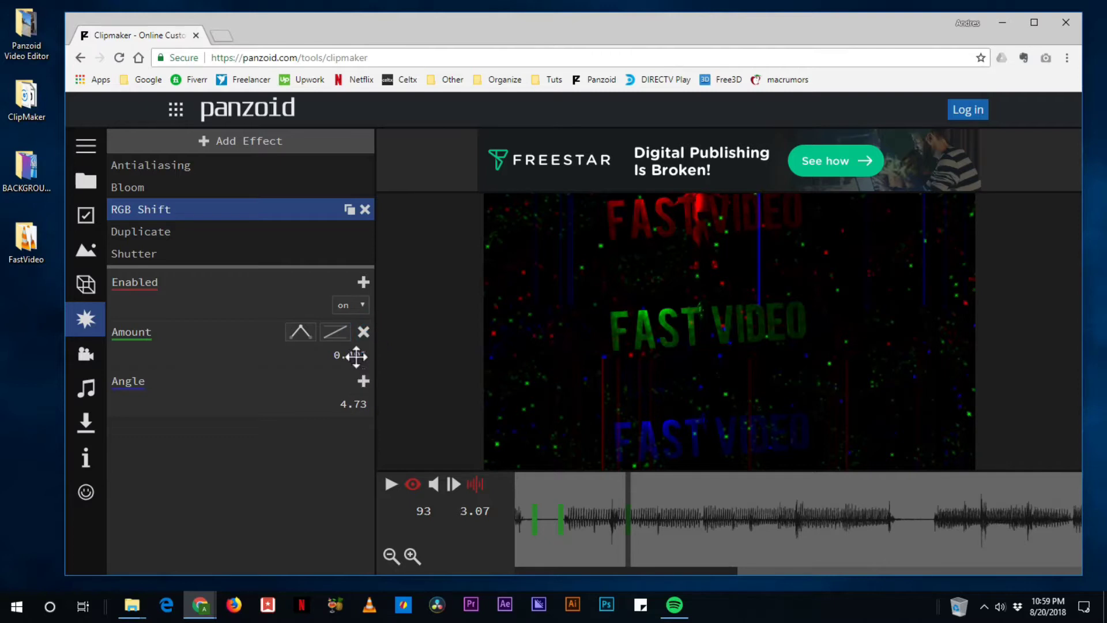
pyautogui.click(353, 354)
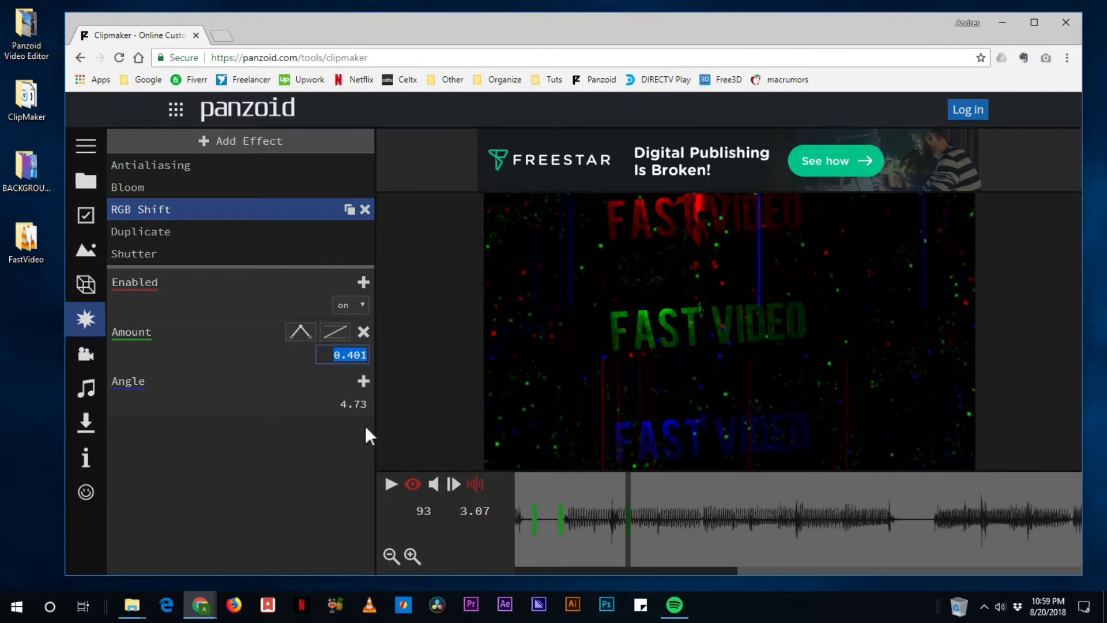
pyautogui.write('0.5')
pyautogui.press('Return')
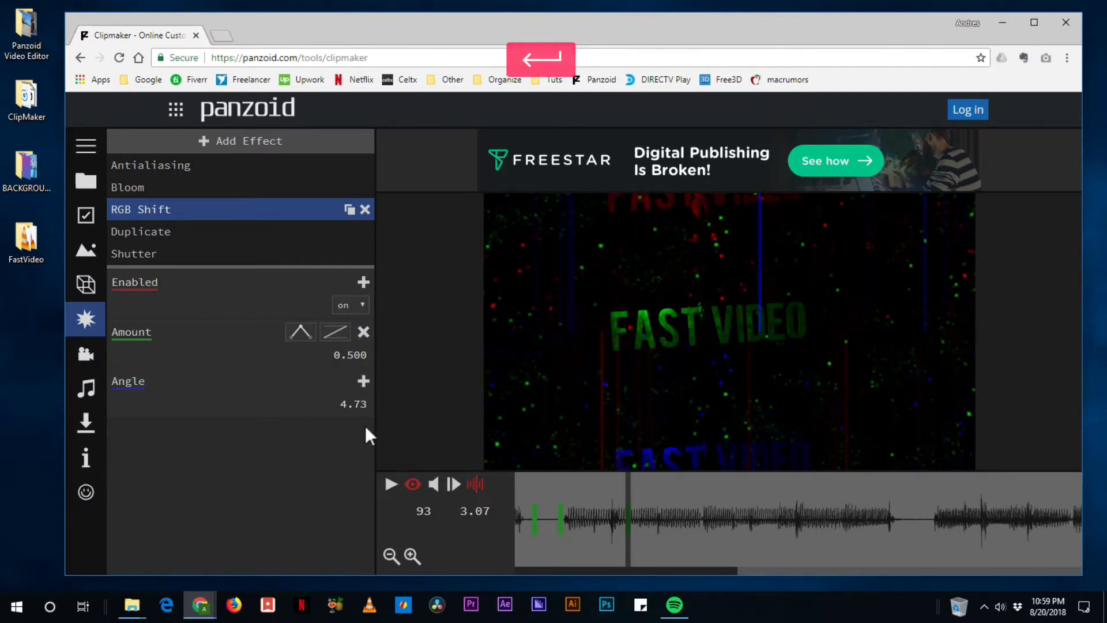
pyautogui.moveTo(347, 355); pyautogui.dragTo(89, 362)
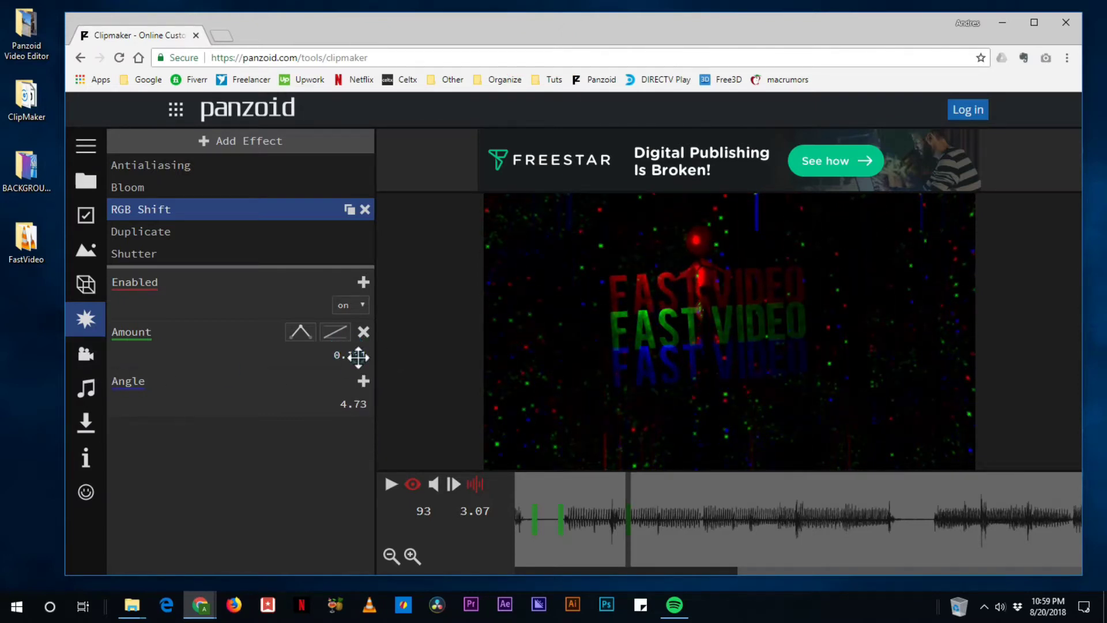
pyautogui.moveTo(358, 357); pyautogui.dragTo(289, 364)
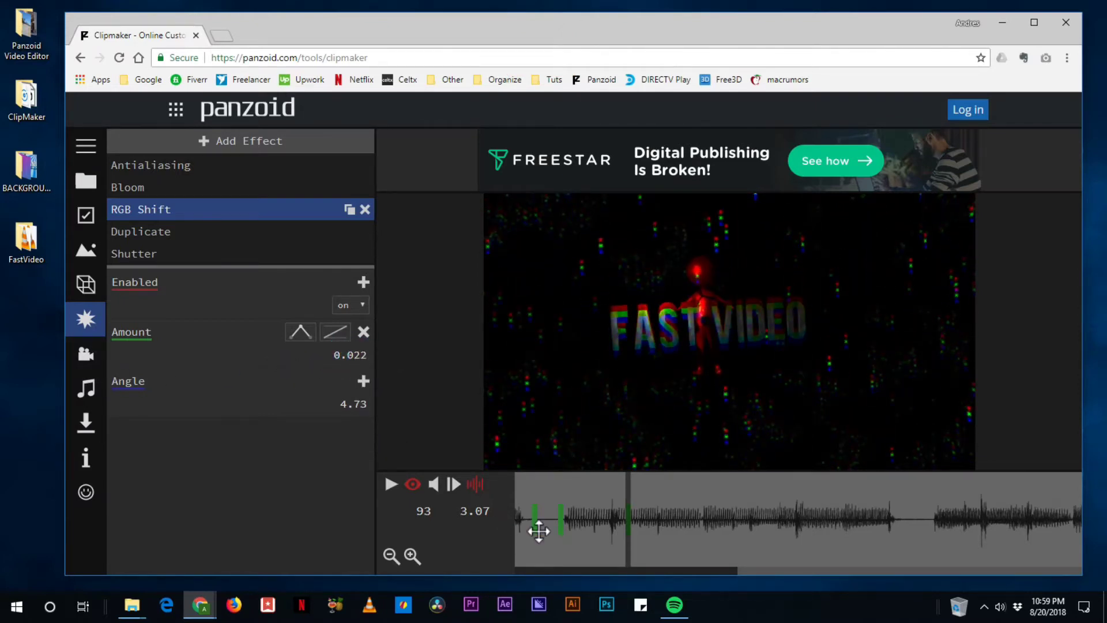
pyautogui.click(555, 482)
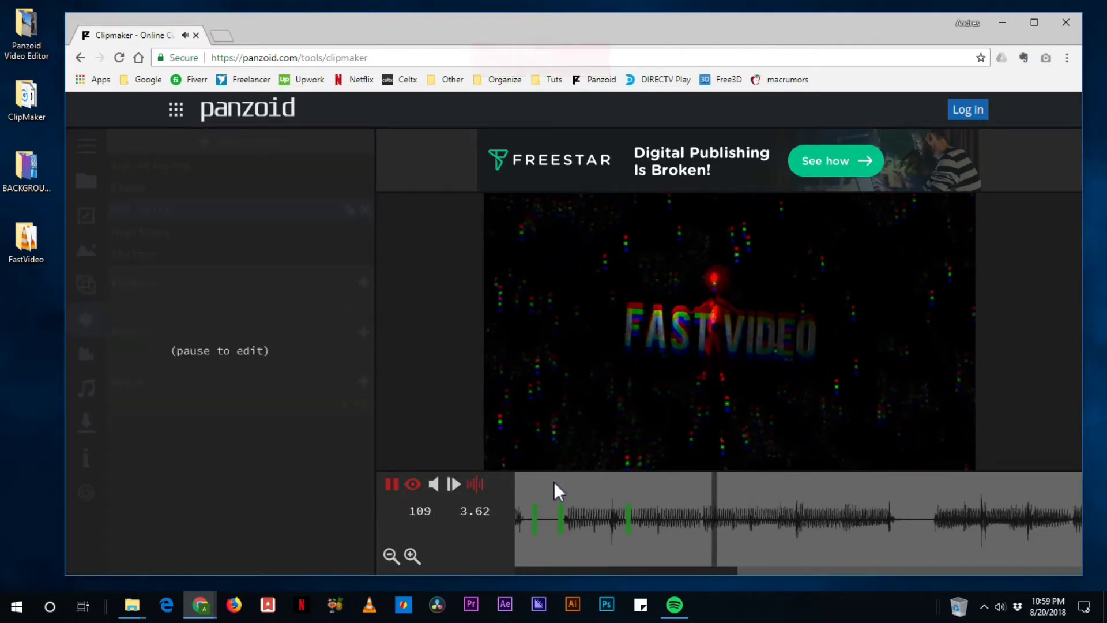
pyautogui.click(556, 482)
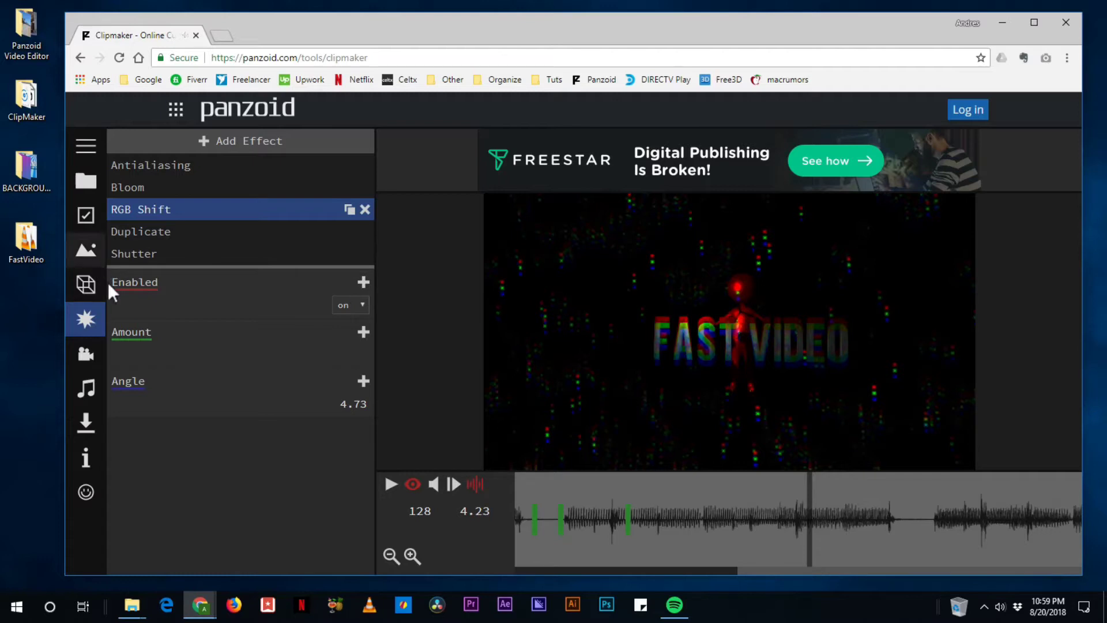
# Step: Add the preset AK47 model to the scene's objects and select it for editing
pyautogui.click(90, 290)
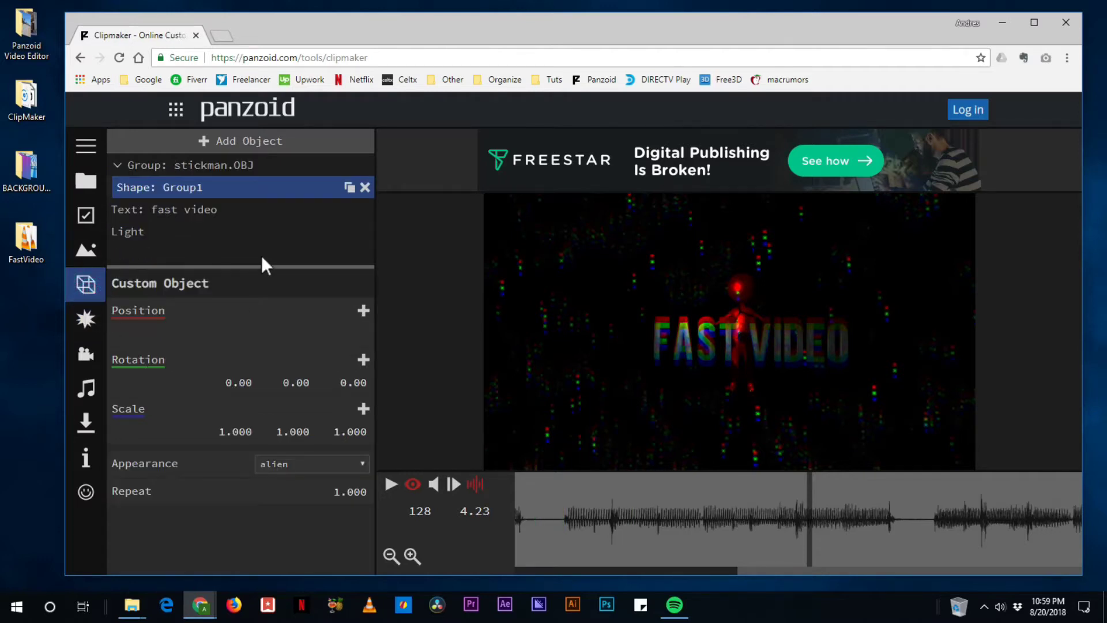
pyautogui.click(246, 147)
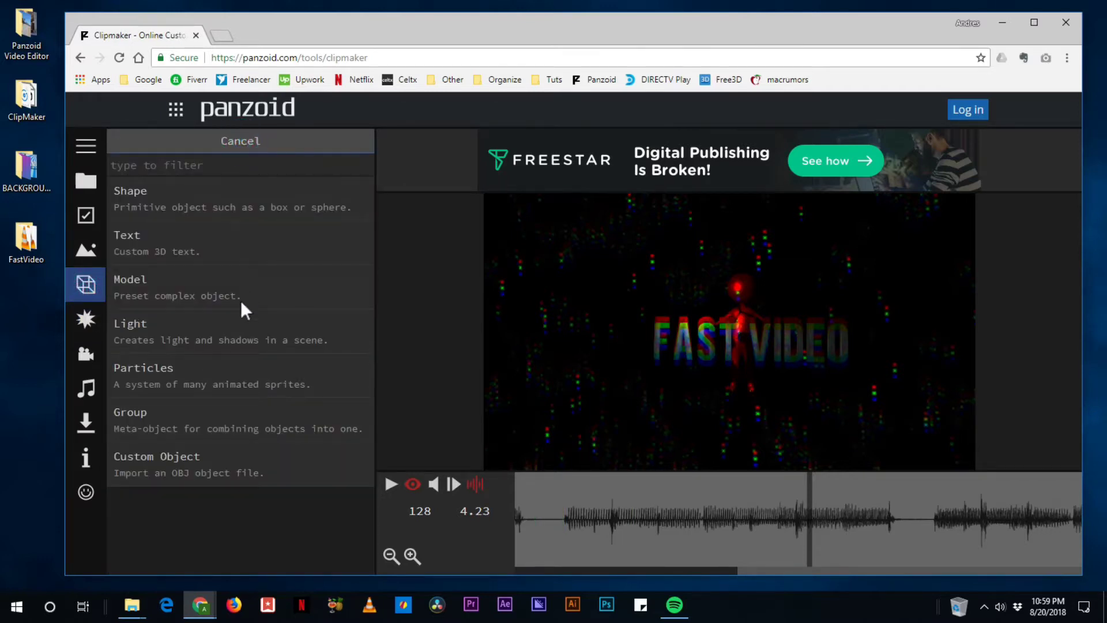
pyautogui.click(164, 292)
pyautogui.click(168, 214)
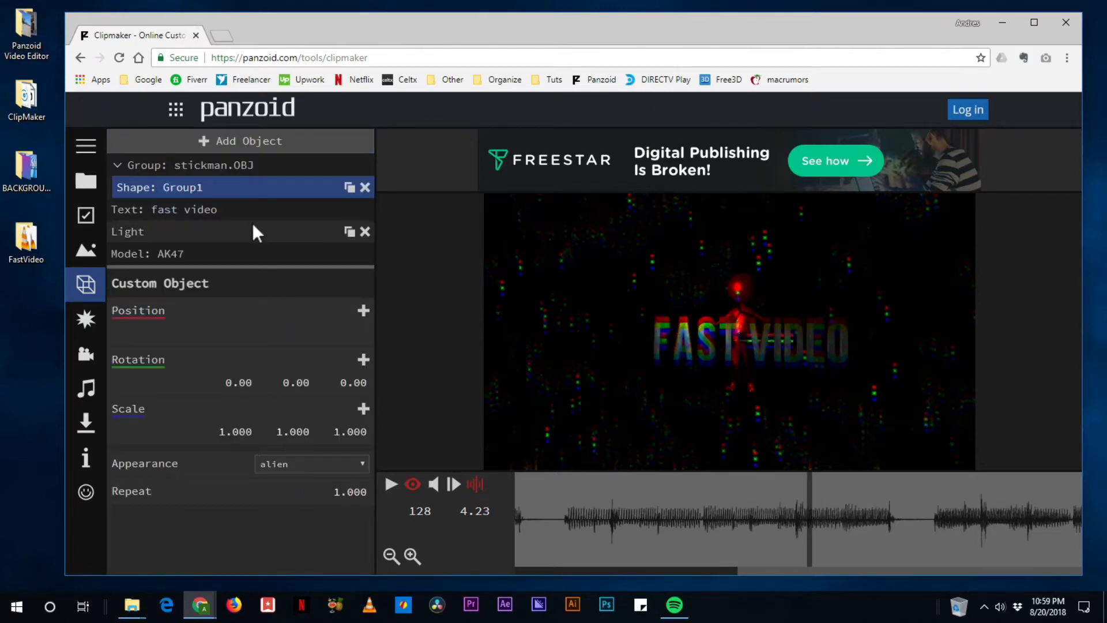
pyautogui.click(153, 254)
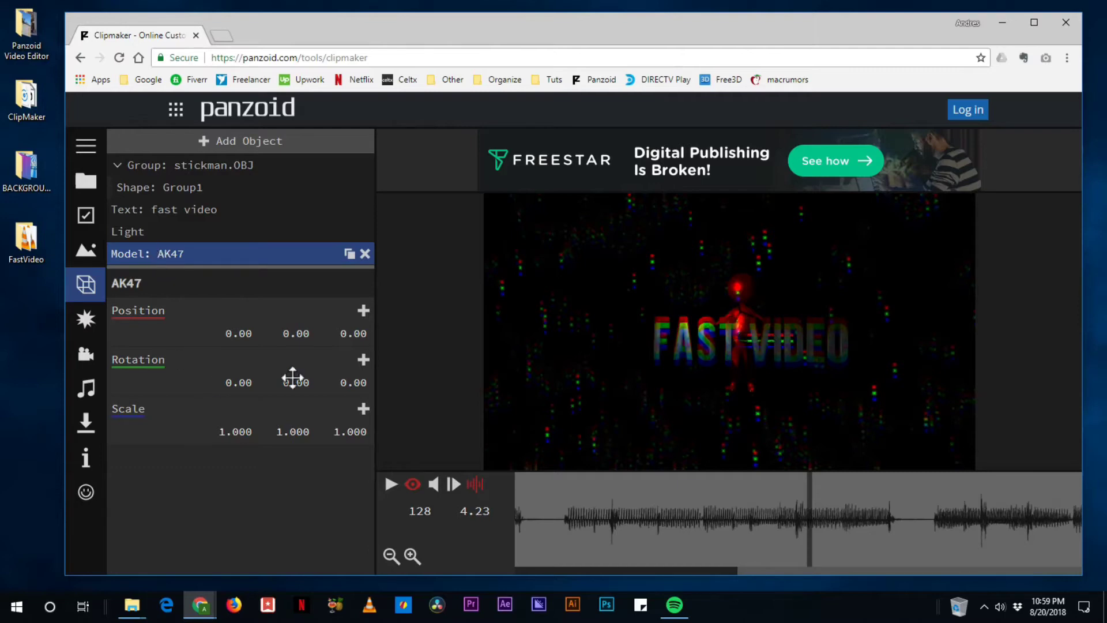
# Step: Set the AK47's X rotation to 89.50, its Y position to 23.50 and its Z position to 77.00
pyautogui.moveTo(238, 381); pyautogui.dragTo(544, 438)
pyautogui.press('shift')
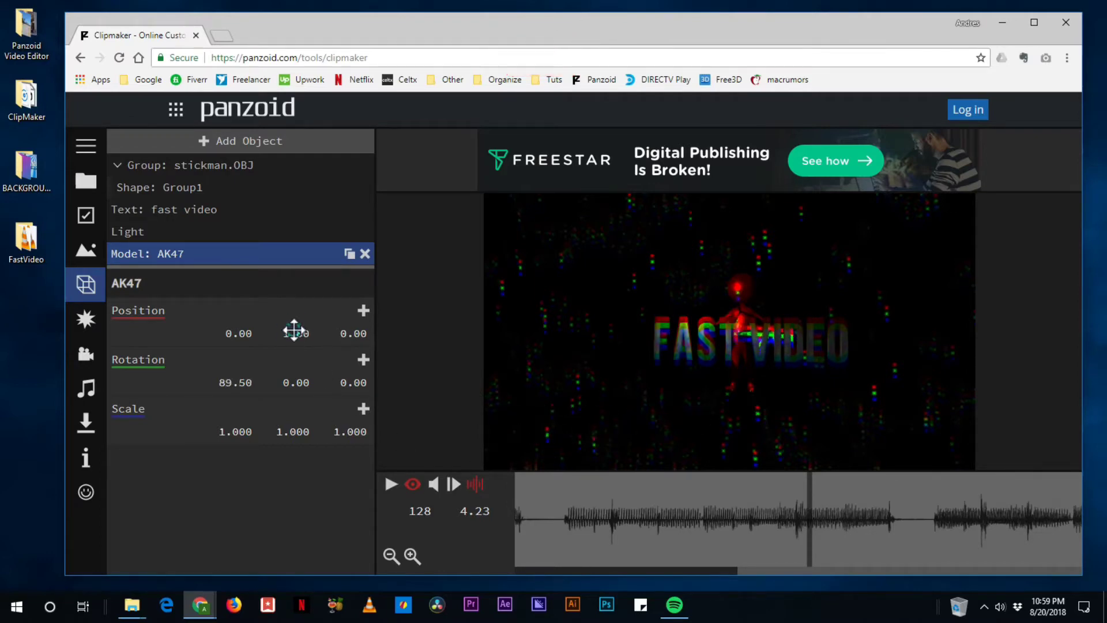
pyautogui.moveTo(295, 332); pyautogui.dragTo(709, 333)
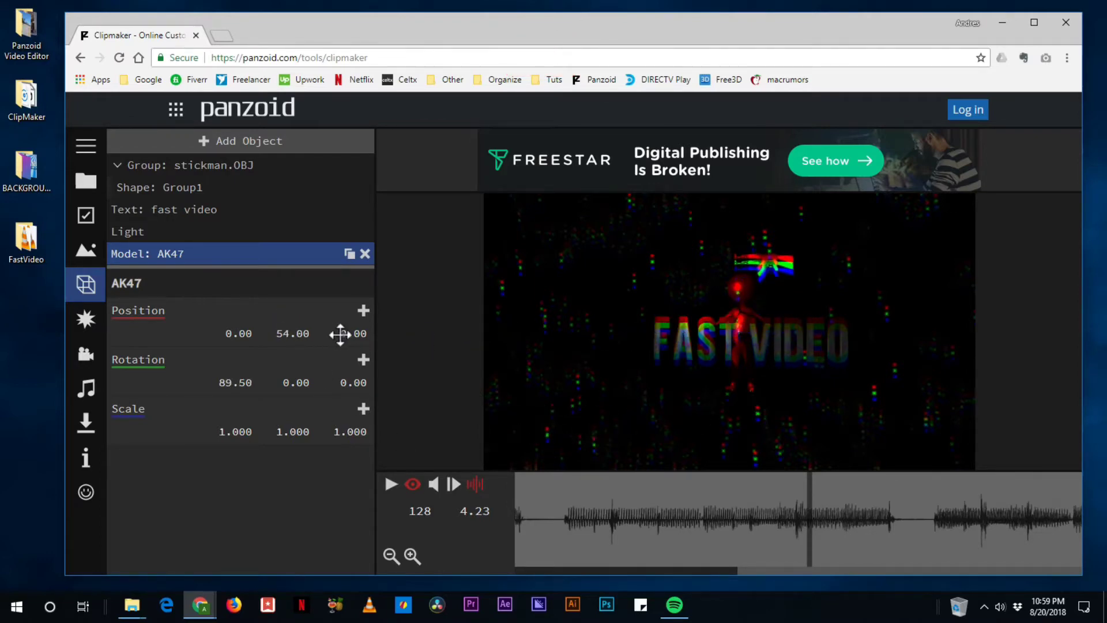
pyautogui.moveTo(338, 334); pyautogui.dragTo(871, 333)
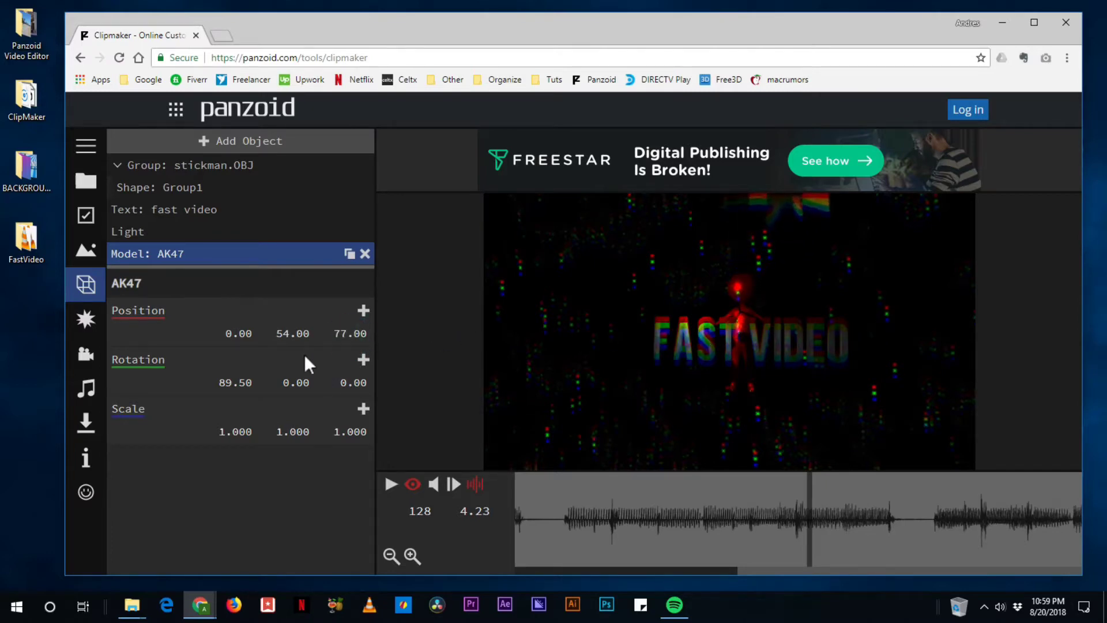
pyautogui.moveTo(290, 335); pyautogui.dragTo(87, 345)
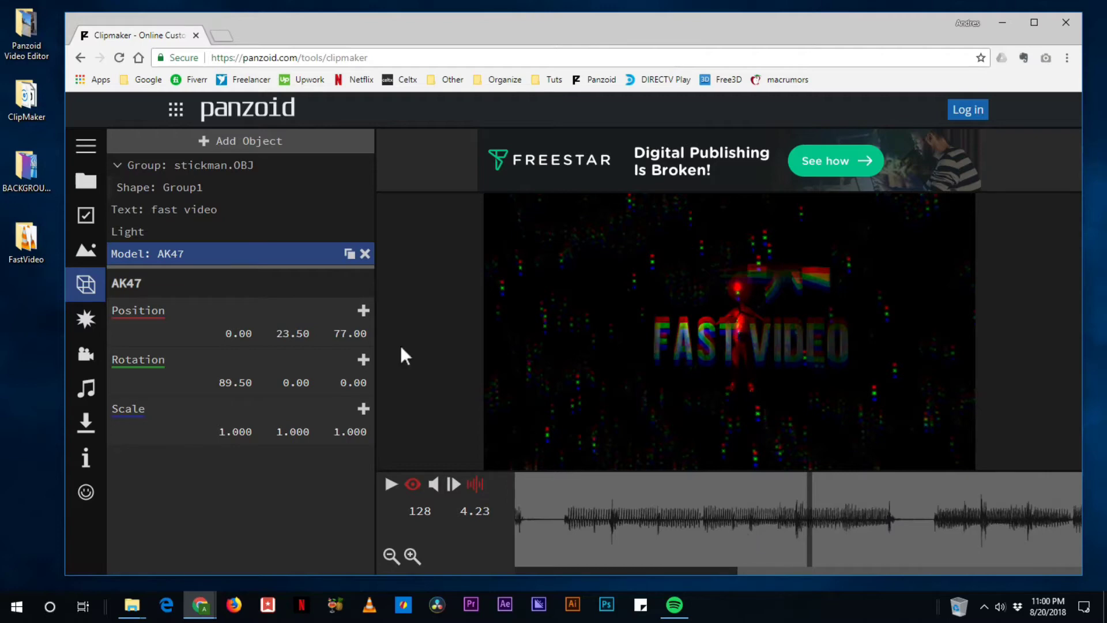
# Step: Keyframe RGB Shift's Amount at 0.022 on frame 108 and at 0 on frame 120
pyautogui.click(88, 314)
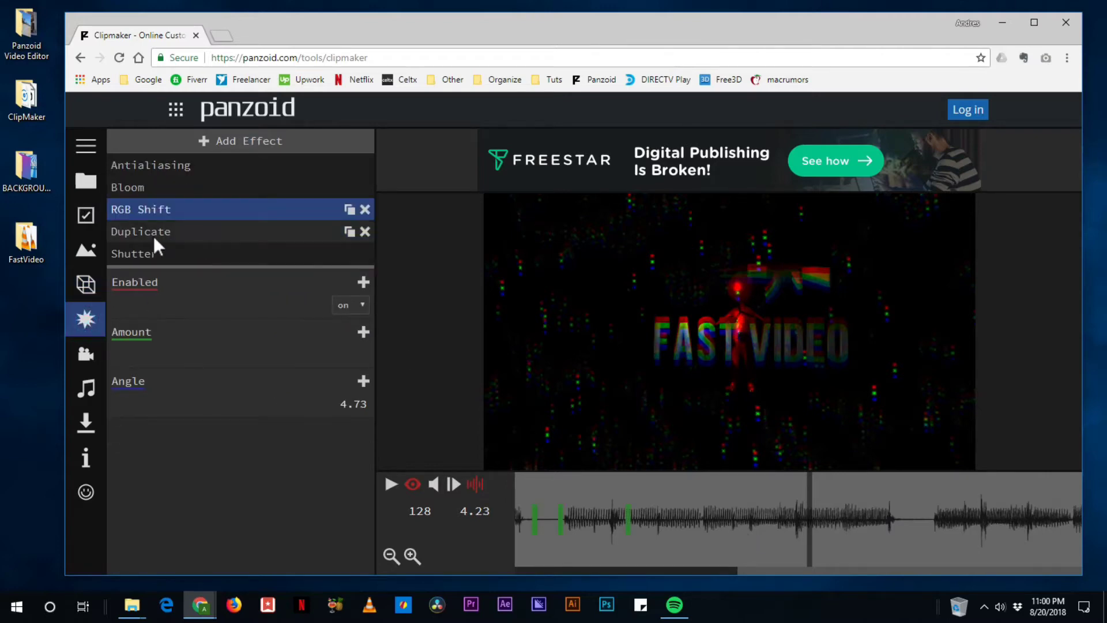
pyautogui.moveTo(694, 515); pyautogui.dragTo(705, 514)
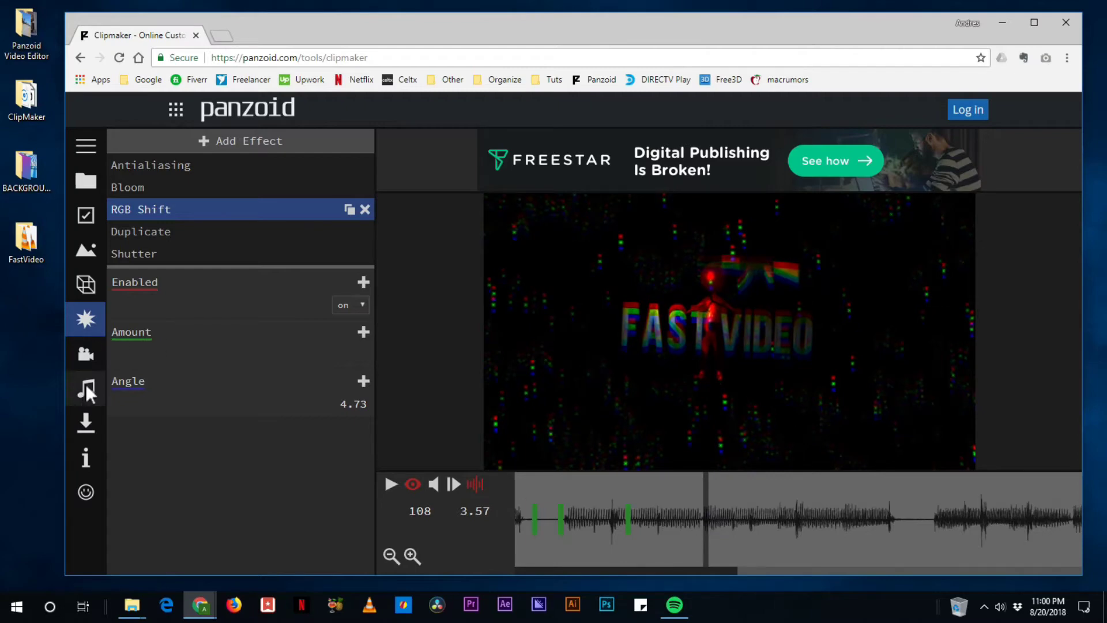
pyautogui.click(364, 333)
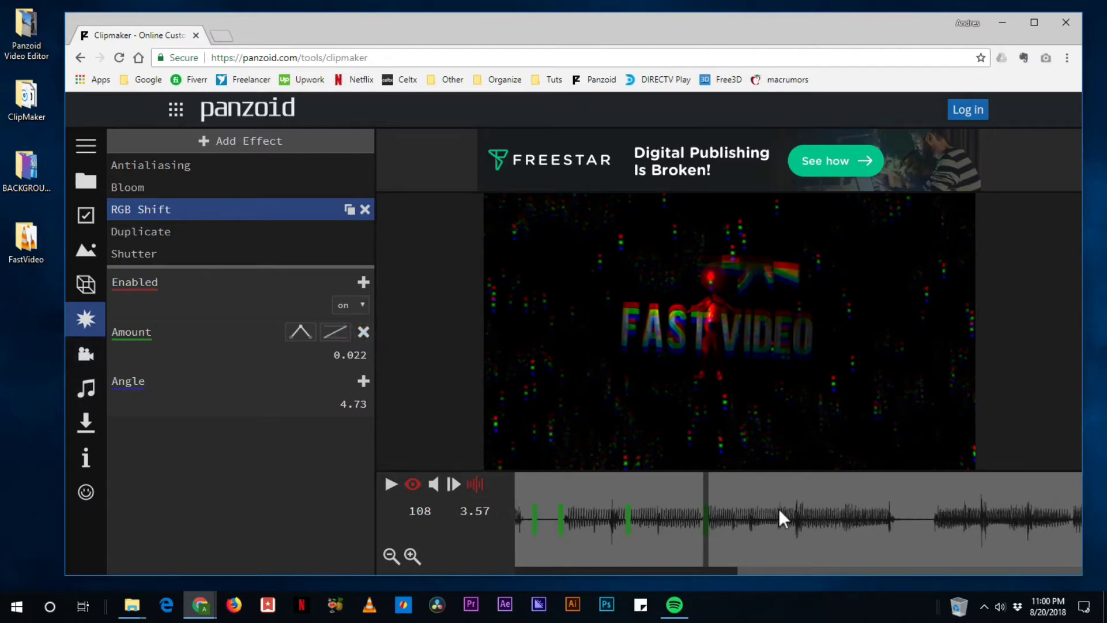
pyautogui.click(770, 509)
pyautogui.click(363, 333)
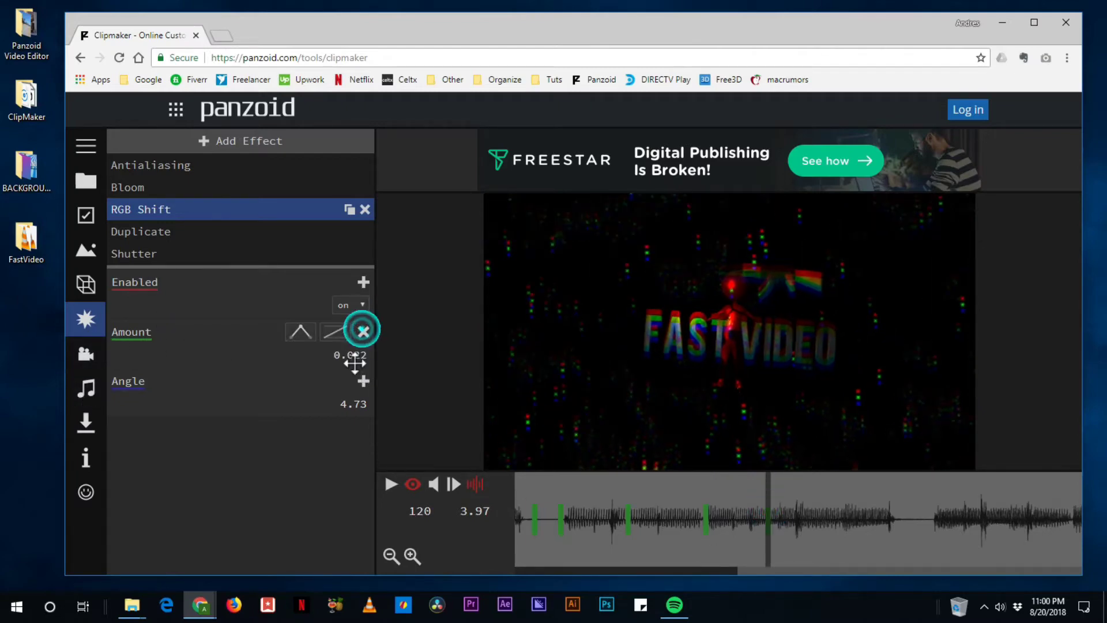
pyautogui.click(353, 356)
pyautogui.write('0')
pyautogui.press('Return')
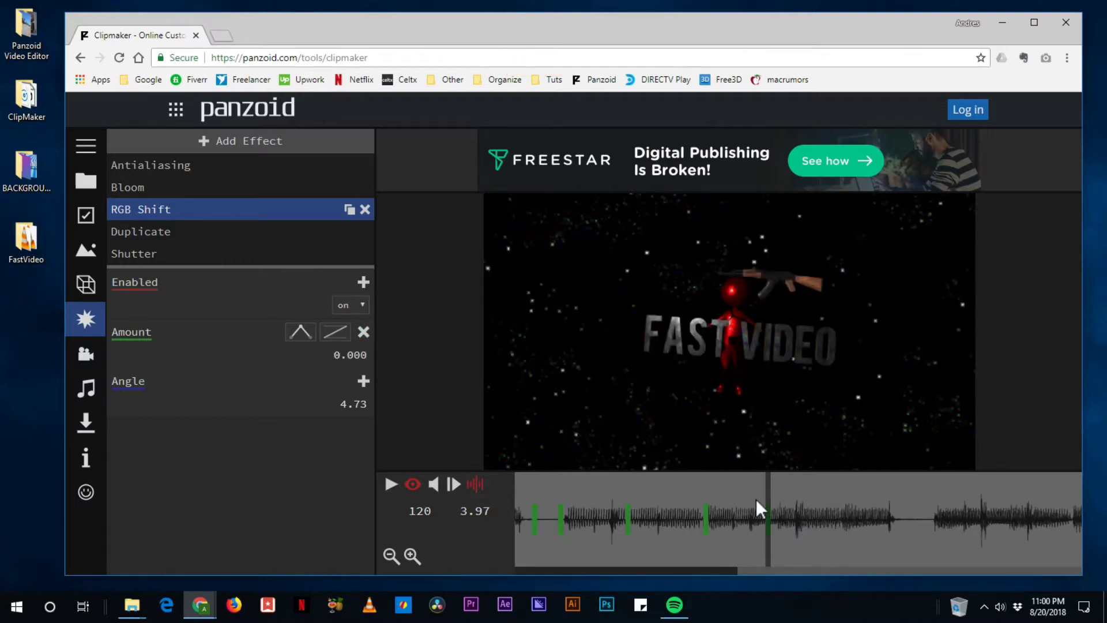
# Step: Play the clip from around frame 108 to check the RGB Shift fading out
pyautogui.click(715, 483)
pyautogui.press('space')
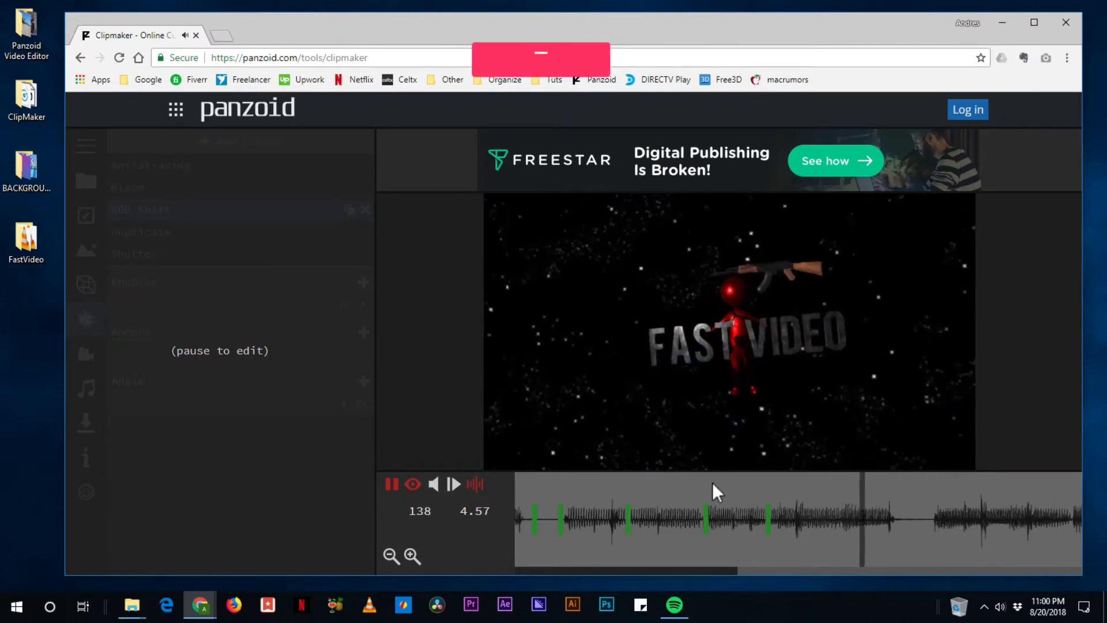
pyautogui.press('space')
# Step: Return the playhead to frame 108 and set the AK47 model's X position to -11.80
pyautogui.moveTo(763, 487); pyautogui.dragTo(707, 489)
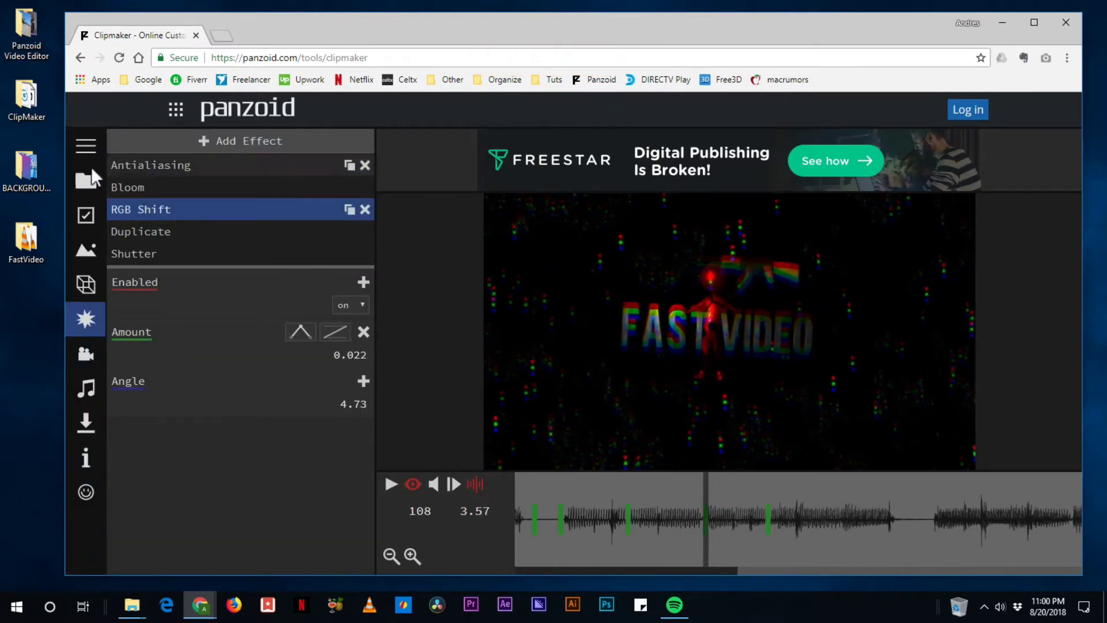
pyautogui.click(84, 283)
pyautogui.click(258, 252)
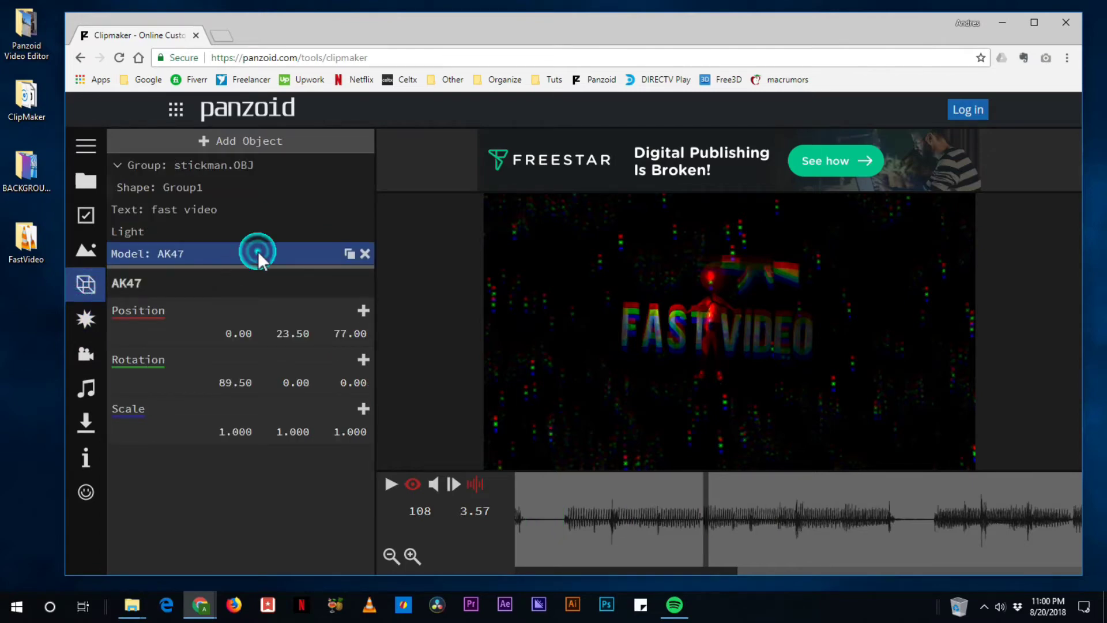
pyautogui.click(161, 253)
pyautogui.moveTo(235, 340); pyautogui.dragTo(187, 374)
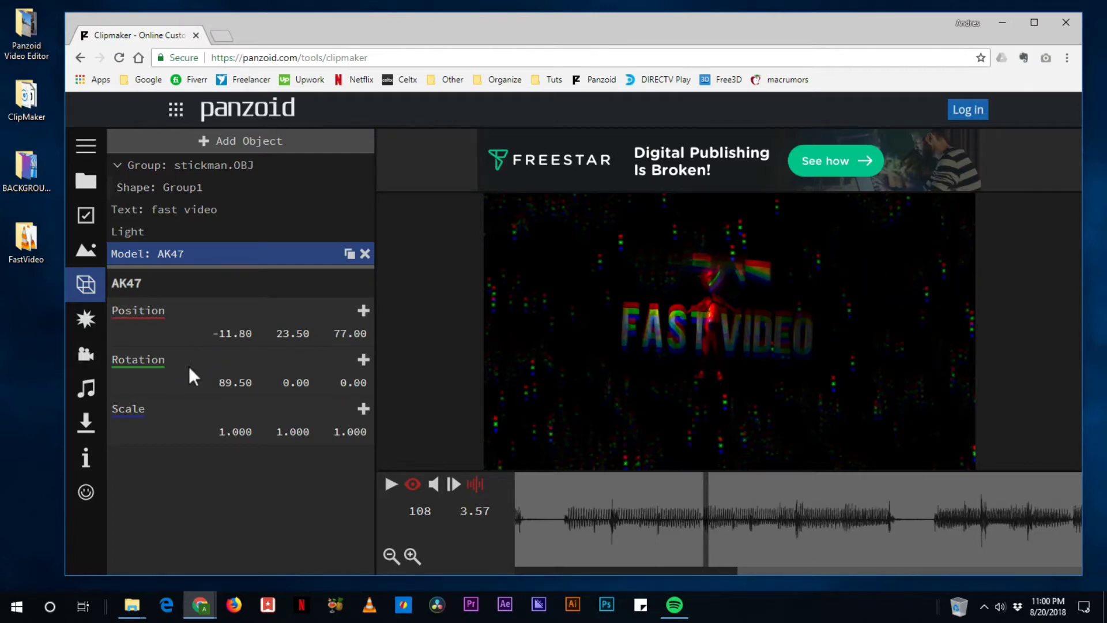
# Step: Set the AK47's position to X -17.30 and Y -32.10, and keyframe it on frame 122
pyautogui.moveTo(289, 340); pyautogui.dragTo(325, 354)
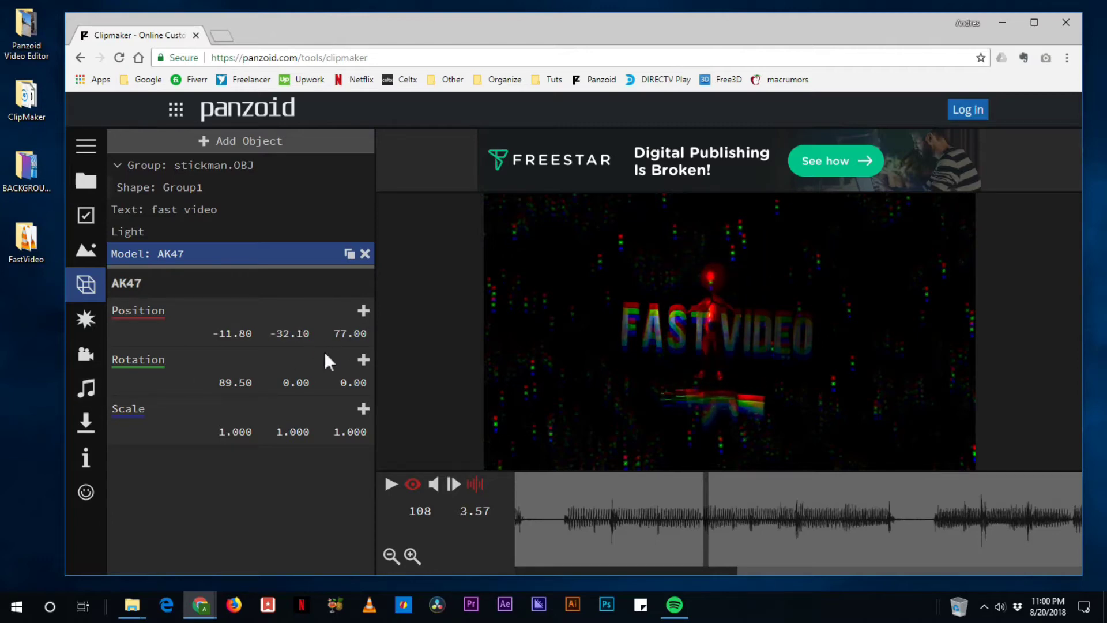
pyautogui.moveTo(229, 340); pyautogui.dragTo(206, 340)
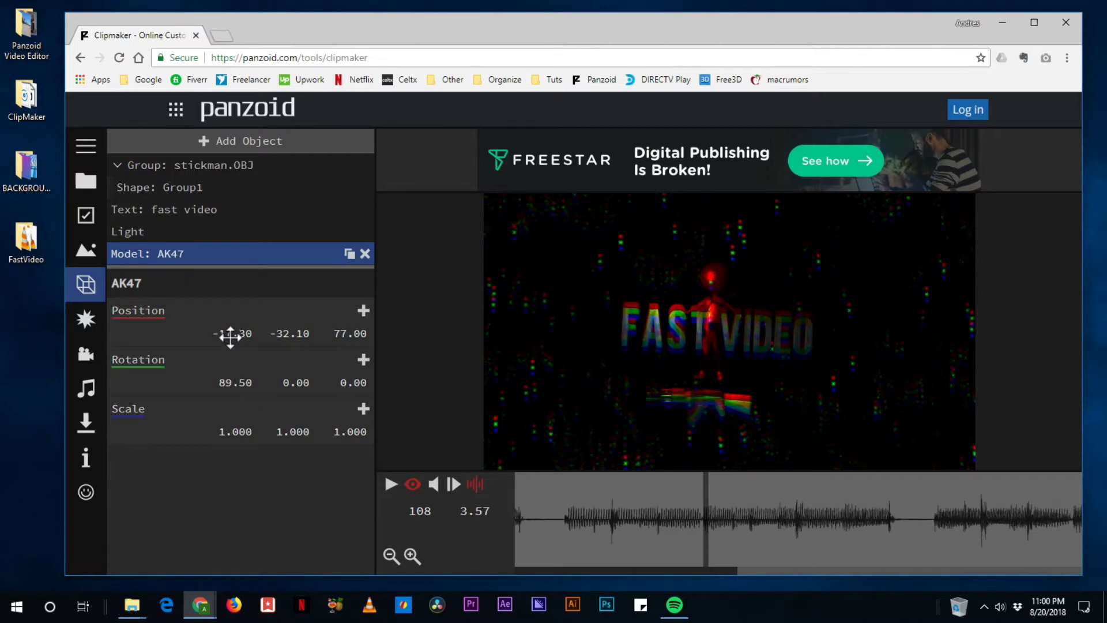
pyautogui.moveTo(750, 489); pyautogui.dragTo(777, 493)
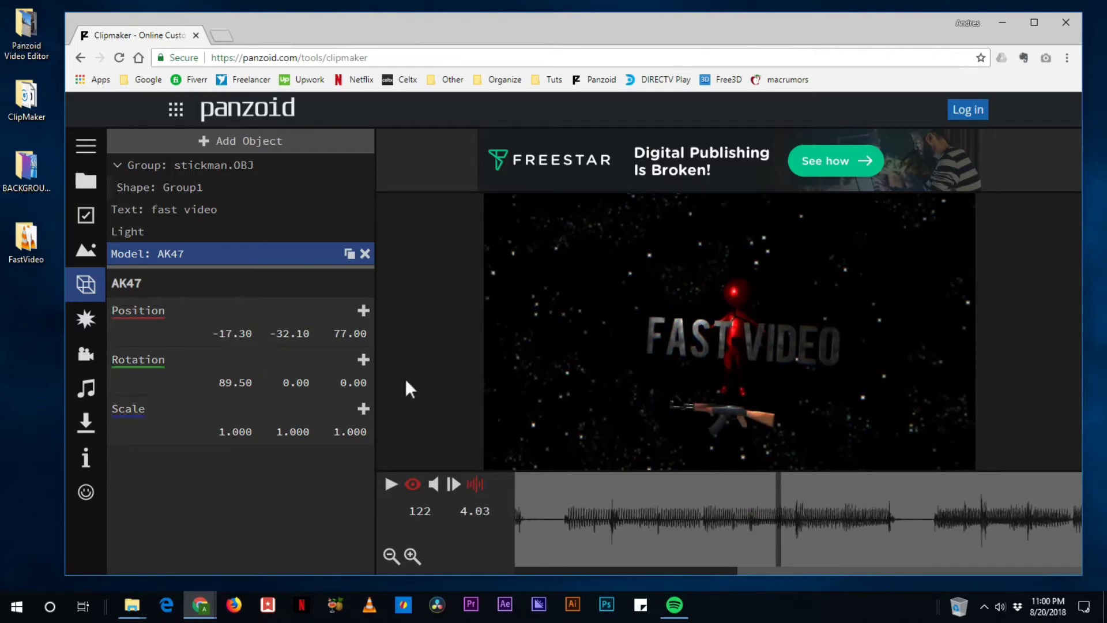
pyautogui.click(363, 311)
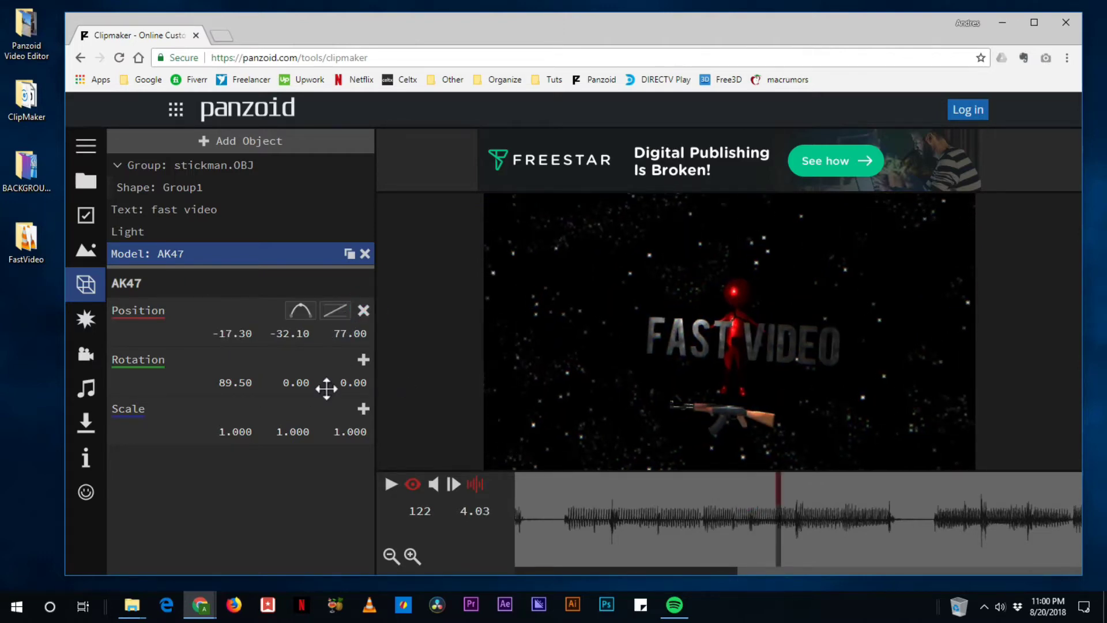
# Step: Keyframe the AK47's position on frame 98 with X at 144.60 and Y at -31.60
pyautogui.moveTo(714, 497); pyautogui.dragTo(652, 498)
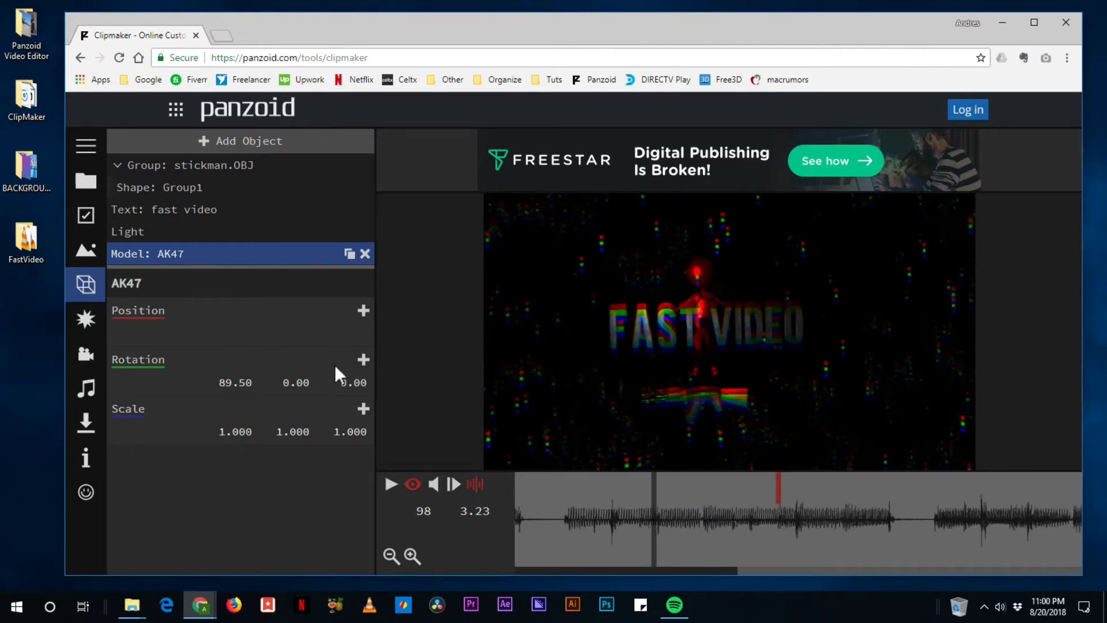
pyautogui.click(363, 310)
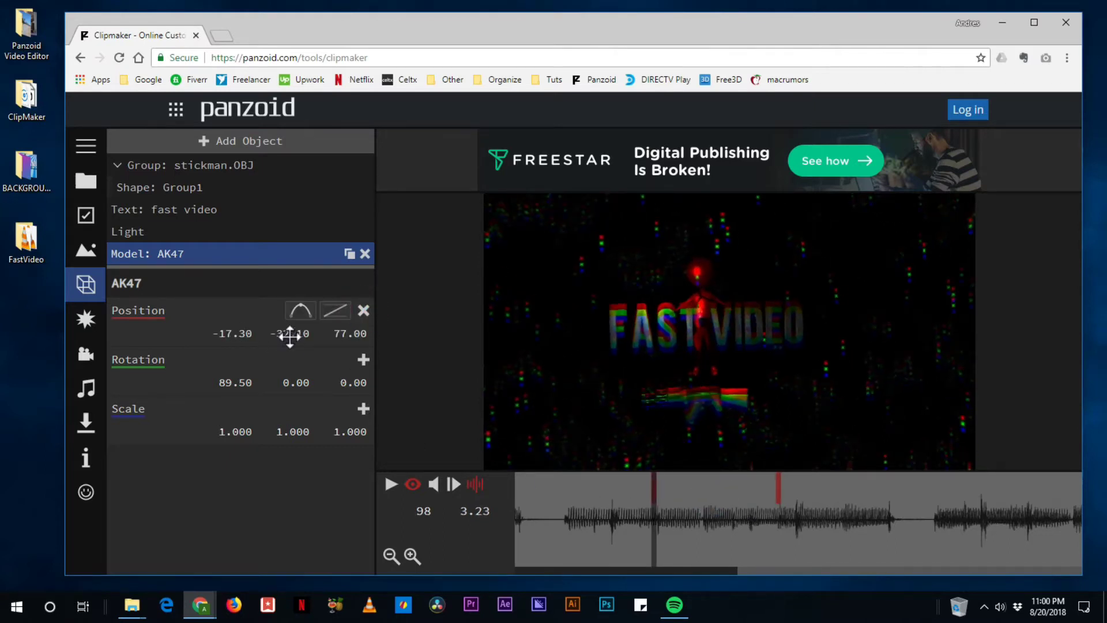
pyautogui.moveTo(290, 337); pyautogui.dragTo(1084, 378)
pyautogui.moveTo(230, 335); pyautogui.dragTo(561, 353)
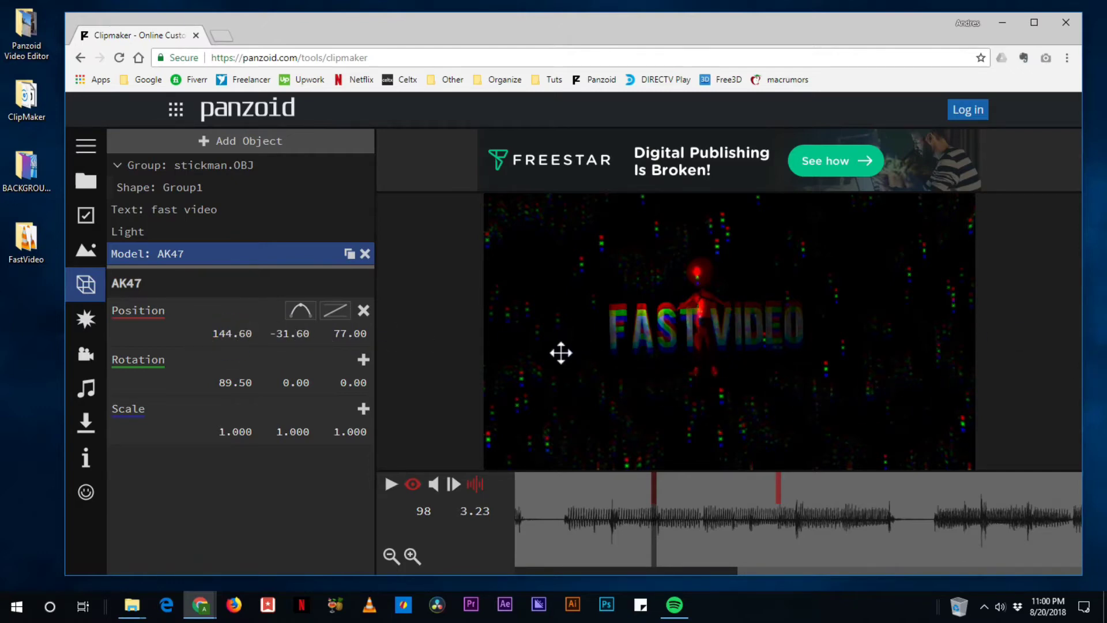
# Step: Play the clip to check the AK47's entrance, and compare its position keyframes on frames 98 and 122
pyautogui.press('space')
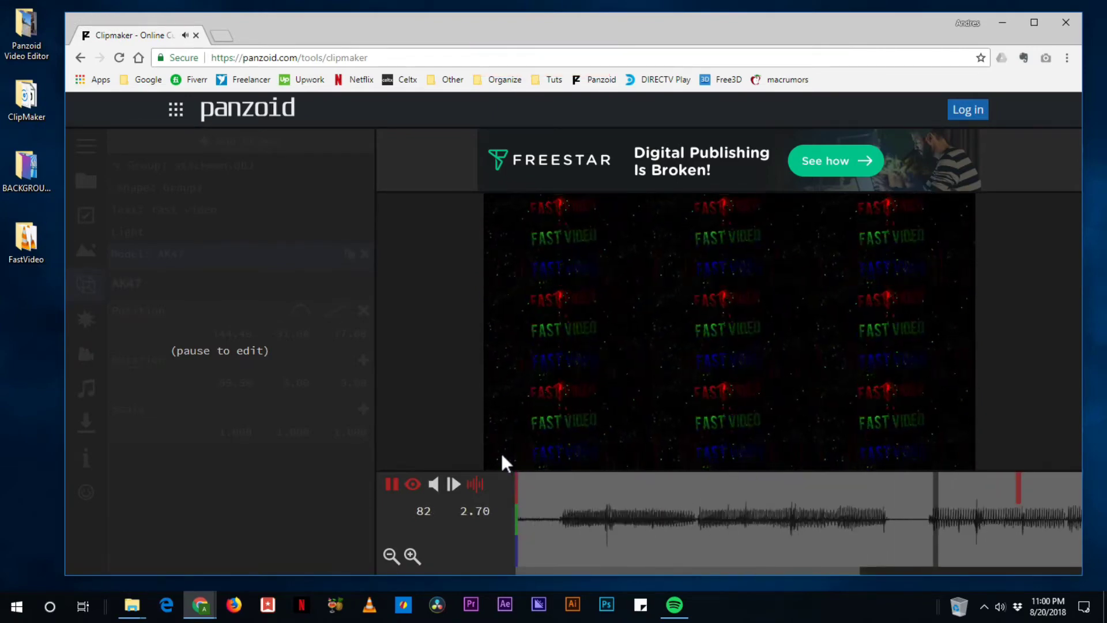
pyautogui.press('space')
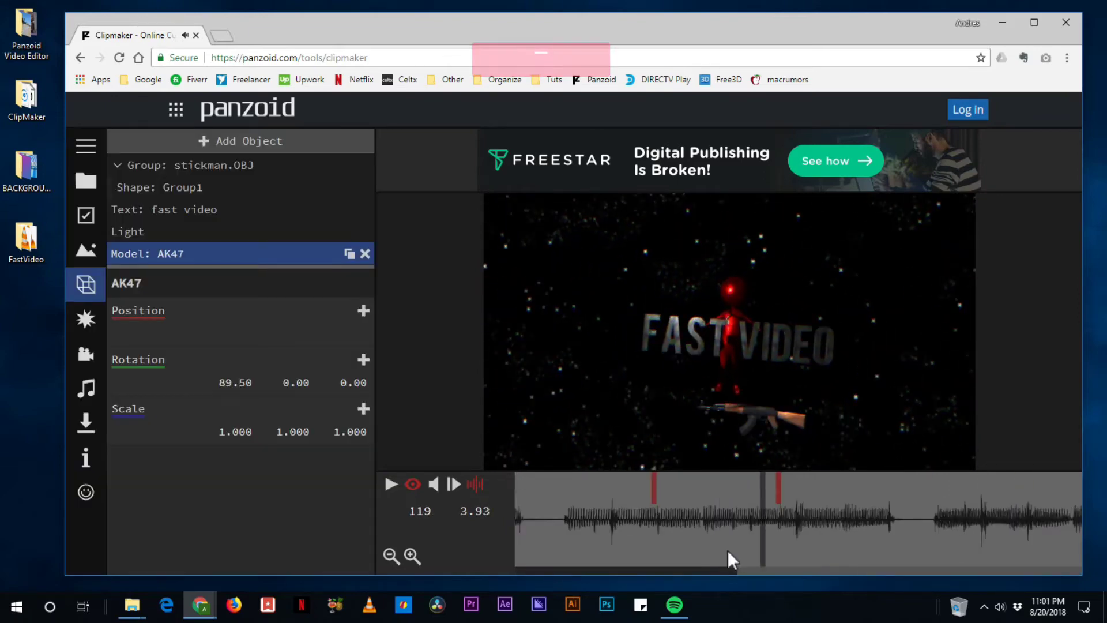
pyautogui.moveTo(687, 501)
pyautogui.mouseDown()
pyautogui.moveTo(662, 490)
pyautogui.moveTo(628, 499)
pyautogui.moveTo(656, 499)
pyautogui.mouseUp()
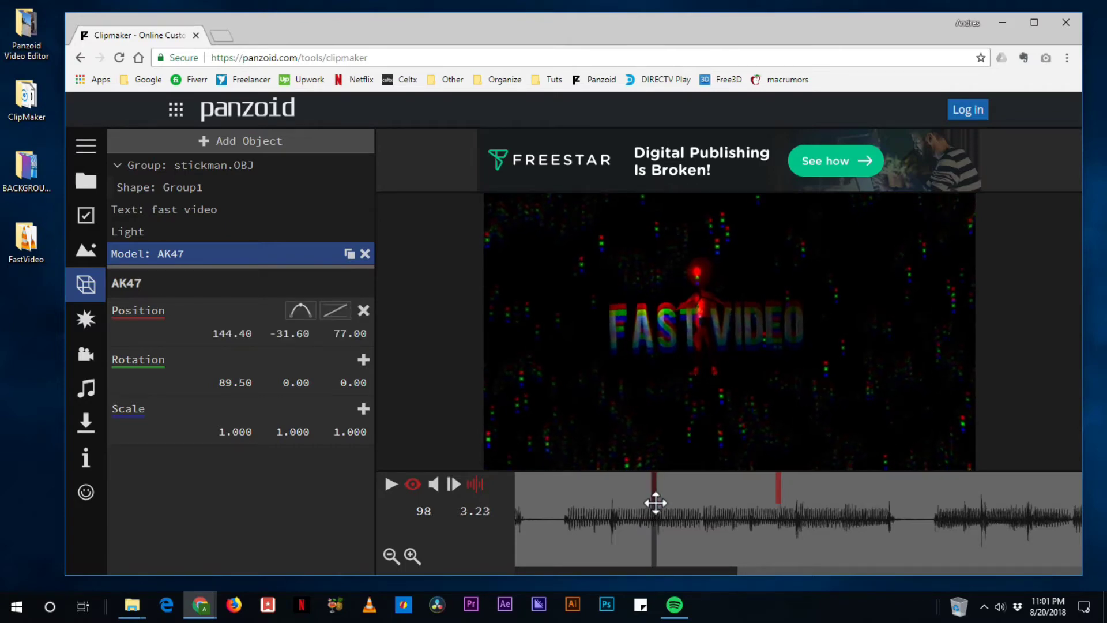
pyautogui.click(779, 493)
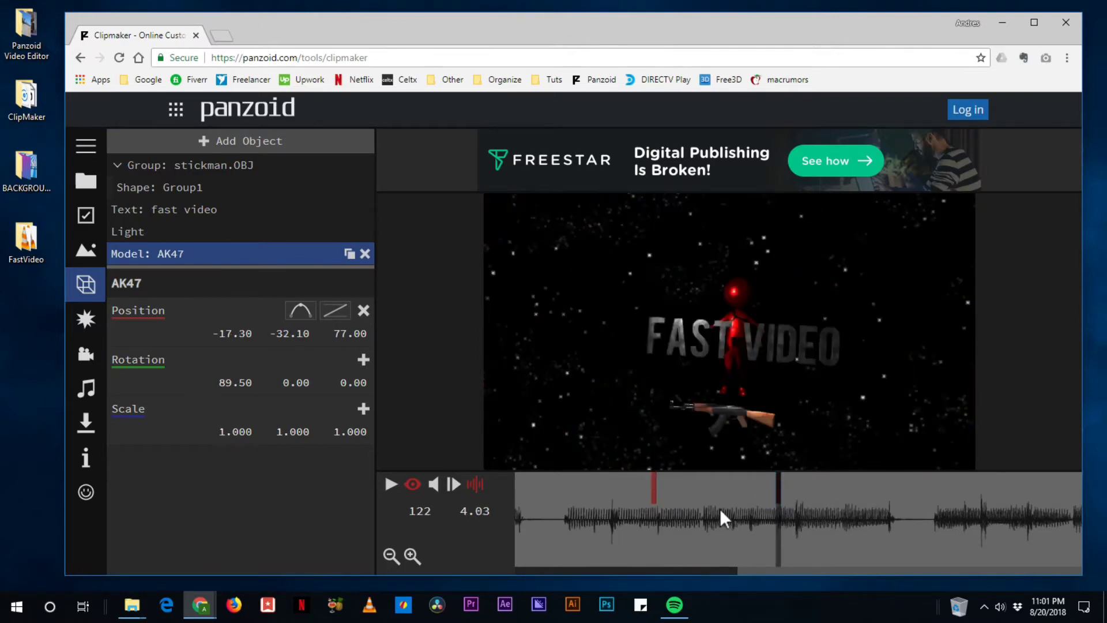
pyautogui.click(654, 500)
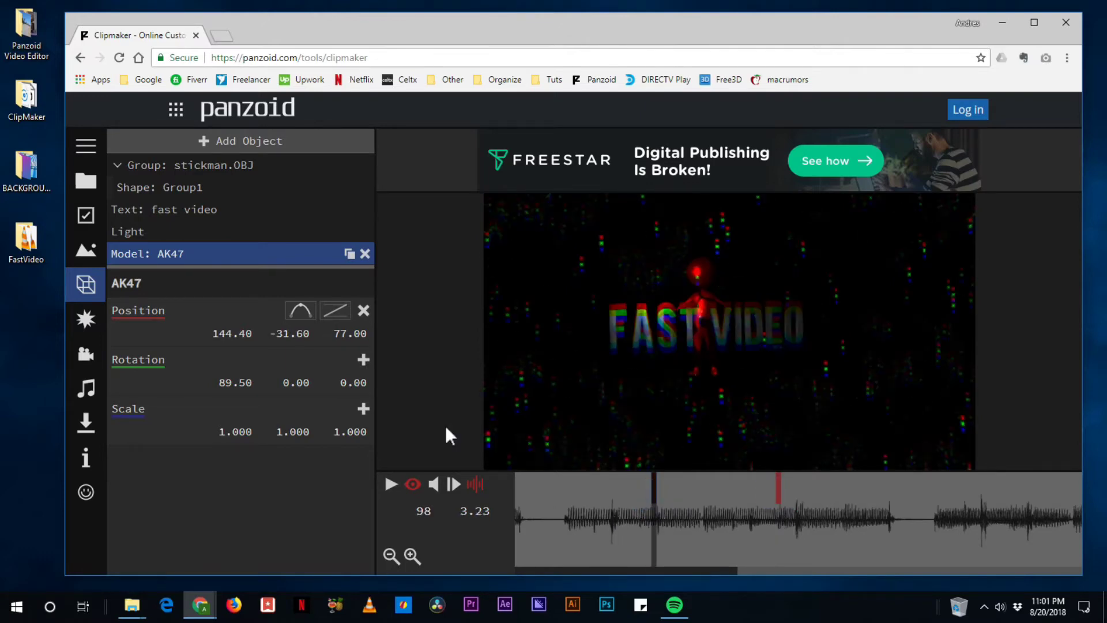
# Step: Adjust the AK47's X position on its frame 98 keyframe
pyautogui.moveTo(218, 329); pyautogui.dragTo(339, 345)
pyautogui.moveTo(242, 341); pyautogui.dragTo(207, 329)
pyautogui.moveTo(52, 335); pyautogui.dragTo(0, 333)
pyautogui.moveTo(237, 335); pyautogui.dragTo(208, 334)
# Step: Add an AK47 position keyframe on frame 93 with X at 325.82, and play the clip to check the motion
pyautogui.click(626, 492)
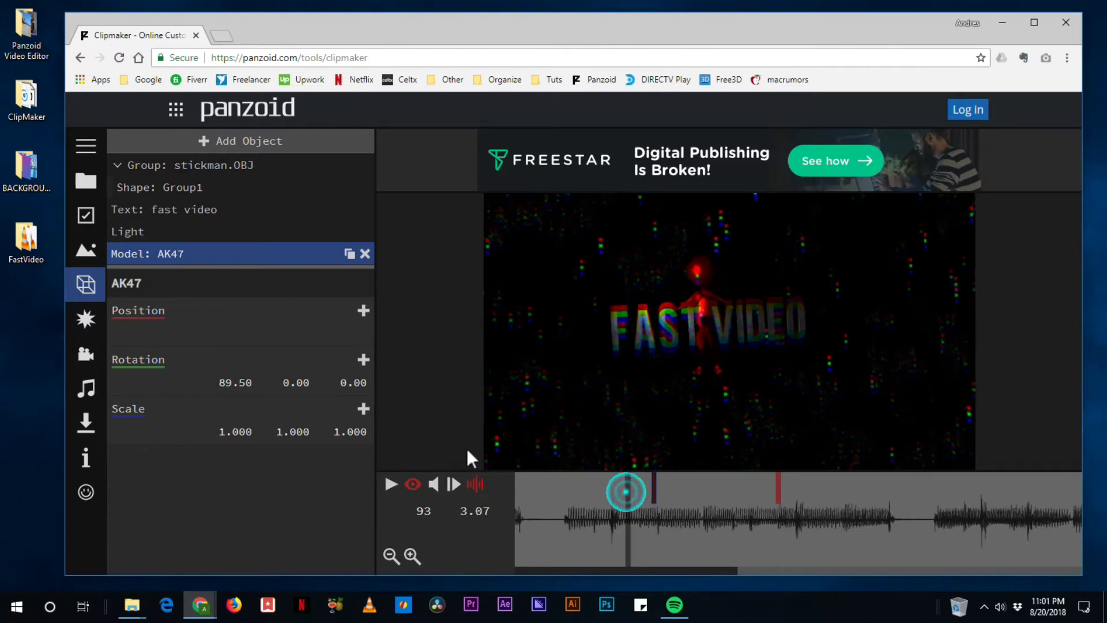
pyautogui.click(363, 311)
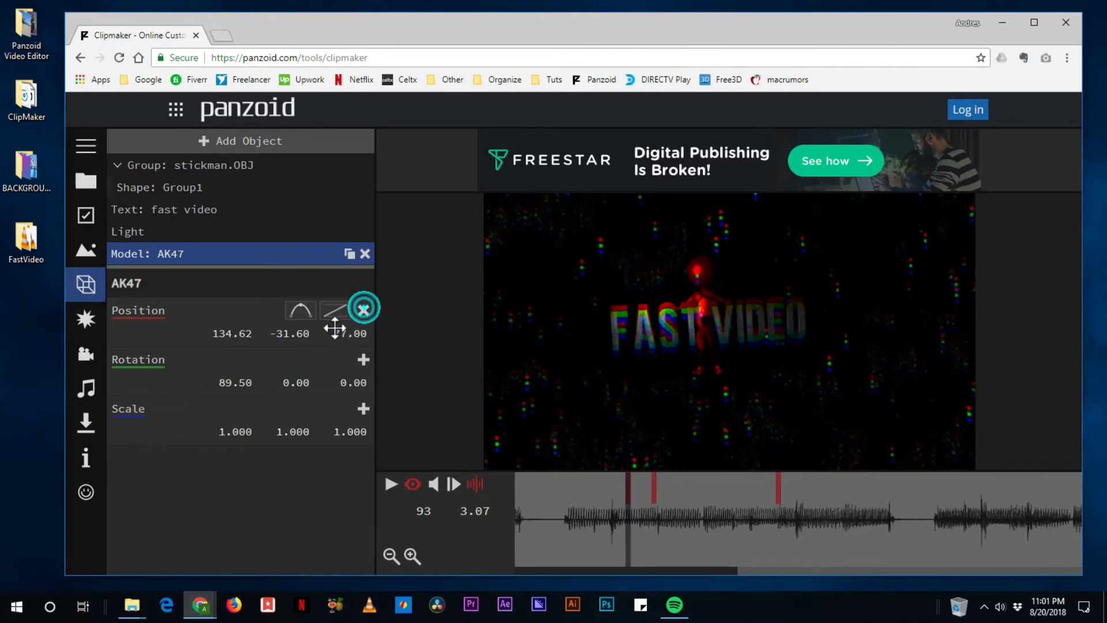
pyautogui.moveTo(230, 334)
pyautogui.mouseDown()
pyautogui.moveTo(271, 333)
pyautogui.moveTo(227, 334)
pyautogui.mouseUp()
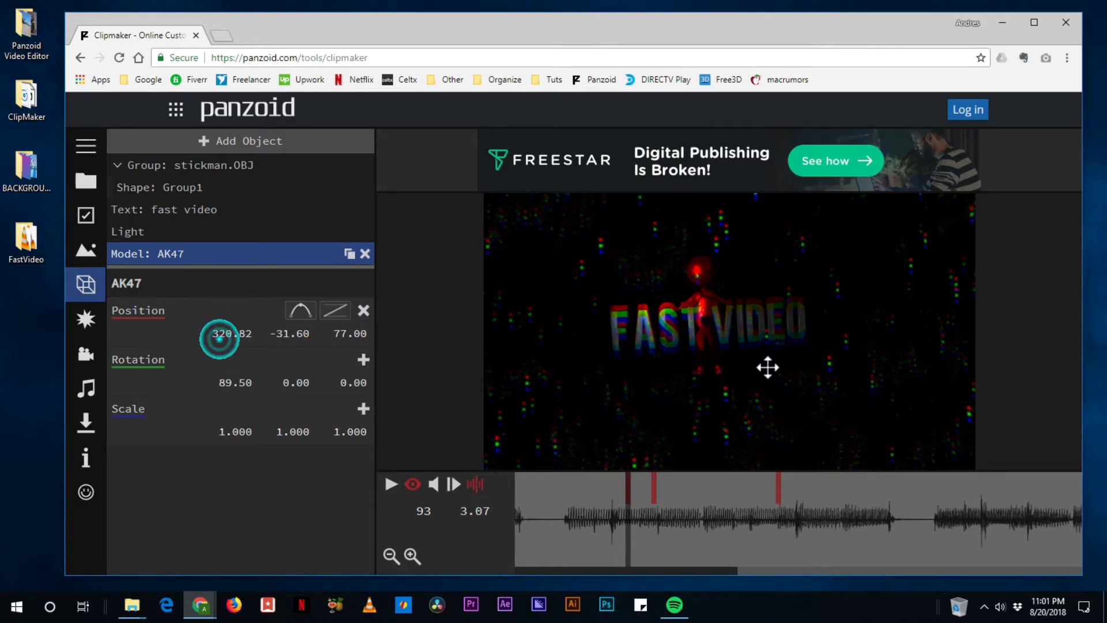
pyautogui.click(395, 488)
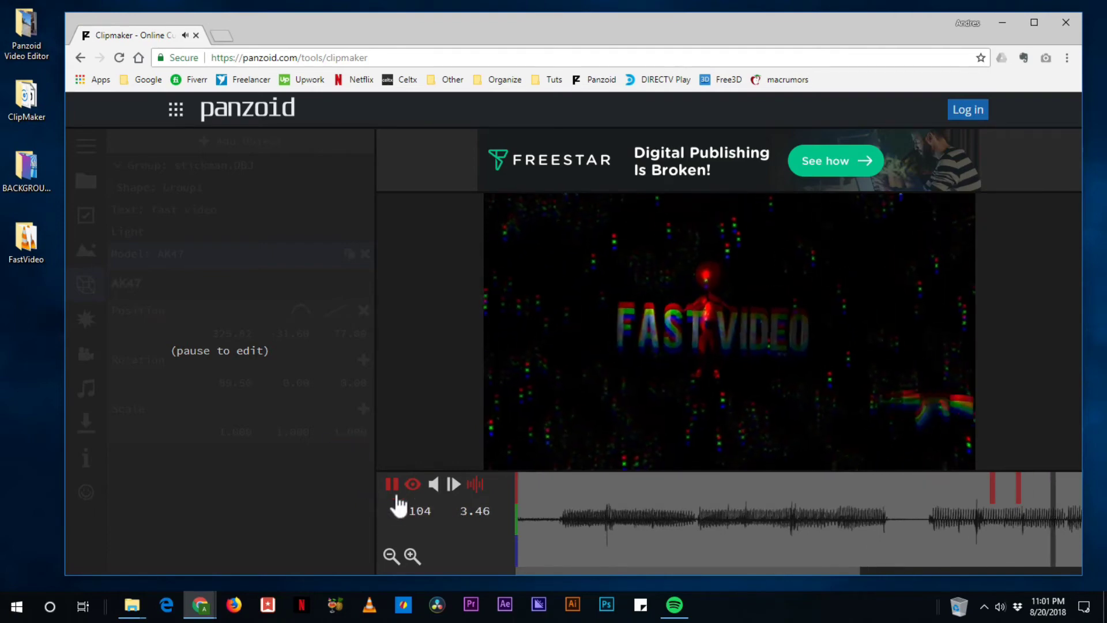
pyautogui.click(392, 485)
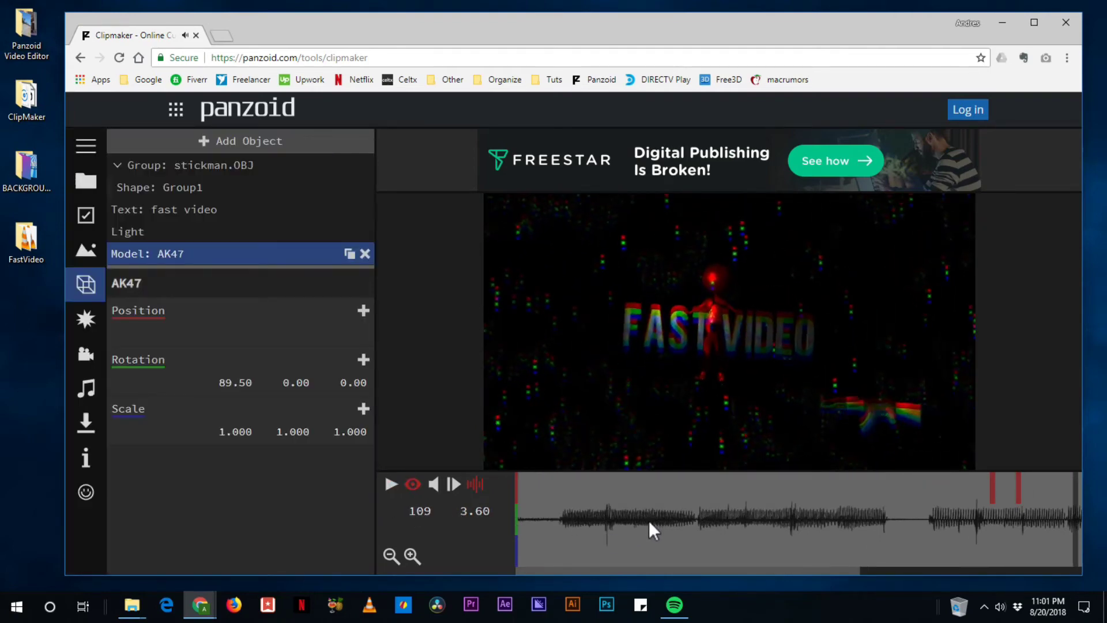
# Step: Increase the AK47's X position further on the frame 93 keyframe and play the clip to check its entrance
pyautogui.click(998, 524)
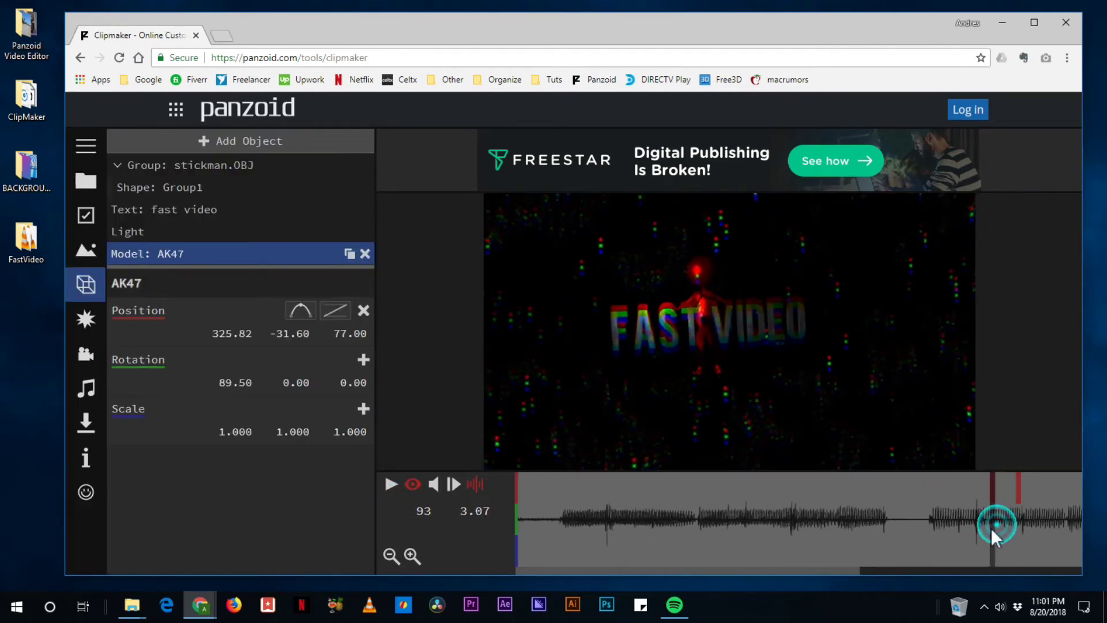
pyautogui.moveTo(223, 336); pyautogui.dragTo(460, 371)
pyautogui.moveTo(218, 333); pyautogui.dragTo(1067, 433)
pyautogui.moveTo(379, 349); pyautogui.dragTo(1102, 433)
pyautogui.moveTo(224, 340); pyautogui.dragTo(1068, 465)
pyautogui.press('space')
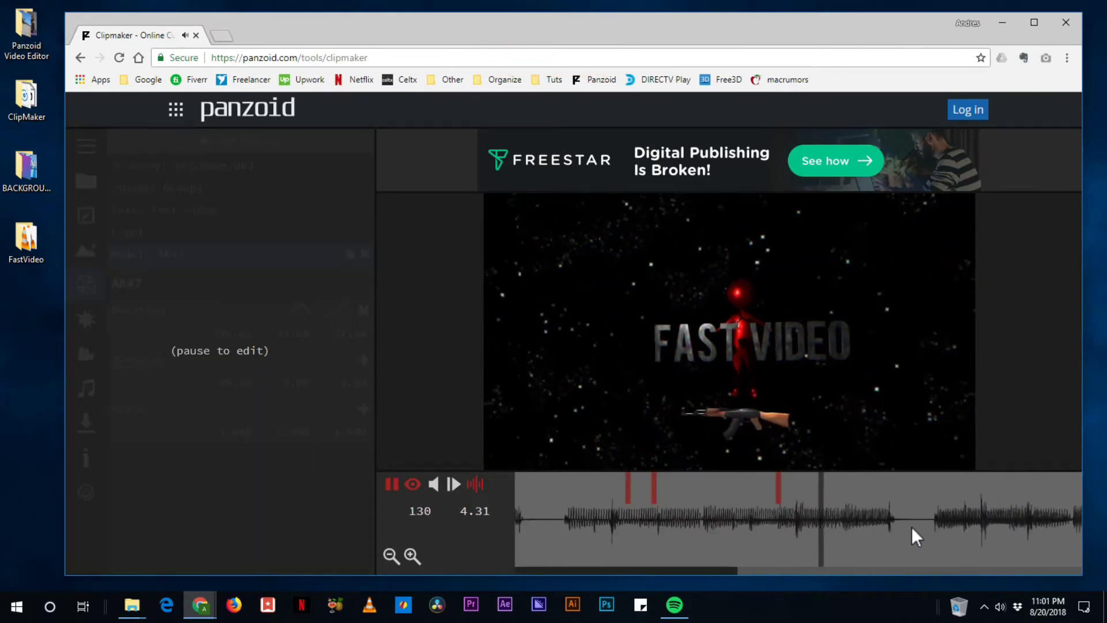
pyautogui.press('space')
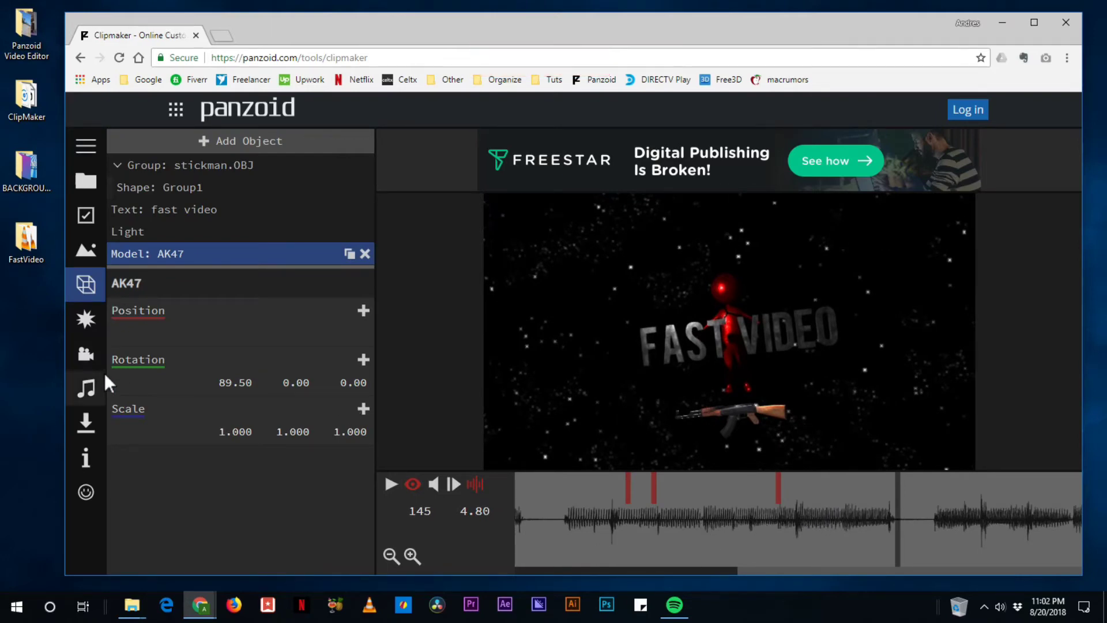
# Step: Keyframe the camera's Shake at 0.050 and Shake speed at 1.15 on frame 132
pyautogui.click(86, 353)
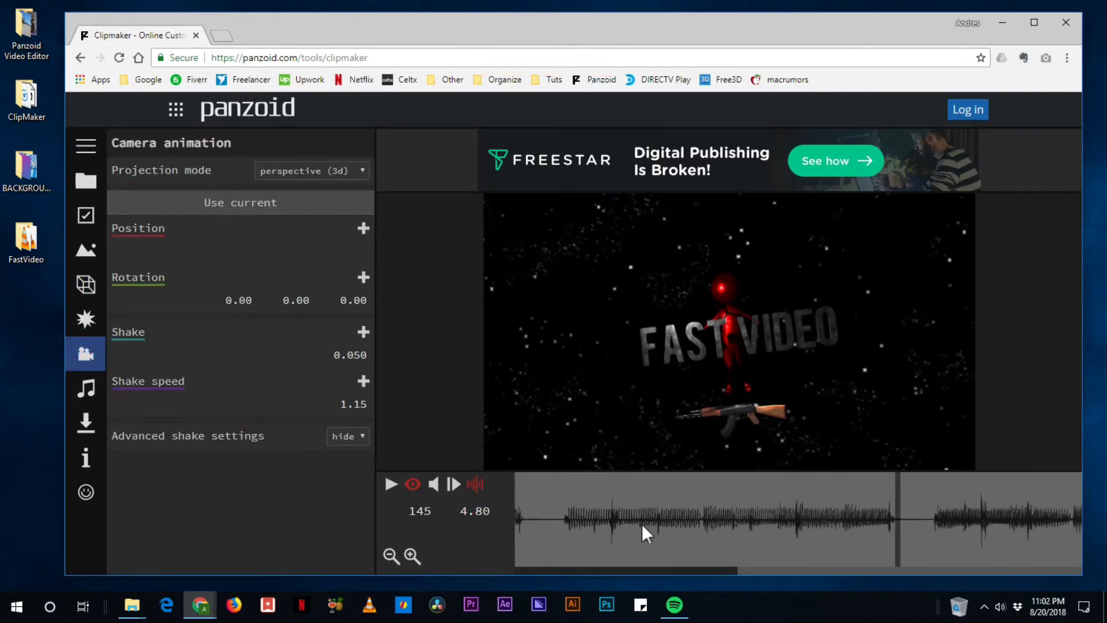
pyautogui.click(833, 496)
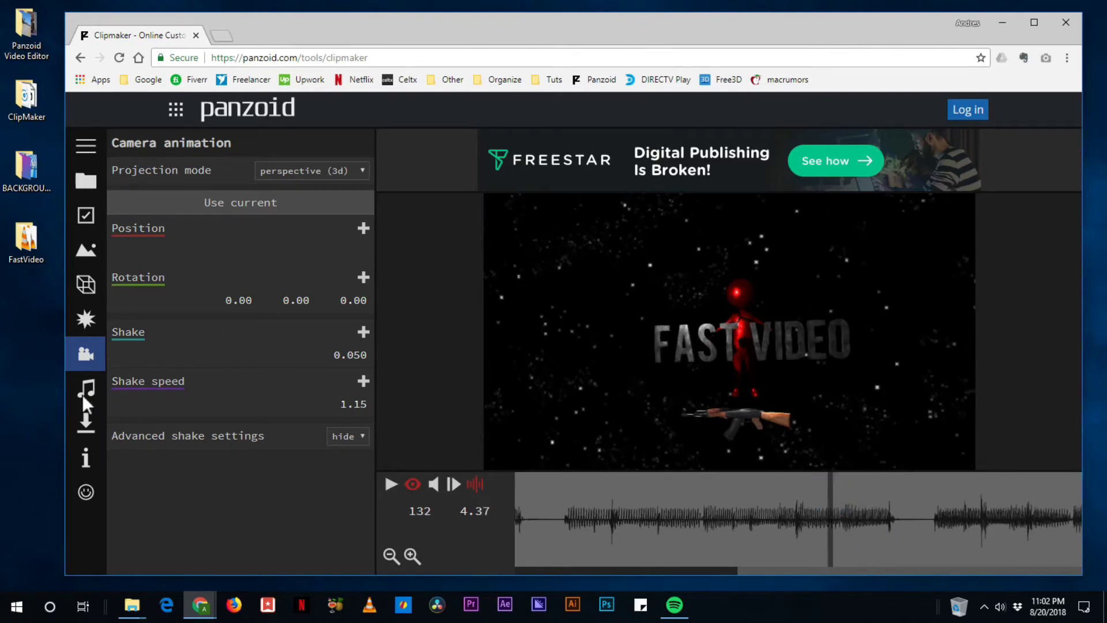
pyautogui.click(363, 382)
pyautogui.click(364, 332)
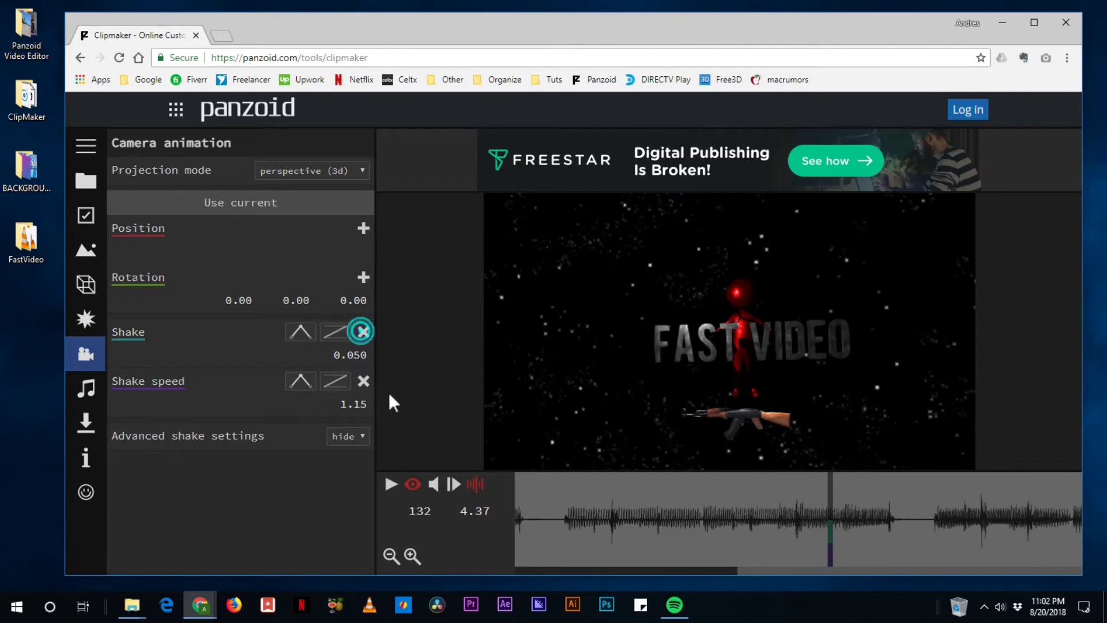
# Step: Keyframe the camera's Shake and Shake speed at 0 on frame 144
pyautogui.click(893, 529)
pyautogui.click(363, 380)
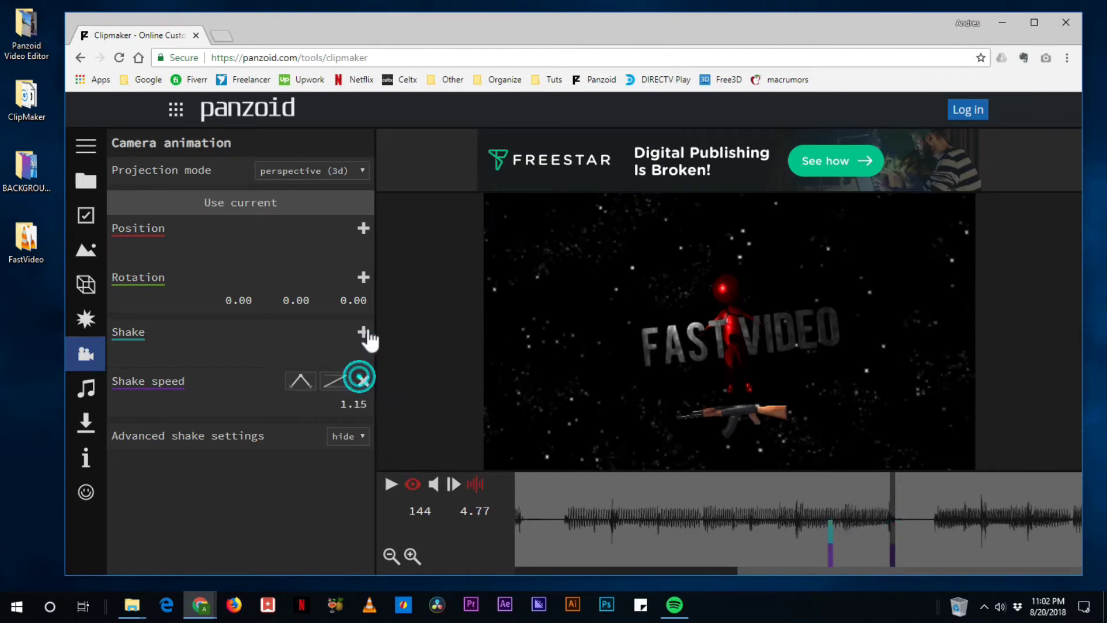
pyautogui.click(363, 331)
pyautogui.click(353, 404)
pyautogui.press('KP_0')
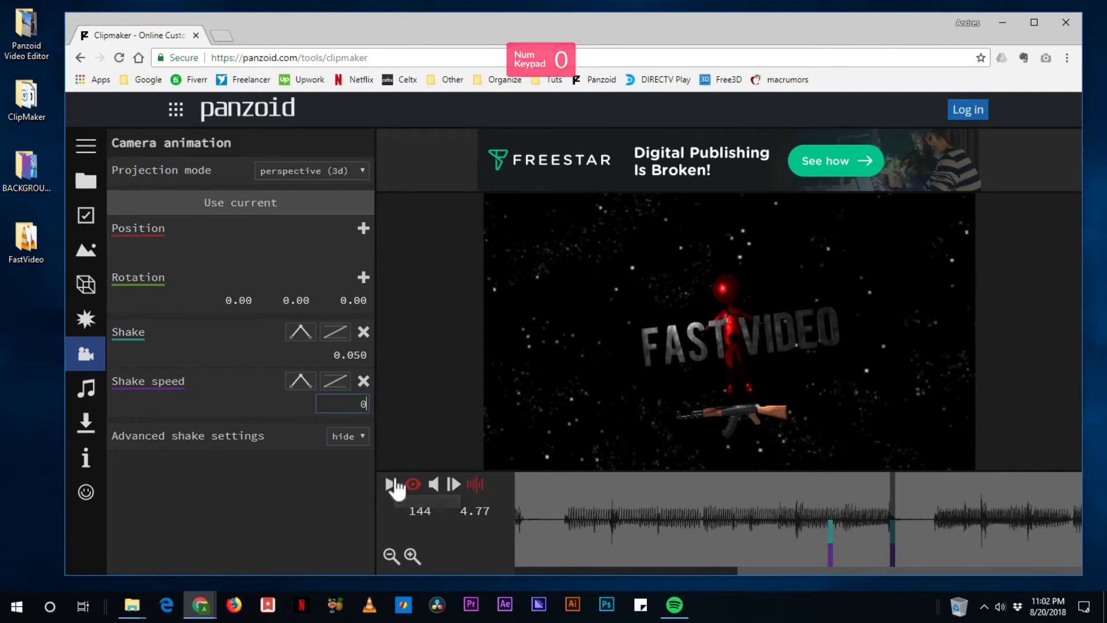
pyautogui.click(353, 355)
pyautogui.write('0')
pyautogui.press('Return')
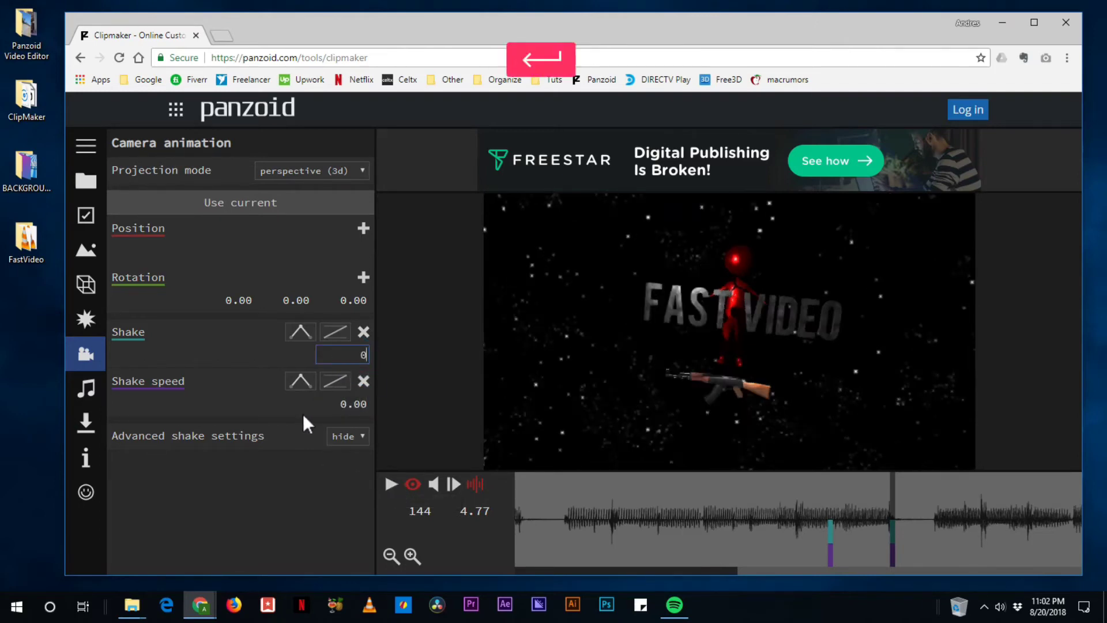
# Step: Keyframe the camera's Z position at 173.80 on frame 132 and 83.20 on frame 144, and play the clip to check it
pyautogui.click(823, 480)
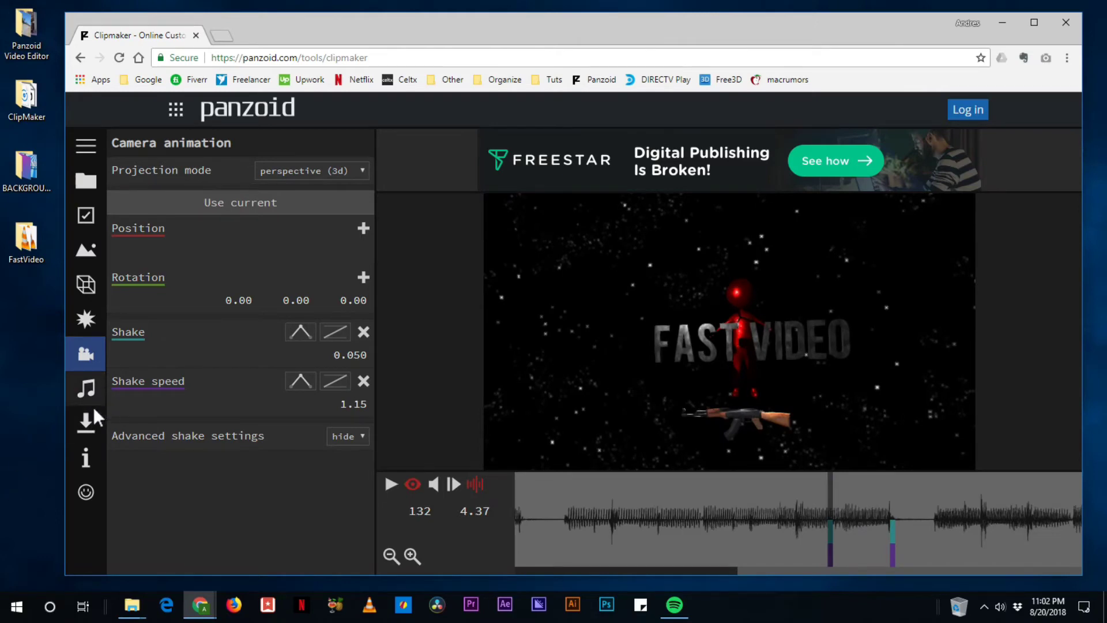
pyautogui.click(363, 229)
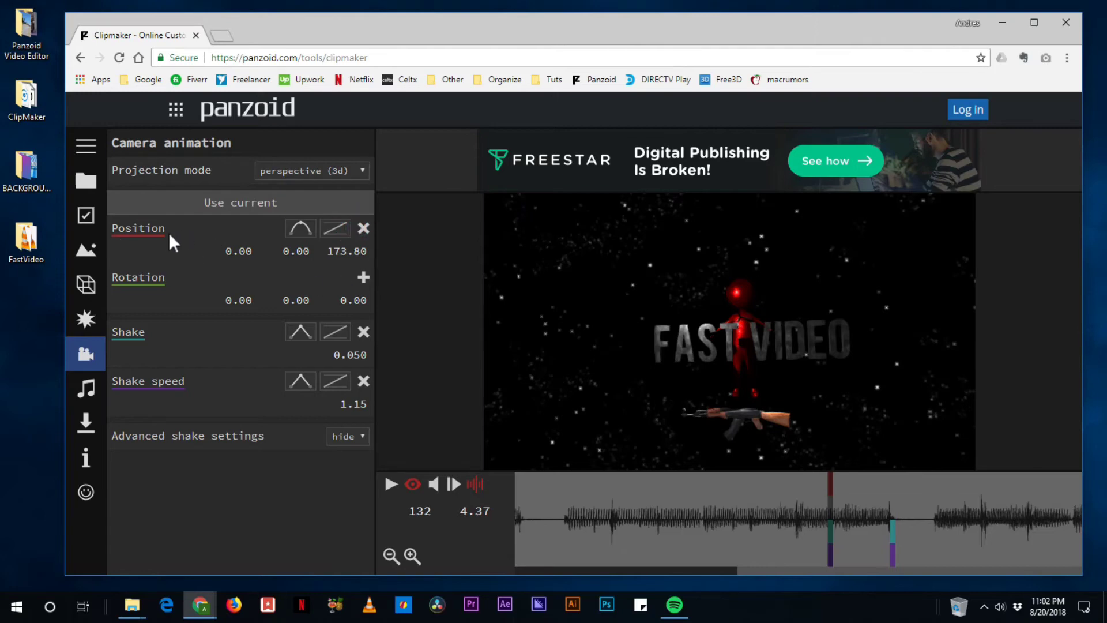
pyautogui.moveTo(898, 503); pyautogui.dragTo(892, 489)
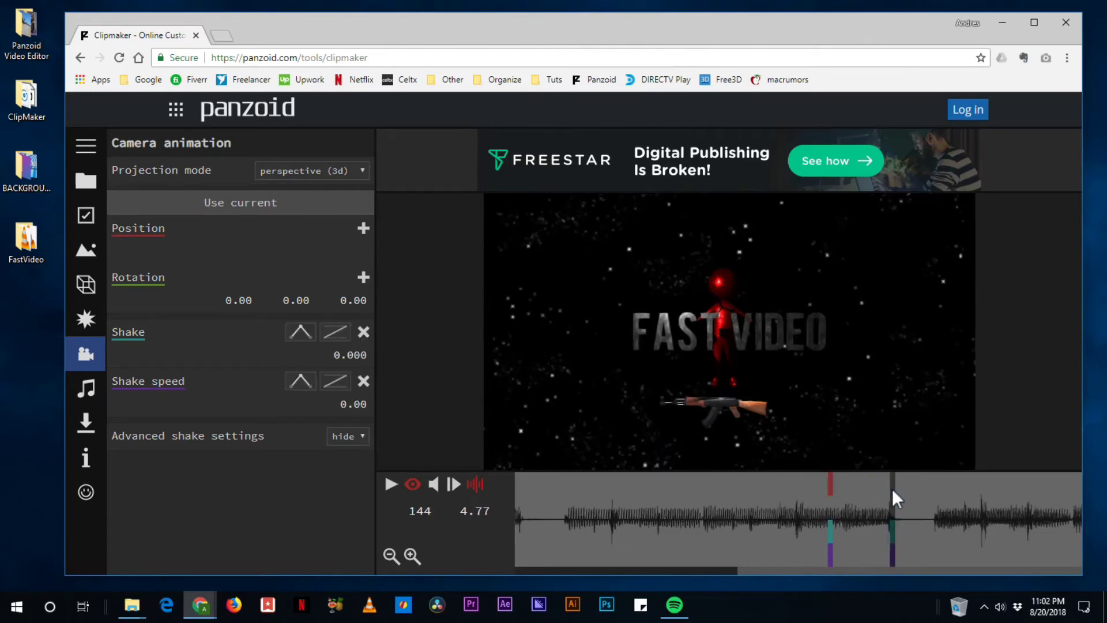
pyautogui.click(363, 228)
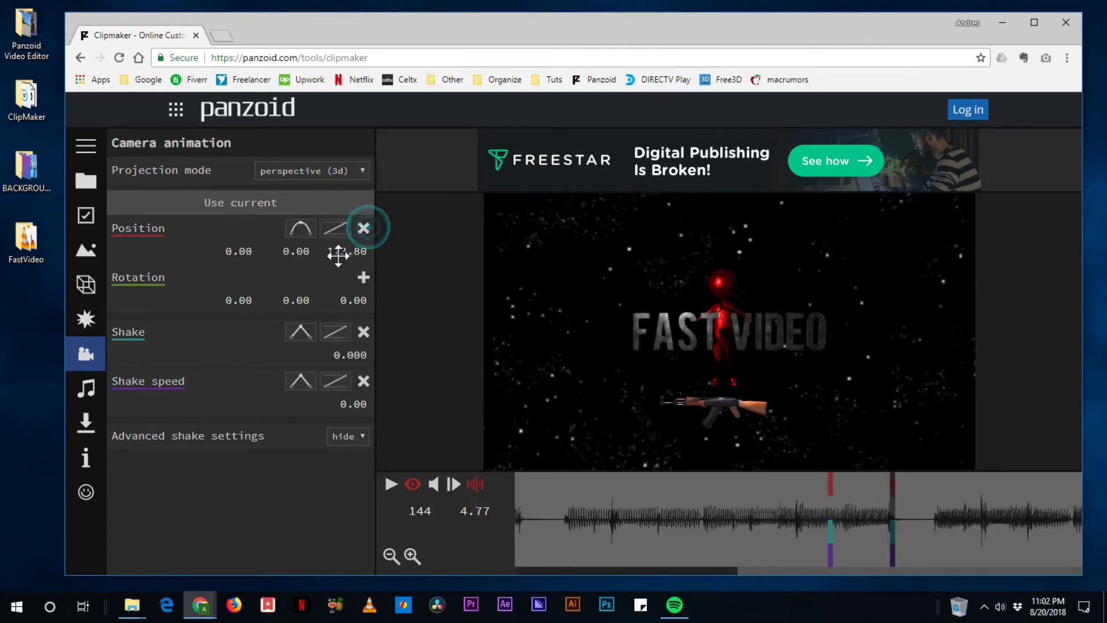
pyautogui.moveTo(338, 252); pyautogui.dragTo(52, 276)
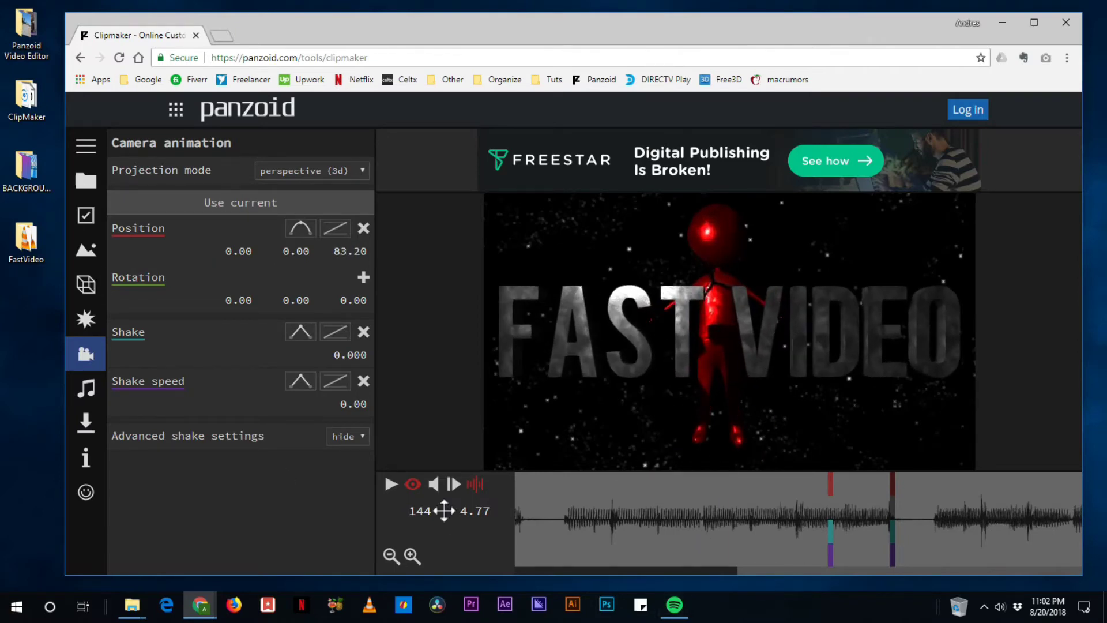
pyautogui.click(392, 484)
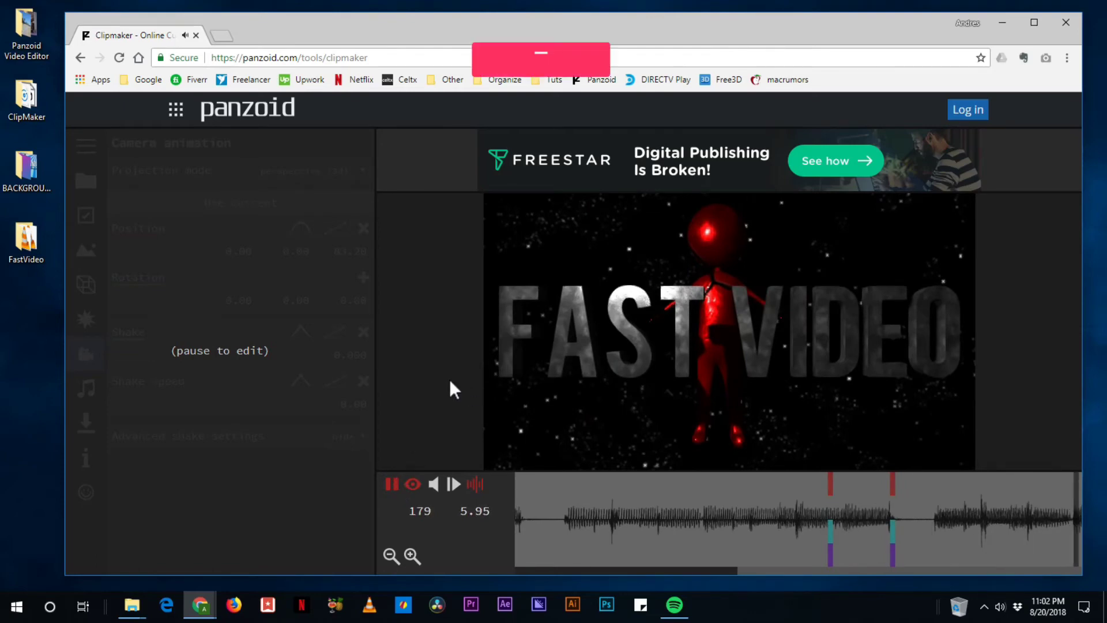
pyautogui.press('space')
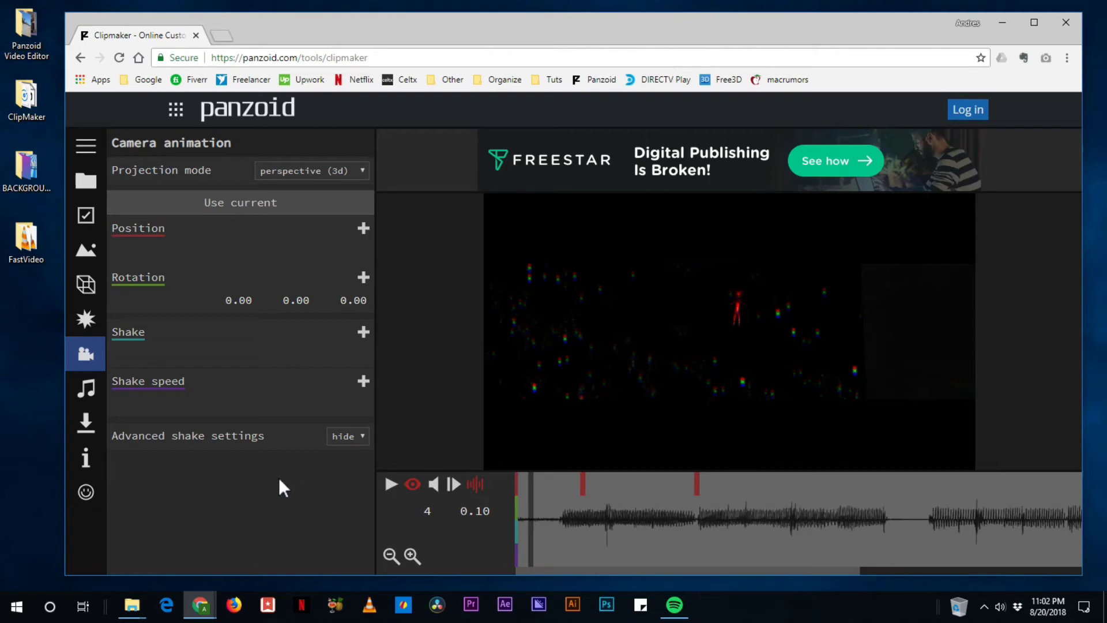
# Step: Render the clip in fastest render mode with the .mkv (vp8/opus) format and download the finished video
pyautogui.click(87, 423)
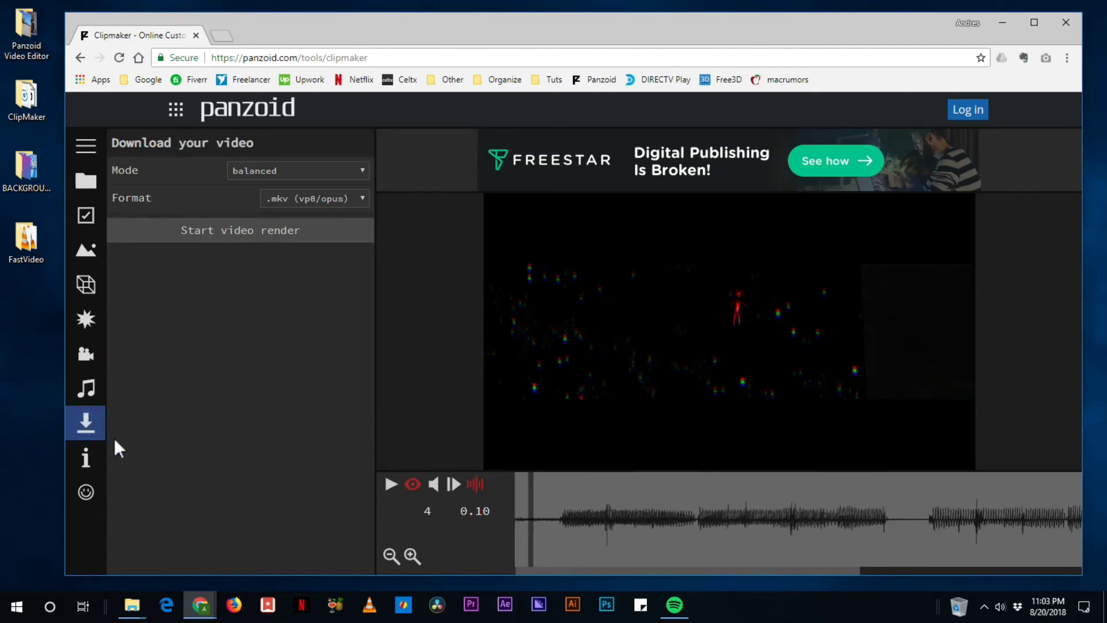
pyautogui.click(248, 171)
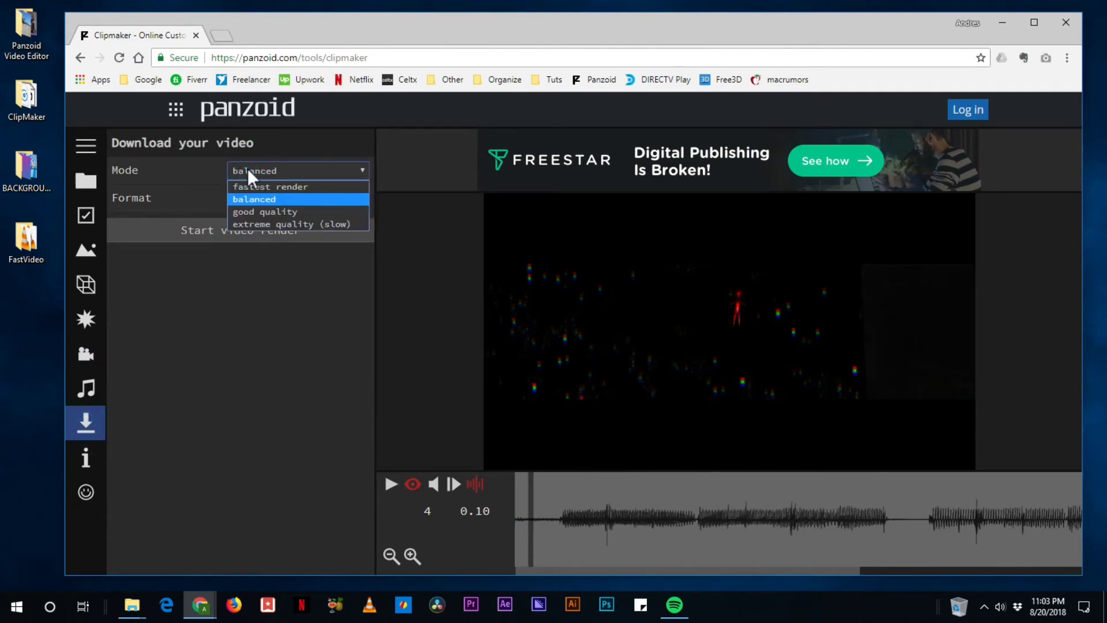
pyautogui.click(277, 187)
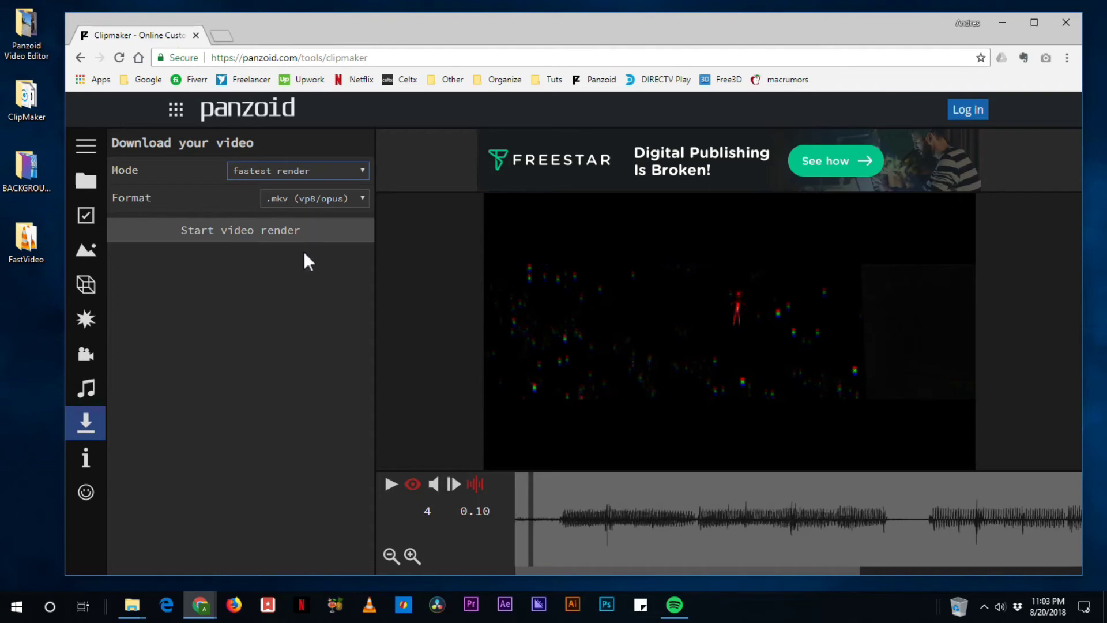
pyautogui.click(332, 202)
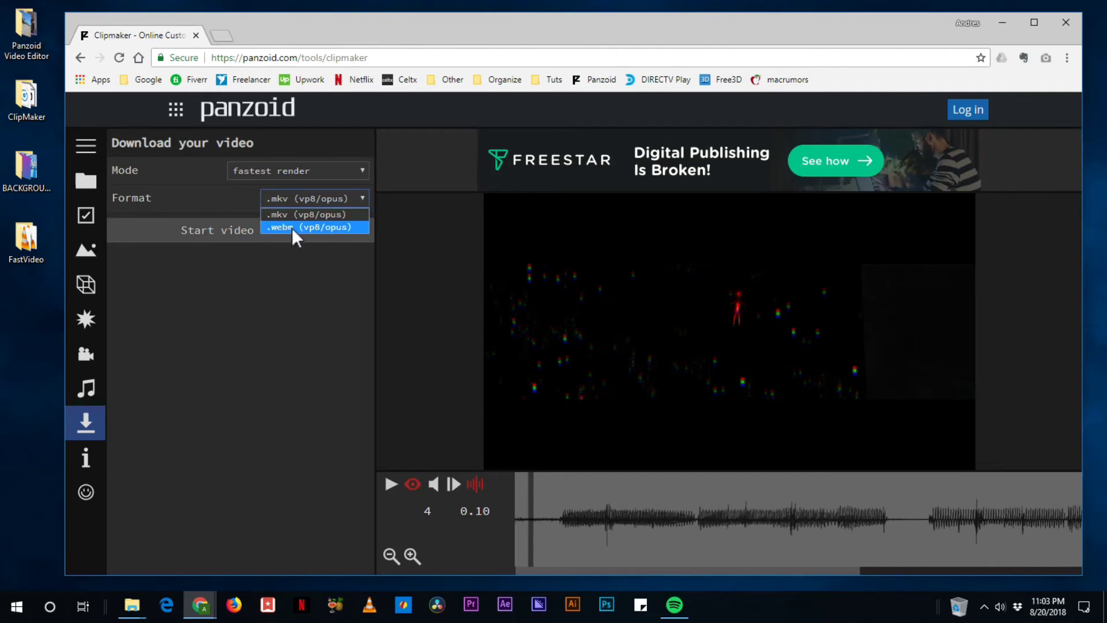
pyautogui.click(262, 312)
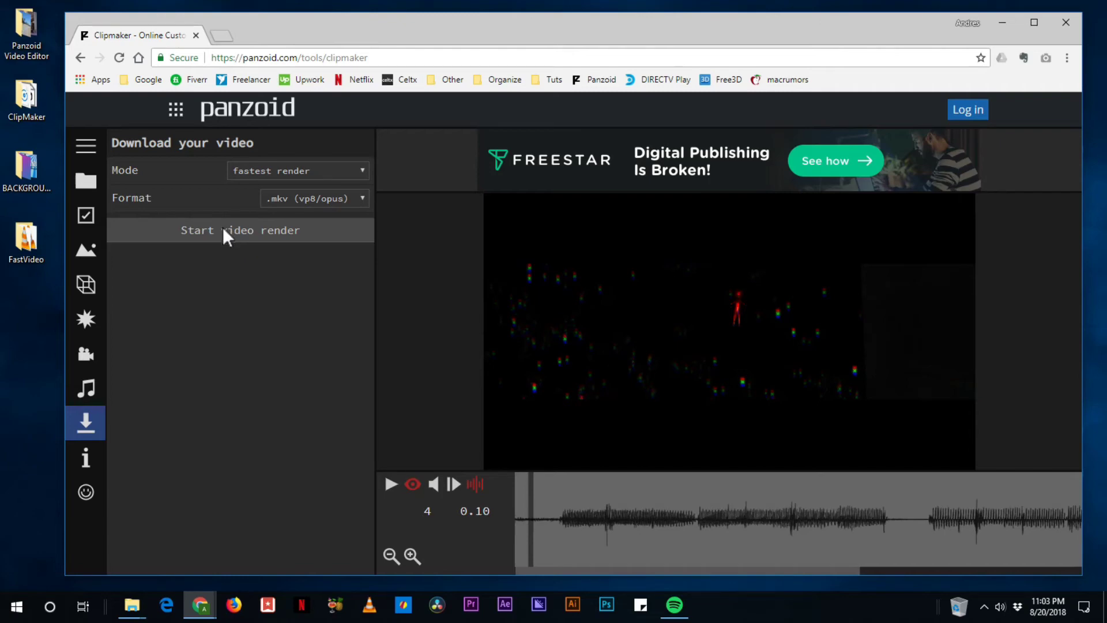
pyautogui.click(243, 232)
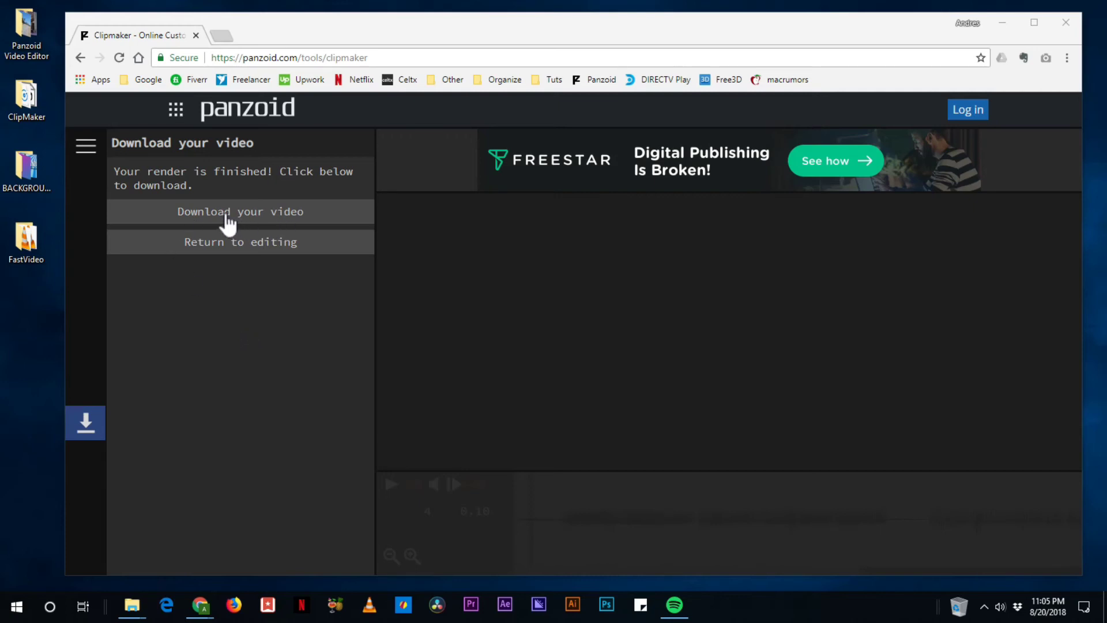
pyautogui.click(245, 212)
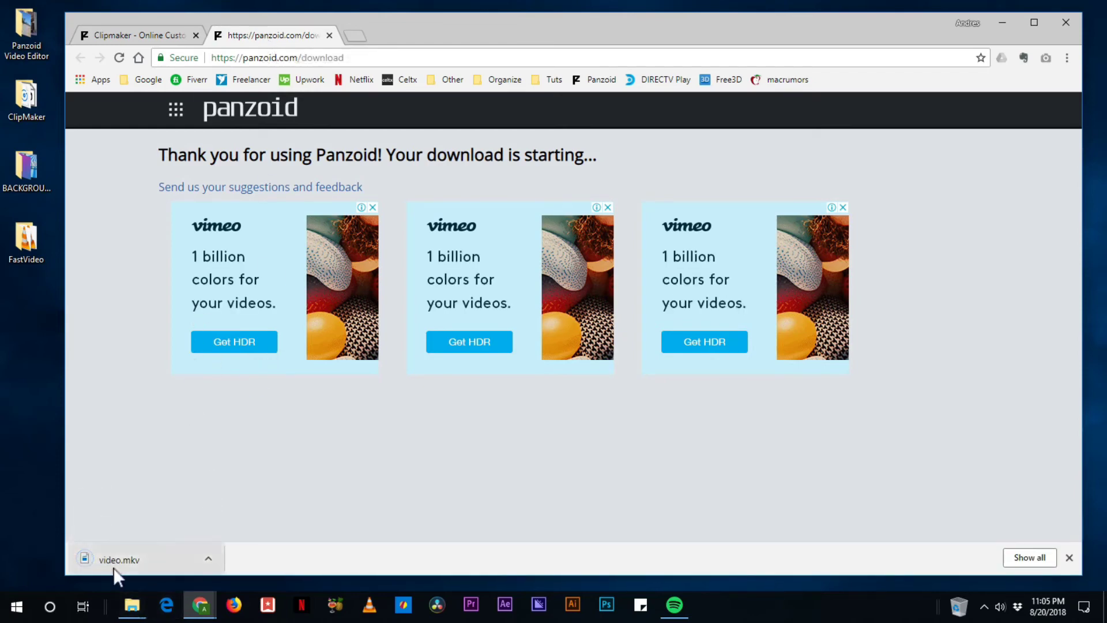
# Step: Open the downloaded video file from the Downloads folder, replay it to check the render, and return to the browser
pyautogui.click(132, 612)
pyautogui.click(78, 551)
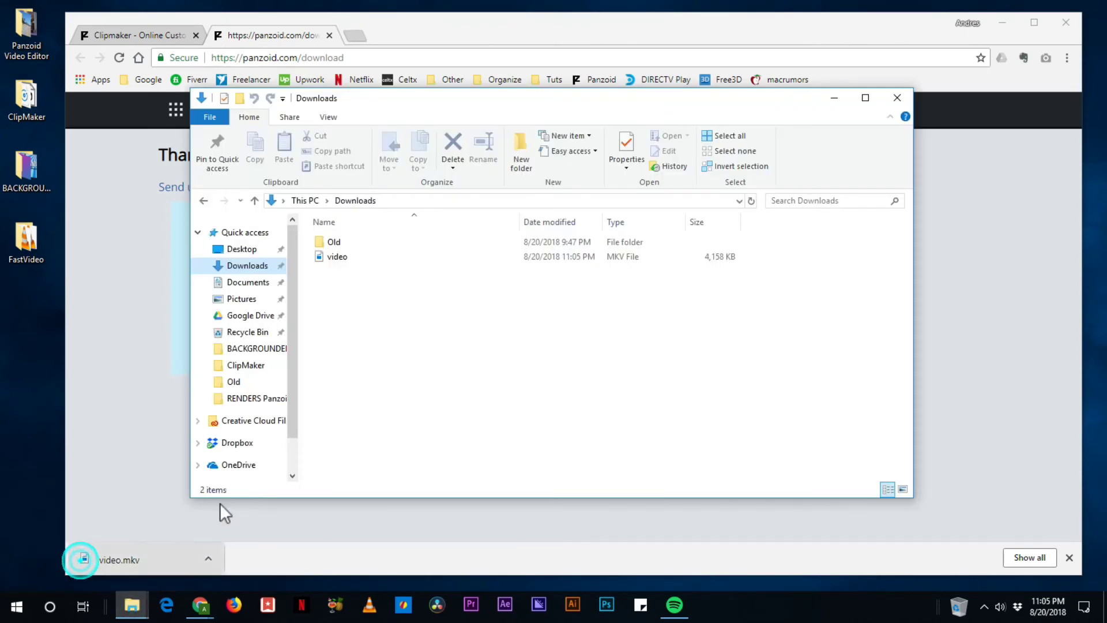
pyautogui.doubleClick(337, 257)
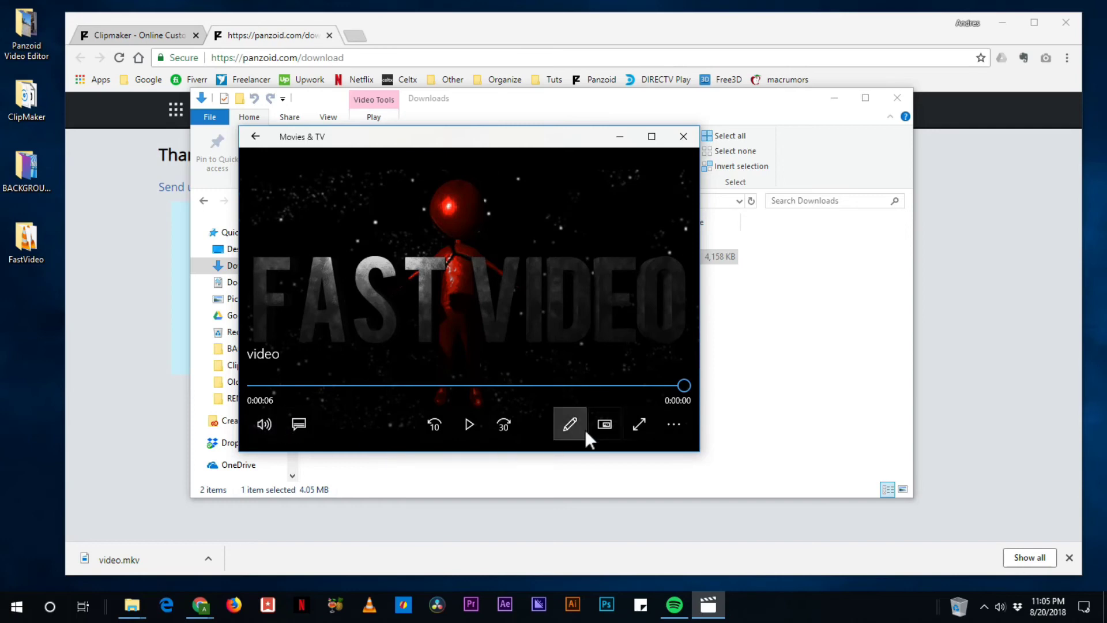
pyautogui.click(467, 428)
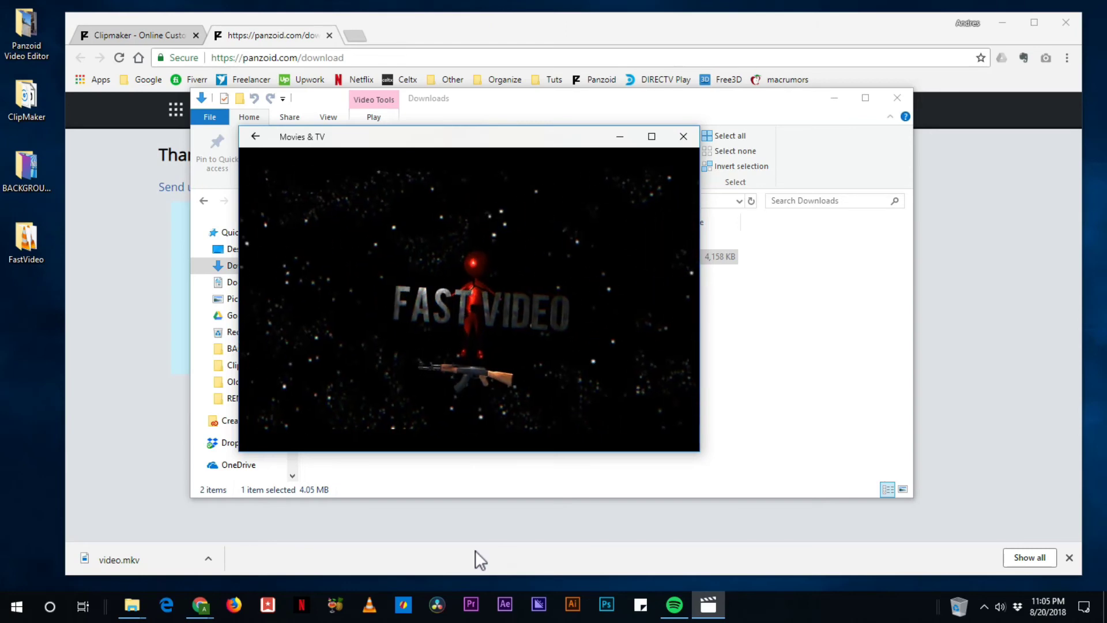
pyautogui.click(684, 136)
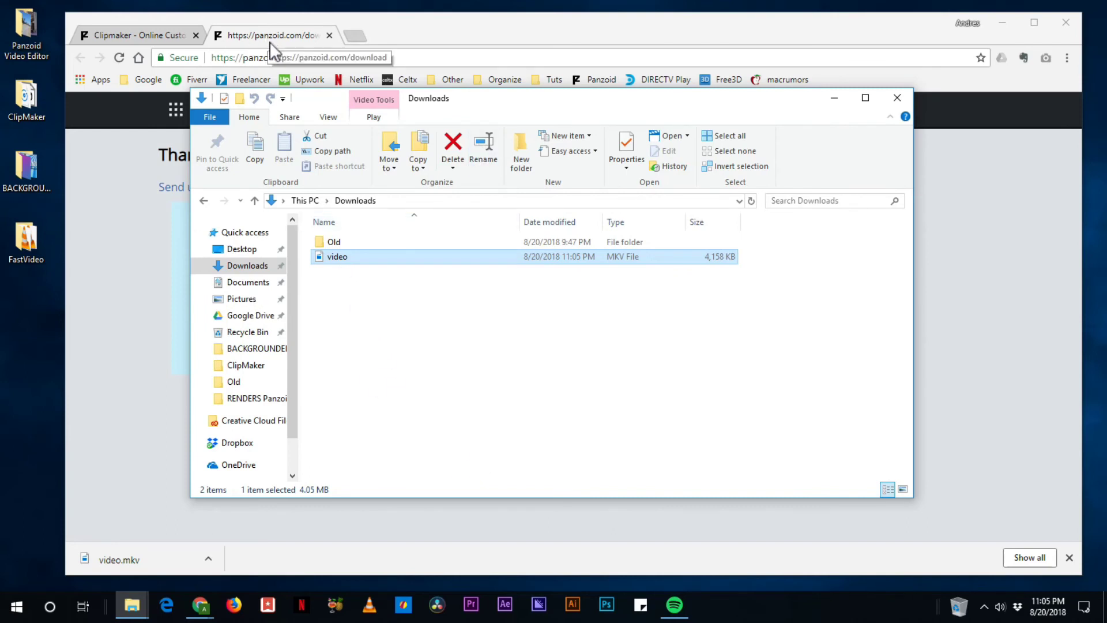
pyautogui.click(103, 283)
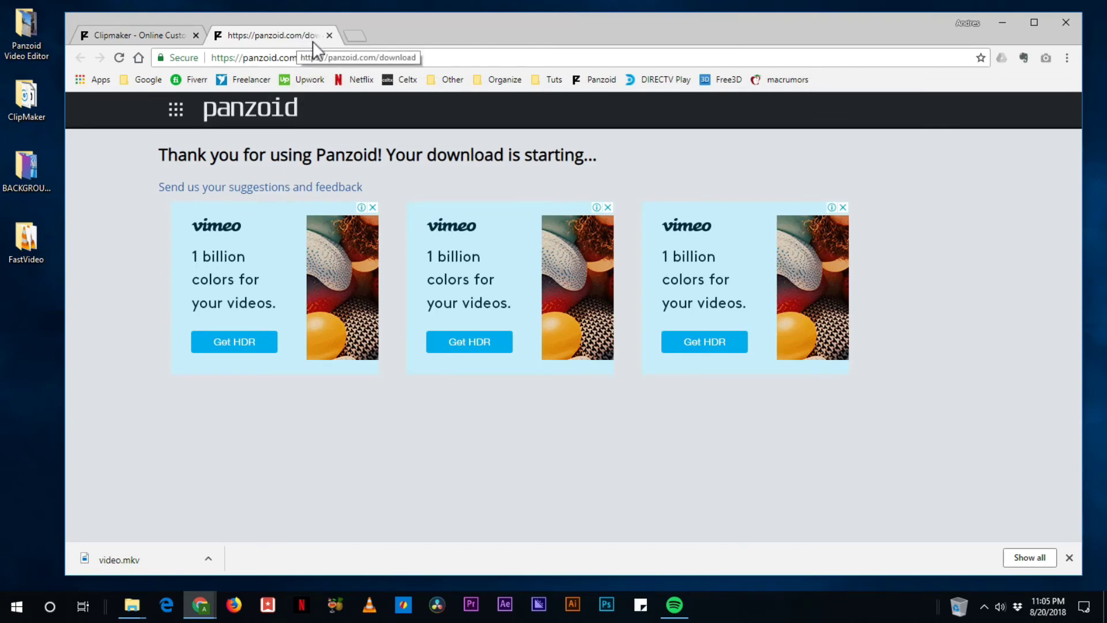
# Step: Return to editing the clip, briefly preview its opening and move the playhead back to frame 3
pyautogui.click(329, 36)
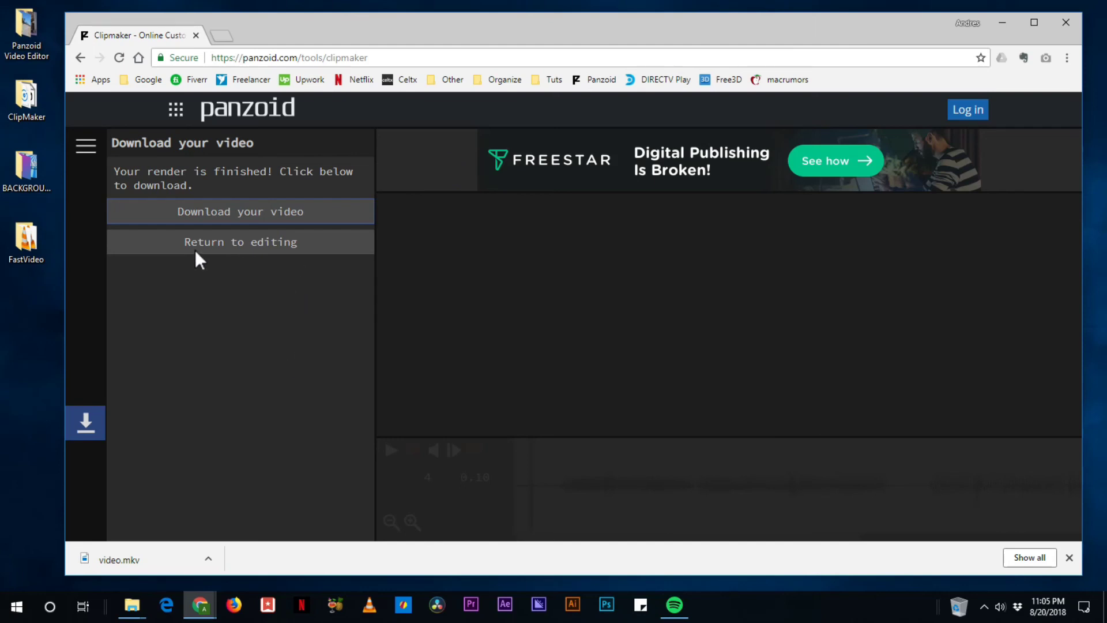
pyautogui.click(235, 243)
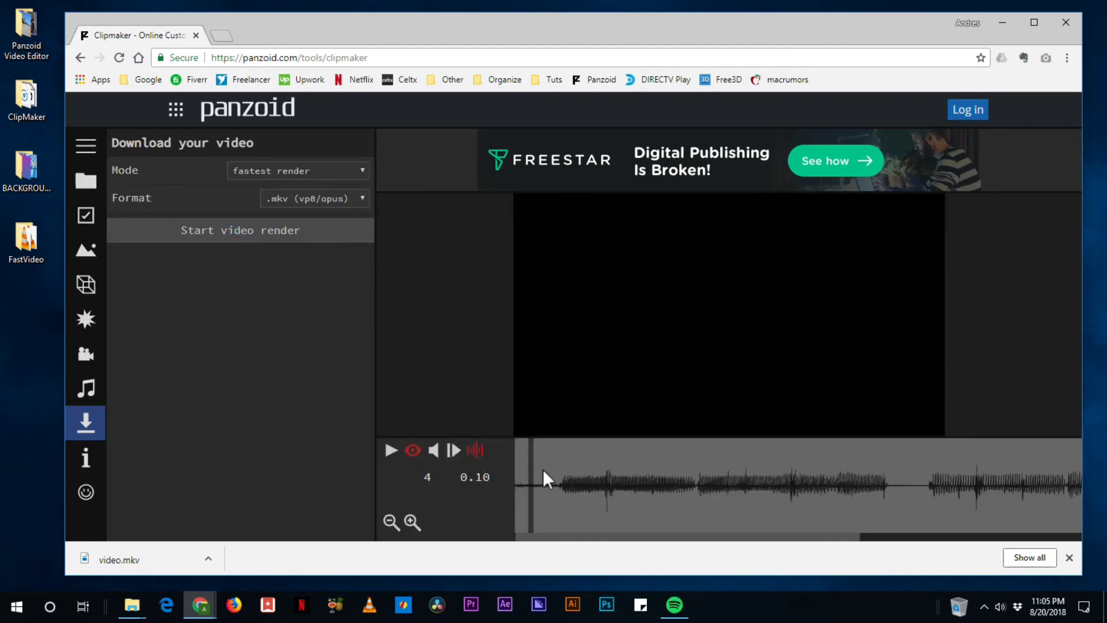
pyautogui.click(390, 451)
pyautogui.click(390, 451)
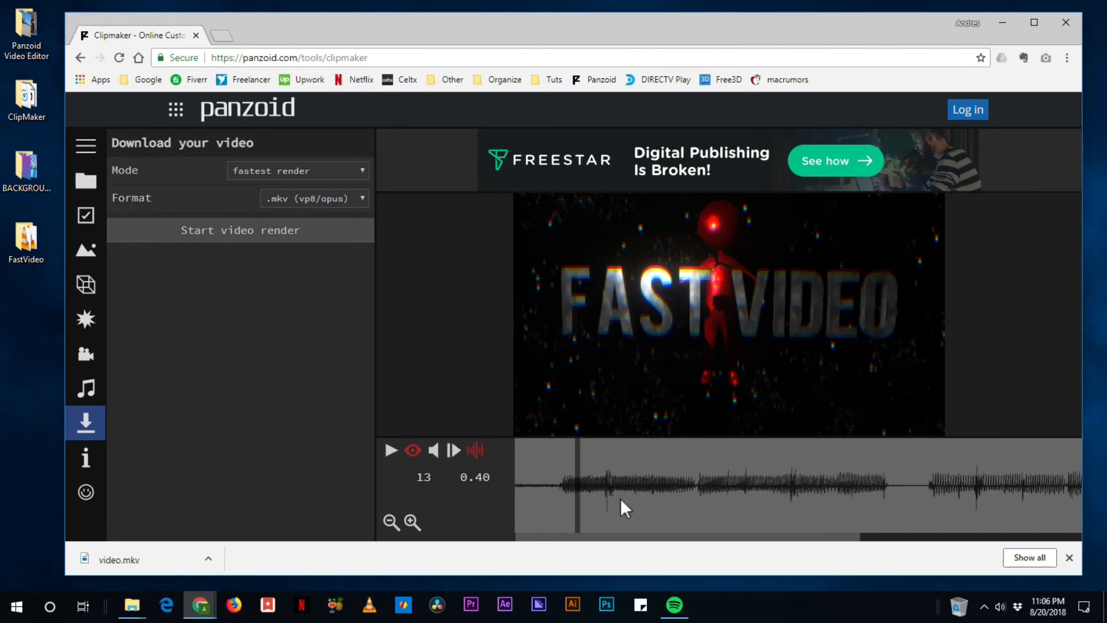
pyautogui.moveTo(632, 466); pyautogui.dragTo(526, 486)
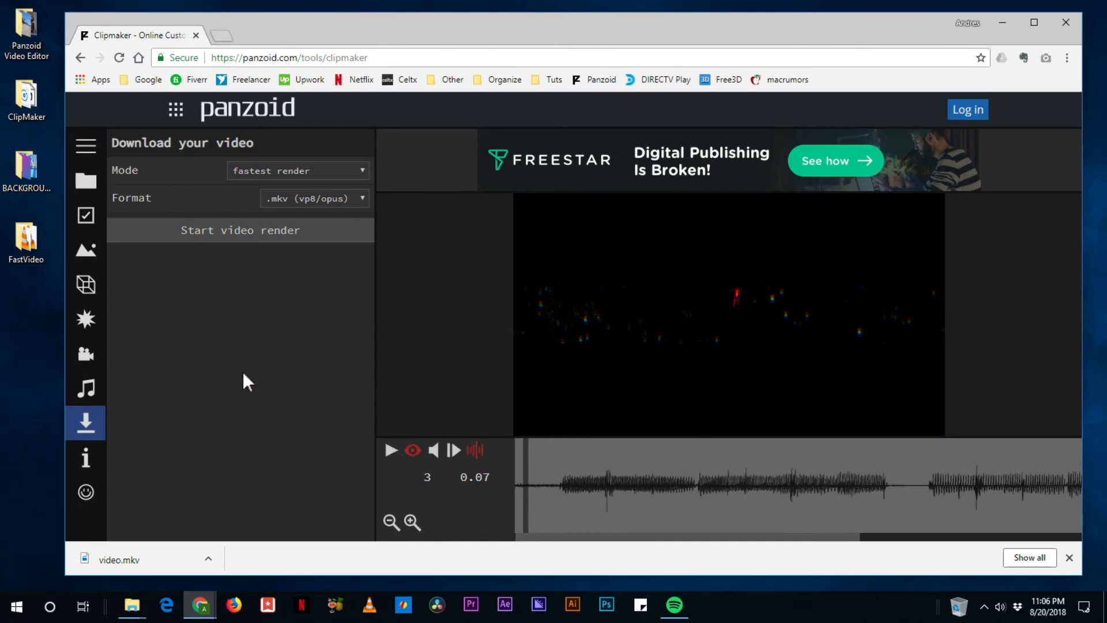